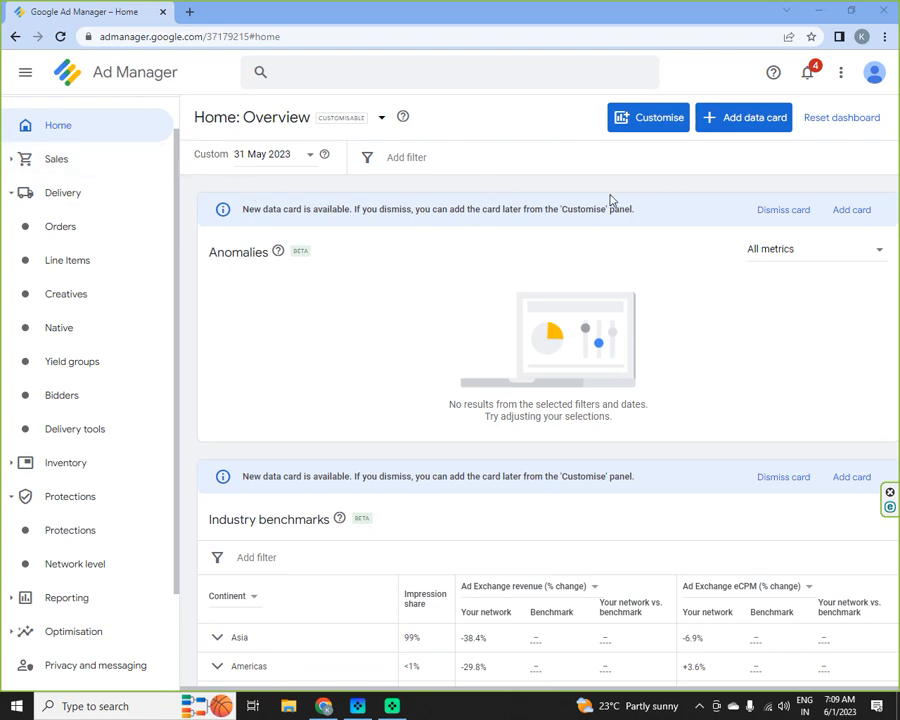
Review the home dashboard's date range choices and its Industry benchmarks and Overview cards.
{"action": "left_click", "coordinate": [296, 155]}
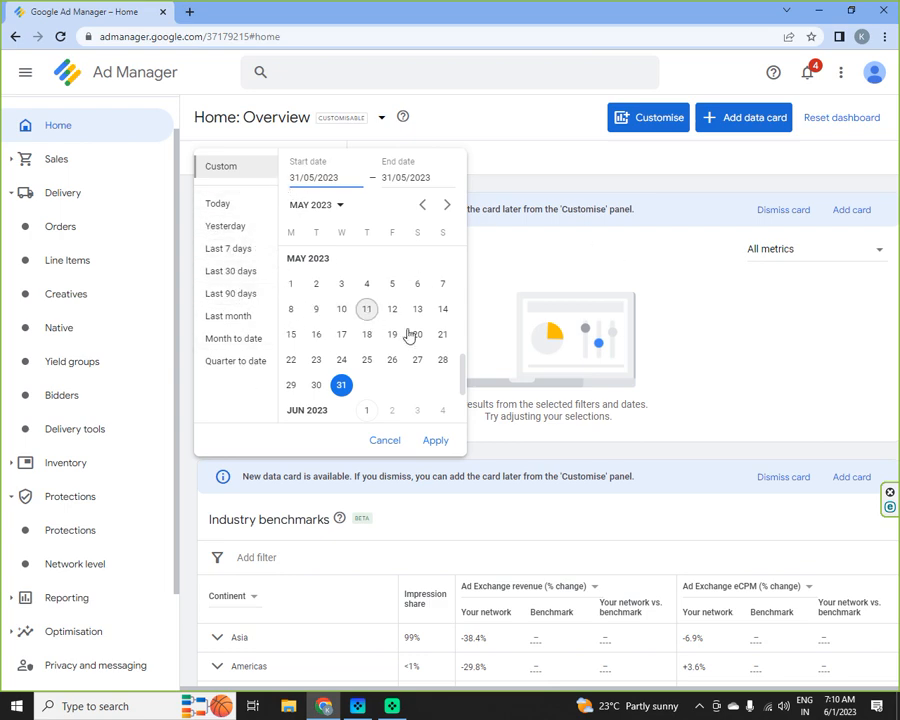
{"action": "left_click", "coordinate": [621, 263]}
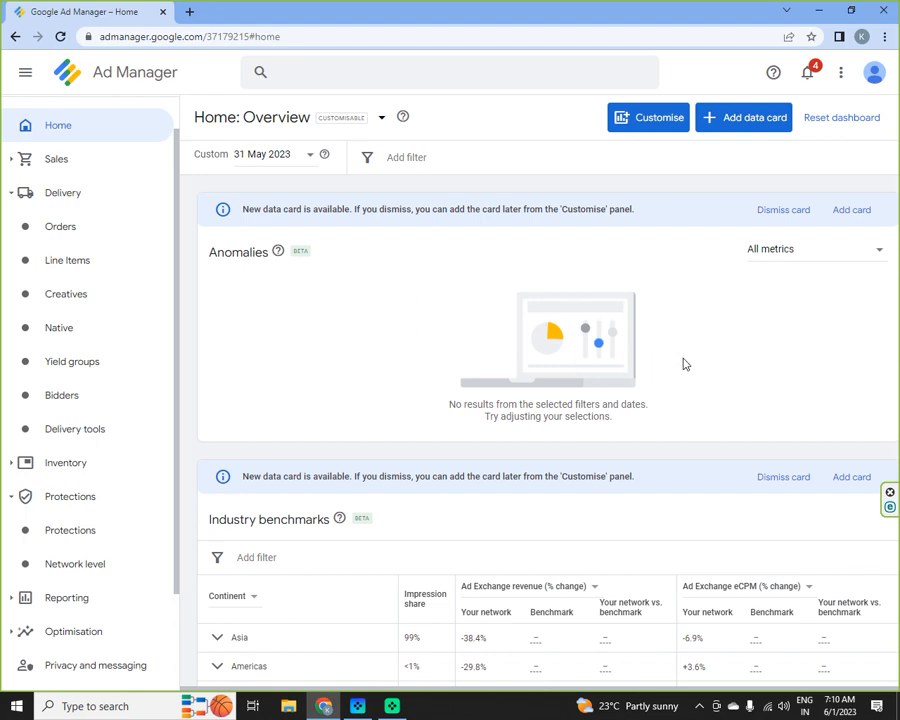
{"action": "scroll", "coordinate": [705, 353], "scroll_direction": "down", "scroll_amount": 3}
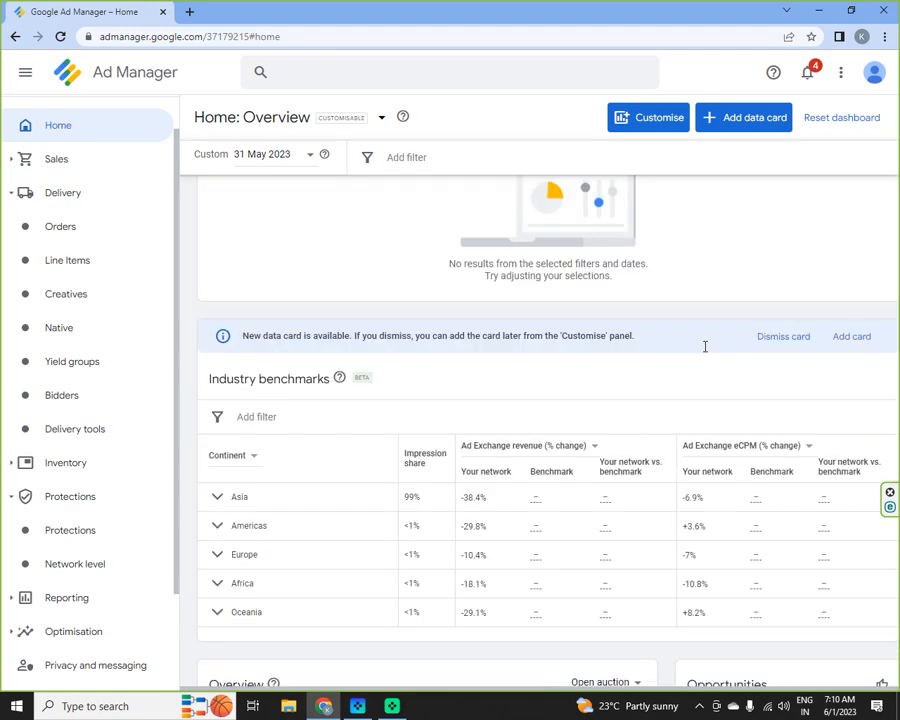
{"action": "scroll", "coordinate": [704, 345], "scroll_direction": "down", "scroll_amount": 3}
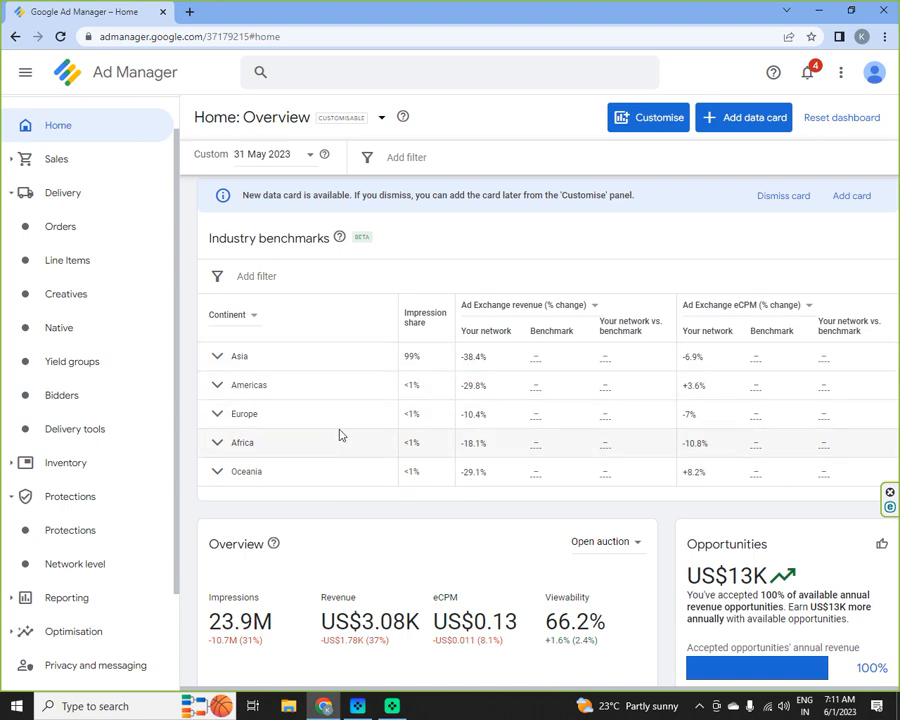
{"action": "scroll", "coordinate": [534, 424], "scroll_direction": "down", "scroll_amount": 3}
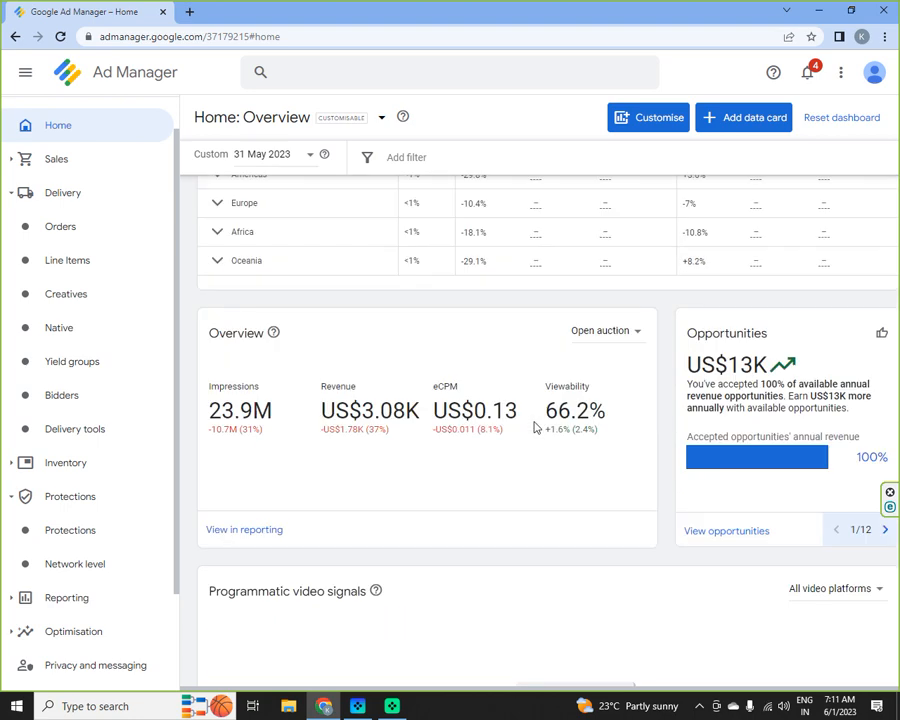
{"action": "scroll", "coordinate": [534, 427], "scroll_direction": "down", "scroll_amount": 1}
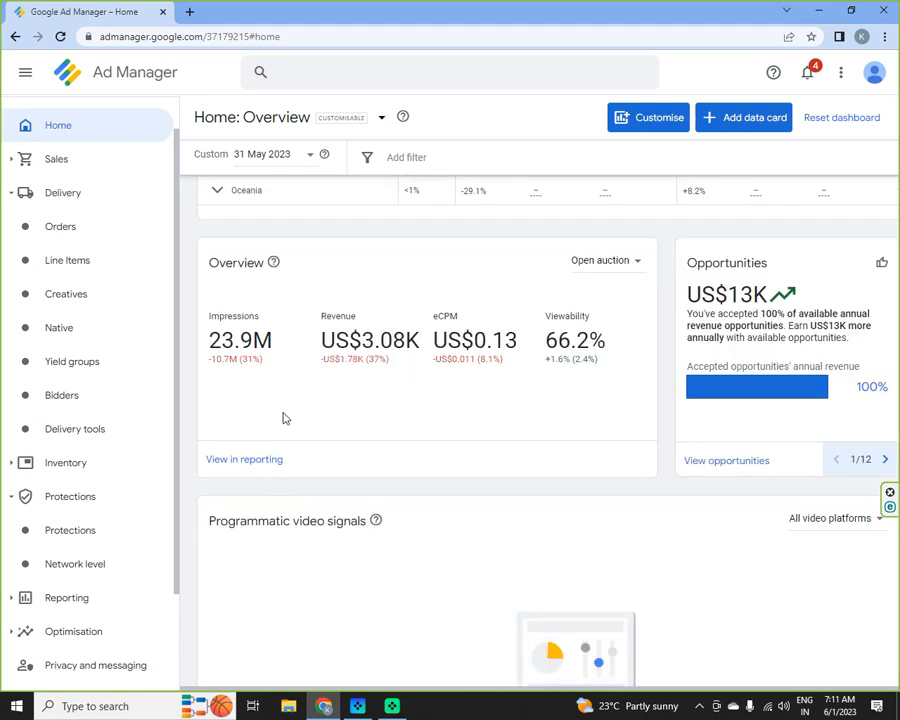
{"action": "scroll", "coordinate": [530, 394], "scroll_direction": "down", "scroll_amount": 1}
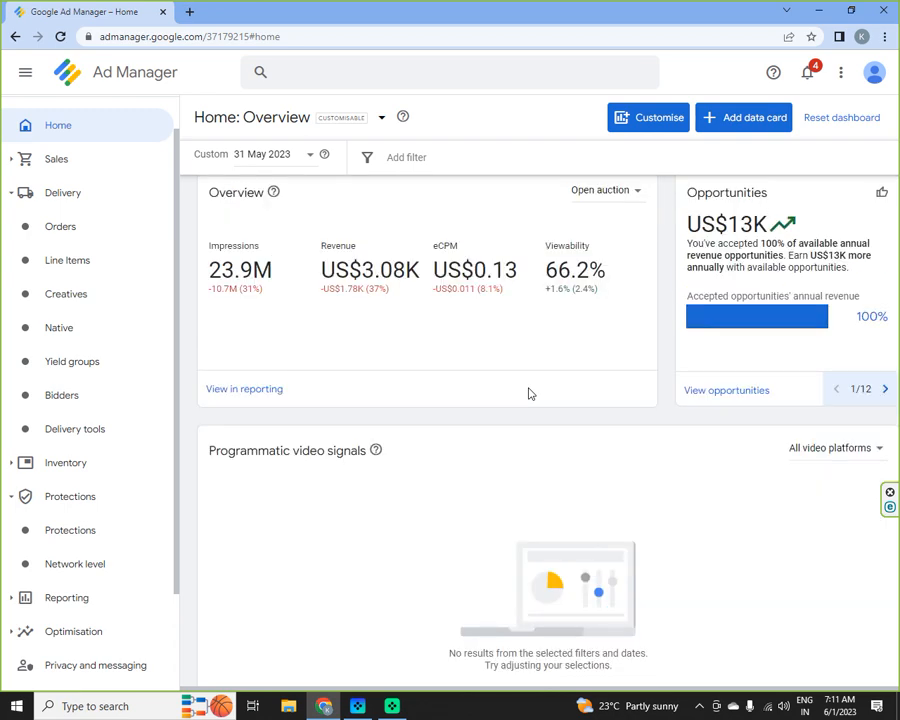
{"action": "scroll", "coordinate": [818, 296], "scroll_direction": "down", "scroll_amount": 1}
{"action": "scroll", "coordinate": [818, 296], "scroll_direction": "up", "scroll_amount": 2}
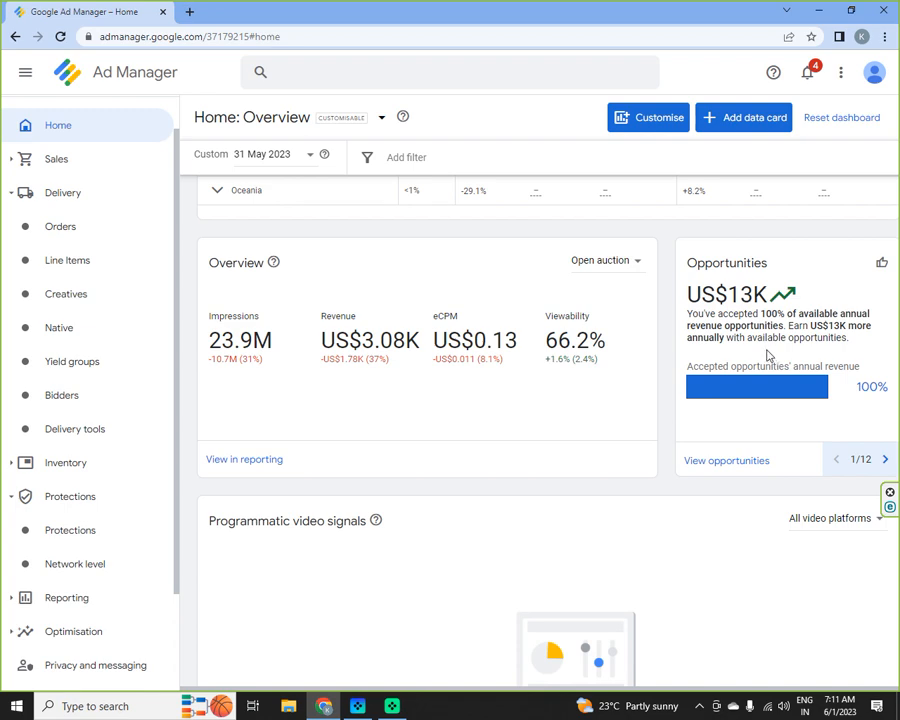
Browse the insight cards beside the Overview card, from Opportunities through to the last one.
{"action": "left_click", "coordinate": [885, 459]}
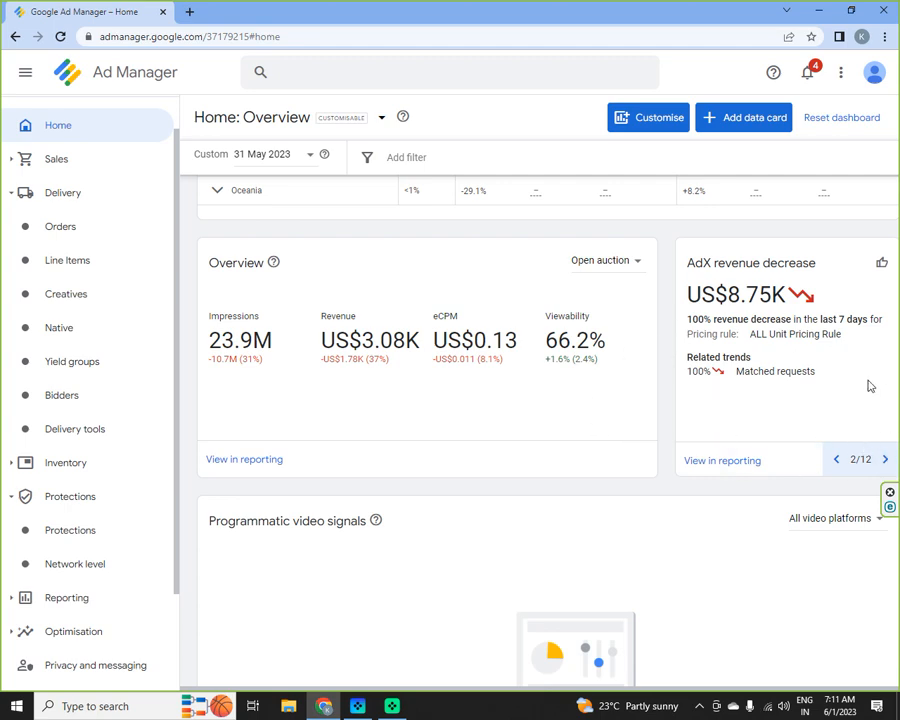
{"action": "left_click", "coordinate": [885, 459]}
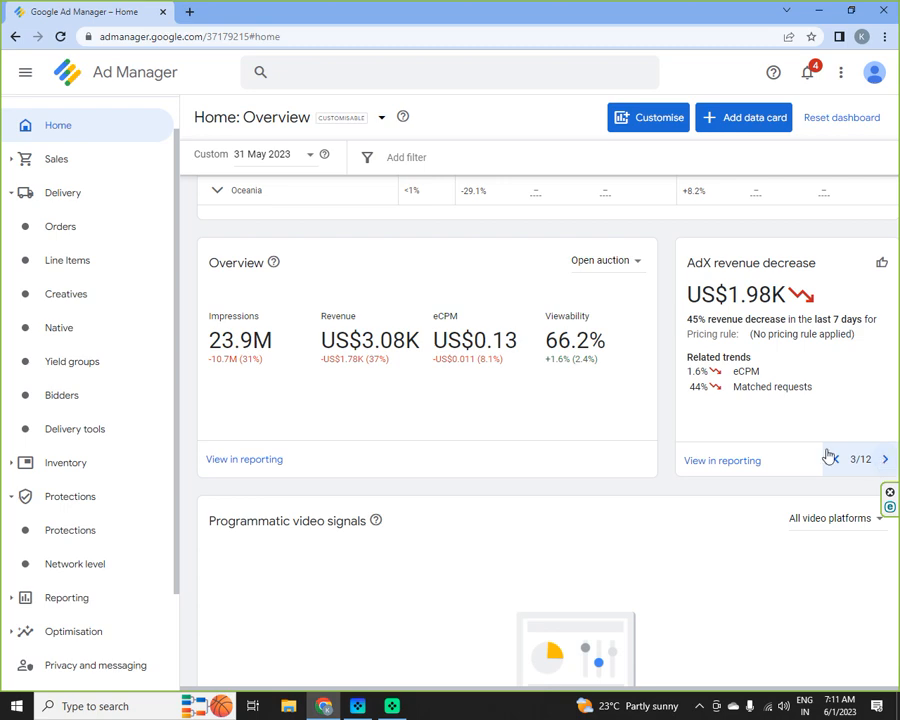
{"action": "left_click", "coordinate": [887, 459]}
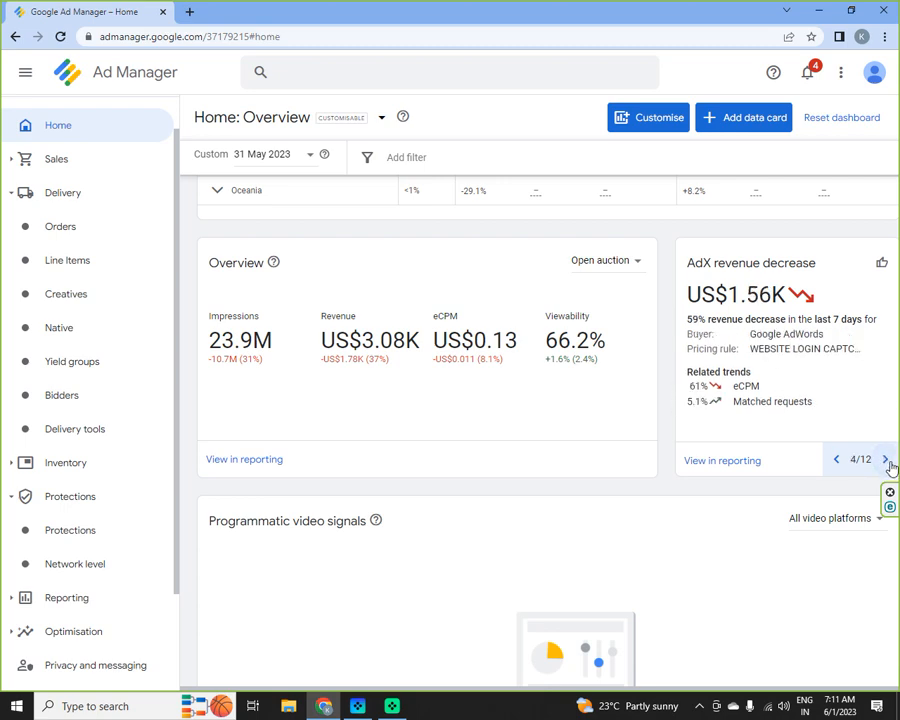
{"action": "left_click", "coordinate": [886, 461]}
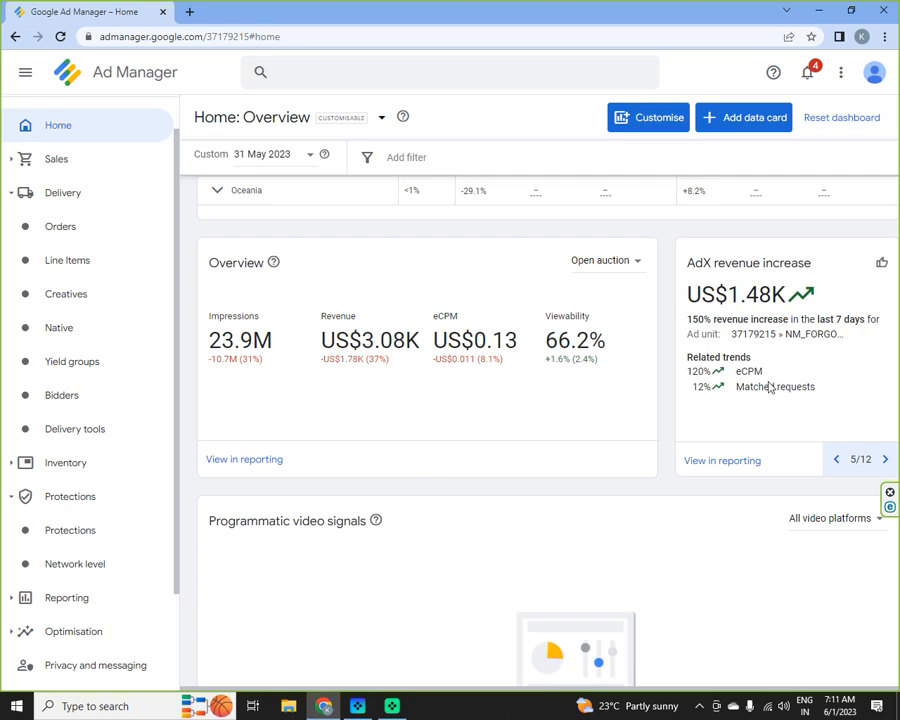
{"action": "left_click", "coordinate": [886, 461]}
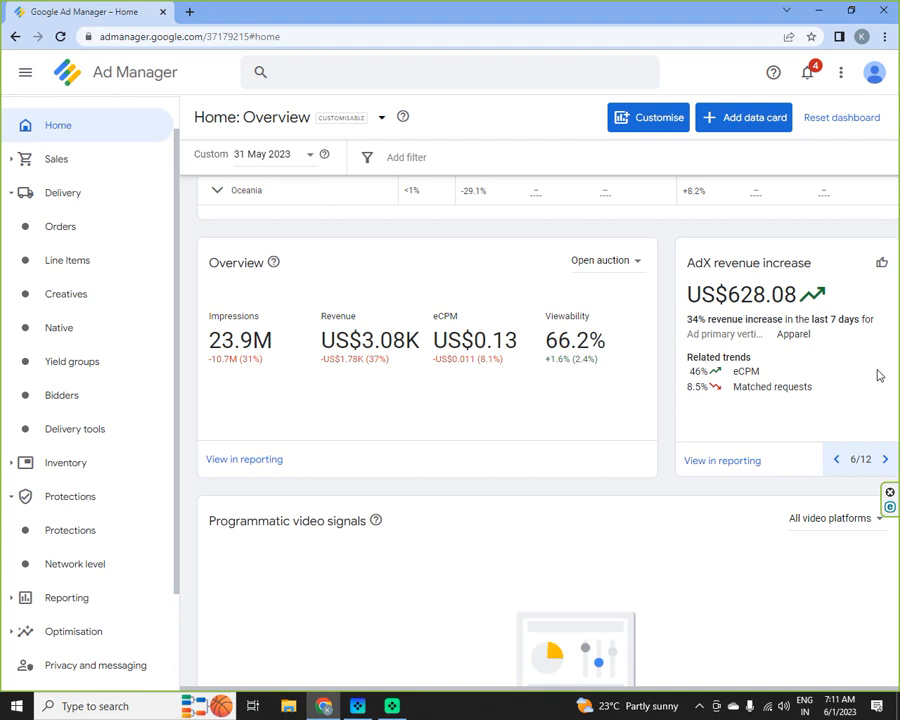
{"action": "left_click", "coordinate": [885, 461]}
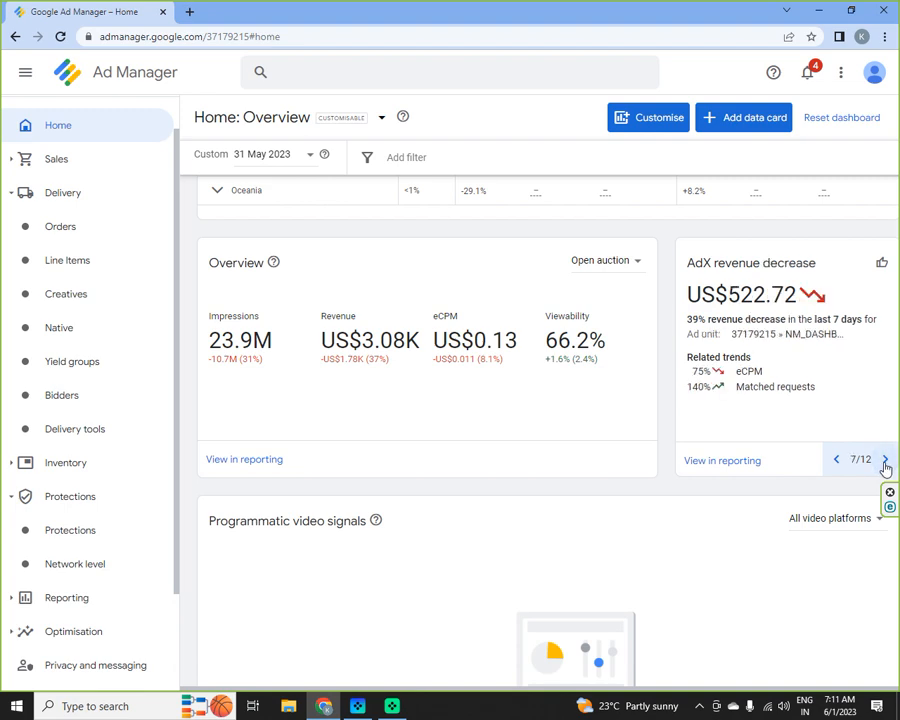
{"action": "left_click", "coordinate": [885, 461]}
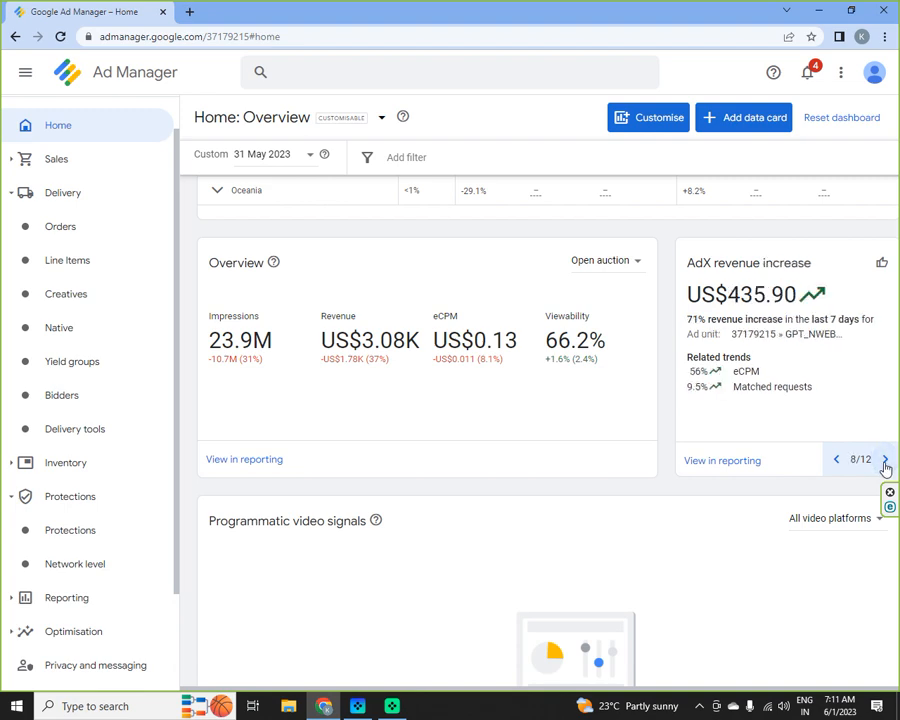
{"action": "left_click", "coordinate": [885, 461]}
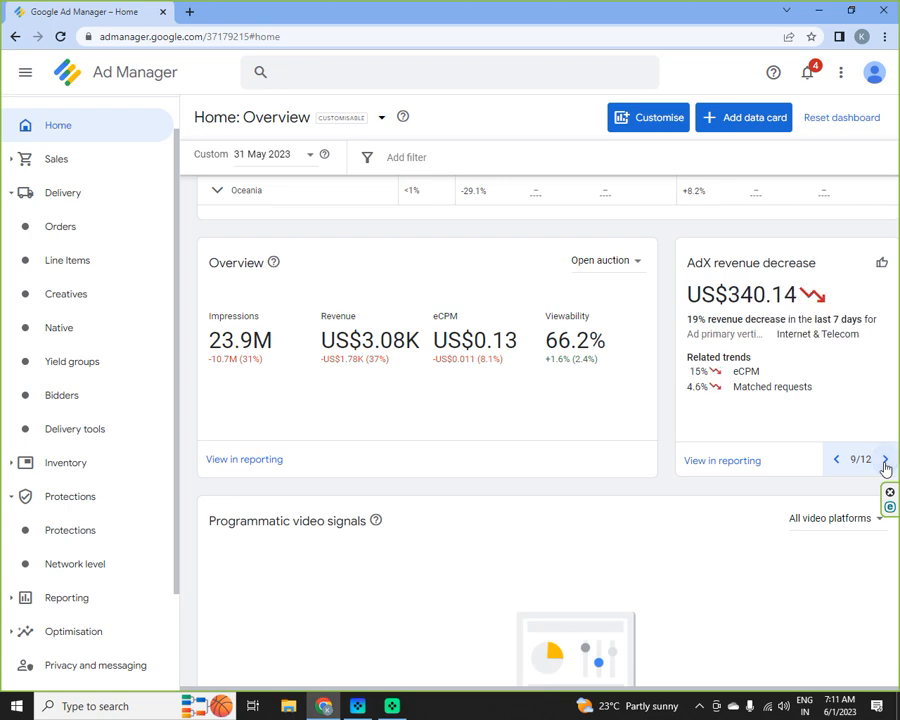
{"action": "left_click", "coordinate": [885, 461]}
{"action": "left_click", "coordinate": [885, 461]}
{"action": "left_click", "coordinate": [885, 461]}
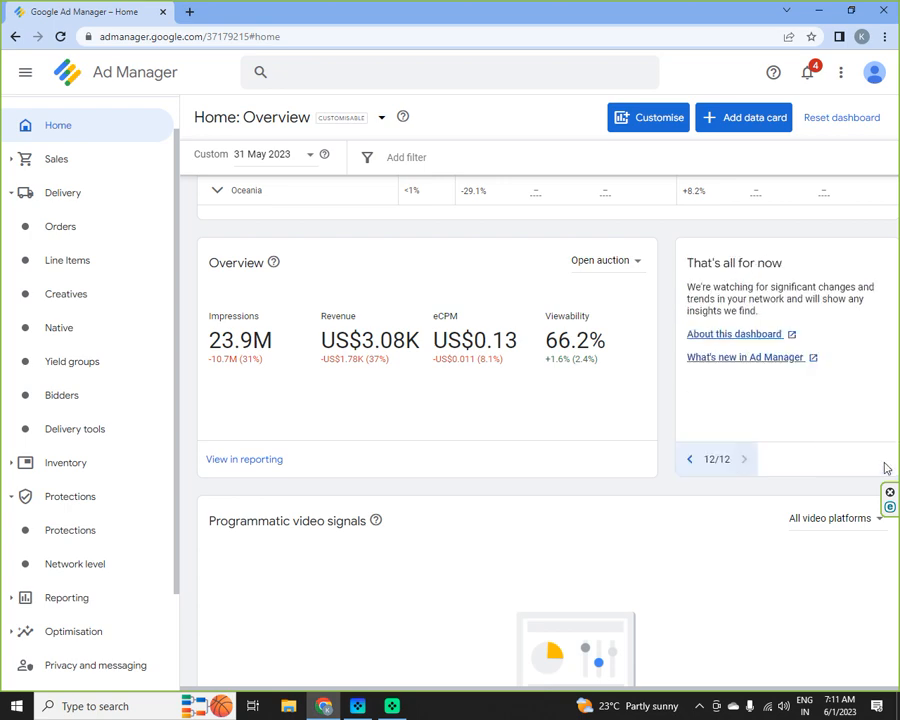
Open the AdX revenue increase insight for Computers & Consumer Electronics in reporting and review its daily results and export formats.
{"action": "left_click", "coordinate": [690, 459]}
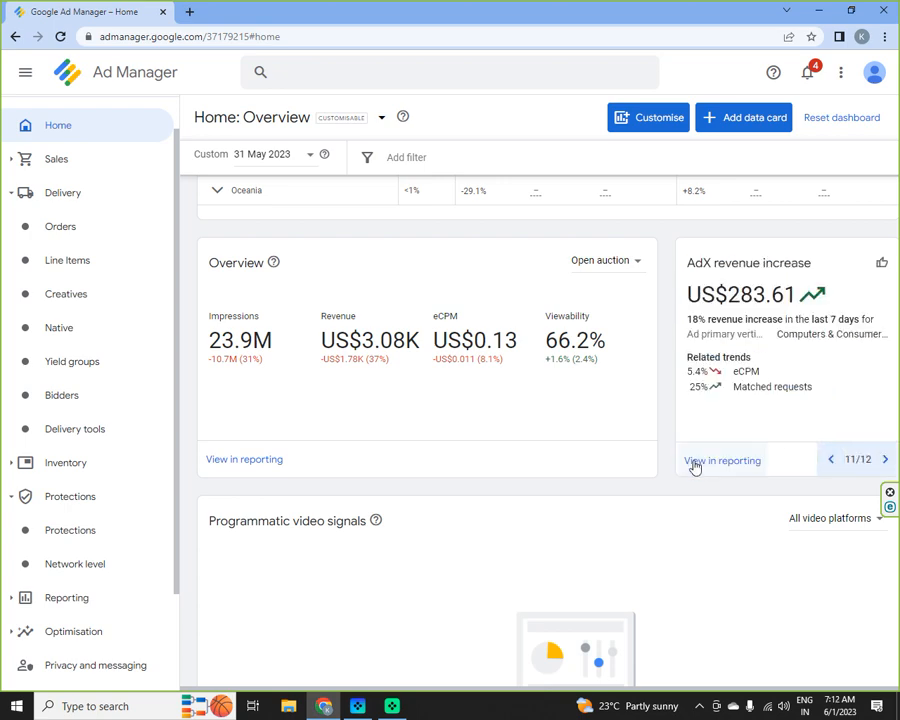
{"action": "left_click", "coordinate": [695, 464]}
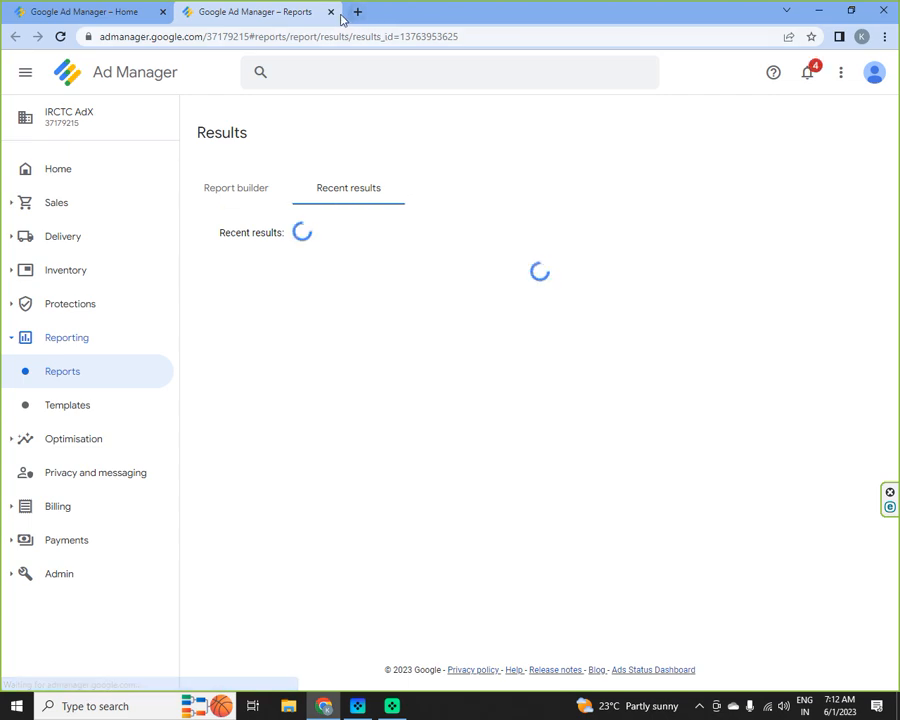
{"action": "scroll", "coordinate": [699, 323], "scroll_direction": "down", "scroll_amount": 2}
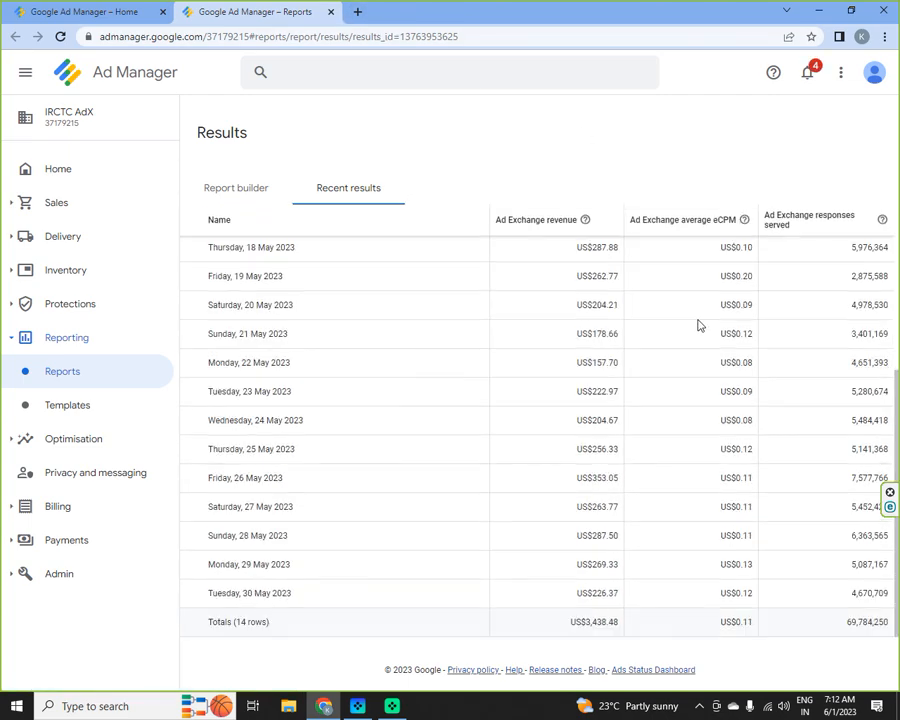
{"action": "scroll", "coordinate": [657, 343], "scroll_direction": "up", "scroll_amount": 1}
{"action": "scroll", "coordinate": [657, 344], "scroll_direction": "up", "scroll_amount": 1}
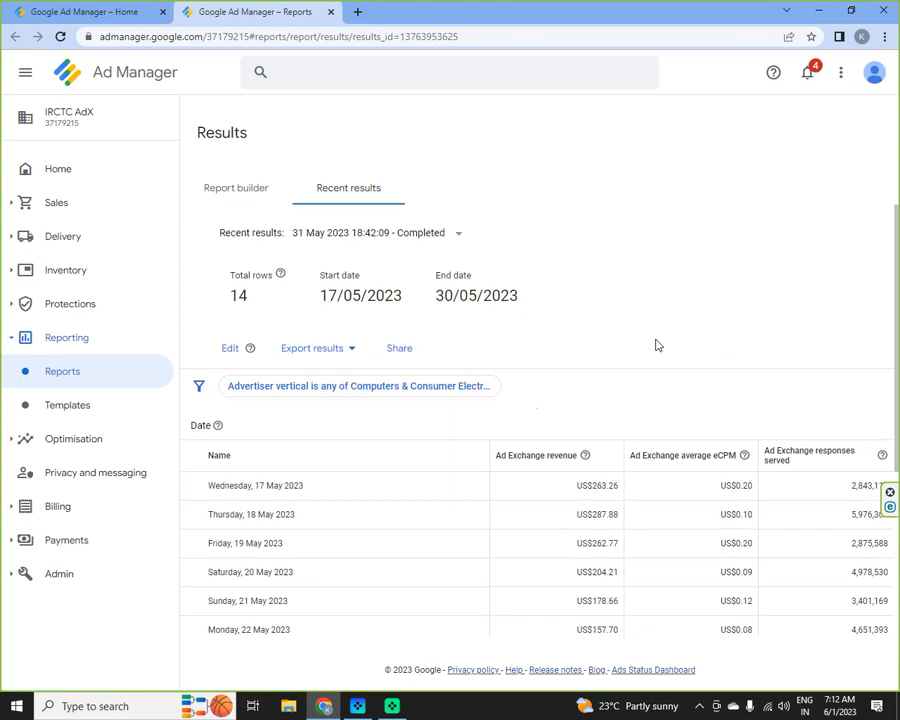
{"action": "scroll", "coordinate": [655, 341], "scroll_direction": "down", "scroll_amount": 2}
{"action": "scroll", "coordinate": [655, 341], "scroll_direction": "up", "scroll_amount": 2}
{"action": "left_click", "coordinate": [336, 349]}
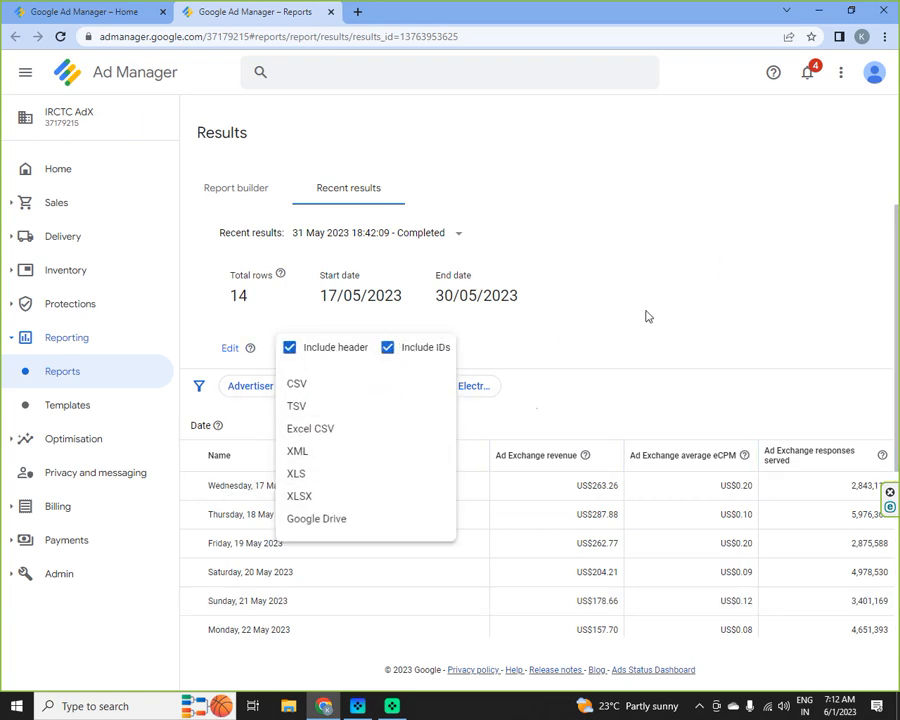
Open the report for editing, examine its general settings, dimensions and metrics, and close the report without running it.
{"action": "left_click", "coordinate": [228, 349]}
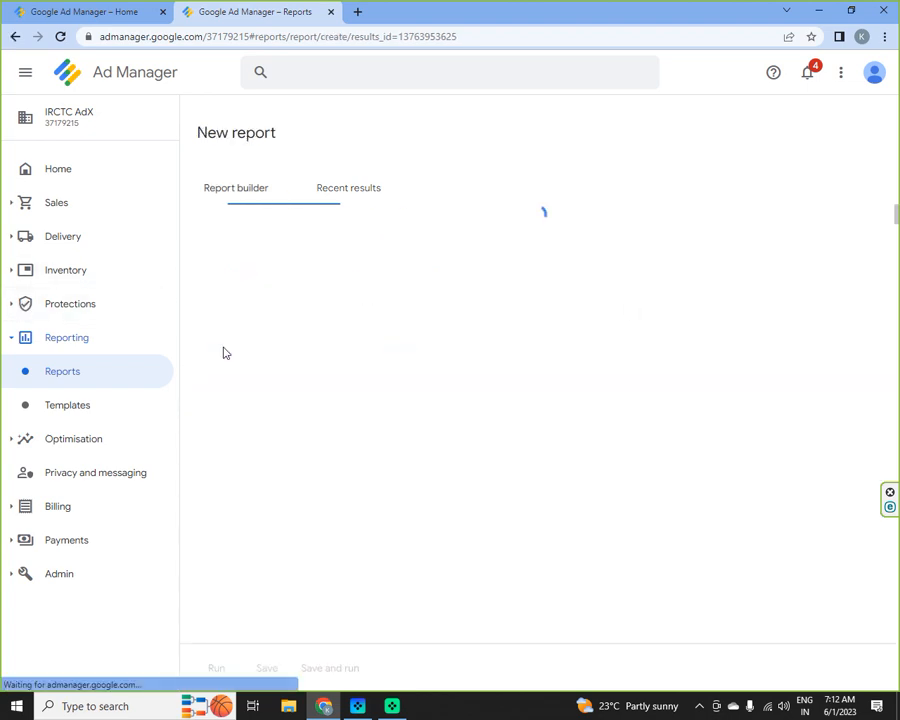
{"action": "scroll", "coordinate": [699, 398], "scroll_direction": "down", "scroll_amount": 9}
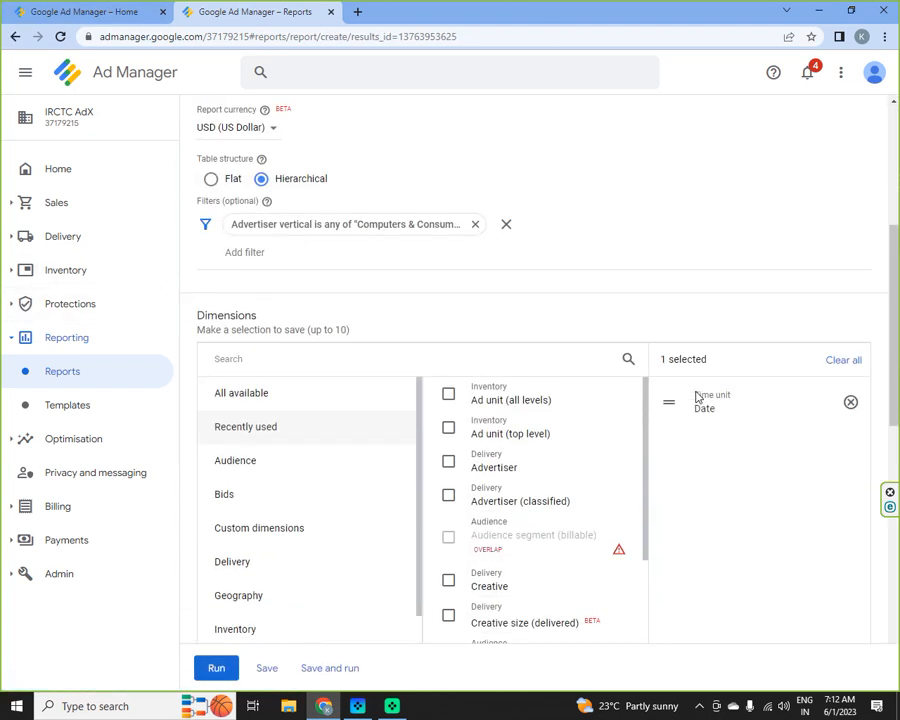
{"action": "scroll", "coordinate": [699, 398], "scroll_direction": "up", "scroll_amount": 4}
{"action": "scroll", "coordinate": [699, 398], "scroll_direction": "down", "scroll_amount": 4}
{"action": "scroll", "coordinate": [697, 397], "scroll_direction": "down", "scroll_amount": 5}
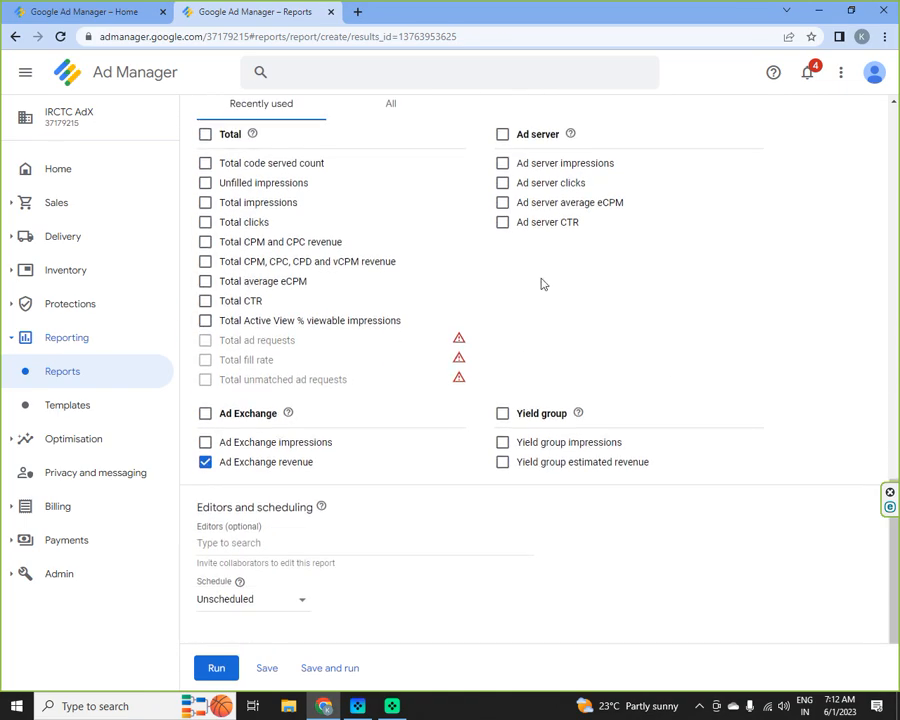
{"action": "scroll", "coordinate": [695, 385], "scroll_direction": "up", "scroll_amount": 10}
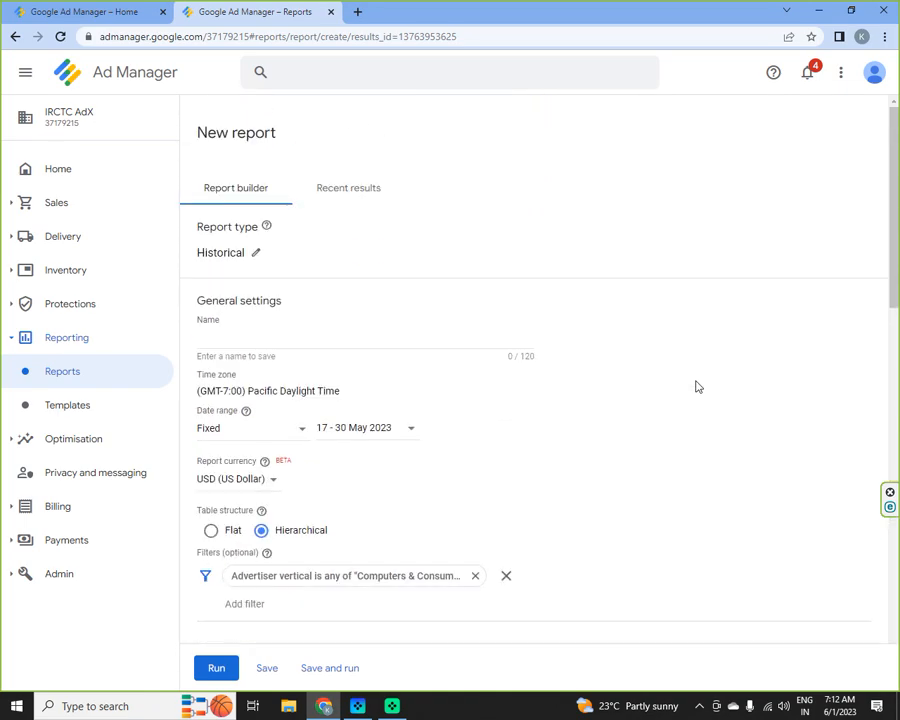
{"action": "scroll", "coordinate": [697, 386], "scroll_direction": "down", "scroll_amount": 9}
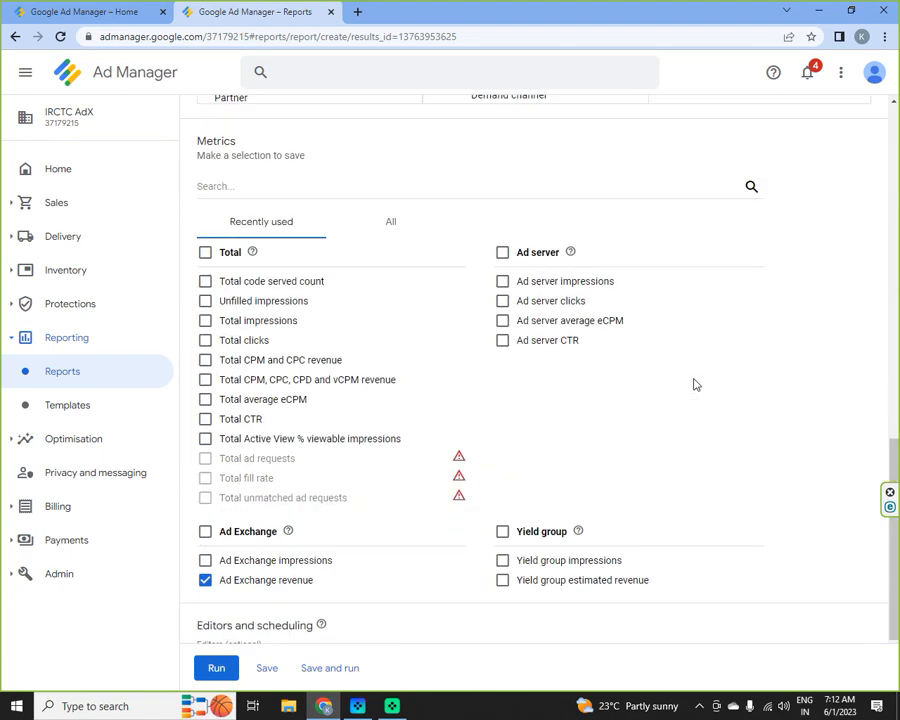
{"action": "scroll", "coordinate": [695, 385], "scroll_direction": "up", "scroll_amount": 10}
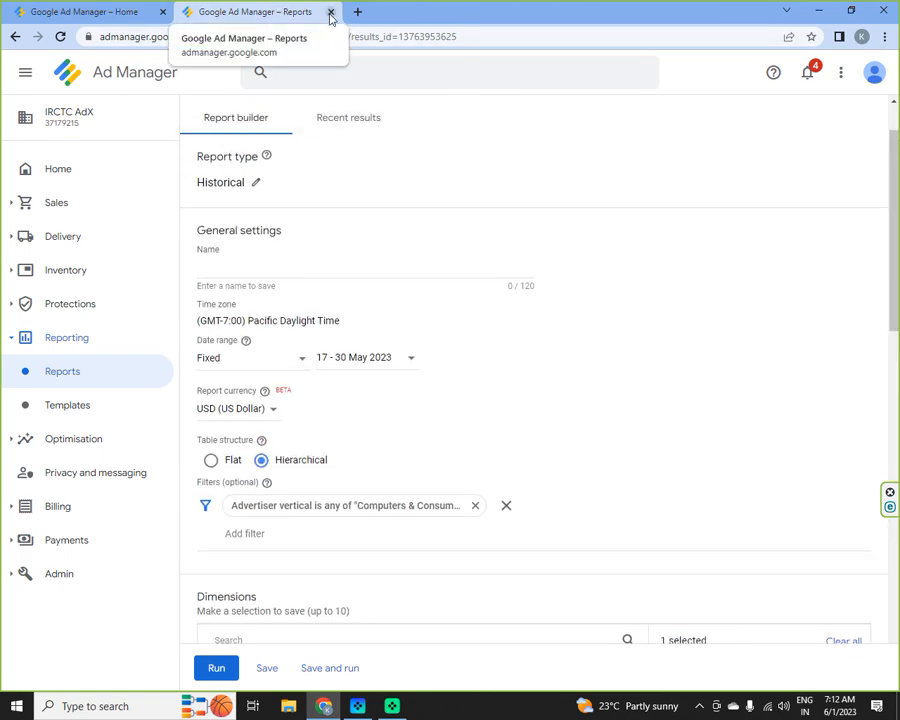
{"action": "left_click", "coordinate": [332, 13]}
Examine the Top pricing rules card with its bid range chart and the App performance overview card on the home dashboard.
{"action": "scroll", "coordinate": [367, 475], "scroll_direction": "down", "scroll_amount": 2}
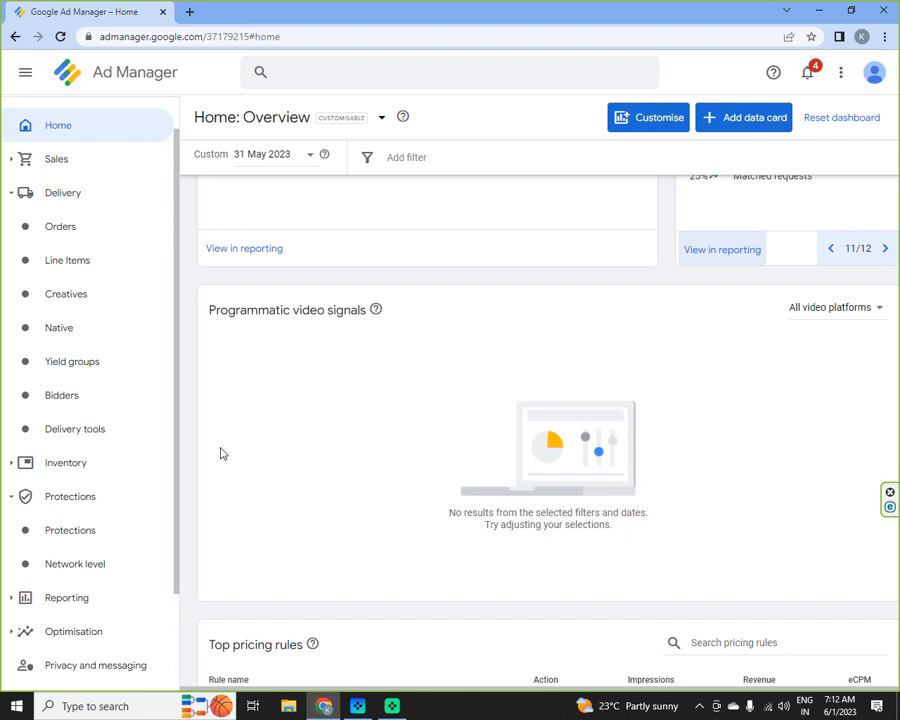
{"action": "scroll", "coordinate": [221, 454], "scroll_direction": "down", "scroll_amount": 3}
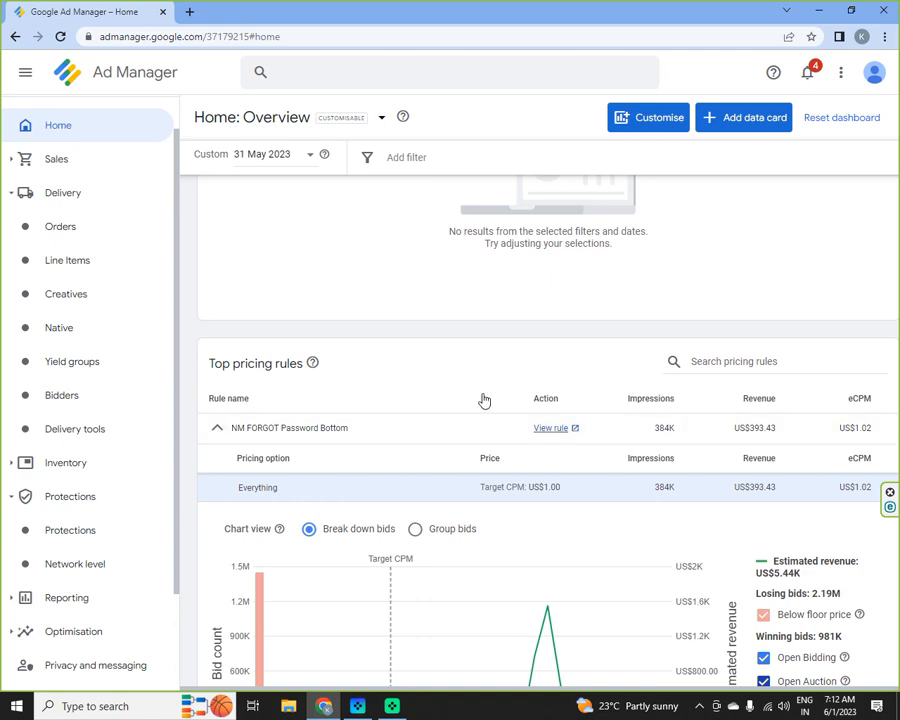
{"action": "scroll", "coordinate": [726, 467], "scroll_direction": "down", "scroll_amount": 3}
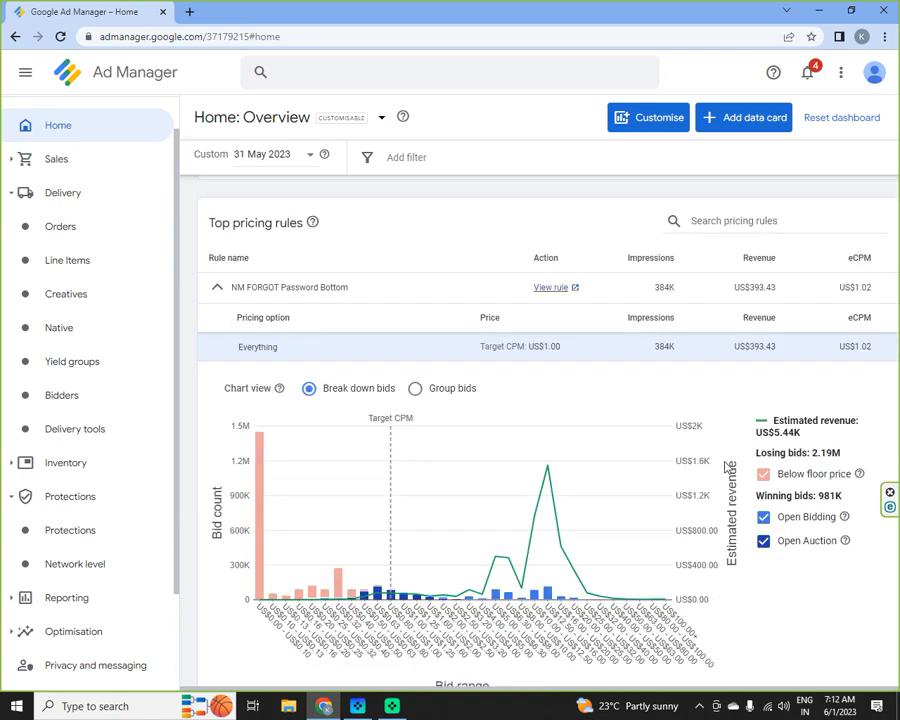
{"action": "scroll", "coordinate": [726, 467], "scroll_direction": "down", "scroll_amount": 3}
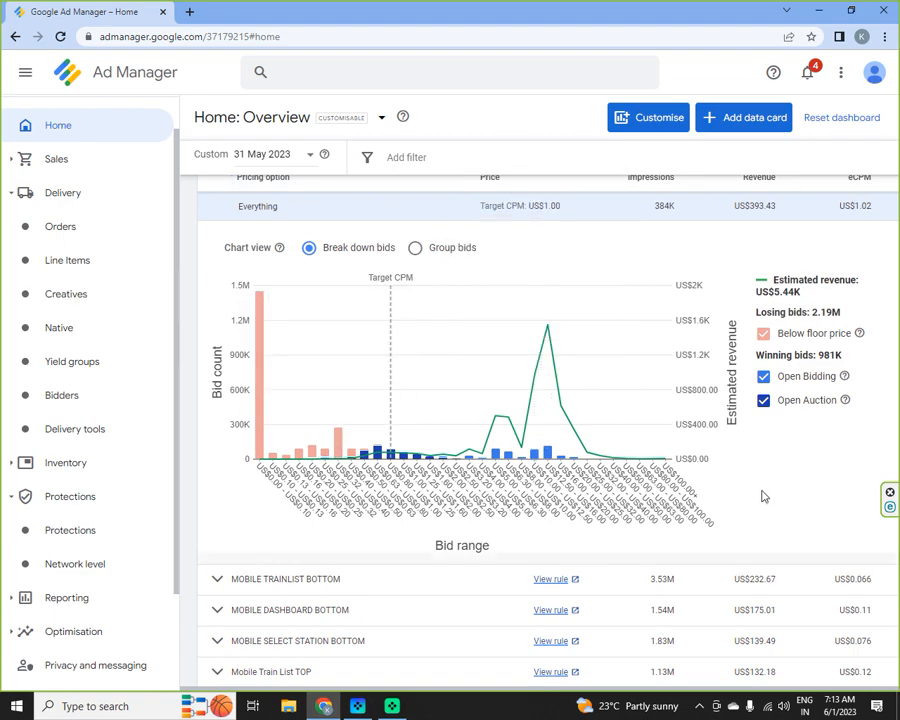
{"action": "scroll", "coordinate": [770, 472], "scroll_direction": "down", "scroll_amount": 2}
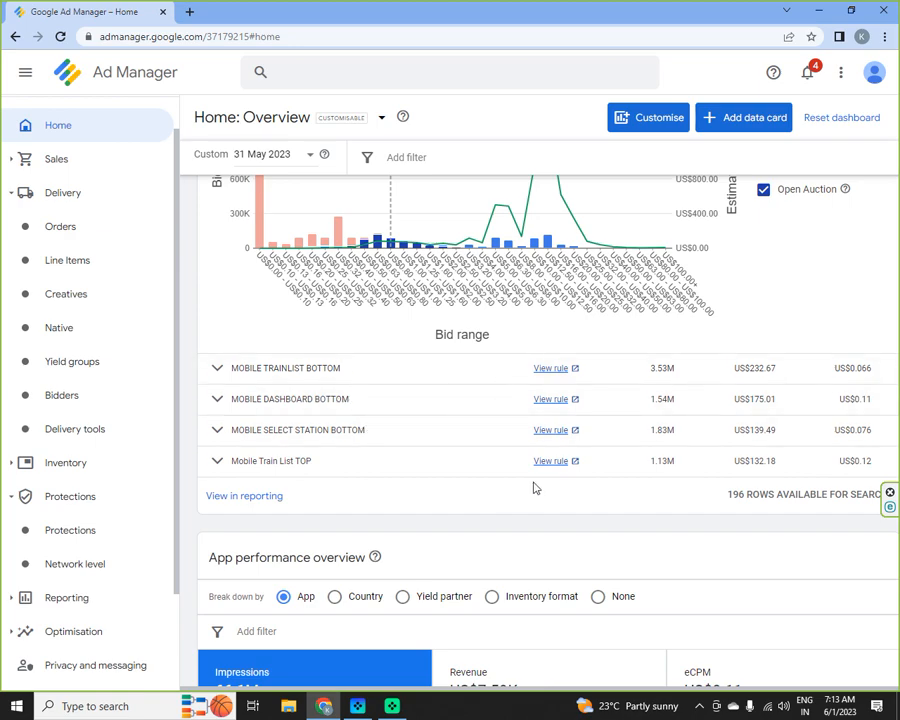
{"action": "scroll", "coordinate": [535, 487], "scroll_direction": "down", "scroll_amount": 2}
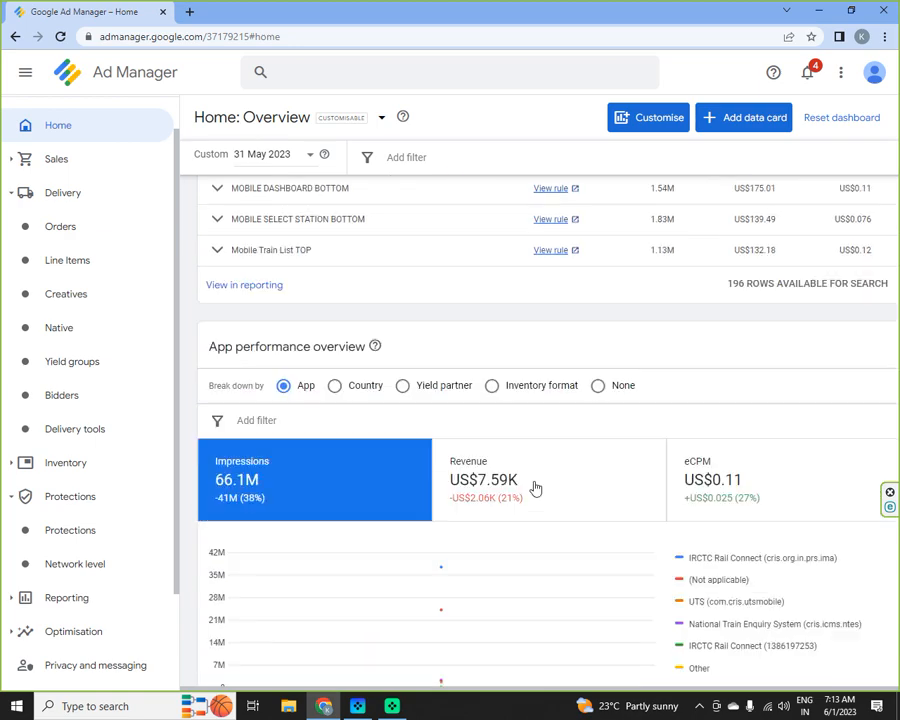
{"action": "scroll", "coordinate": [500, 472], "scroll_direction": "down", "scroll_amount": 2}
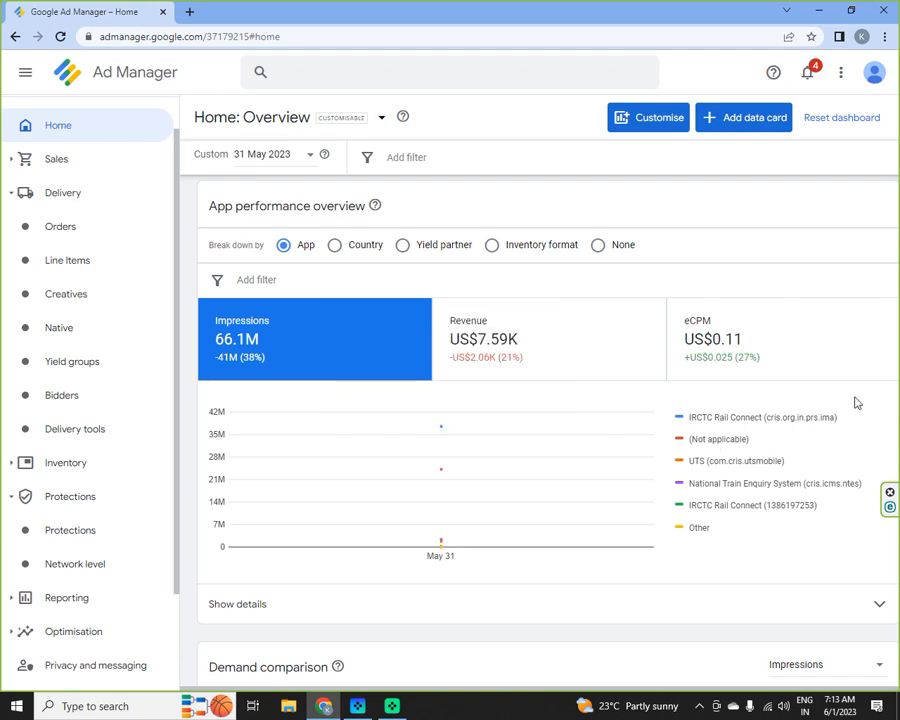
Examine the Demand comparison, Top classified advertisers and Top detected yield partners cards on the home dashboard.
{"action": "scroll", "coordinate": [855, 402], "scroll_direction": "down", "scroll_amount": 2}
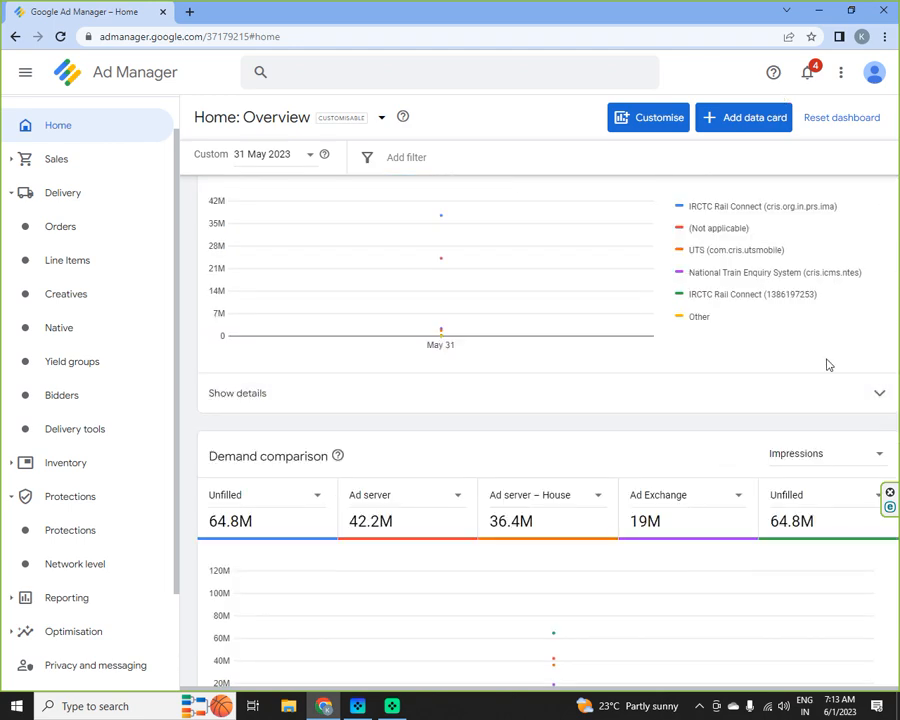
{"action": "scroll", "coordinate": [827, 365], "scroll_direction": "down", "scroll_amount": 2}
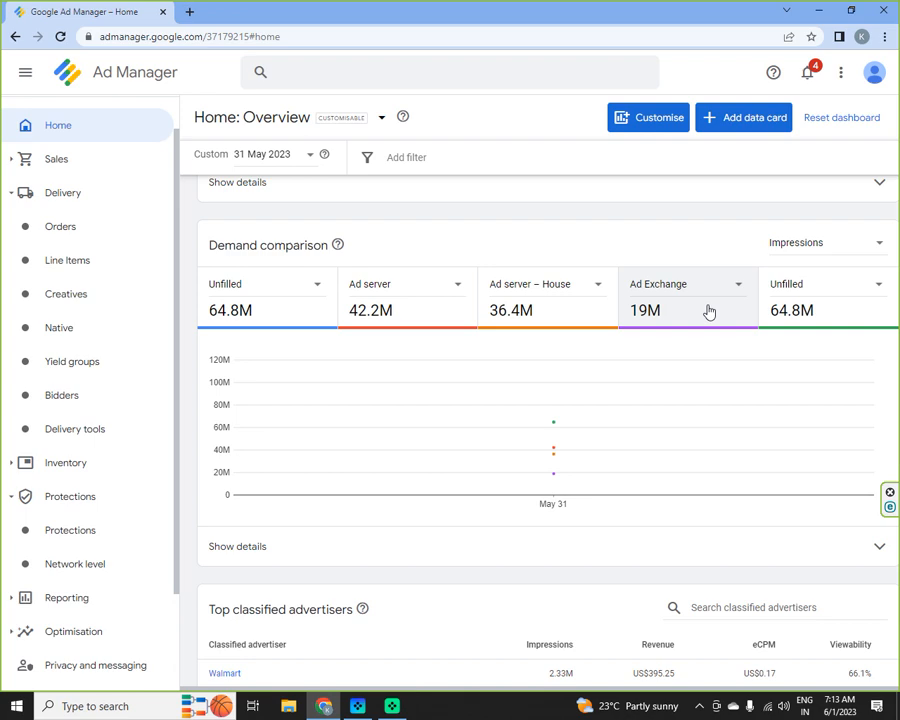
{"action": "scroll", "coordinate": [727, 490], "scroll_direction": "down", "scroll_amount": 3}
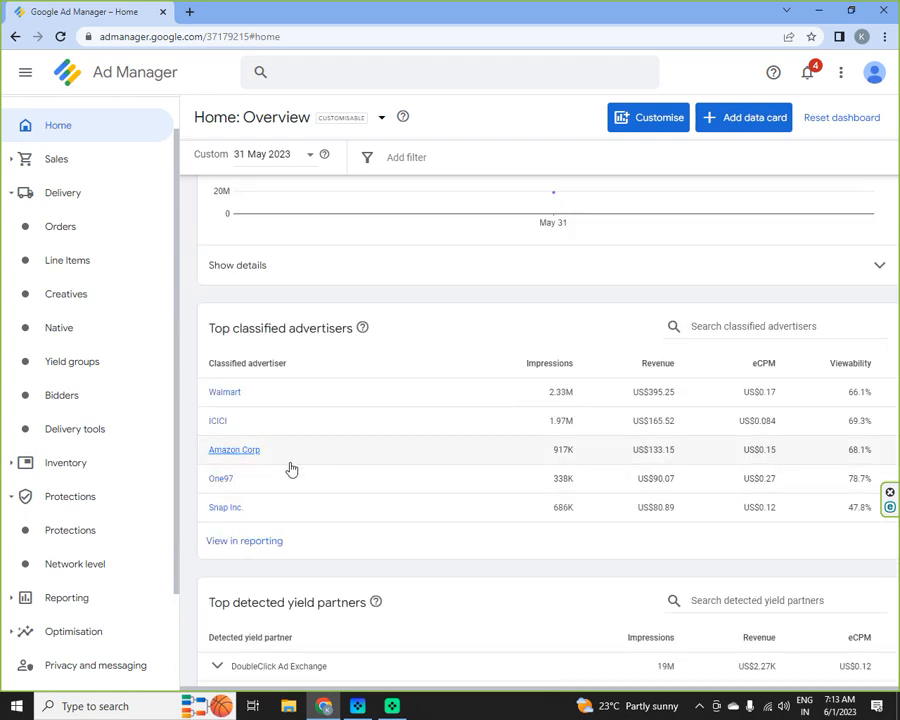
{"action": "scroll", "coordinate": [572, 375], "scroll_direction": "down", "scroll_amount": 2}
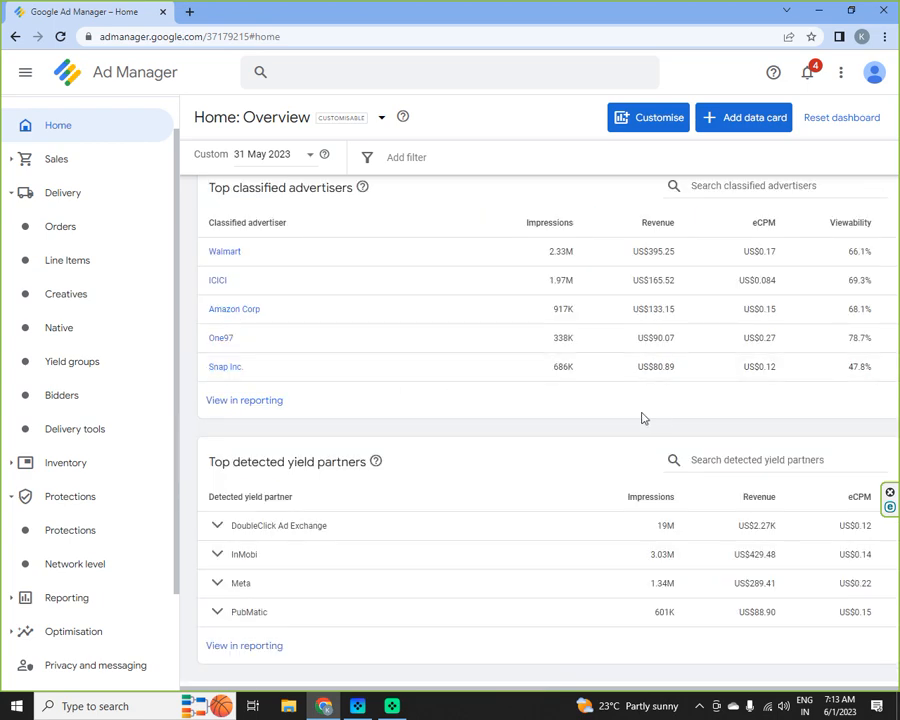
{"action": "scroll", "coordinate": [780, 405], "scroll_direction": "down", "scroll_amount": 1}
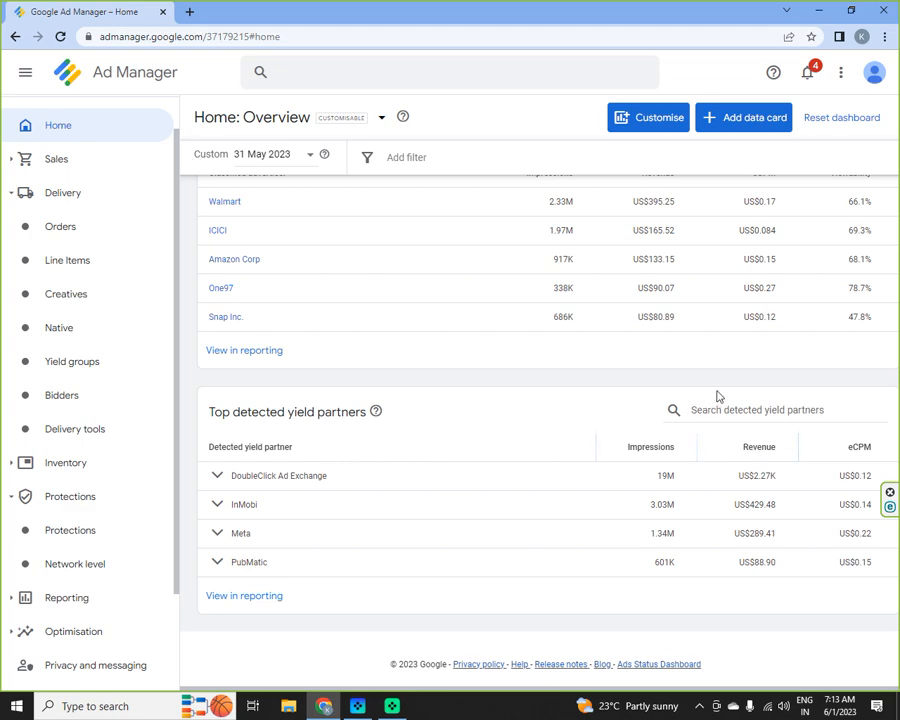
{"action": "scroll", "coordinate": [504, 408], "scroll_direction": "up", "scroll_amount": 3}
{"action": "scroll", "coordinate": [445, 424], "scroll_direction": "down", "scroll_amount": 3}
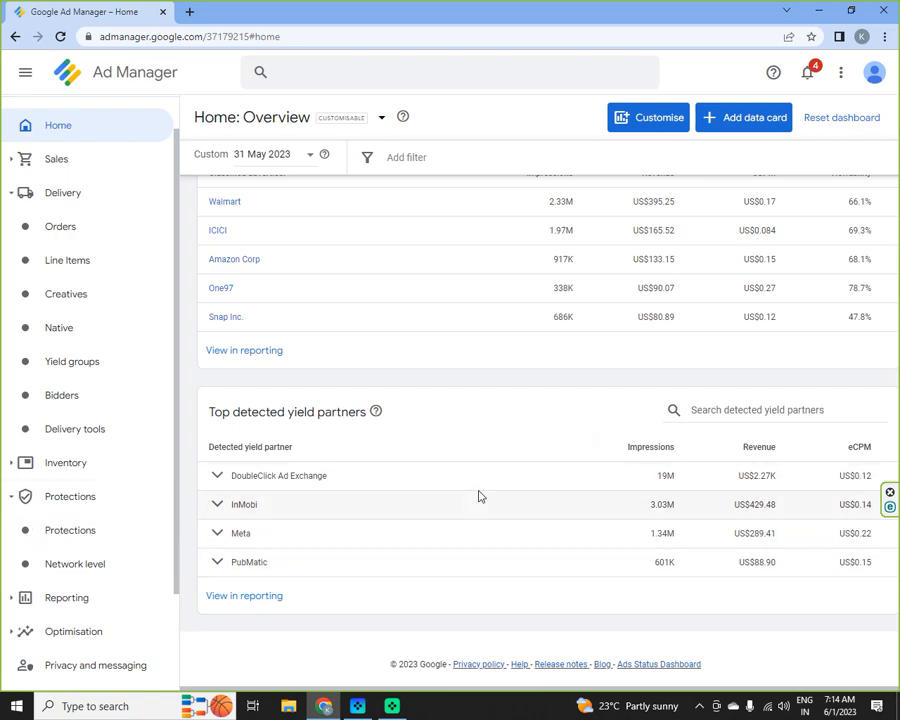
{"action": "scroll", "coordinate": [463, 487], "scroll_direction": "up", "scroll_amount": 10}
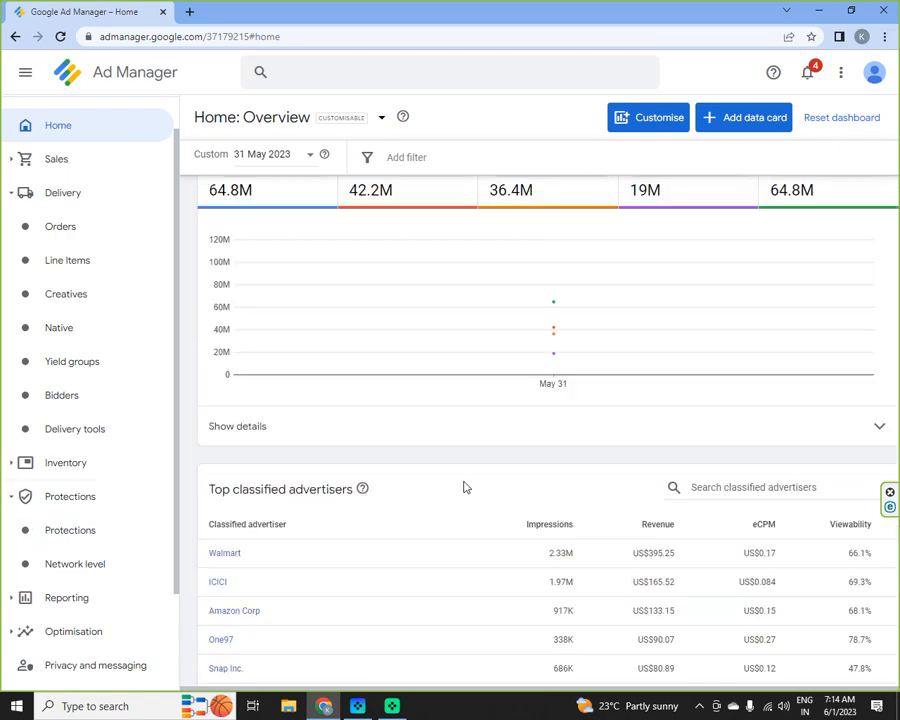
{"action": "scroll", "coordinate": [463, 487], "scroll_direction": "up", "scroll_amount": 15}
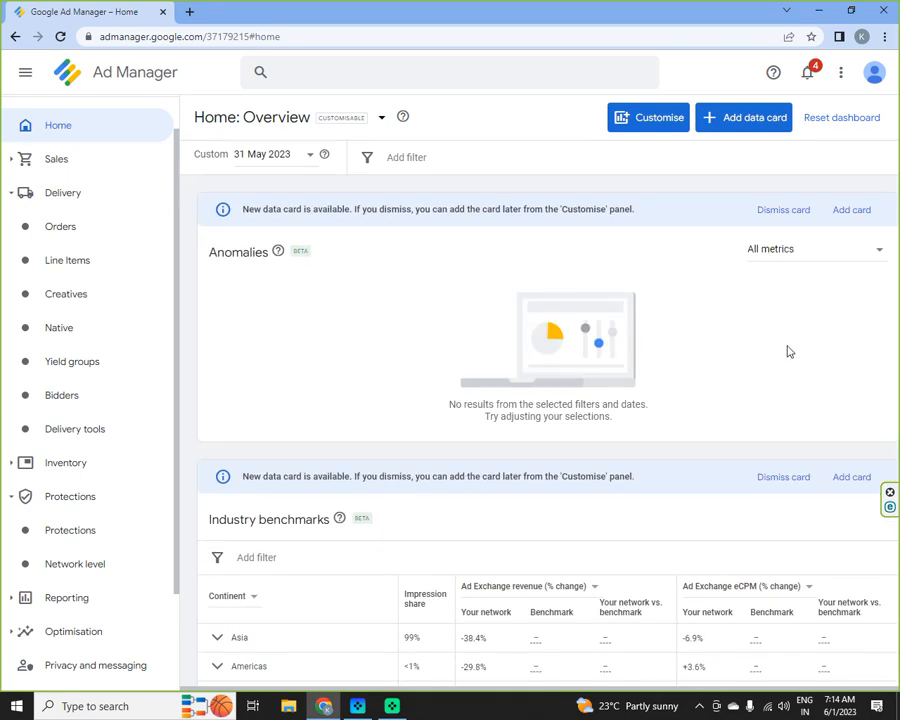
Open the sales proposals list and remove its status, archived and last-update-by-buyer filters.
{"action": "left_click", "coordinate": [62, 164]}
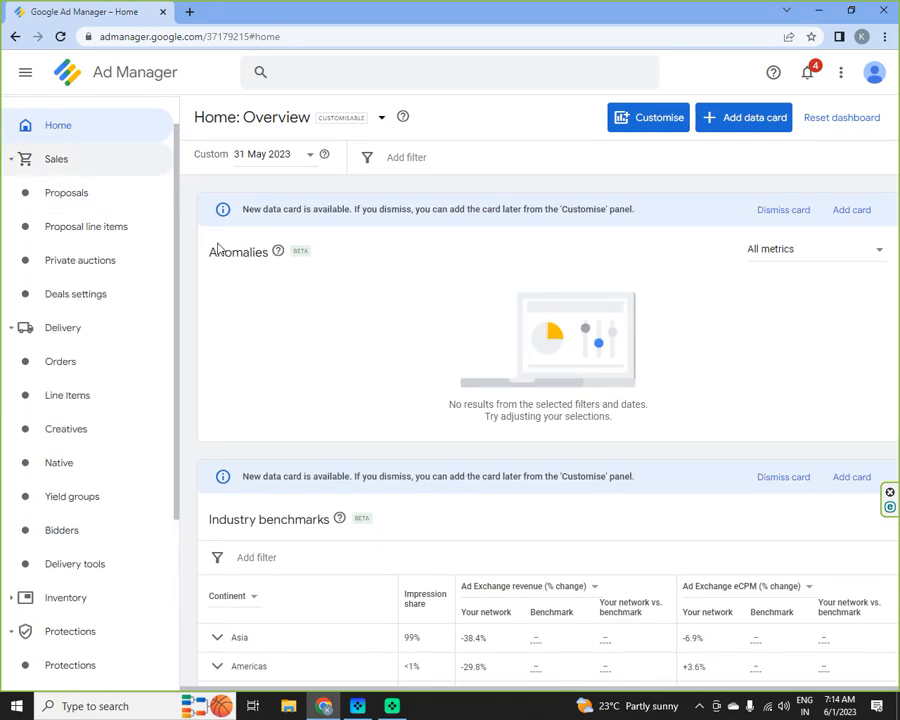
{"action": "left_click", "coordinate": [78, 201]}
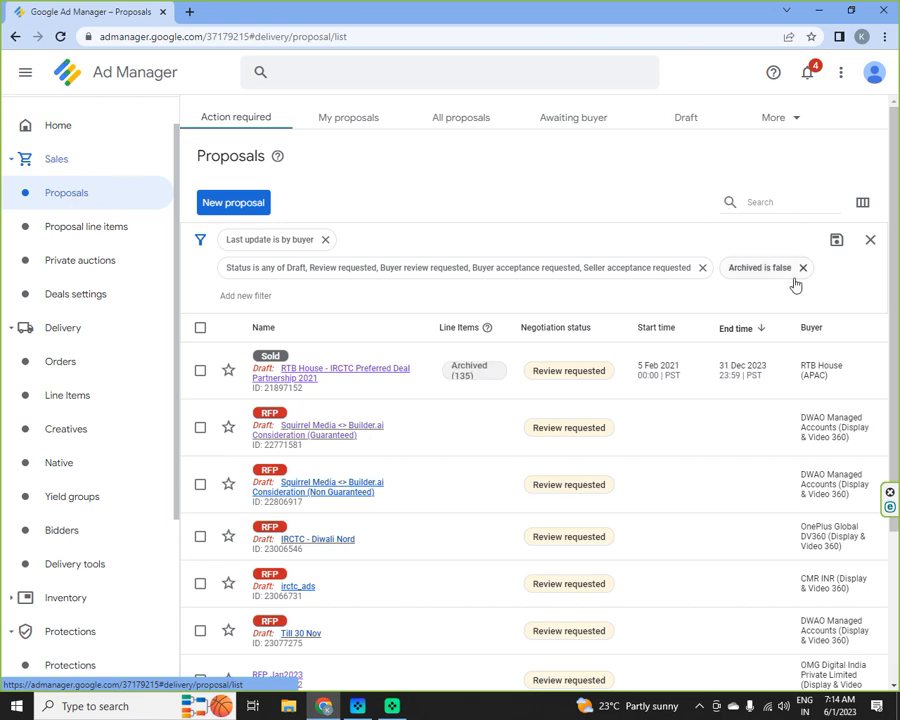
{"action": "left_click", "coordinate": [702, 270]}
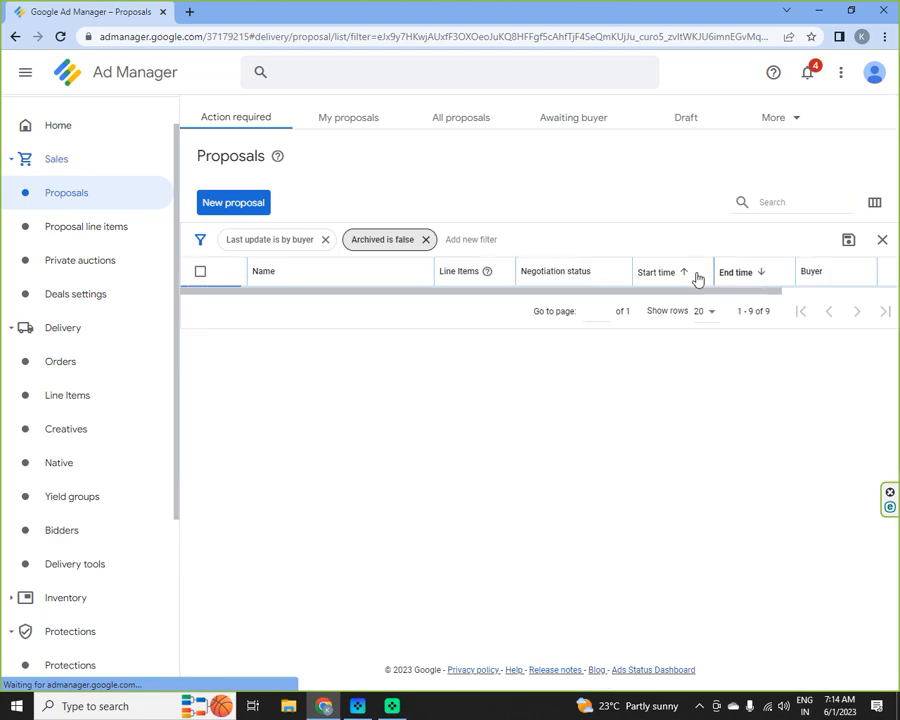
{"action": "left_click", "coordinate": [426, 240]}
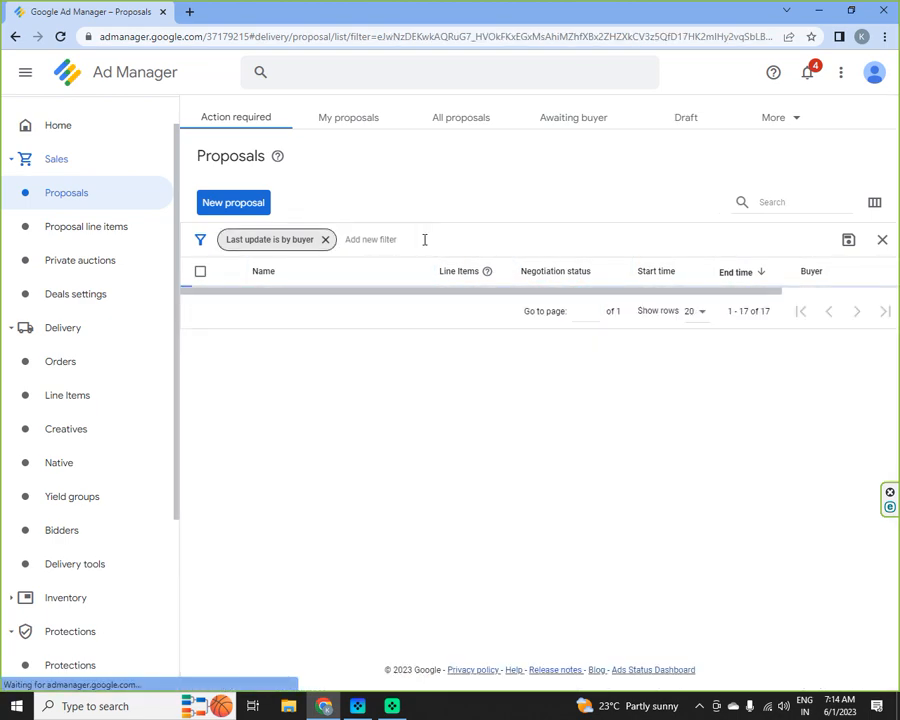
{"action": "left_click", "coordinate": [325, 240]}
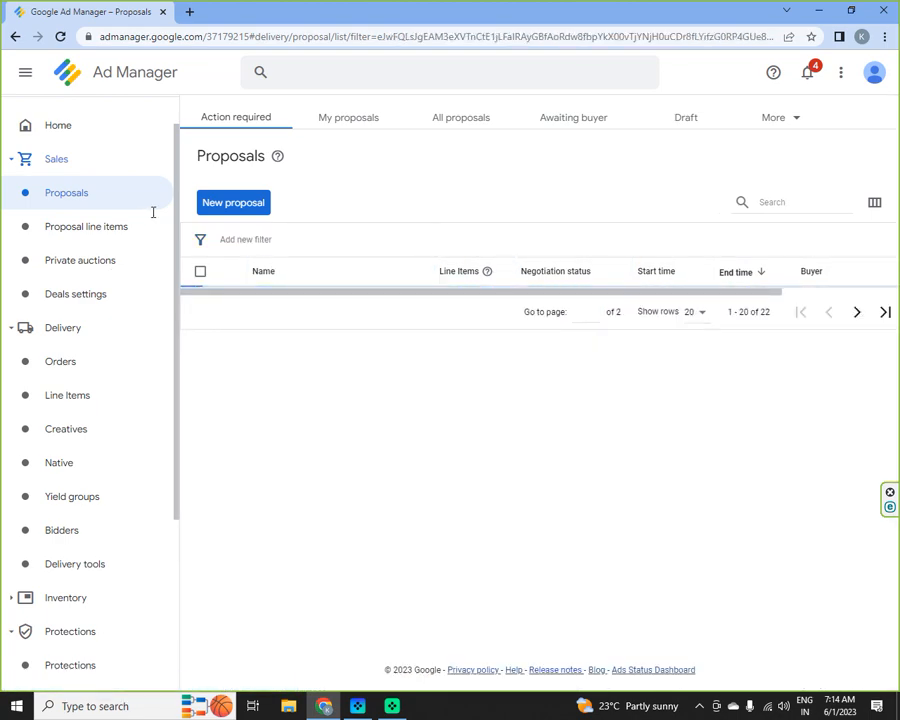
Start a new proposal named "xyz test2" with test (Advertiser) as the advertiser.
{"action": "left_click", "coordinate": [240, 204]}
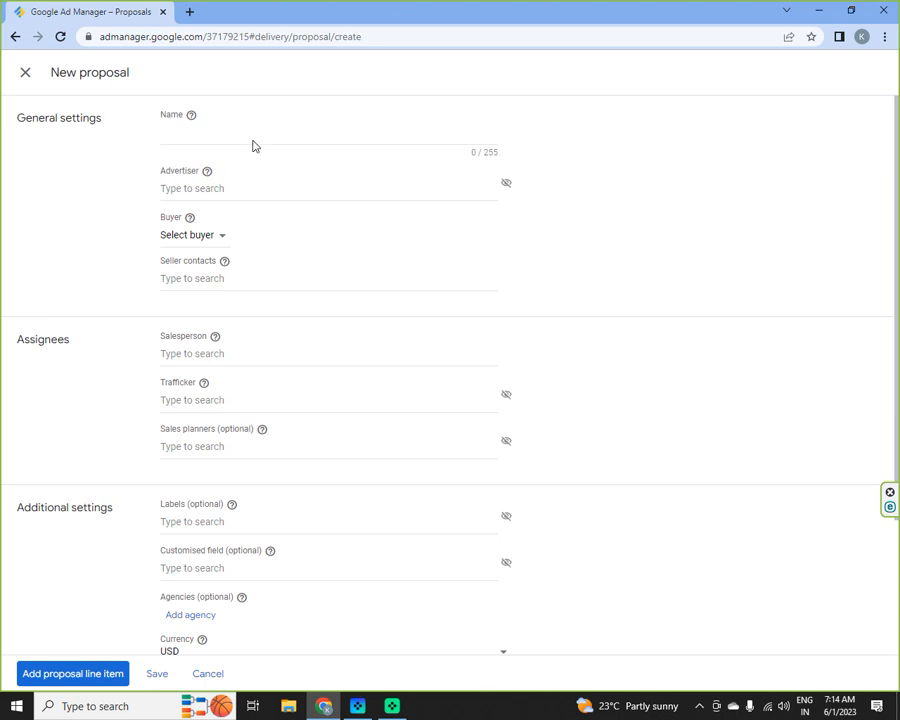
{"action": "left_click", "coordinate": [233, 149]}
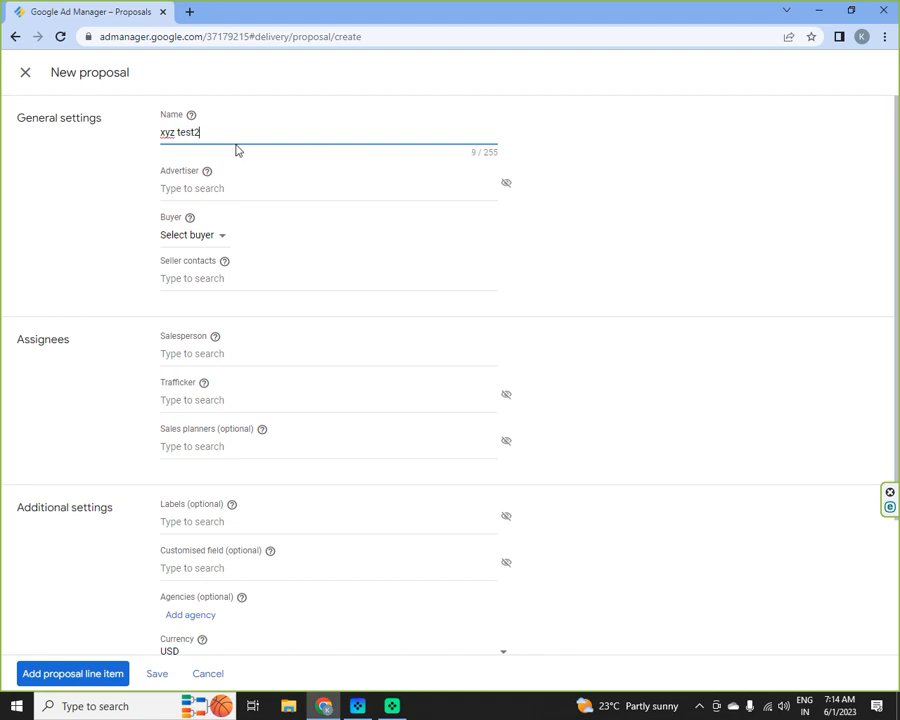
{"action": "left_click", "coordinate": [278, 186]}
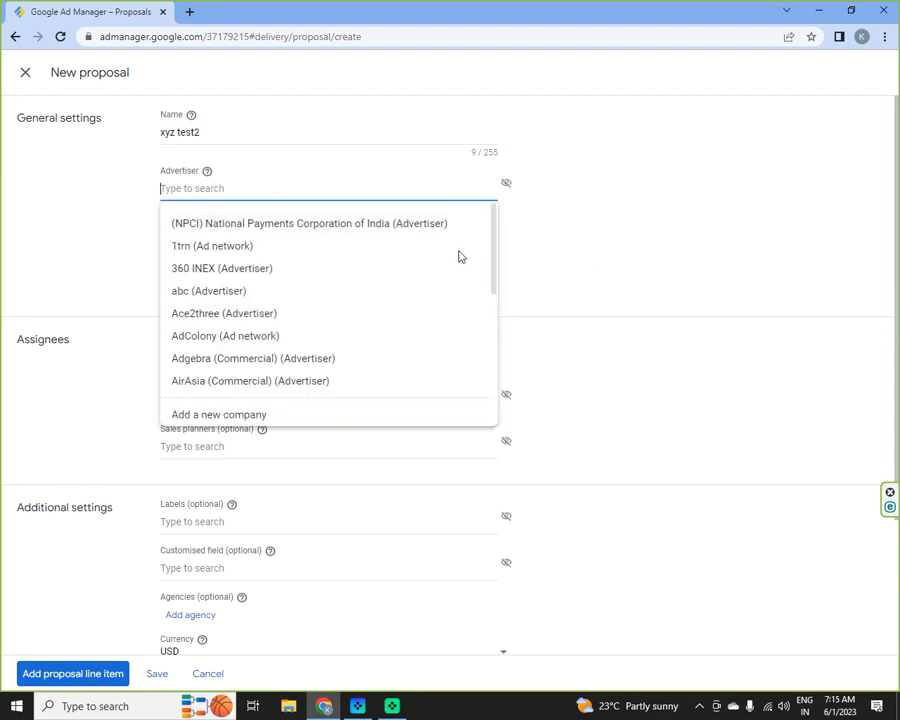
{"action": "type", "text": "tes"}
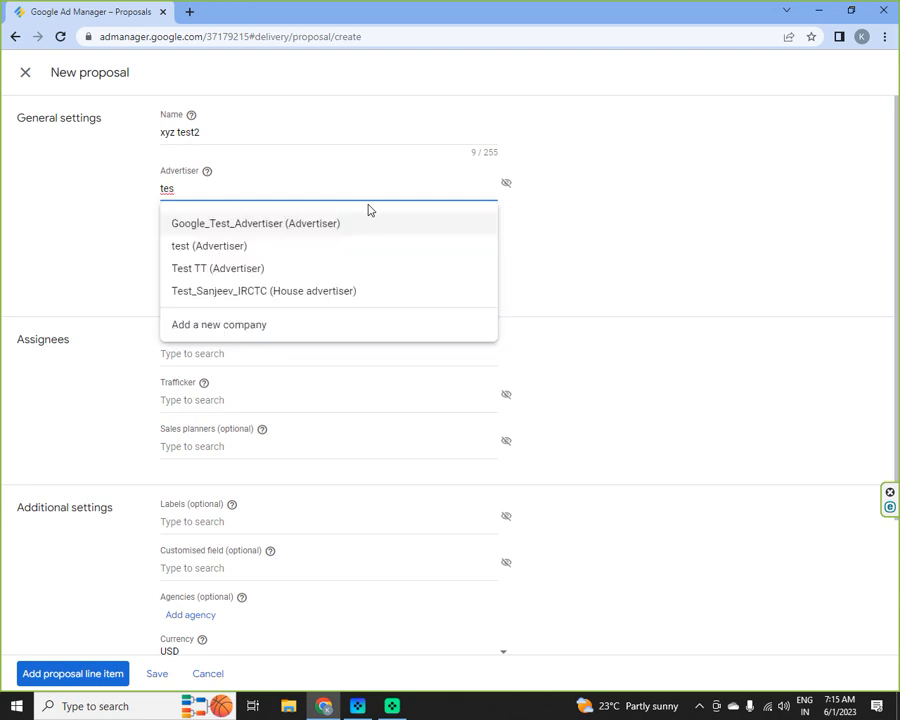
{"action": "left_click", "coordinate": [232, 250]}
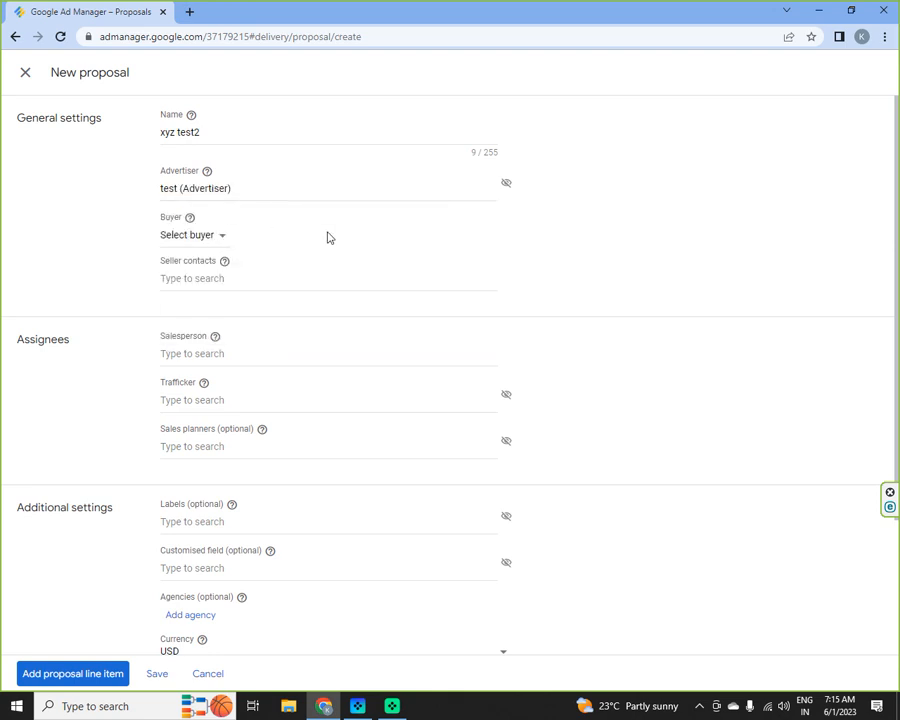
Set the proposal's buyer to the first CAWFE test account 1.12 entry and add a seller contact.
{"action": "left_click", "coordinate": [212, 240]}
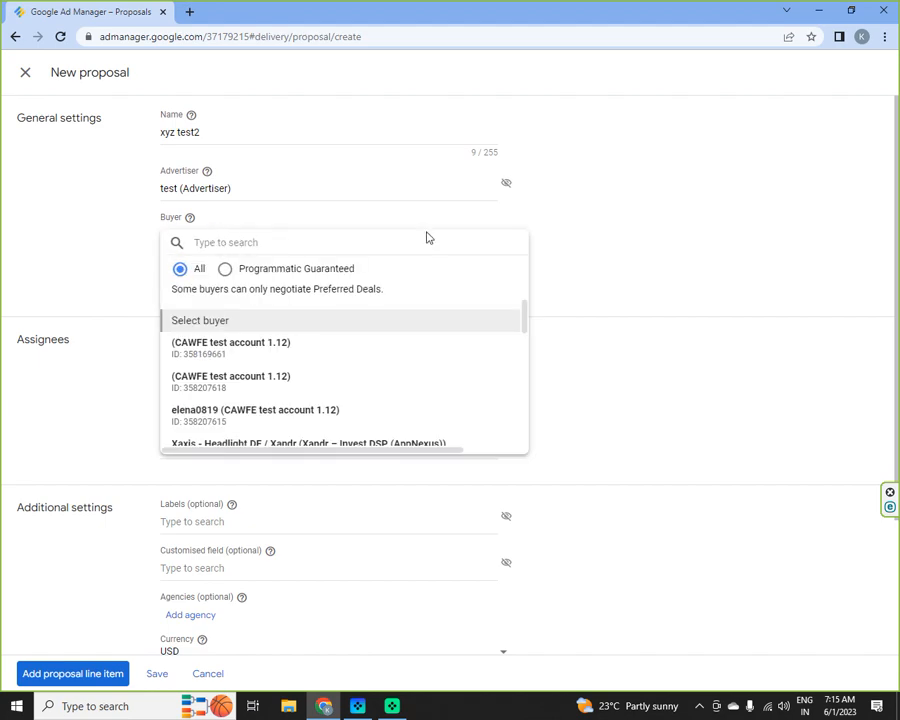
{"action": "left_click", "coordinate": [228, 350]}
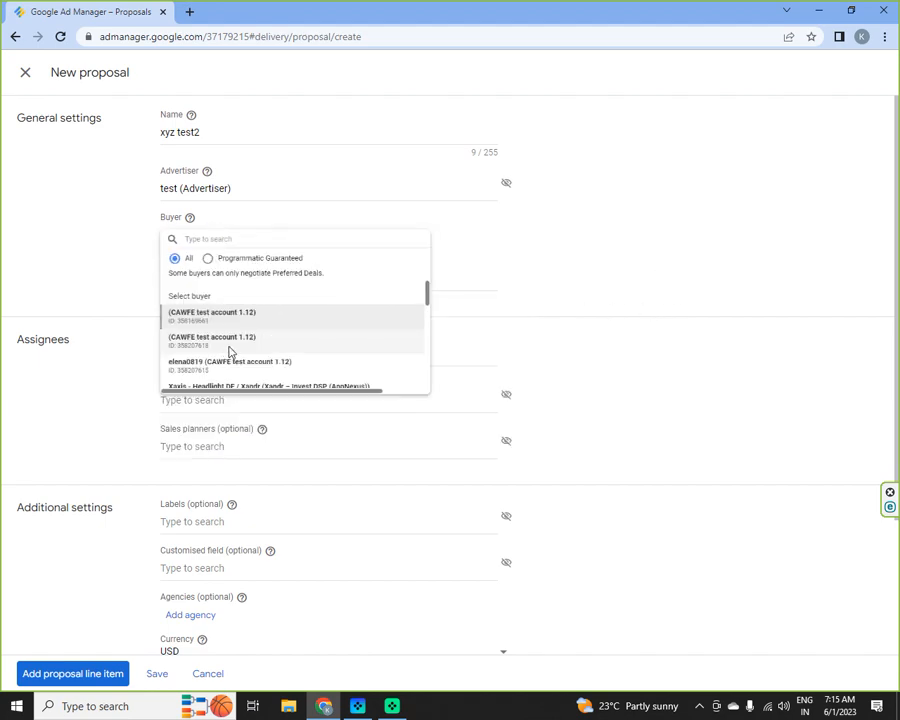
{"action": "left_click", "coordinate": [297, 279]}
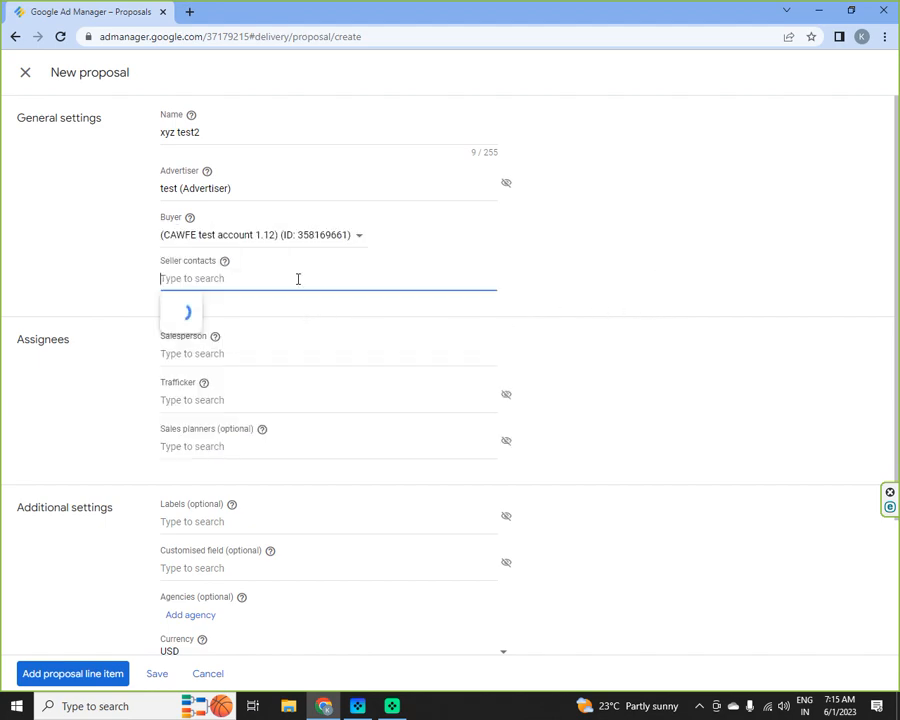
{"action": "left_click", "coordinate": [266, 365]}
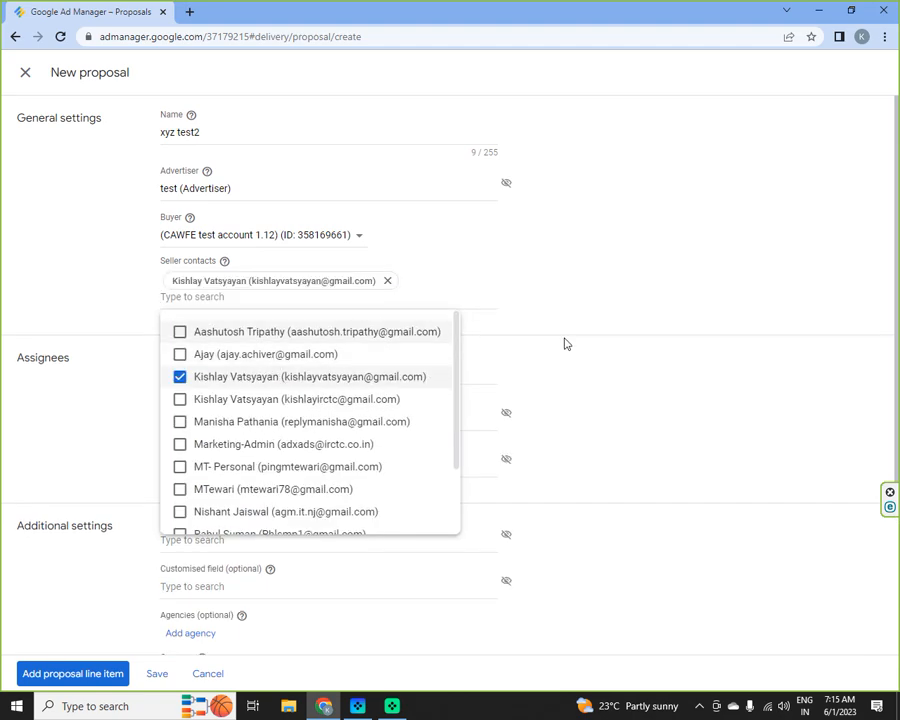
{"action": "left_click", "coordinate": [586, 350]}
Assign the same person as the seller contact as the proposal's salesperson and trafficker.
{"action": "scroll", "coordinate": [286, 332], "scroll_direction": "down", "scroll_amount": 1}
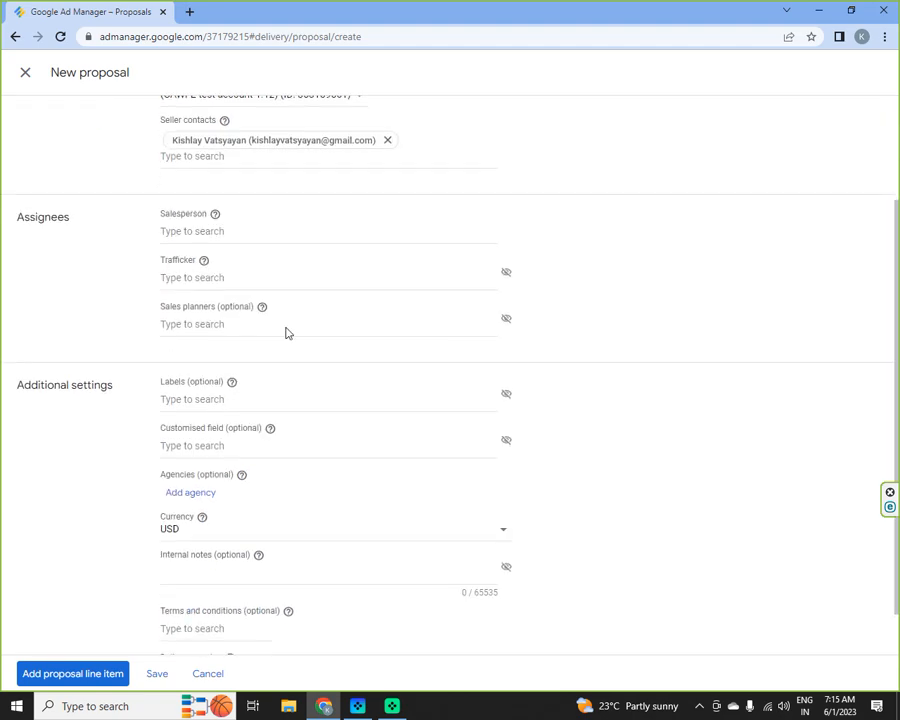
{"action": "left_click", "coordinate": [239, 232]}
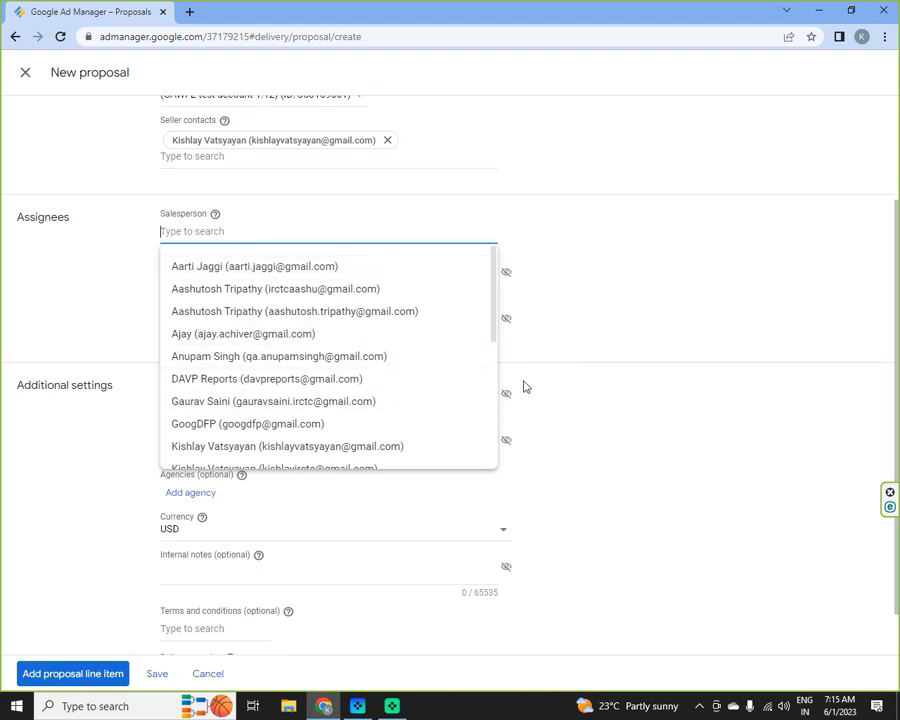
{"action": "left_click", "coordinate": [324, 446]}
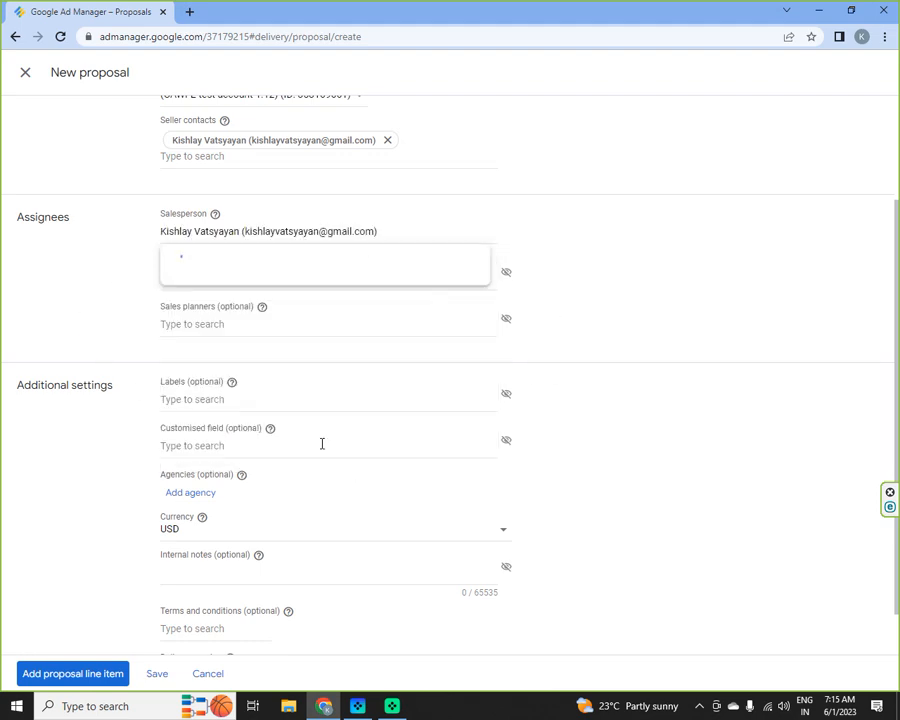
{"action": "left_click", "coordinate": [251, 276]}
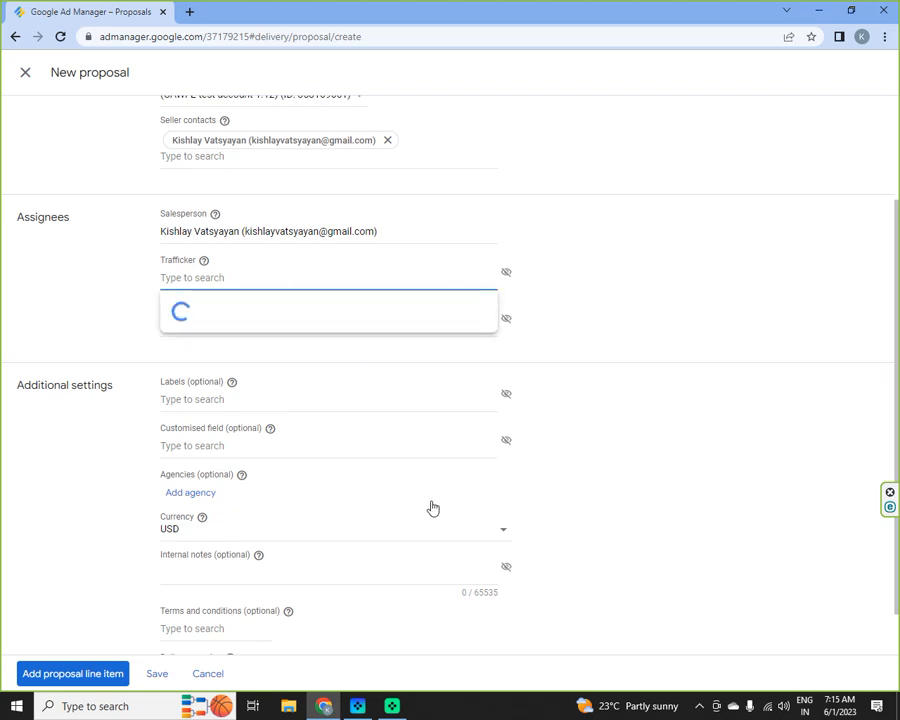
{"action": "left_click", "coordinate": [350, 360]}
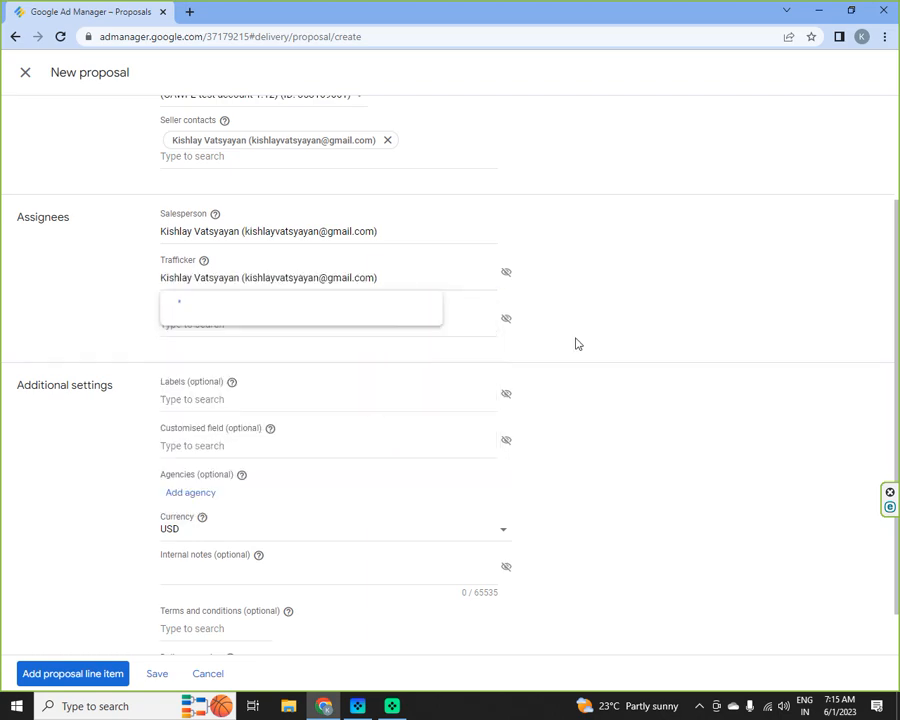
Set the proposal's currency to INR and create the proposal by continuing to a new proposal line item.
{"action": "scroll", "coordinate": [689, 327], "scroll_direction": "down", "scroll_amount": 1}
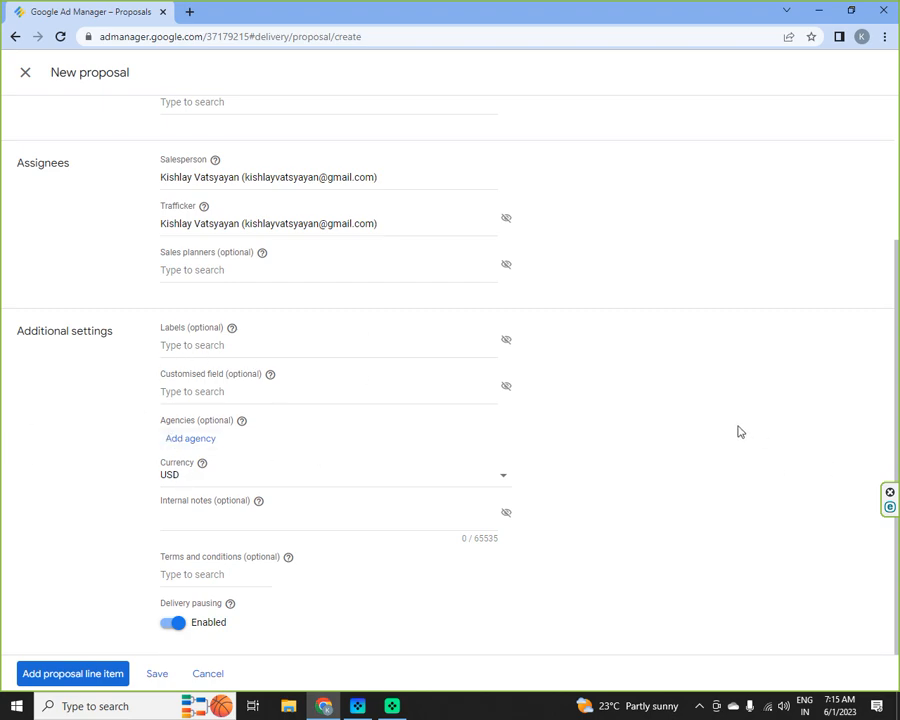
{"action": "left_click", "coordinate": [326, 487]}
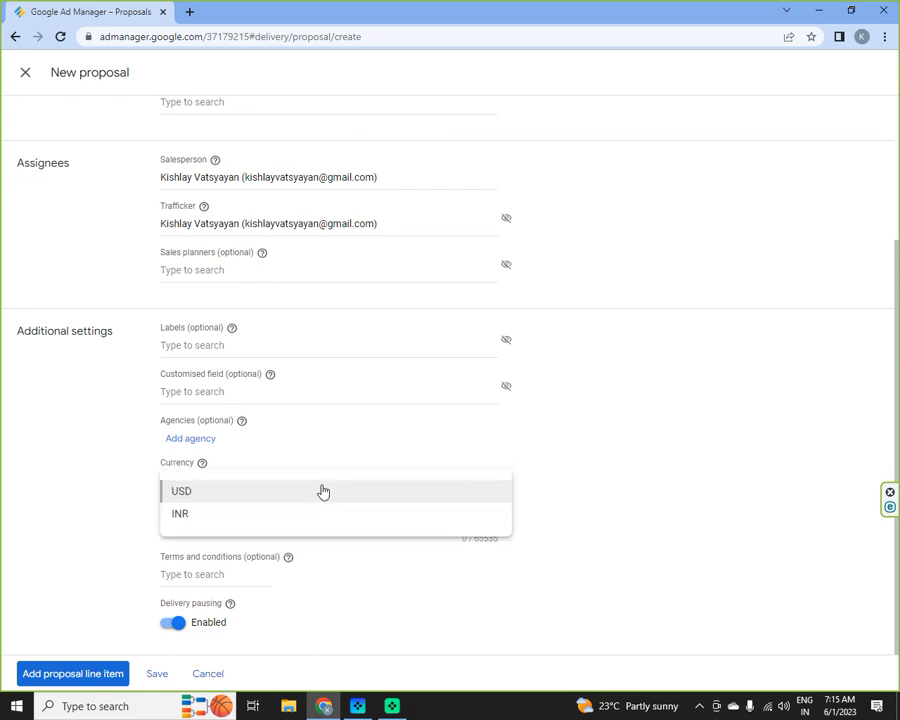
{"action": "left_click", "coordinate": [195, 520]}
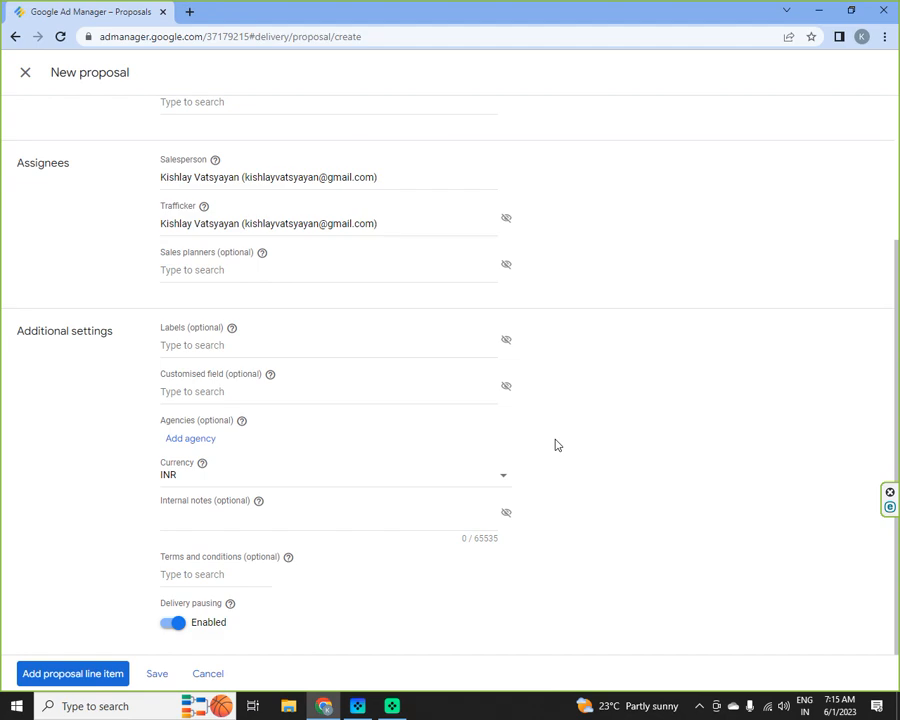
{"action": "left_click", "coordinate": [105, 674]}
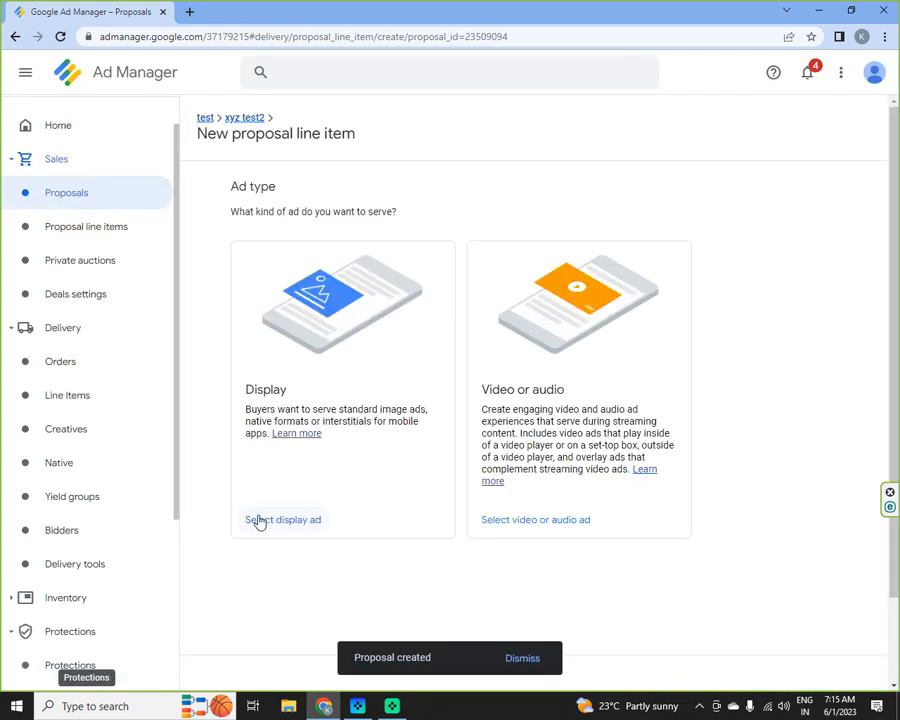
Choose Display as the ad type, name the line item "displsy line item", and review the available line item types, keeping Standard.
{"action": "left_click", "coordinate": [296, 528]}
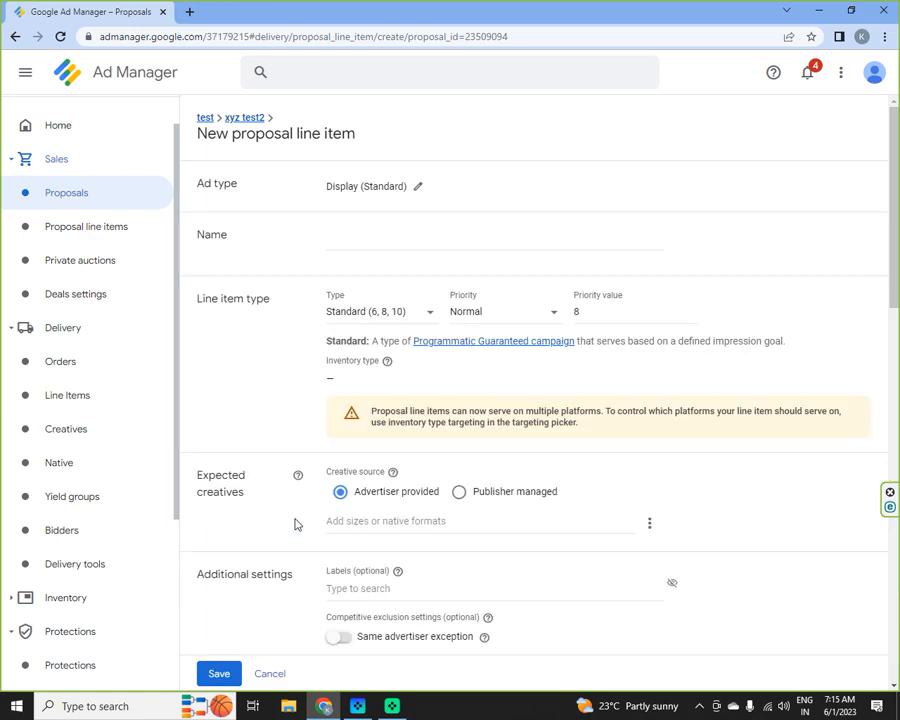
{"action": "left_click", "coordinate": [403, 241]}
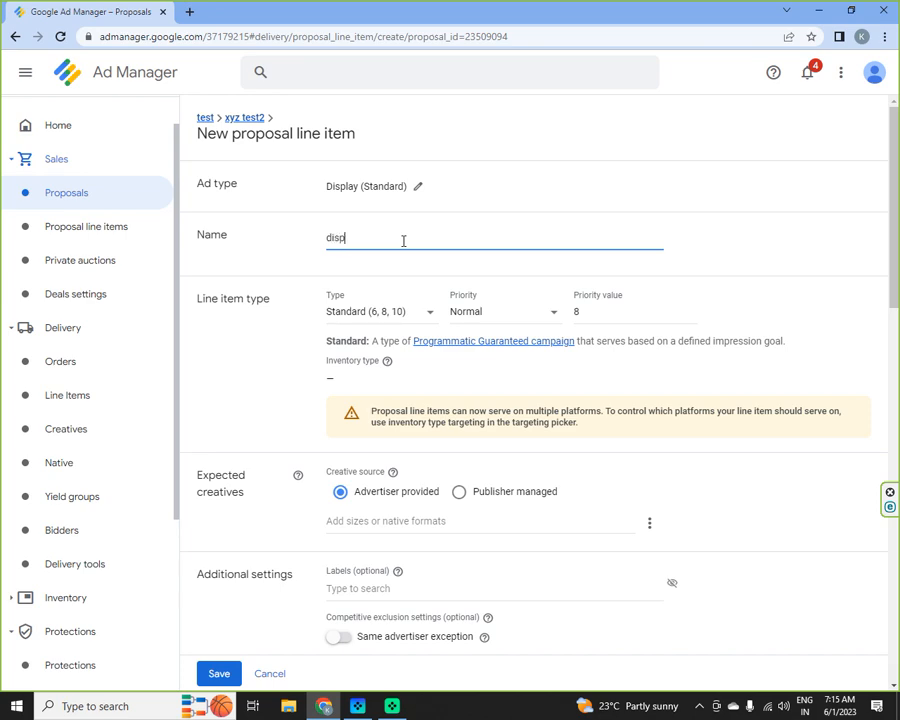
{"action": "type", "text": "displsy line item"}
{"action": "left_click", "coordinate": [430, 316]}
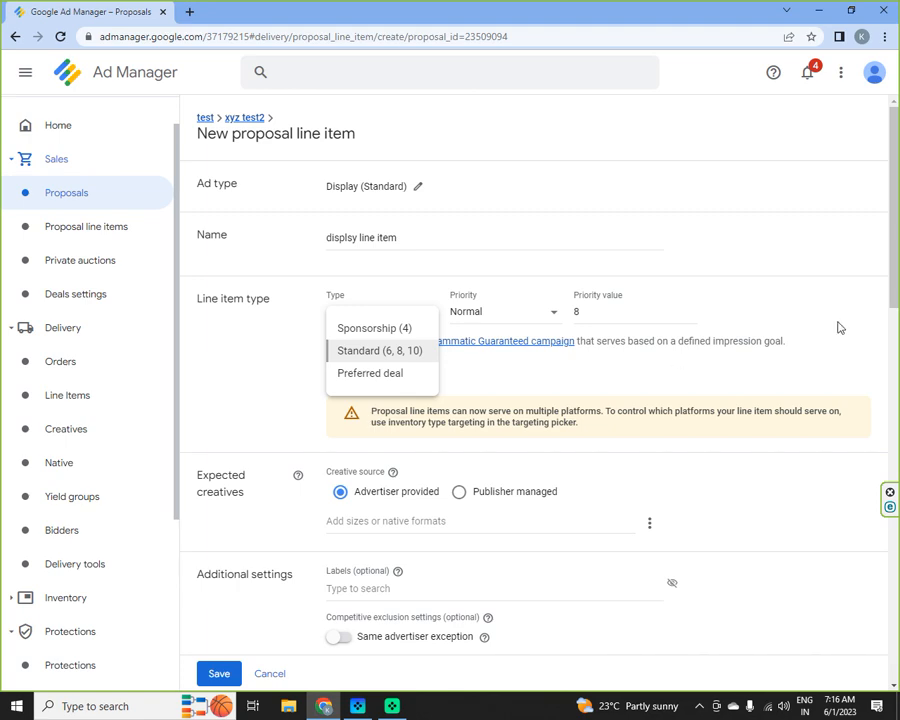
{"action": "left_click", "coordinate": [251, 342]}
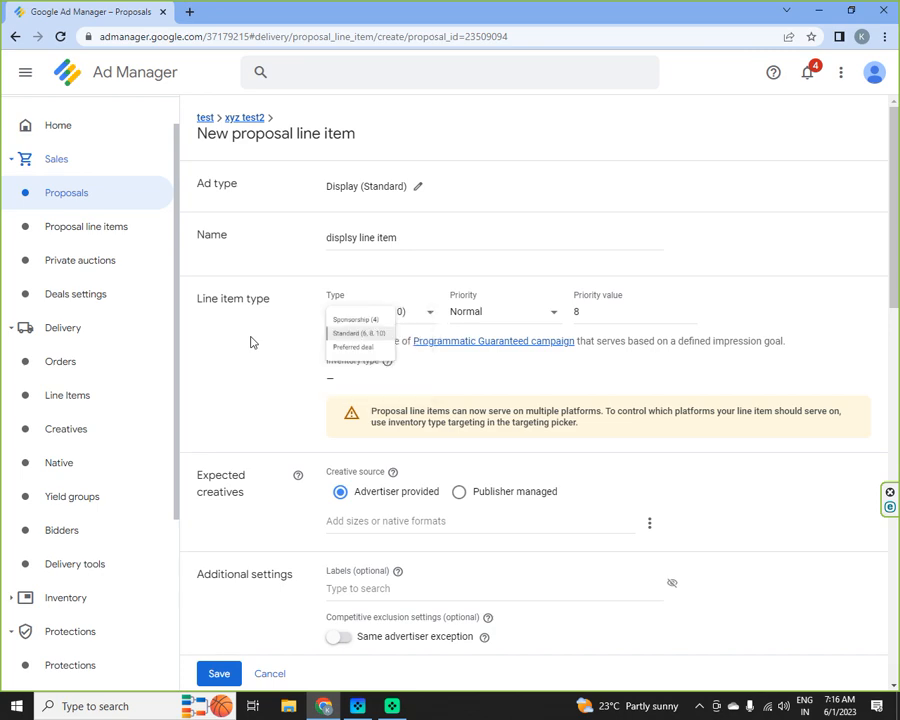
Add 300x250 as the expected creative size for the line item and check its creative details before hiding them again.
{"action": "scroll", "coordinate": [556, 458], "scroll_direction": "down", "scroll_amount": 2}
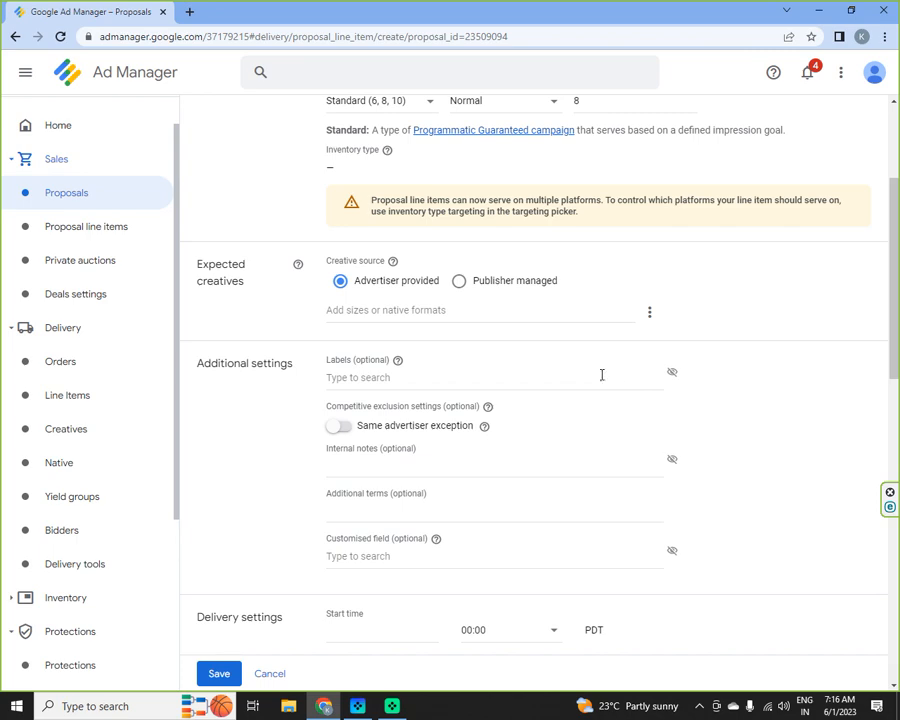
{"action": "left_click", "coordinate": [421, 313]}
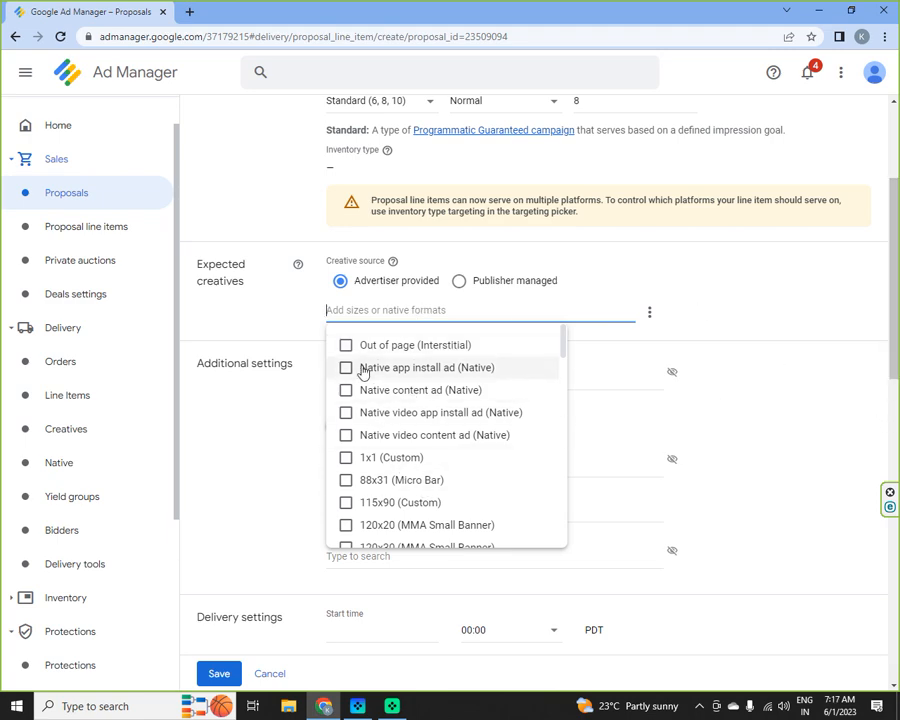
{"action": "type", "text": "300"}
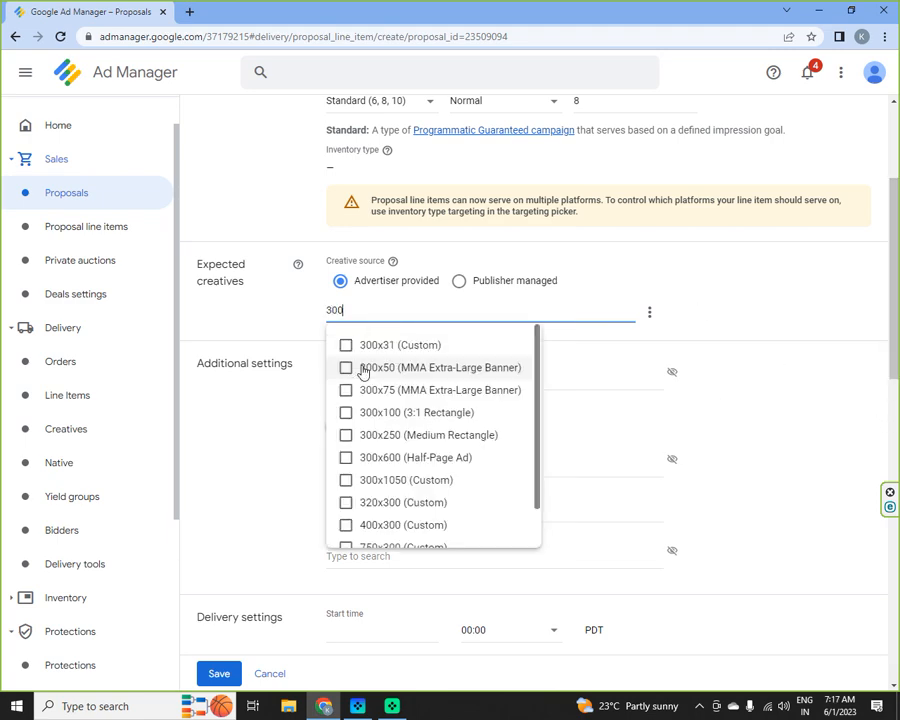
{"action": "left_click", "coordinate": [393, 434]}
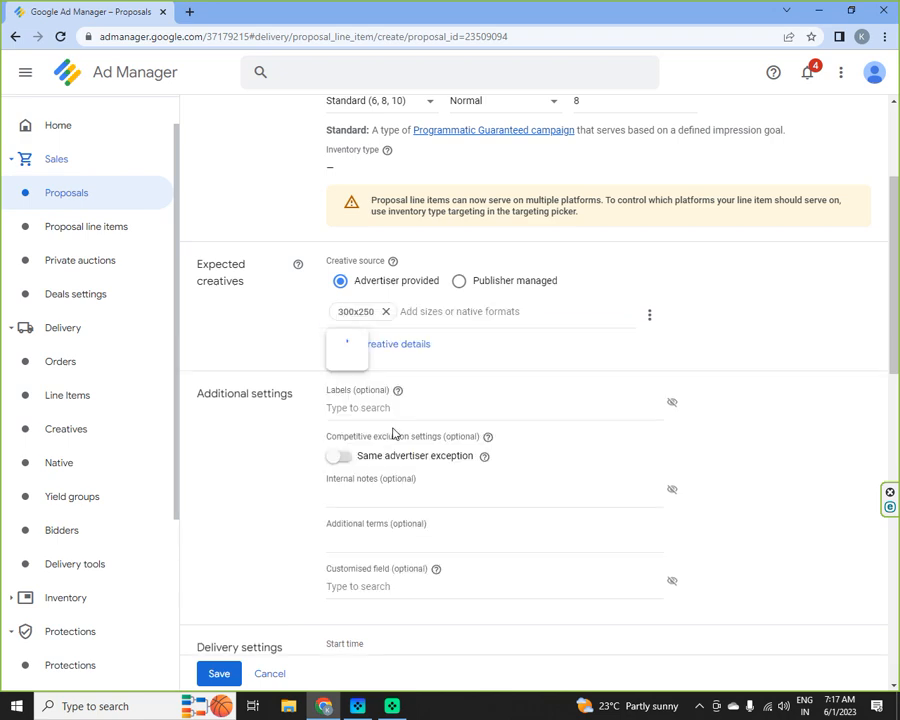
{"action": "left_click", "coordinate": [725, 320]}
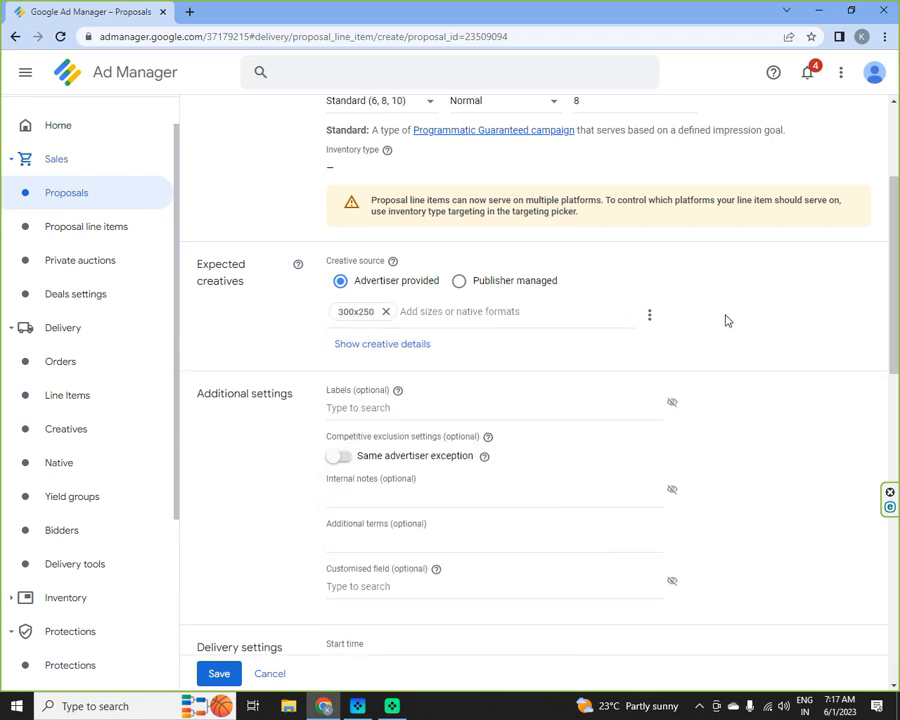
{"action": "scroll", "coordinate": [727, 320], "scroll_direction": "down", "scroll_amount": 2}
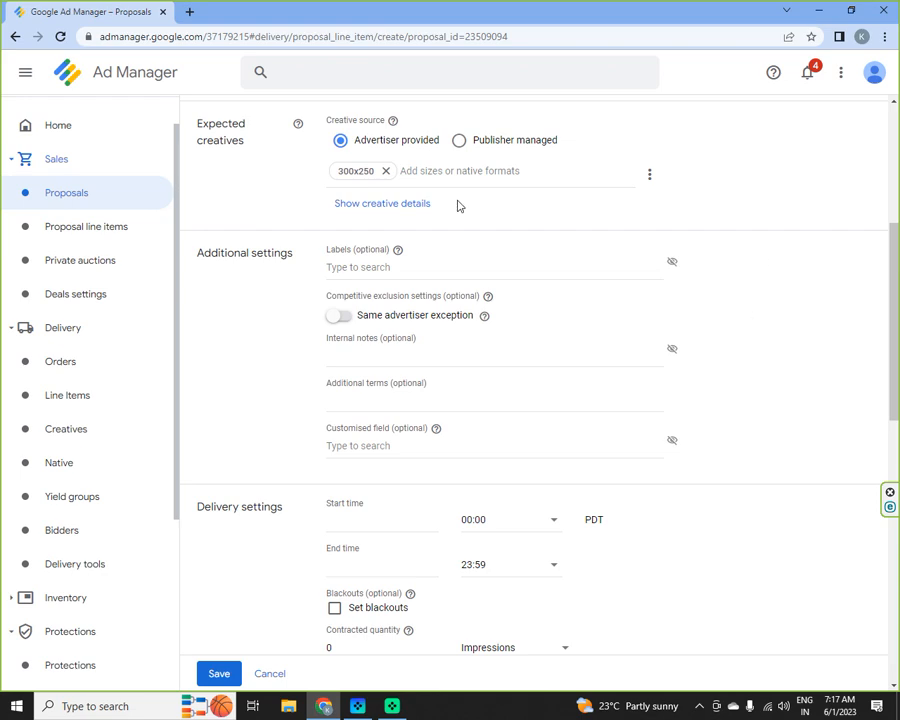
{"action": "left_click", "coordinate": [398, 208]}
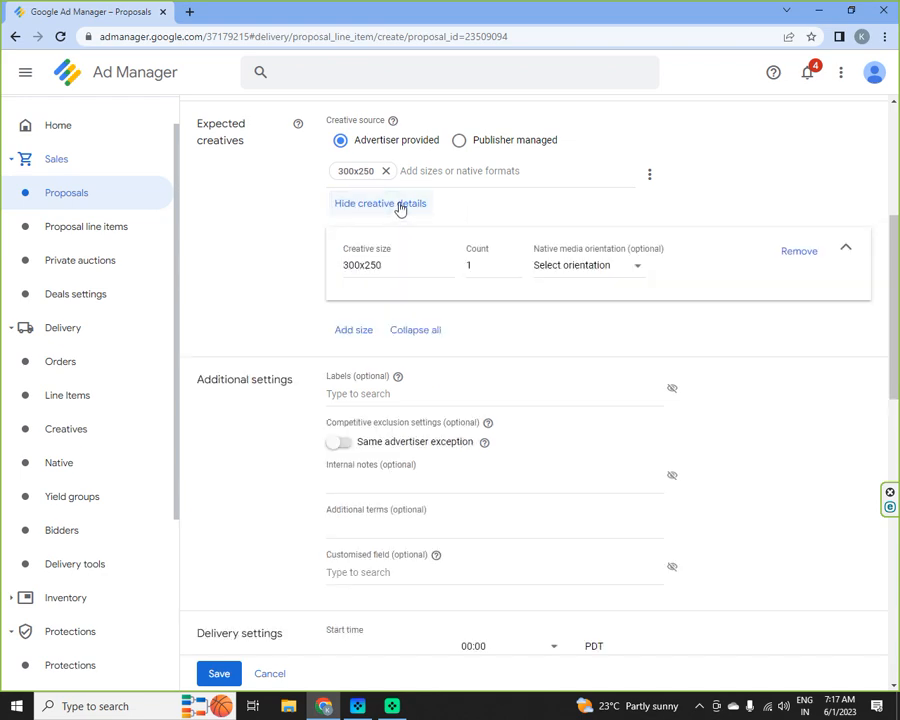
{"action": "left_click", "coordinate": [398, 206]}
Enable blackouts in the line item's delivery settings.
{"action": "scroll", "coordinate": [500, 353], "scroll_direction": "down", "scroll_amount": 2}
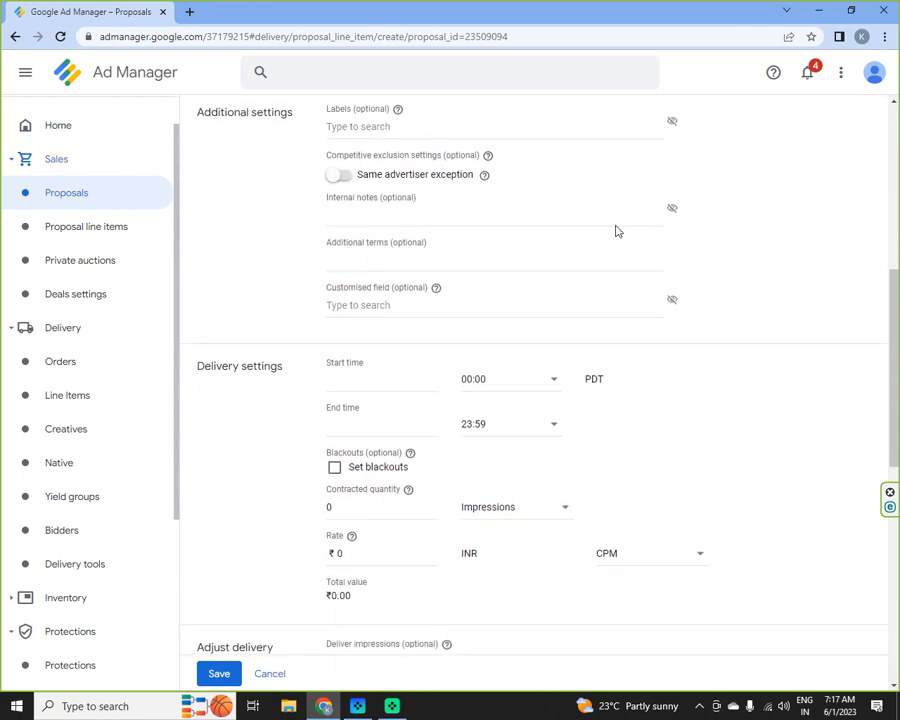
{"action": "scroll", "coordinate": [617, 231], "scroll_direction": "down", "scroll_amount": 2}
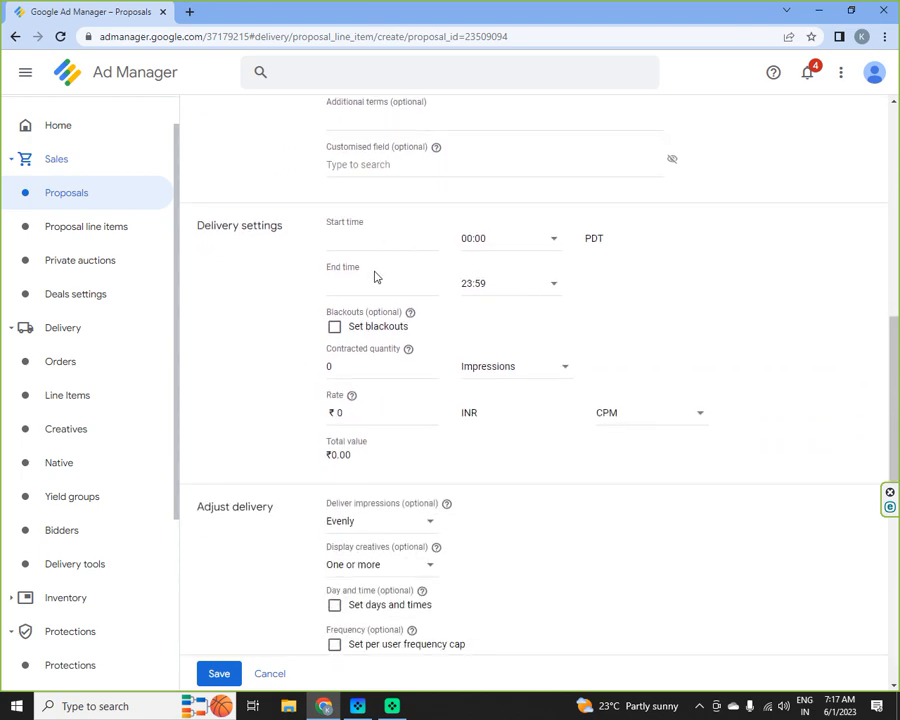
{"action": "left_click", "coordinate": [335, 328]}
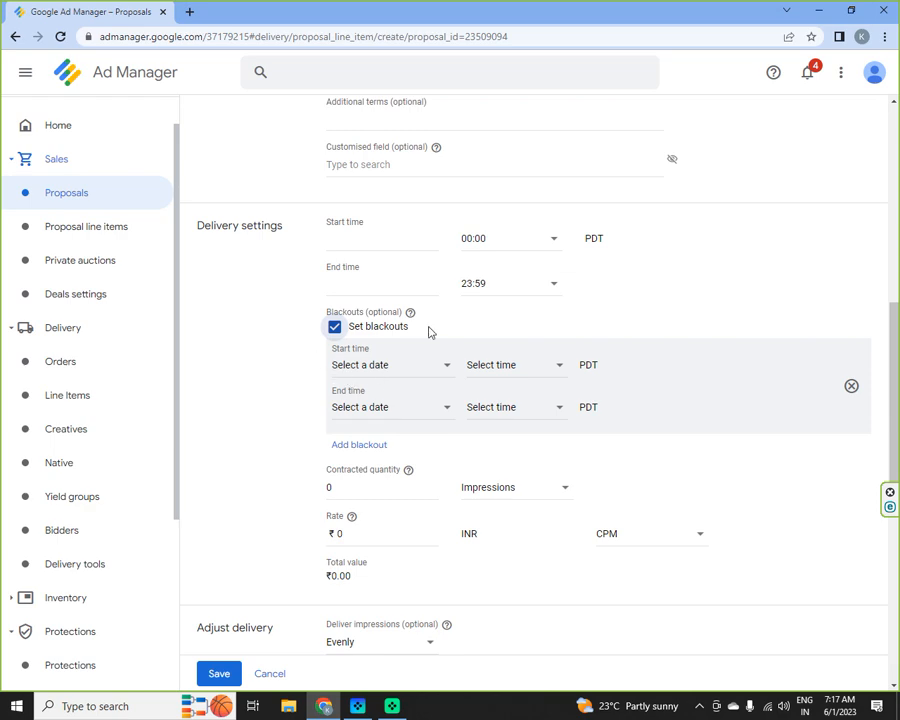
Review the contracted quantity field and the impression delivery options, keeping Evenly.
{"action": "scroll", "coordinate": [640, 498], "scroll_direction": "down", "scroll_amount": 2}
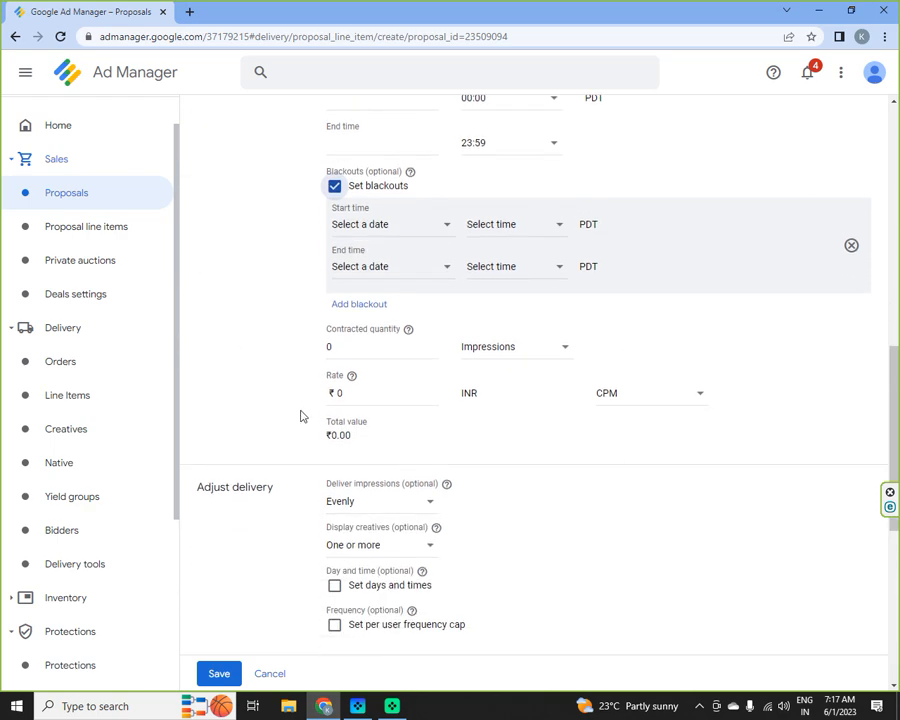
{"action": "left_click", "coordinate": [361, 349]}
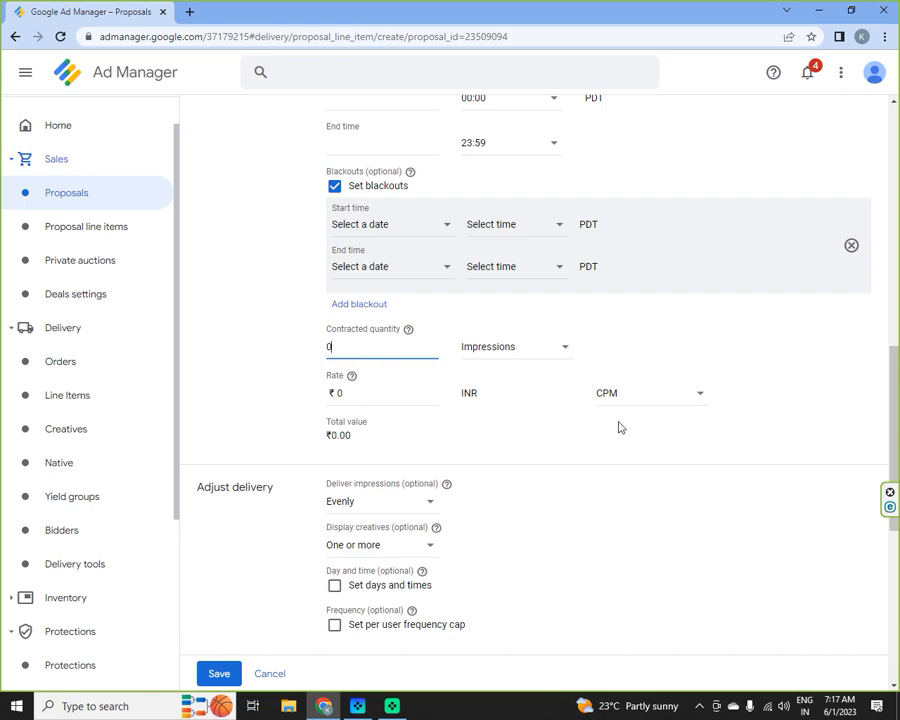
{"action": "scroll", "coordinate": [591, 461], "scroll_direction": "down", "scroll_amount": 3}
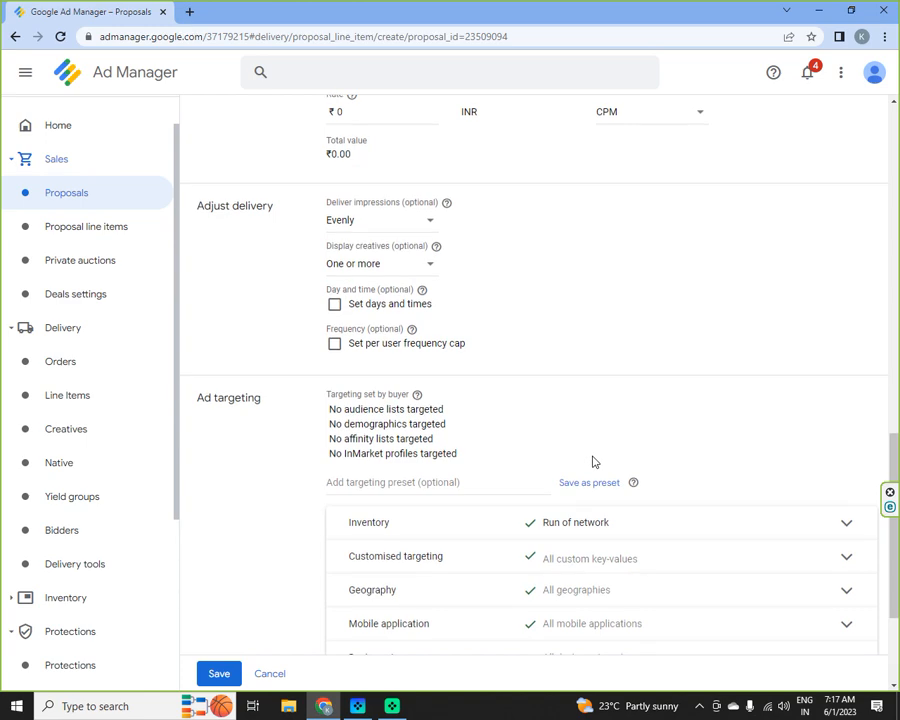
{"action": "left_click", "coordinate": [415, 230]}
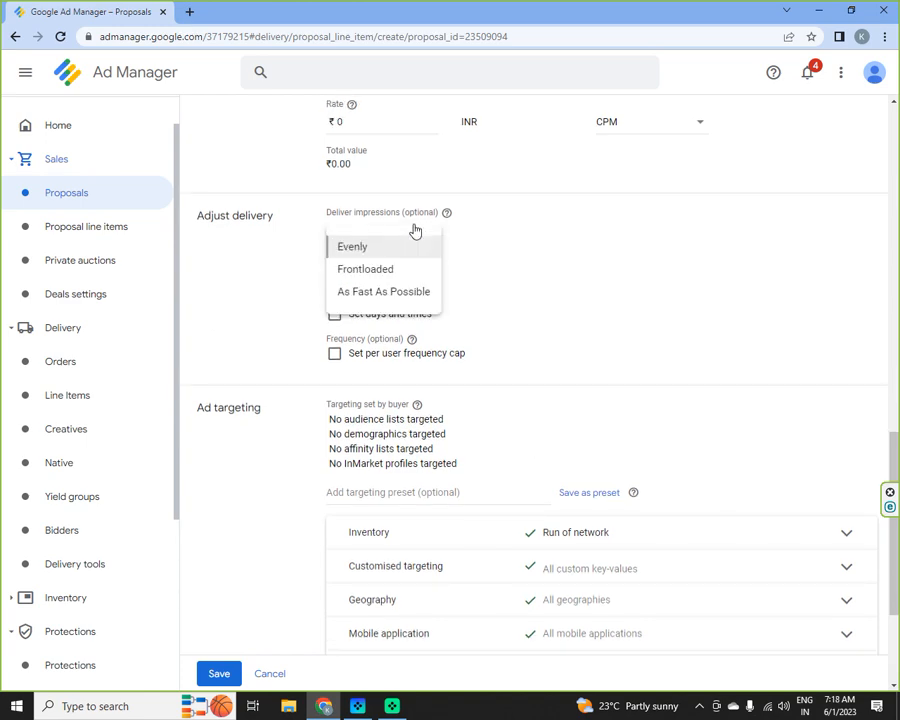
{"action": "left_click", "coordinate": [566, 268]}
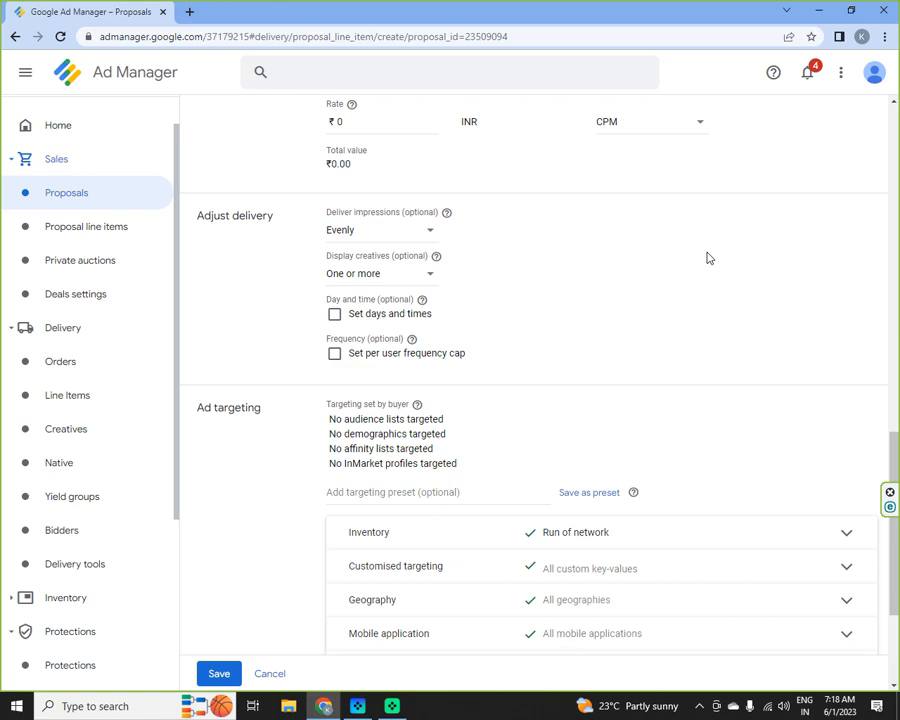
Search the inventory targeting ad units for "nm_d" and include NM_DASHBOARD_BOTTOM_300x250.
{"action": "scroll", "coordinate": [641, 298], "scroll_direction": "down", "scroll_amount": 2}
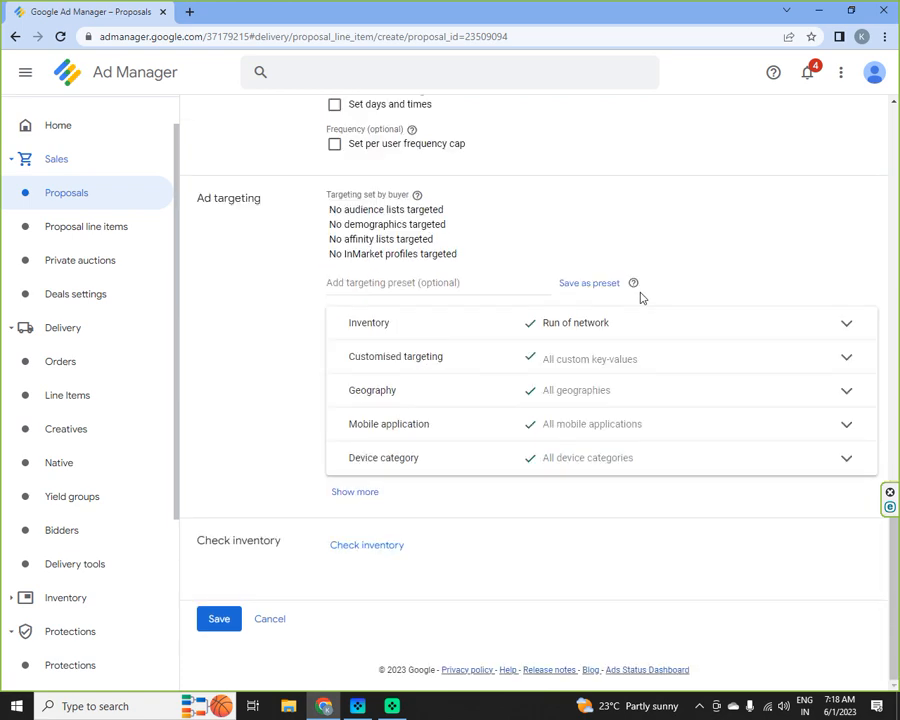
{"action": "left_click", "coordinate": [663, 316]}
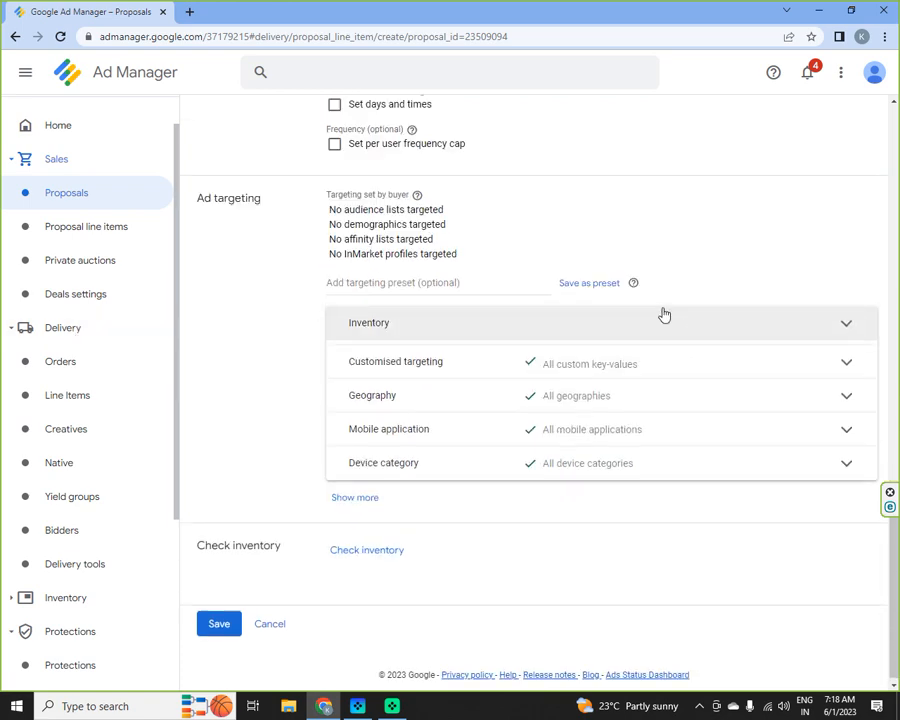
{"action": "left_click", "coordinate": [432, 434]}
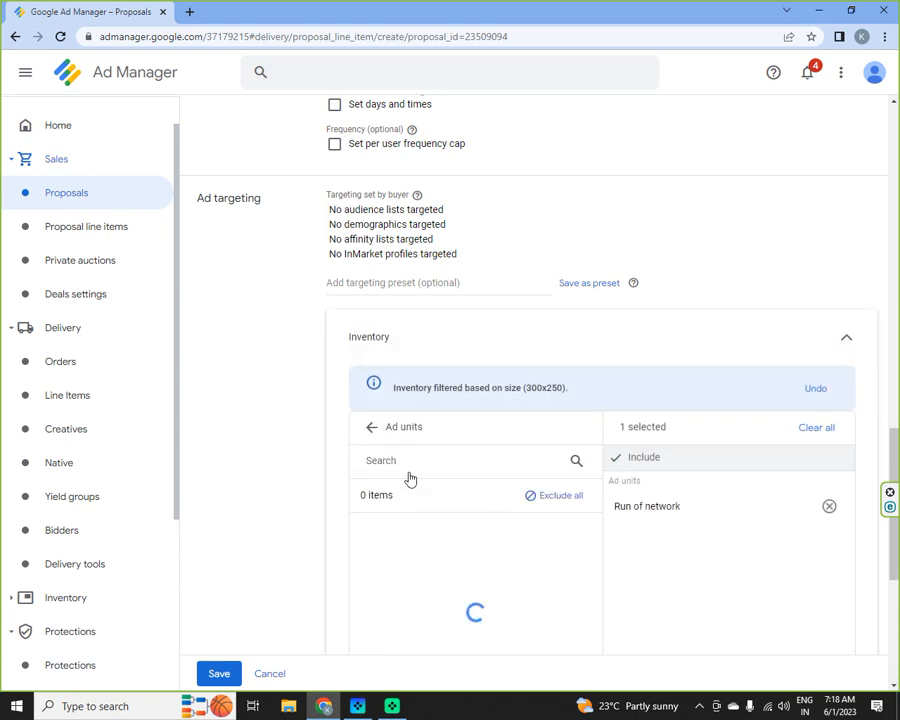
{"action": "left_click", "coordinate": [426, 463]}
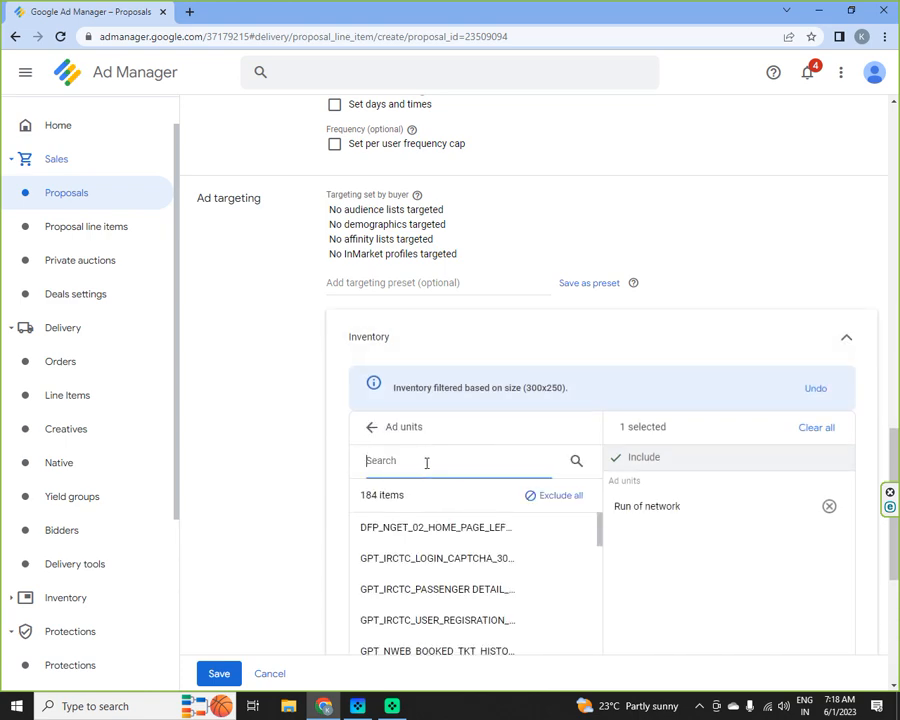
{"action": "type", "text": "nm_d"}
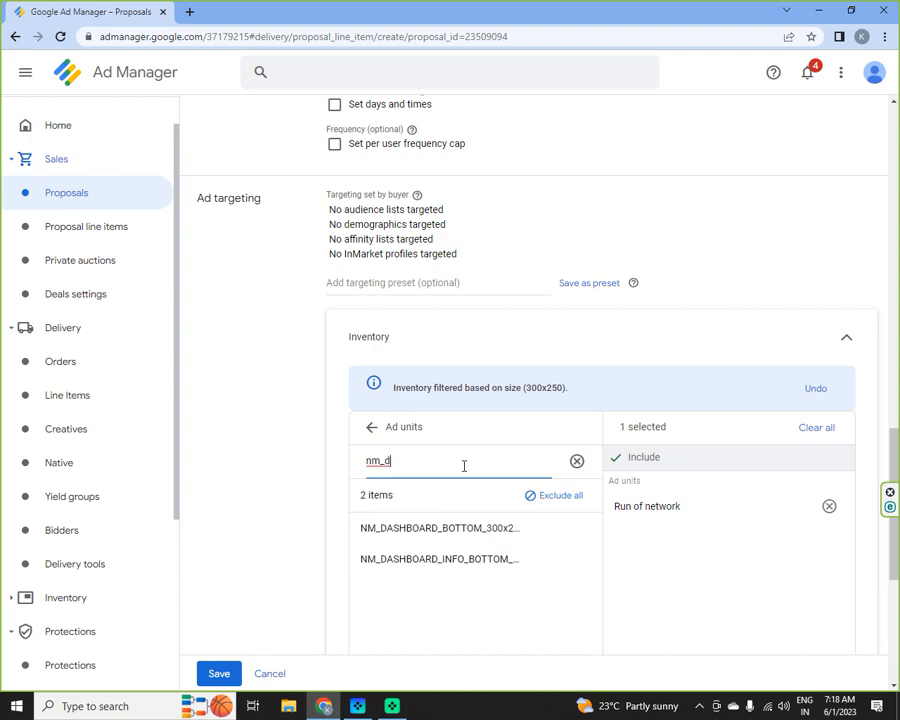
{"action": "left_click", "coordinate": [534, 527]}
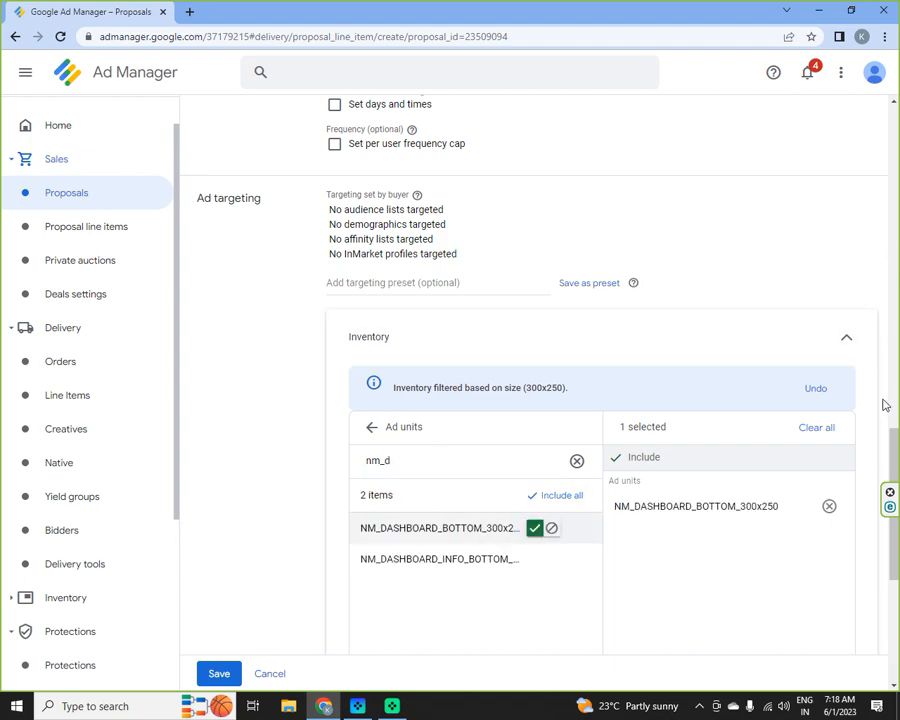
Examine the customised targeting, geography, mobile application and device category options without changing any of them.
{"action": "scroll", "coordinate": [885, 400], "scroll_direction": "down", "scroll_amount": 3}
{"action": "scroll", "coordinate": [896, 383], "scroll_direction": "down", "scroll_amount": 1}
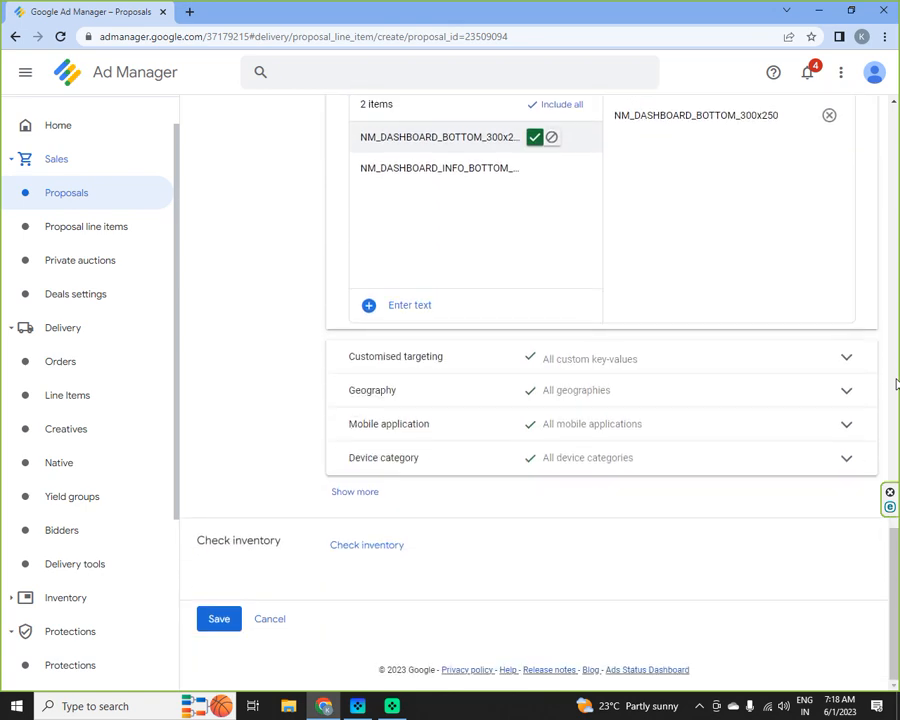
{"action": "left_click", "coordinate": [631, 361]}
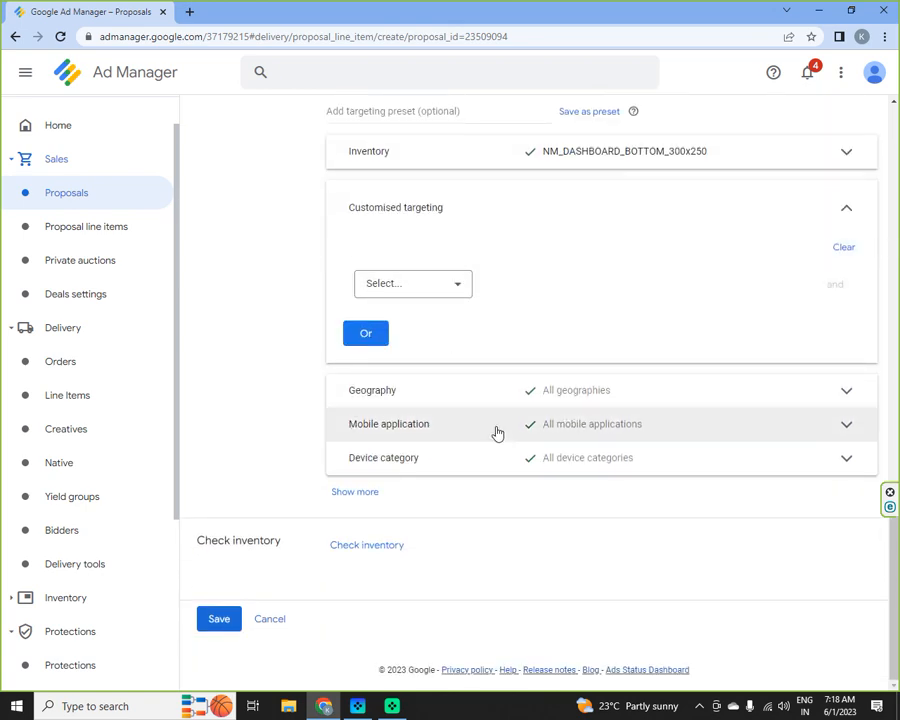
{"action": "left_click", "coordinate": [448, 391]}
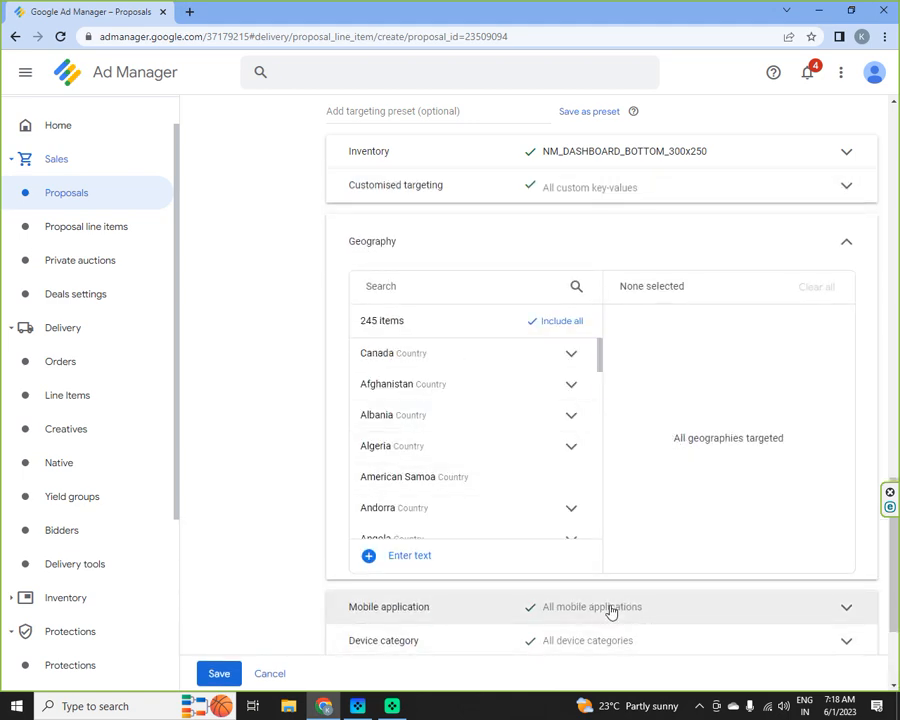
{"action": "scroll", "coordinate": [610, 606], "scroll_direction": "down", "scroll_amount": 3}
{"action": "left_click", "coordinate": [618, 468]}
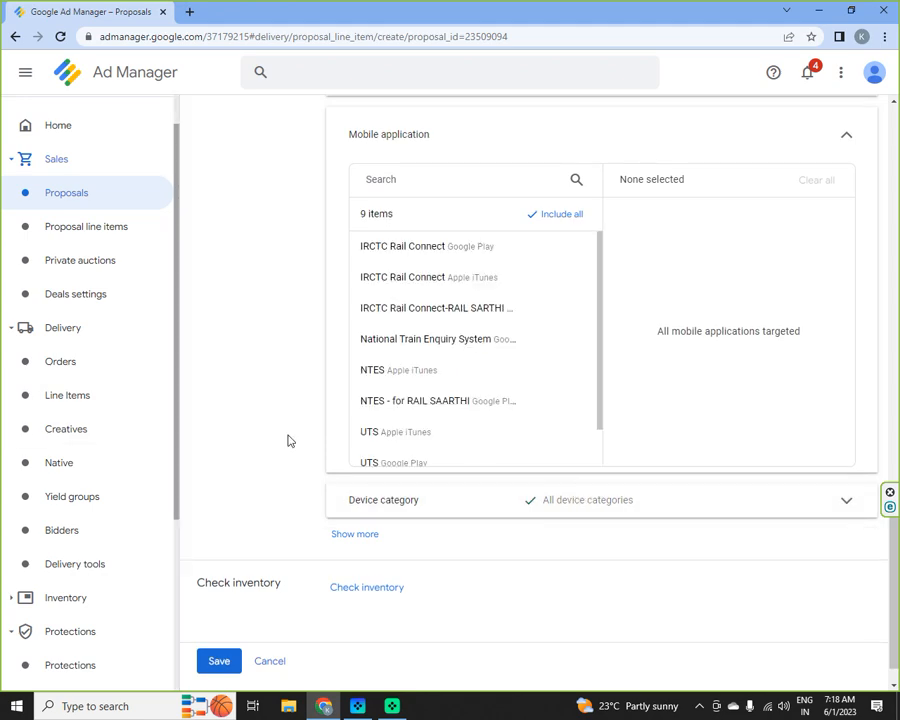
{"action": "left_click", "coordinate": [556, 508]}
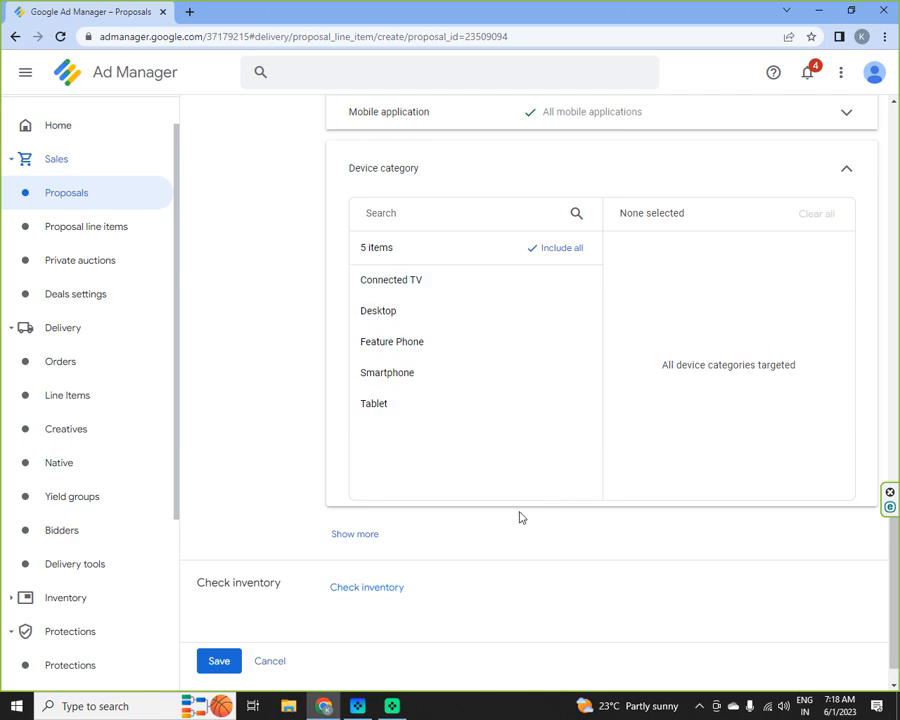
{"action": "scroll", "coordinate": [856, 470], "scroll_direction": "up", "scroll_amount": 3}
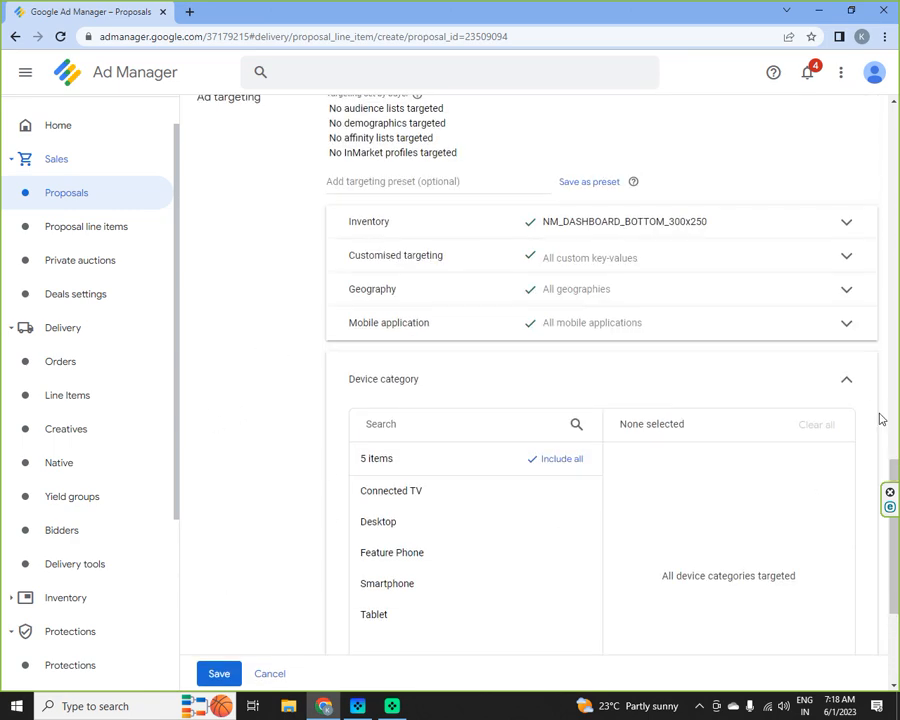
{"action": "left_click", "coordinate": [848, 382]}
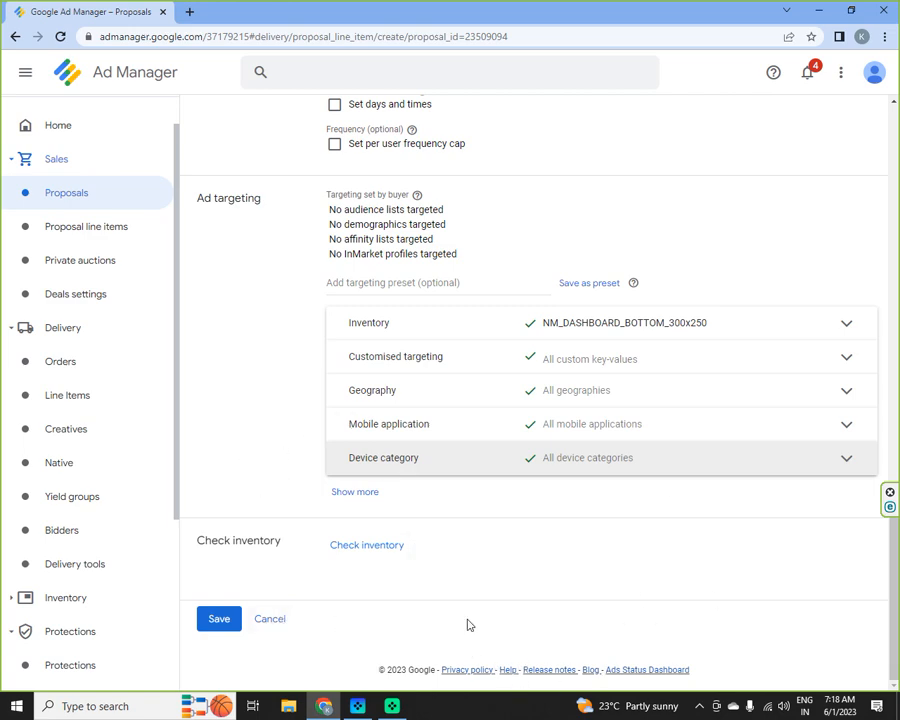
Cancel the new proposal line item and check the proposal's alternative to requesting acceptance.
{"action": "left_click", "coordinate": [270, 622]}
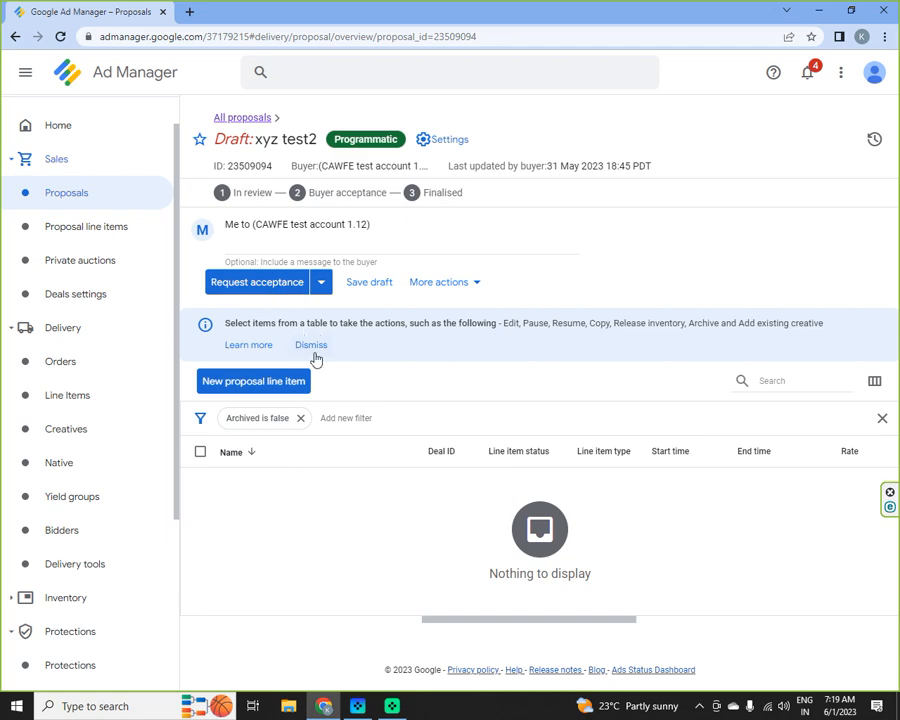
{"action": "left_click", "coordinate": [322, 285]}
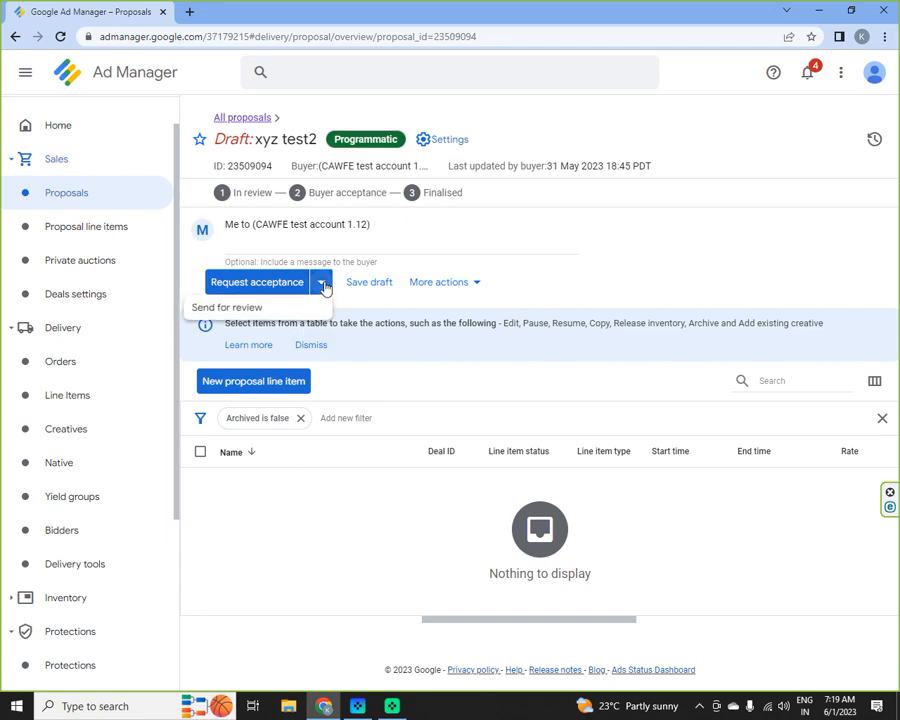
{"action": "left_click", "coordinate": [623, 265]}
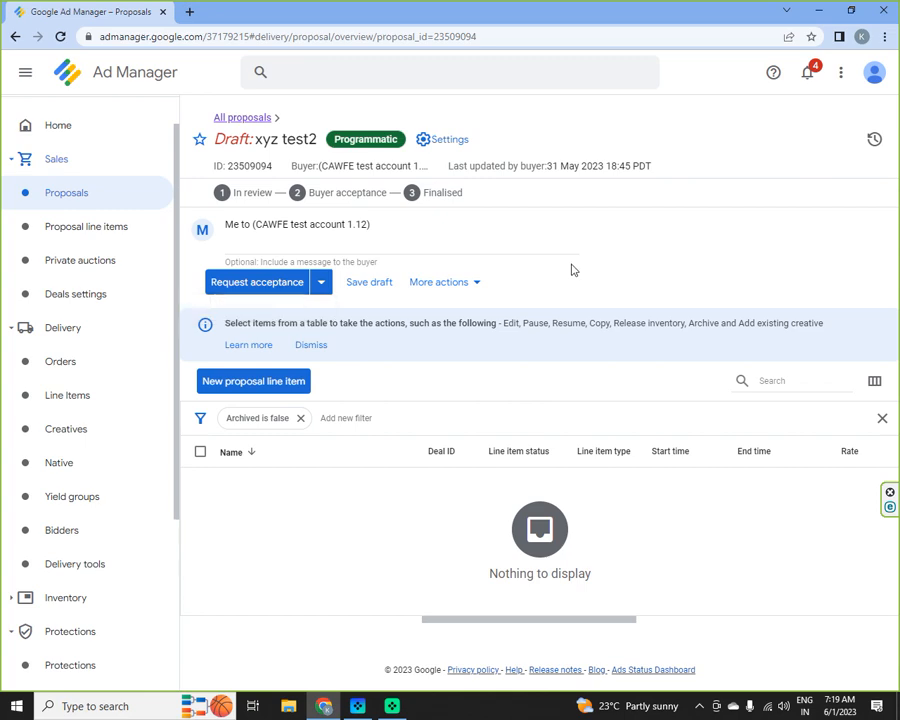
Archive the draft proposal xyz test2 and confirm the archiving.
{"action": "left_click", "coordinate": [476, 283]}
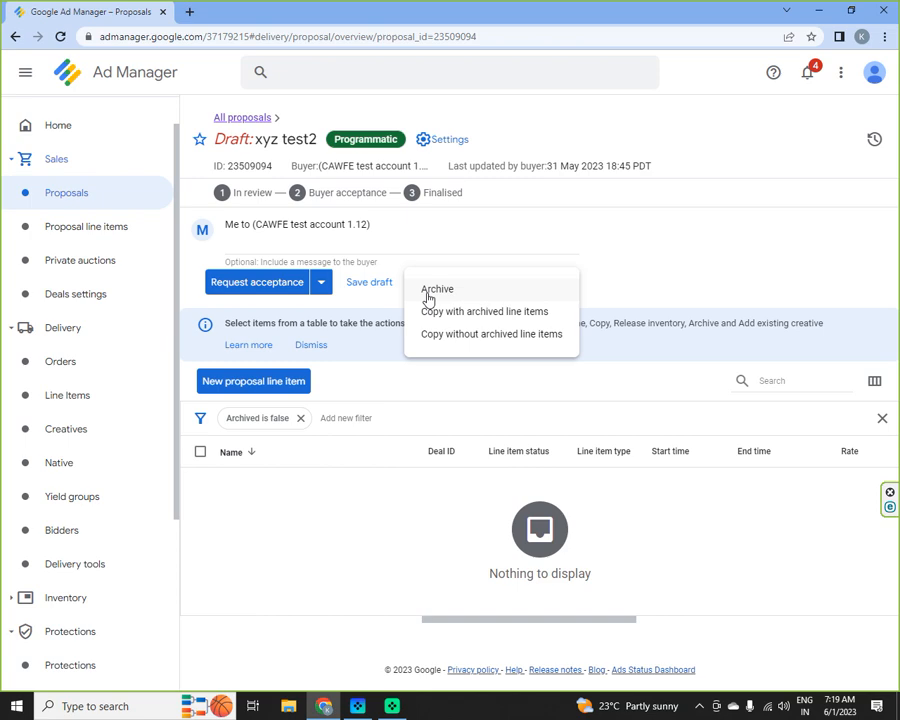
{"action": "left_click", "coordinate": [433, 290]}
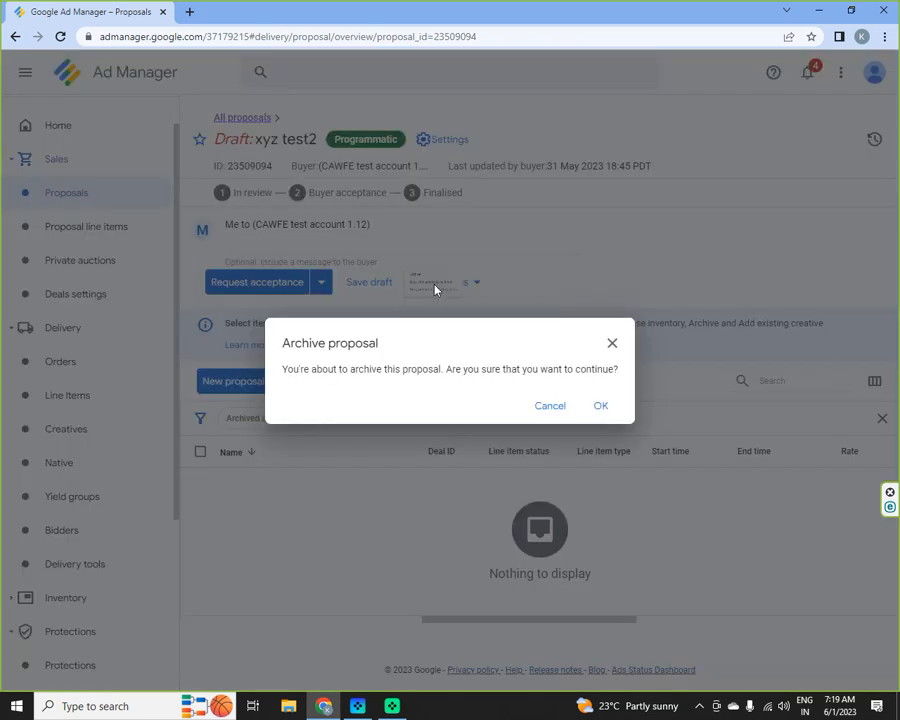
{"action": "left_click", "coordinate": [605, 409]}
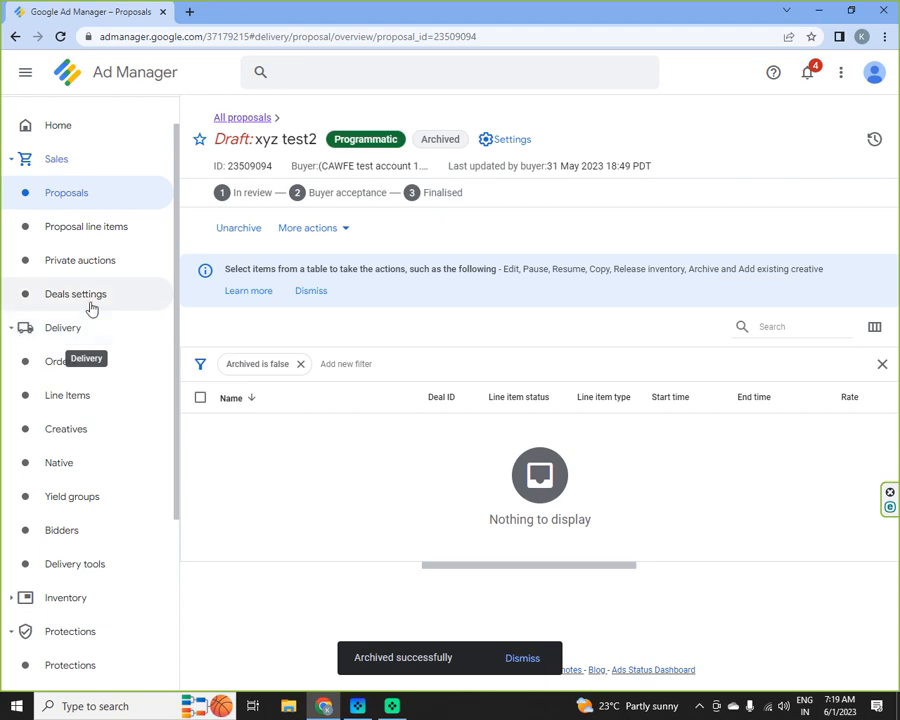
Open the list of proposal line items, continuing without saving changes, and look through its entries.
{"action": "left_click", "coordinate": [90, 232]}
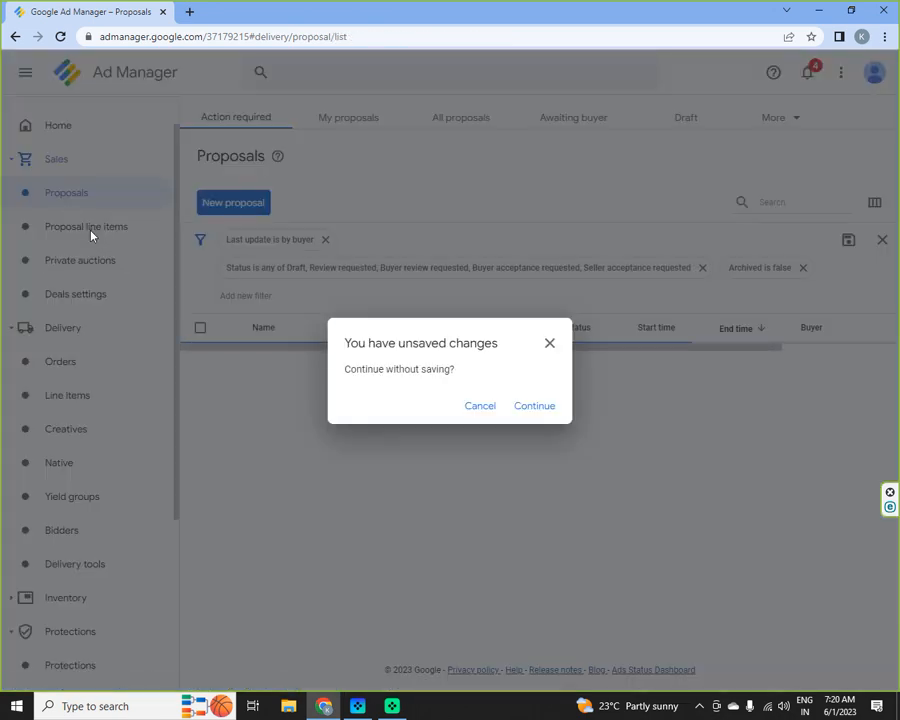
{"action": "left_click", "coordinate": [545, 408]}
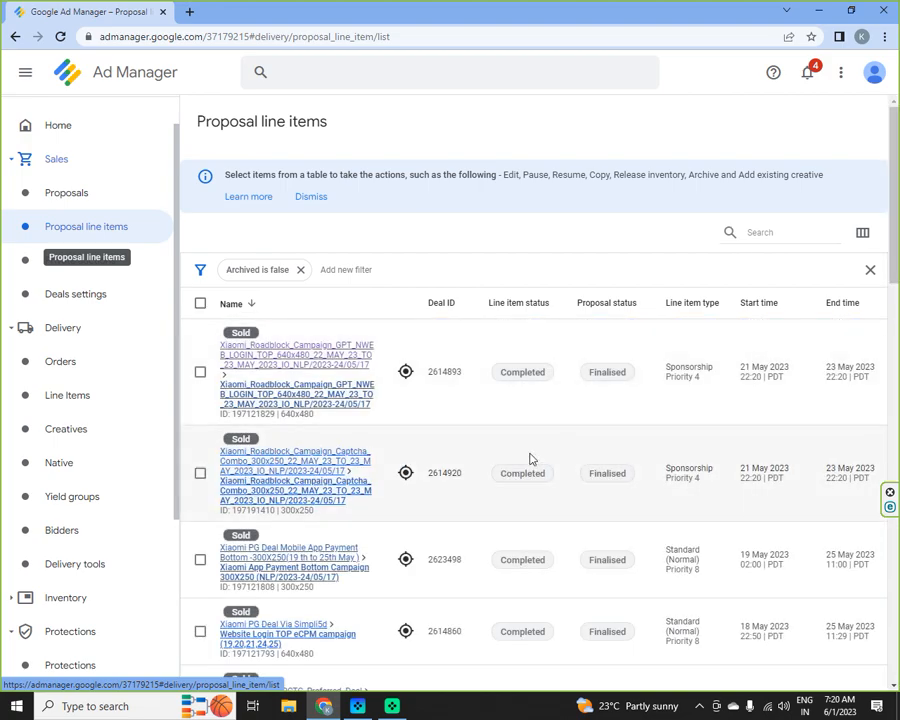
{"action": "scroll", "coordinate": [531, 458], "scroll_direction": "down", "scroll_amount": 5}
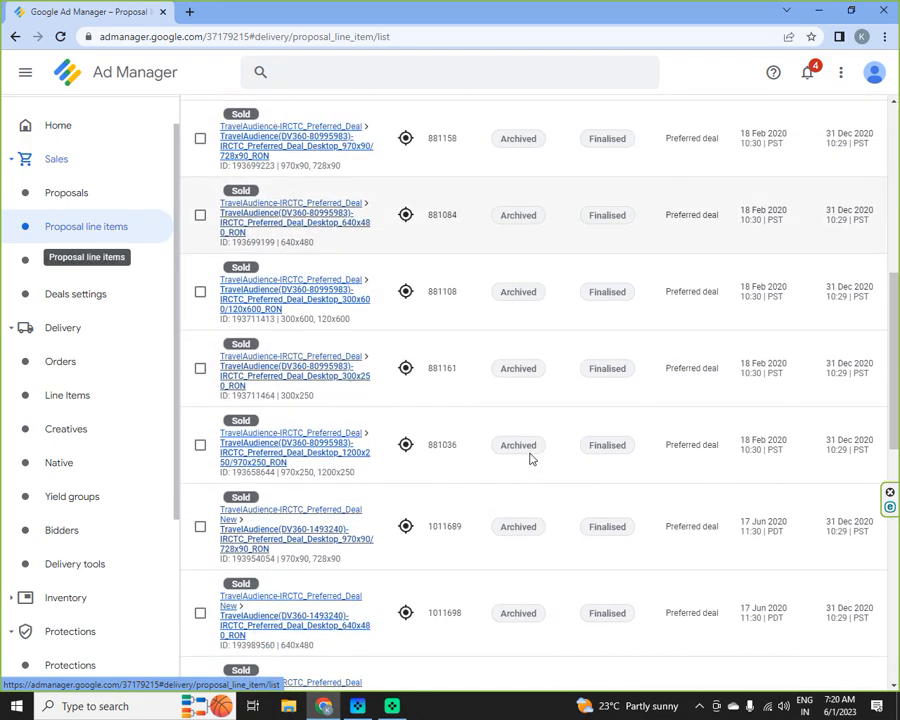
{"action": "scroll", "coordinate": [531, 458], "scroll_direction": "down", "scroll_amount": 1}
{"action": "scroll", "coordinate": [530, 457], "scroll_direction": "up", "scroll_amount": 5}
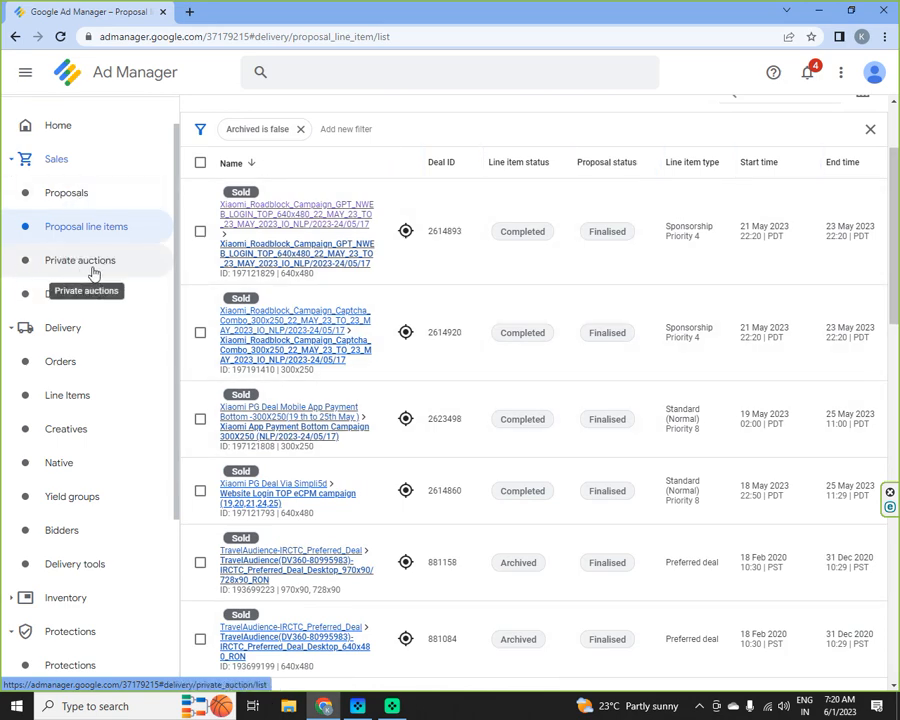
Examine the general, targeting and additional settings of a new private auction, and close the form without saving.
{"action": "left_click", "coordinate": [90, 271]}
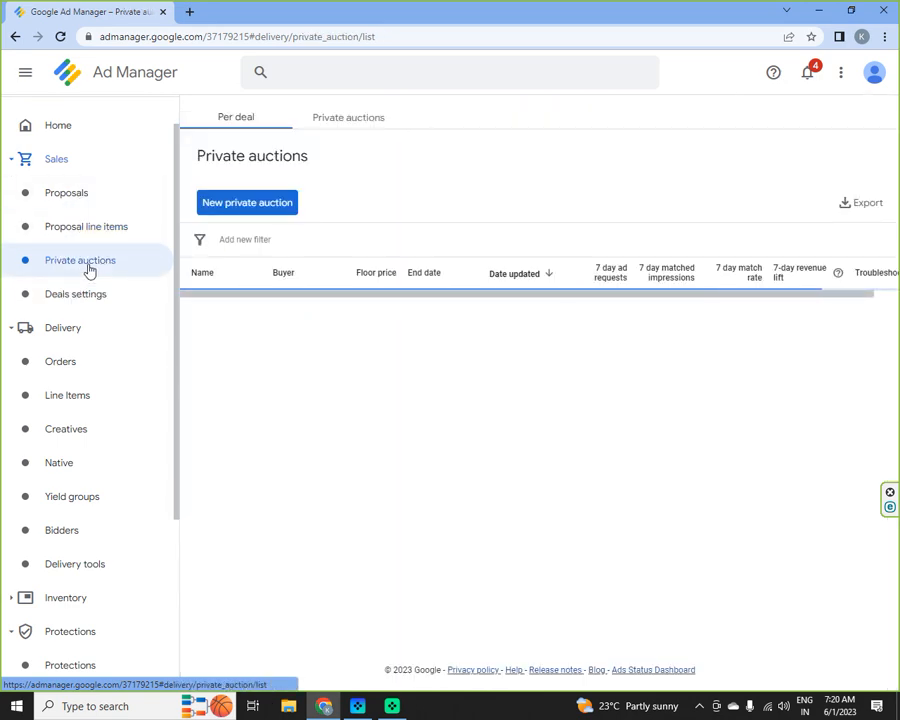
{"action": "left_click", "coordinate": [248, 204]}
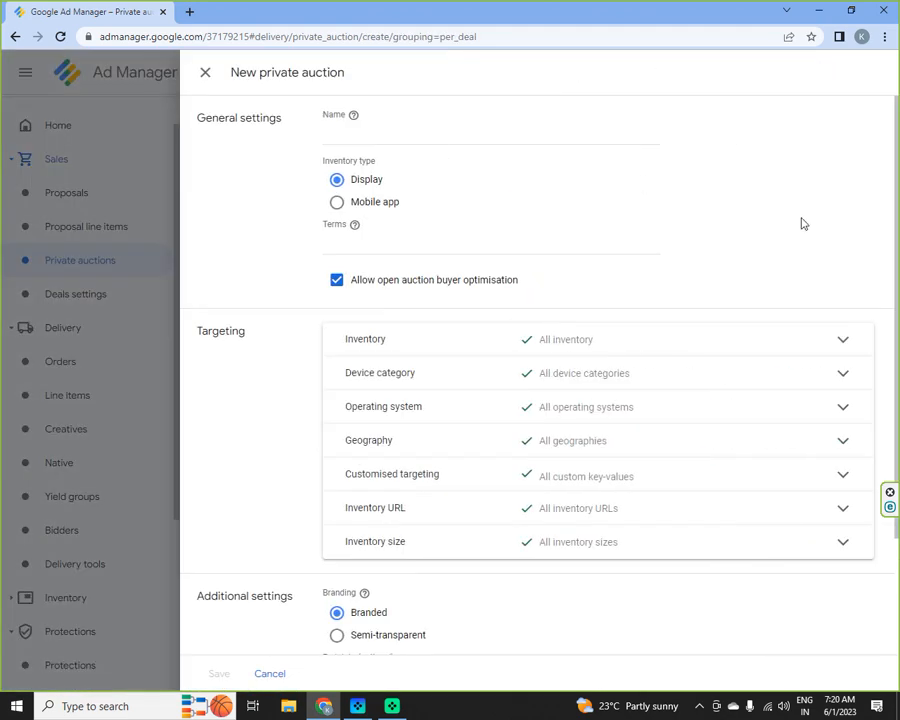
{"action": "scroll", "coordinate": [800, 222], "scroll_direction": "down", "scroll_amount": 3}
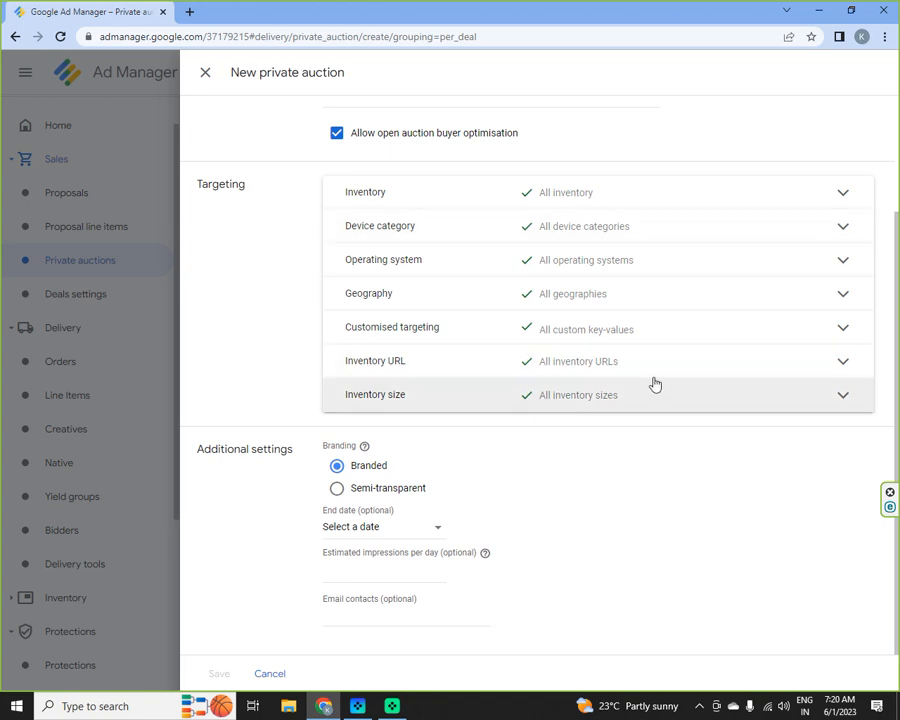
{"action": "scroll", "coordinate": [653, 384], "scroll_direction": "up", "scroll_amount": 3}
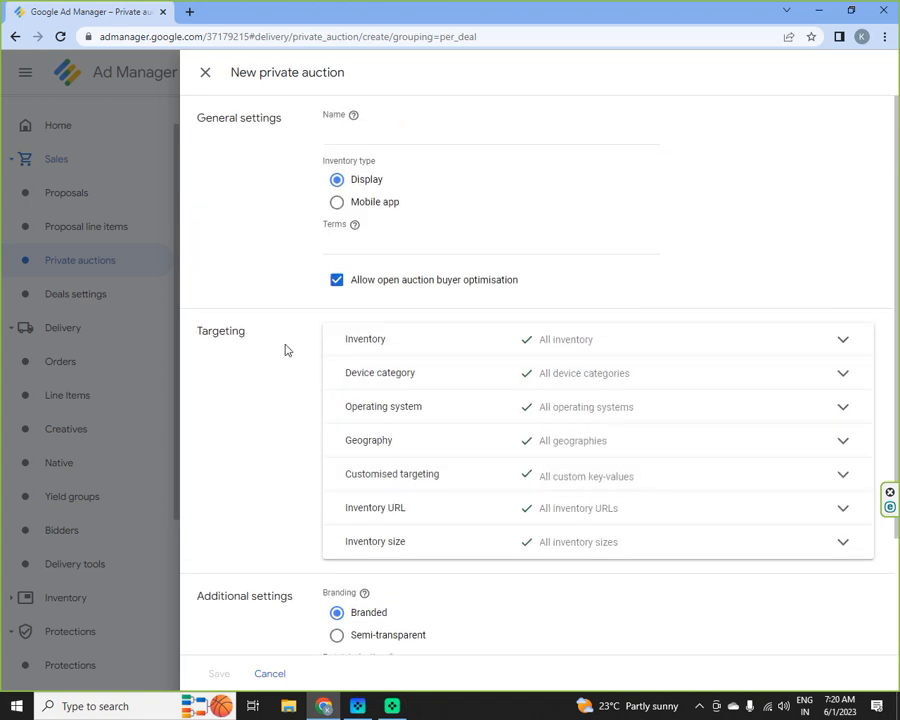
{"action": "left_click", "coordinate": [352, 136]}
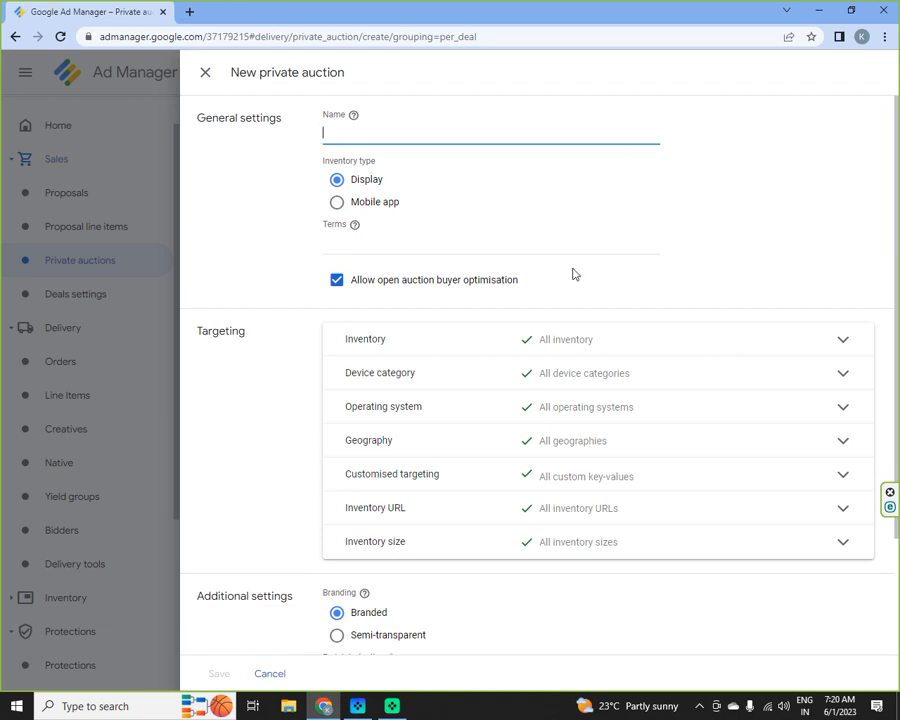
{"action": "scroll", "coordinate": [573, 270], "scroll_direction": "down", "scroll_amount": 1}
{"action": "scroll", "coordinate": [573, 268], "scroll_direction": "down", "scroll_amount": 2}
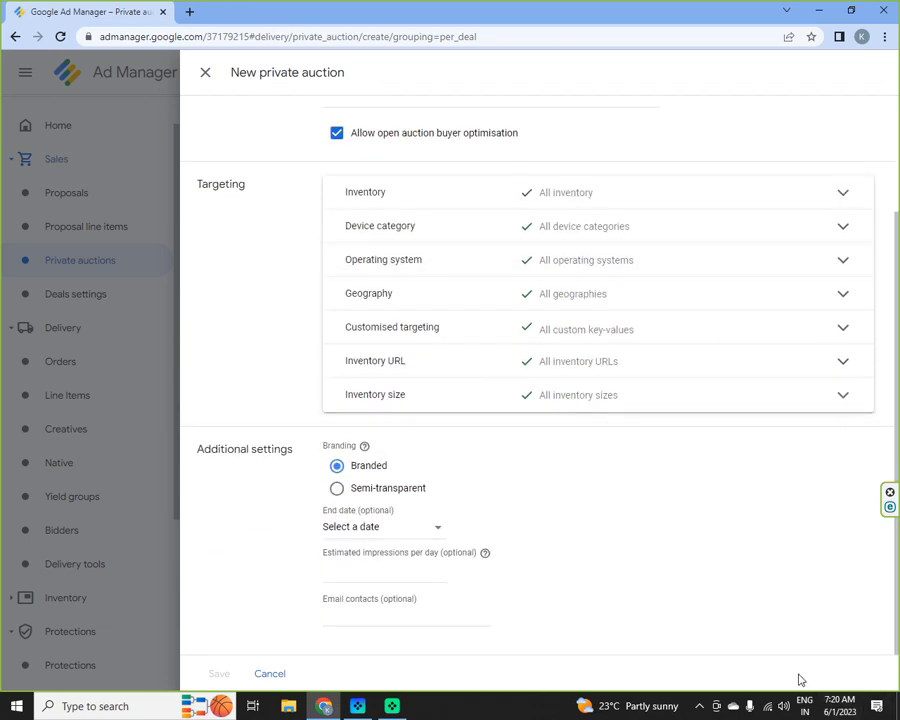
{"action": "scroll", "coordinate": [643, 492], "scroll_direction": "up", "scroll_amount": 3}
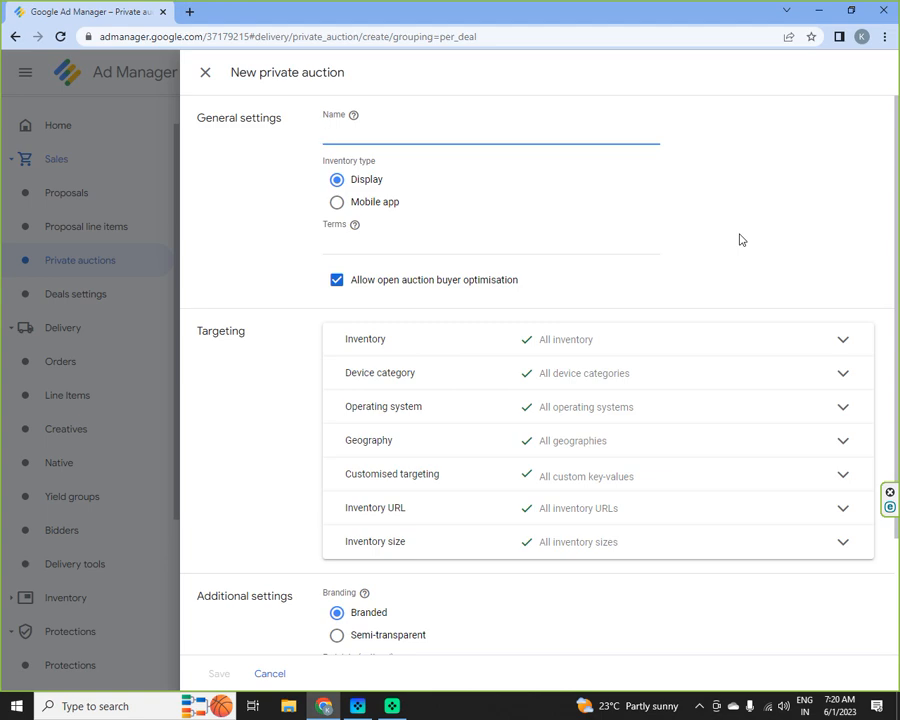
{"action": "scroll", "coordinate": [740, 240], "scroll_direction": "down", "scroll_amount": 3}
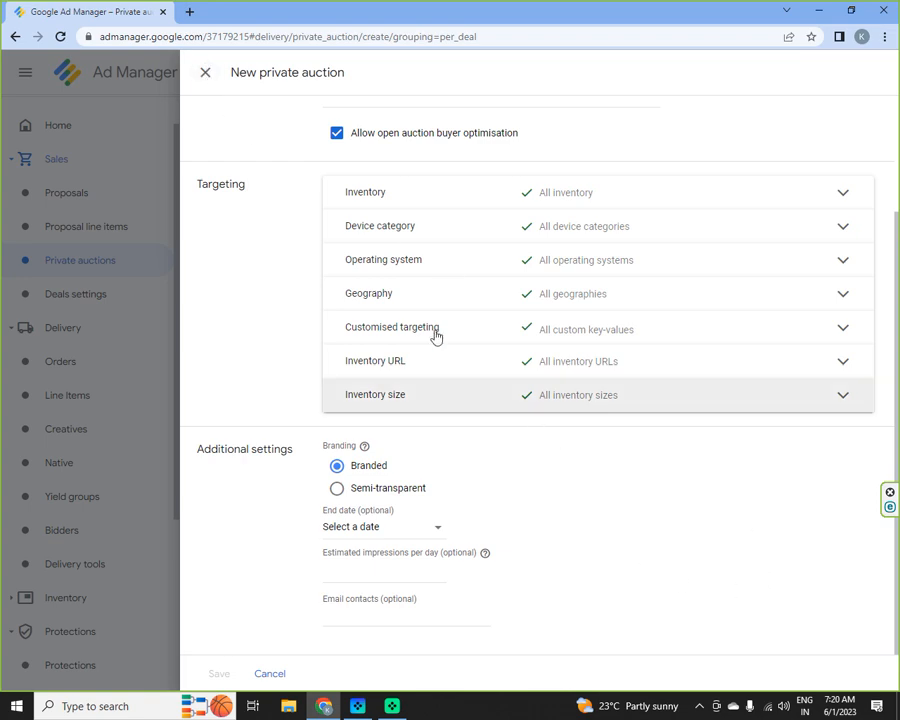
{"action": "left_click", "coordinate": [204, 76]}
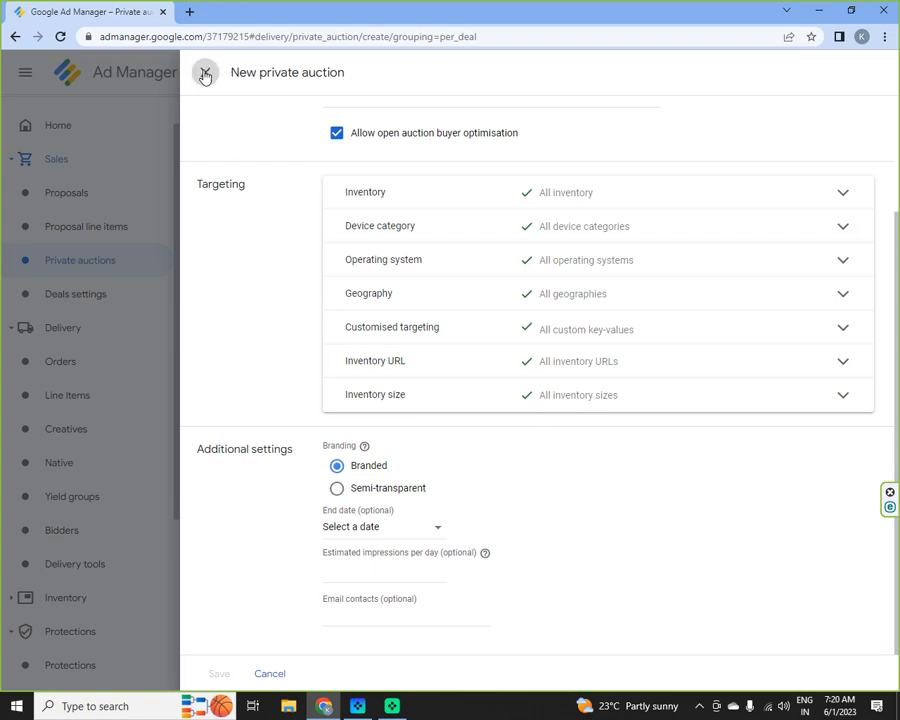
View the deals settings, including buyer visibility, publisher profiles and terms and conditions.
{"action": "left_click", "coordinate": [83, 300]}
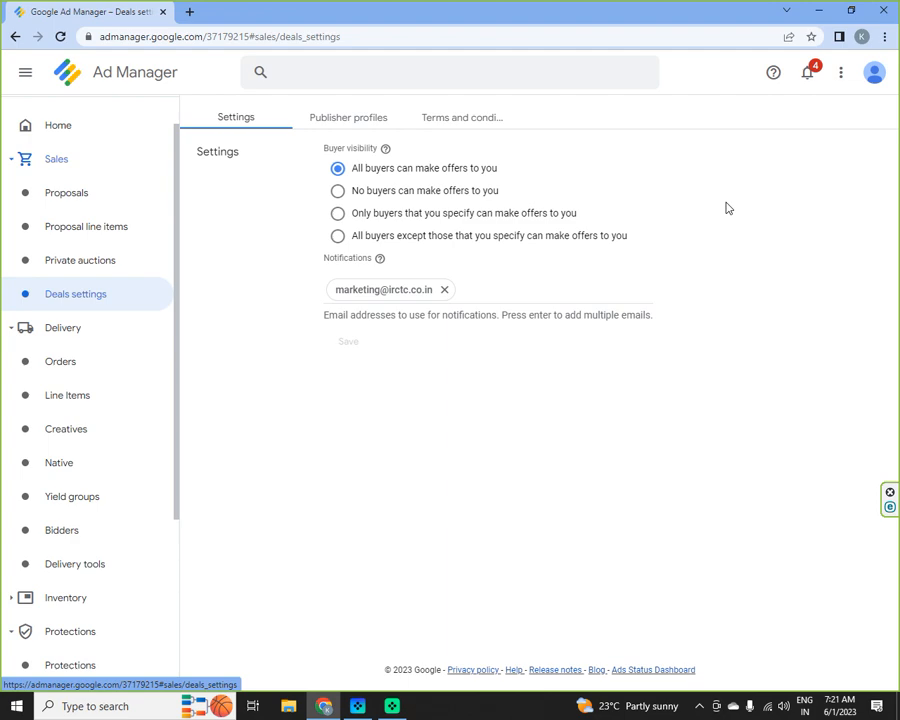
{"action": "left_click", "coordinate": [345, 124]}
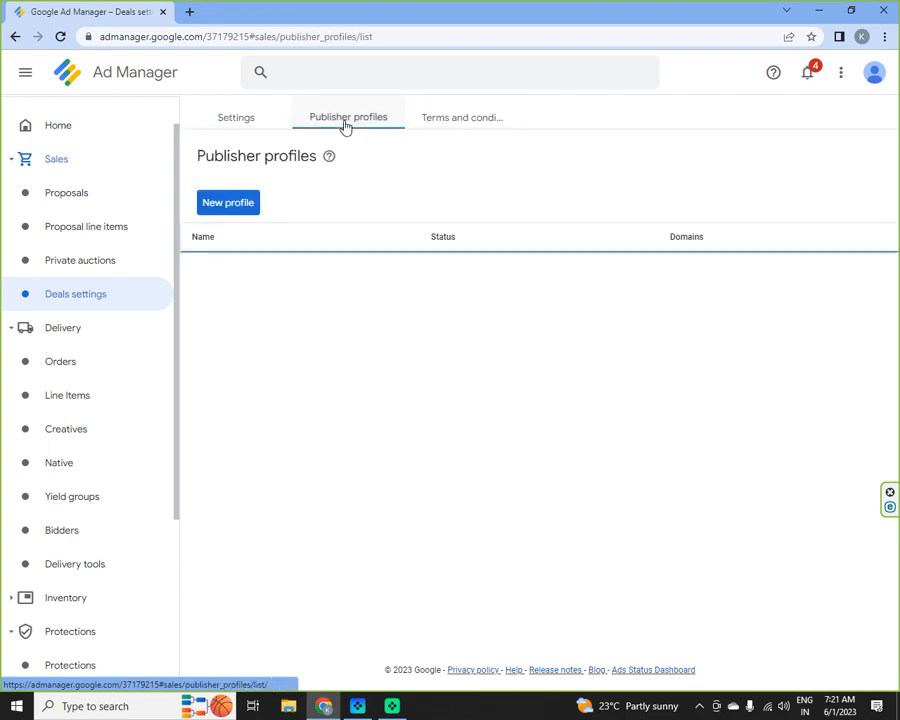
{"action": "left_click", "coordinate": [465, 125]}
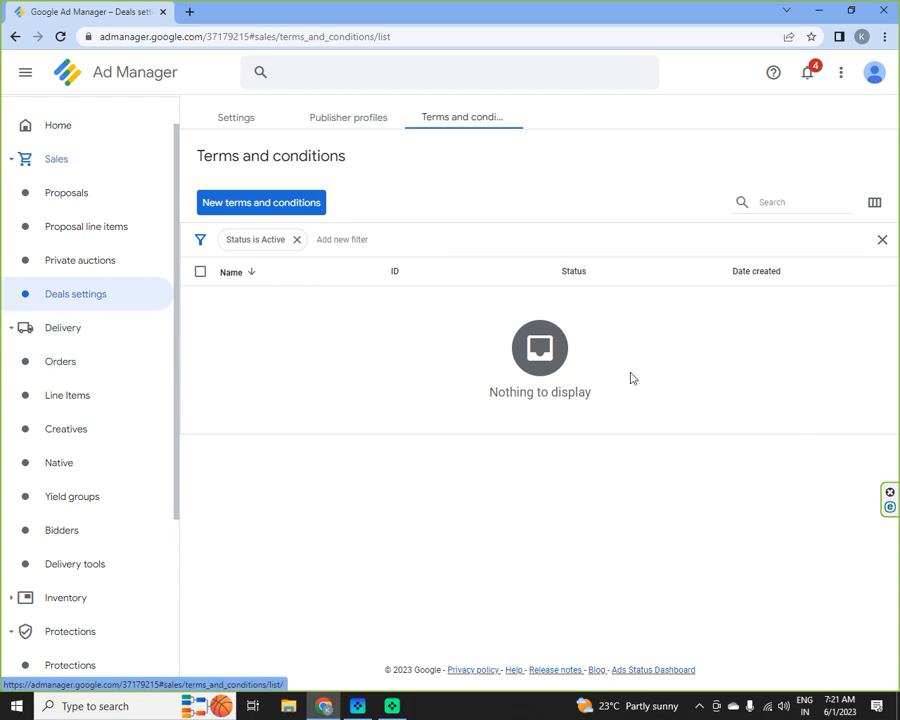
Start a new delivery order named cvx with test (Advertiser) as its advertiser.
{"action": "left_click", "coordinate": [76, 328]}
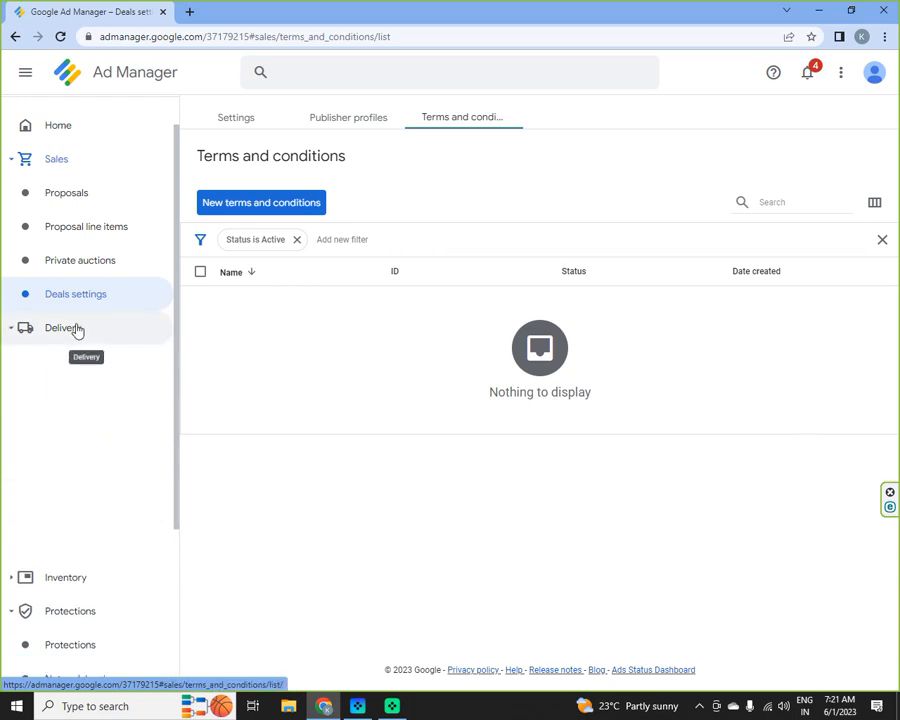
{"action": "left_click", "coordinate": [76, 328]}
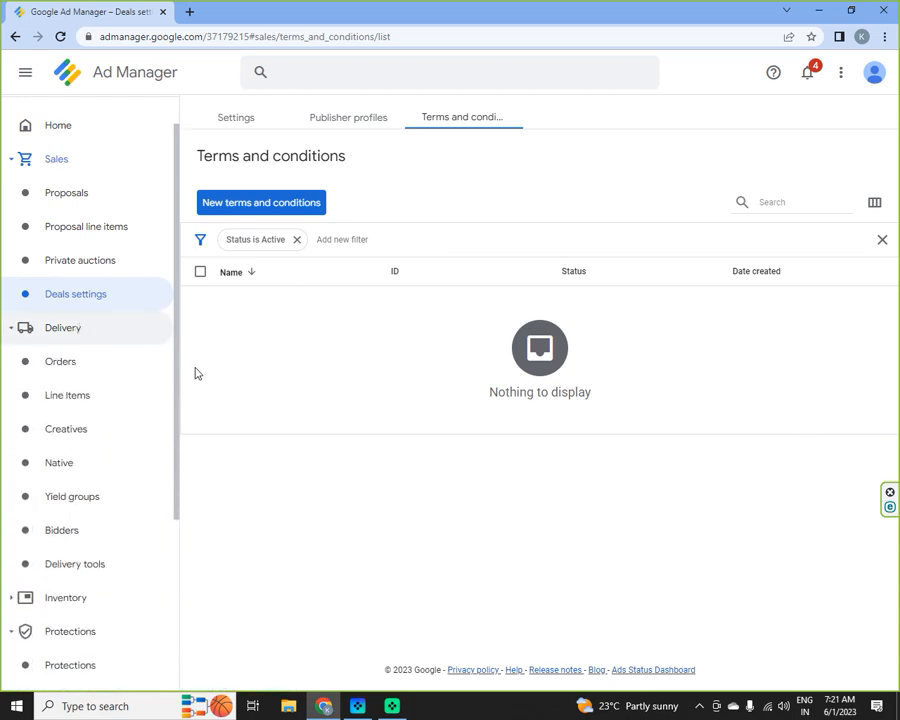
{"action": "left_click", "coordinate": [64, 361]}
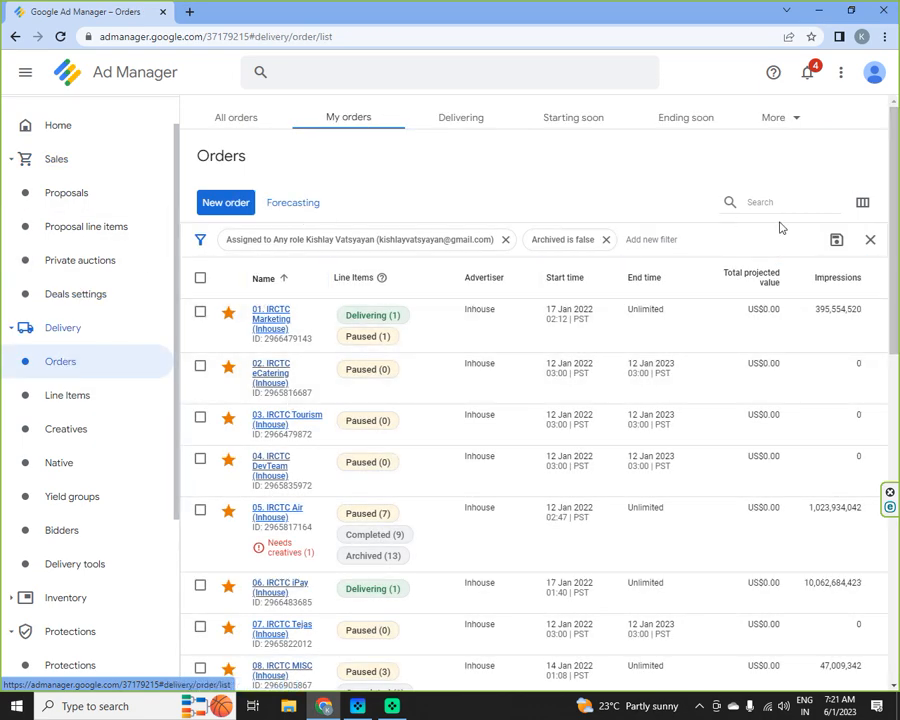
{"action": "left_click", "coordinate": [228, 204]}
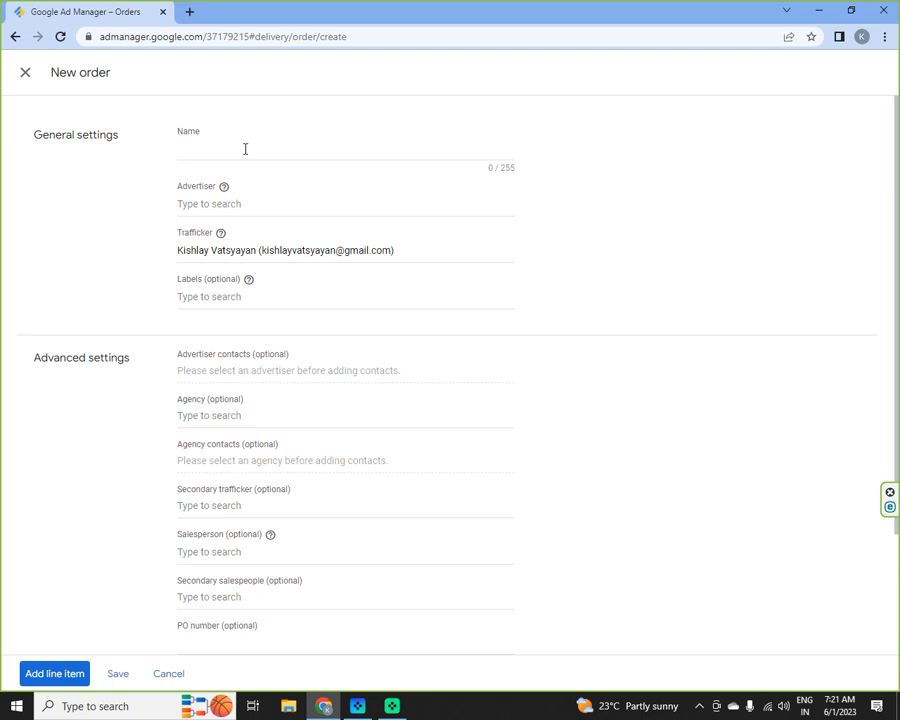
{"action": "left_click", "coordinate": [236, 163]}
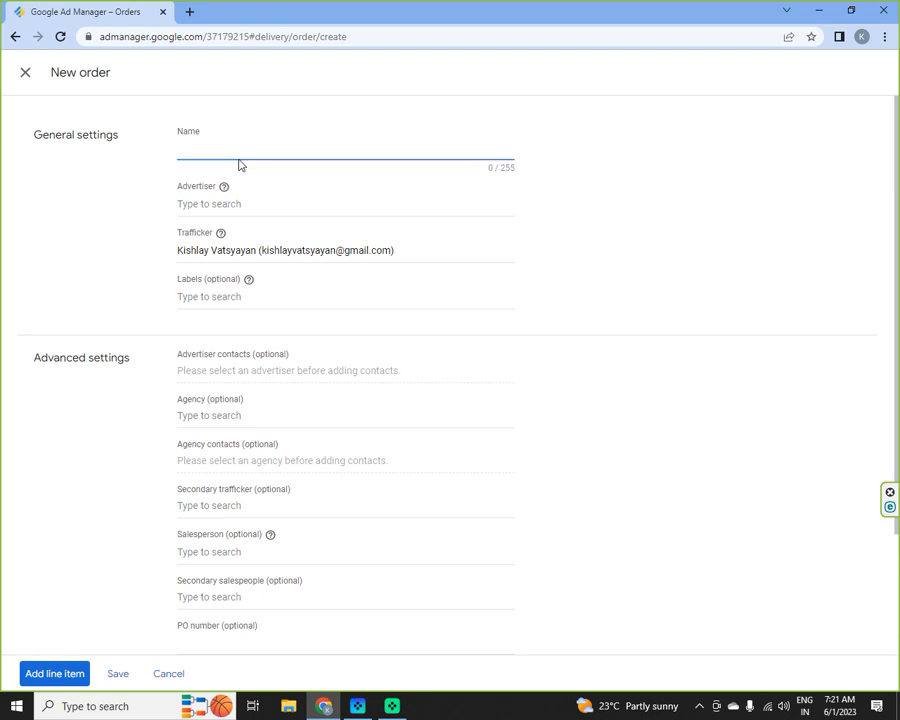
{"action": "type", "text": "cvx"}
{"action": "left_click", "coordinate": [210, 203]}
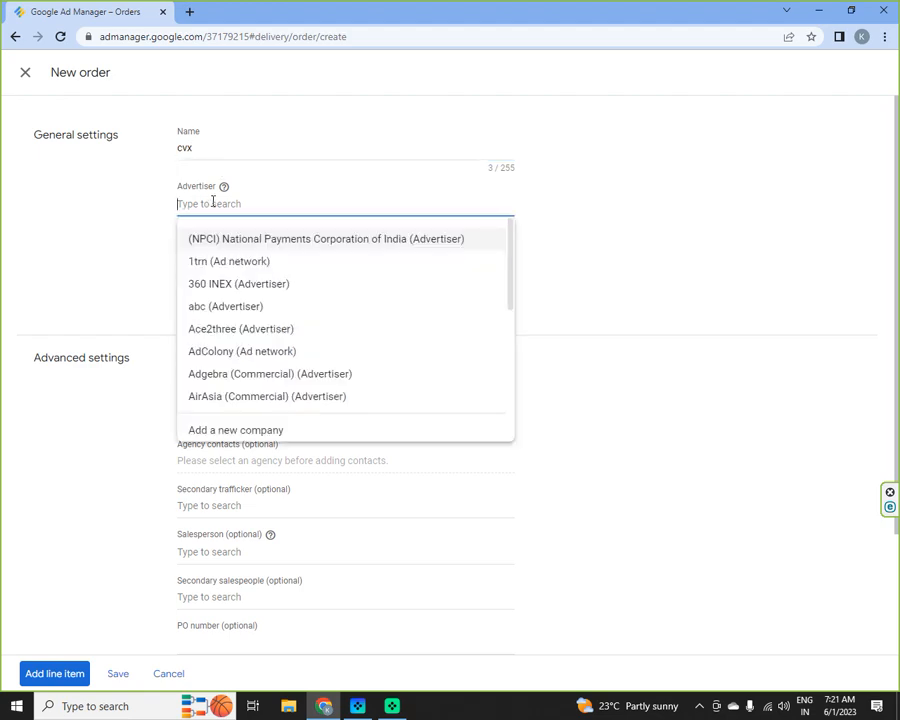
{"action": "type", "text": "tes"}
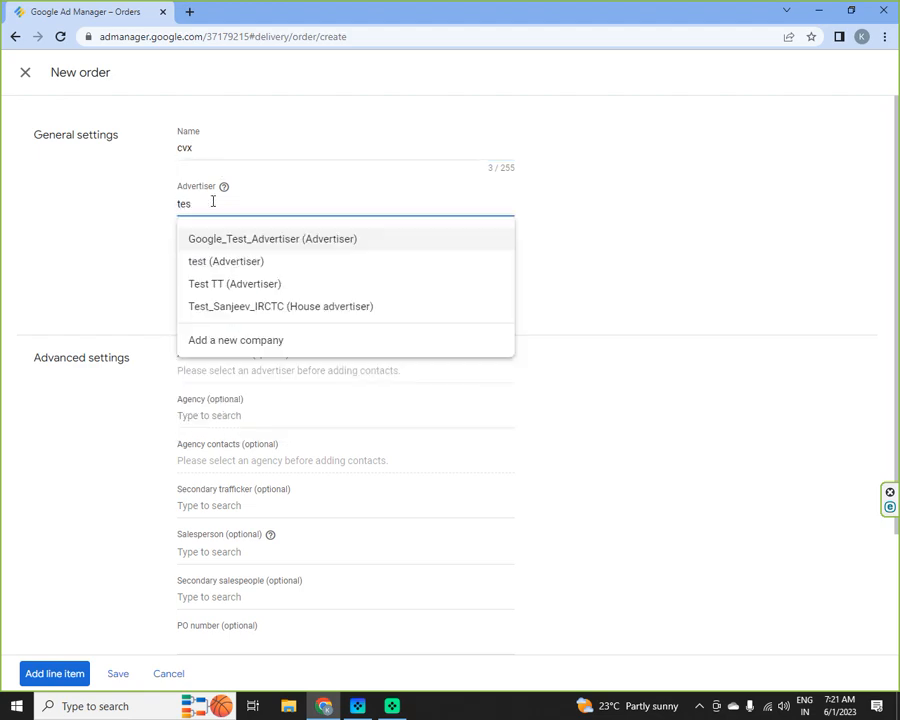
{"action": "left_click", "coordinate": [228, 264]}
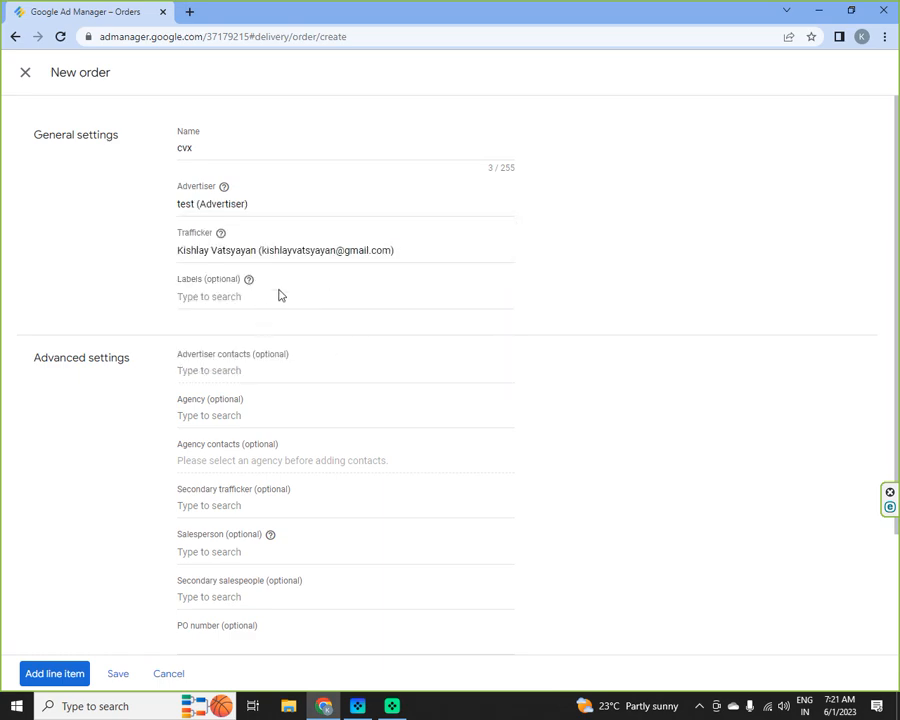
Review the order's optional advanced settings and create the order by proceeding to add a line item.
{"action": "scroll", "coordinate": [586, 385], "scroll_direction": "down", "scroll_amount": 3}
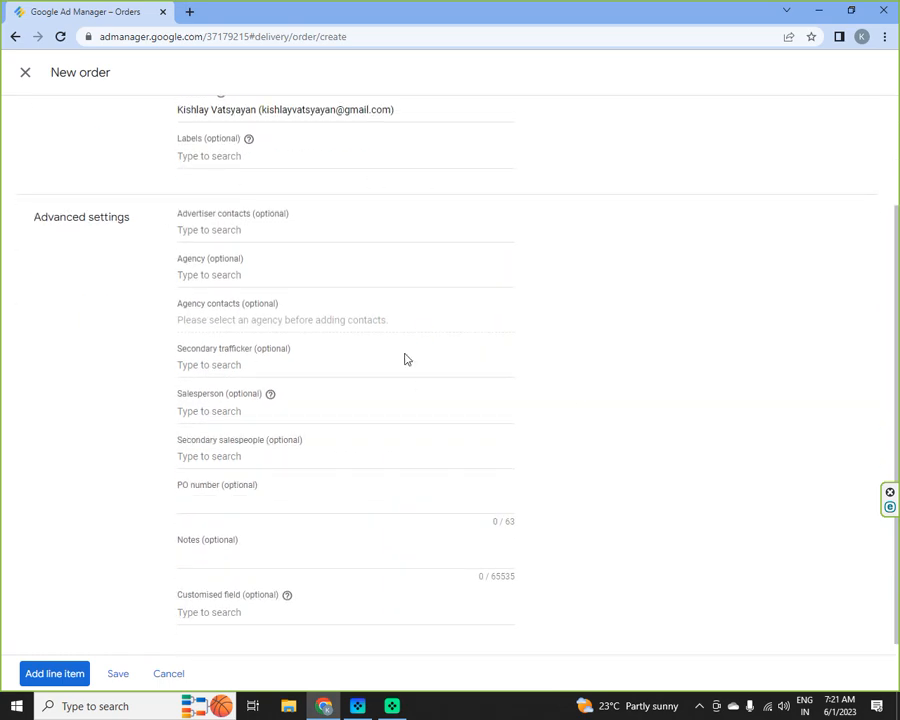
{"action": "scroll", "coordinate": [405, 360], "scroll_direction": "down", "scroll_amount": 1}
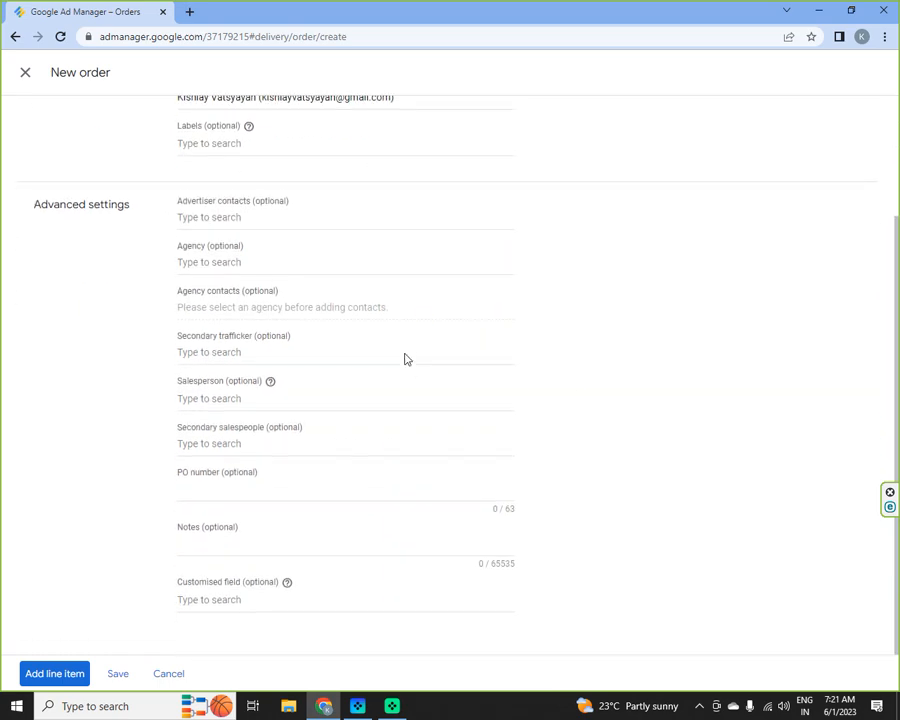
{"action": "left_click", "coordinate": [69, 674]}
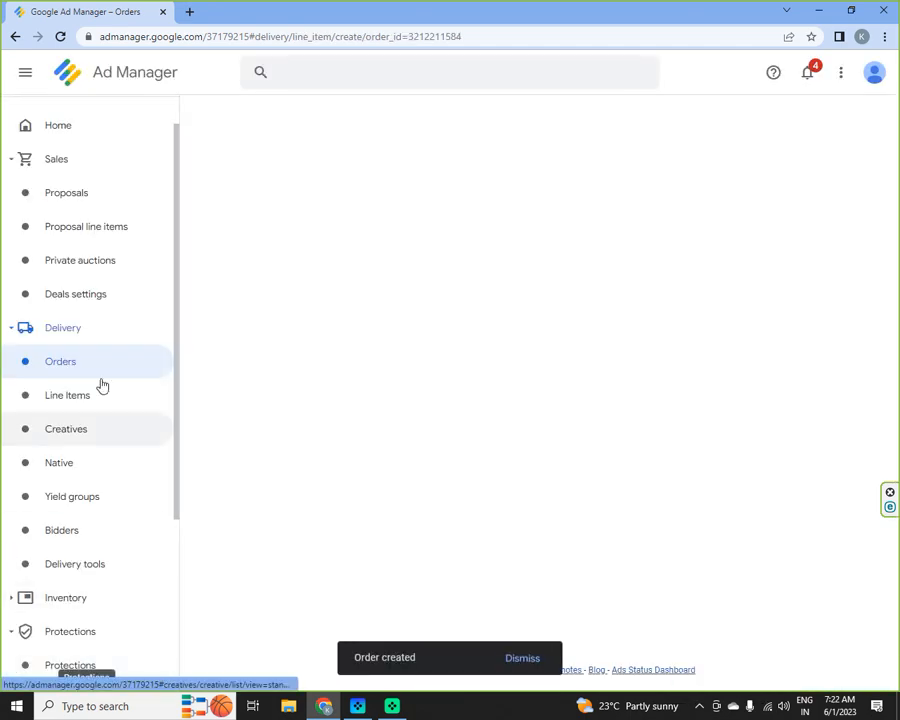
{"action": "left_click", "coordinate": [291, 497]}
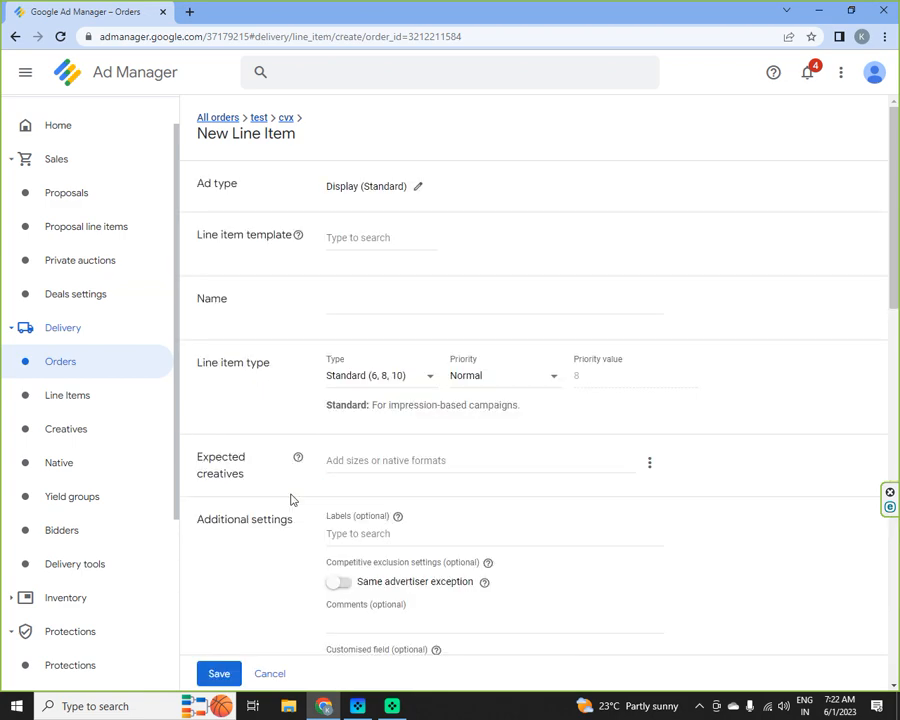
Examine the new line item form's type, expected creatives, delivery settings, delivery adjustments and ad targeting sections.
{"action": "scroll", "coordinate": [577, 389], "scroll_direction": "down", "scroll_amount": 4}
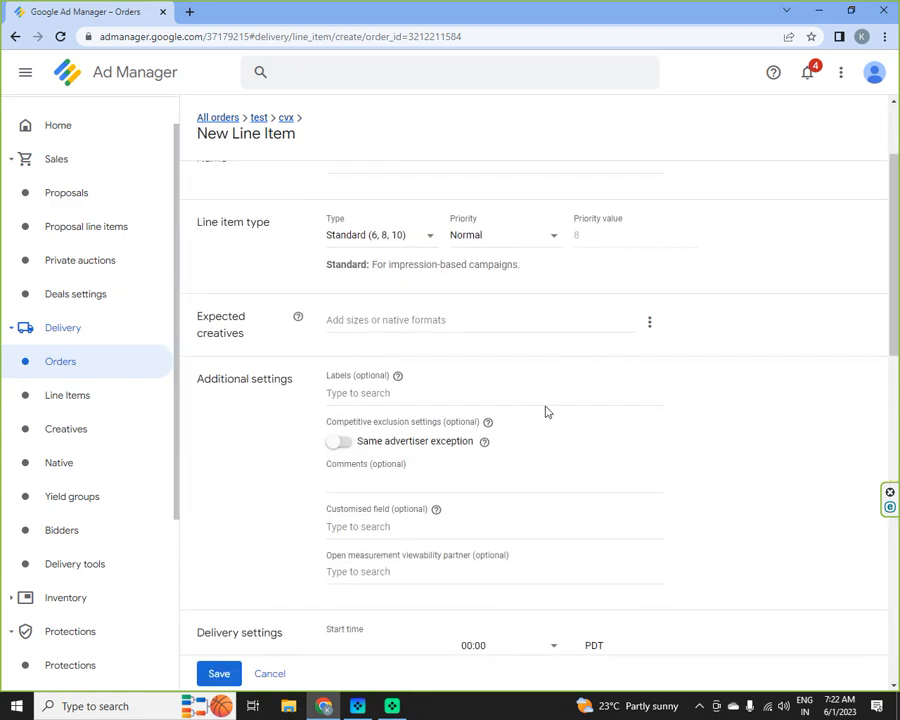
{"action": "scroll", "coordinate": [628, 422], "scroll_direction": "down", "scroll_amount": 4}
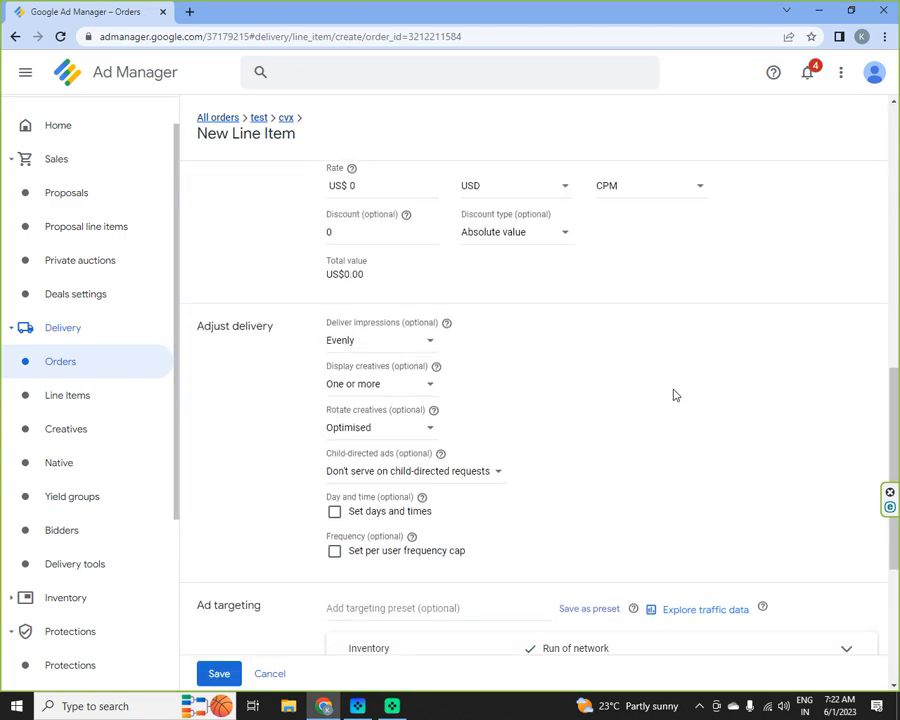
{"action": "scroll", "coordinate": [674, 395], "scroll_direction": "up", "scroll_amount": 10}
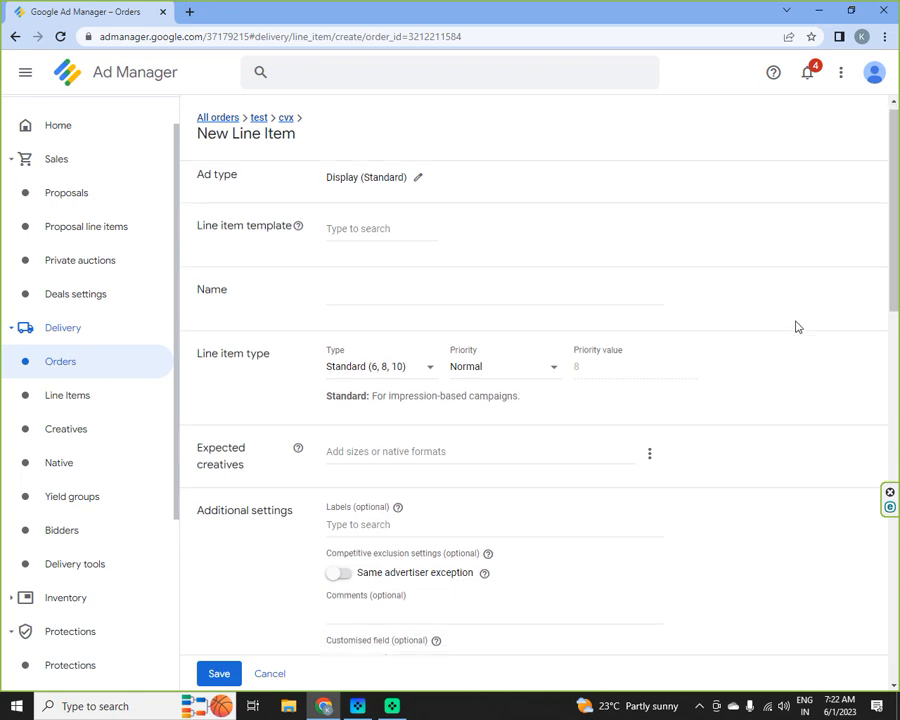
{"action": "scroll", "coordinate": [797, 326], "scroll_direction": "down", "scroll_amount": 3}
{"action": "scroll", "coordinate": [797, 326], "scroll_direction": "up", "scroll_amount": 3}
{"action": "scroll", "coordinate": [797, 326], "scroll_direction": "down", "scroll_amount": 5}
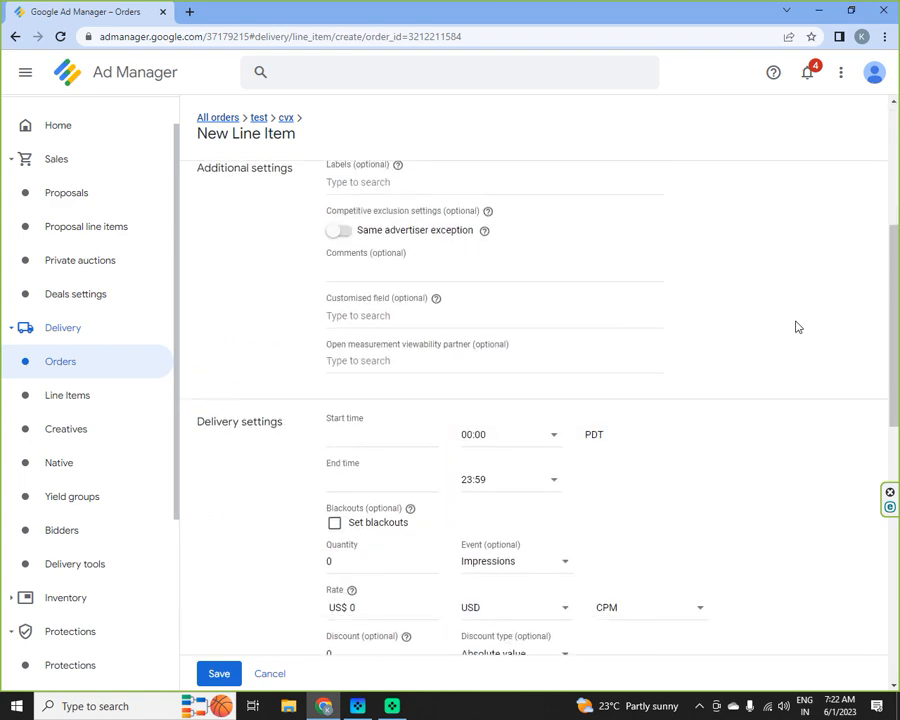
{"action": "scroll", "coordinate": [797, 326], "scroll_direction": "down", "scroll_amount": 5}
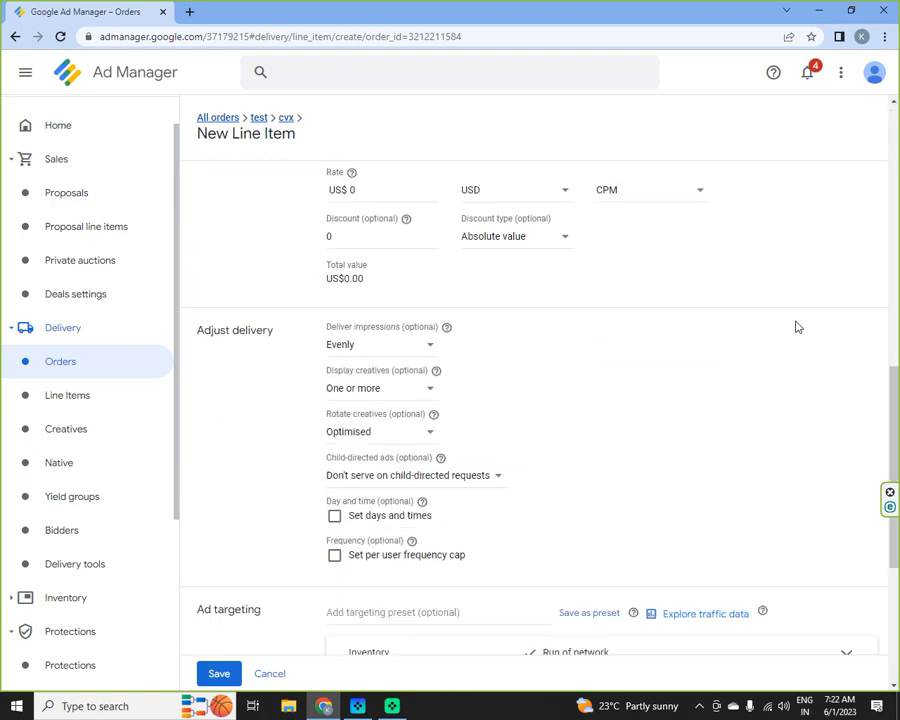
{"action": "scroll", "coordinate": [797, 326], "scroll_direction": "up", "scroll_amount": 3}
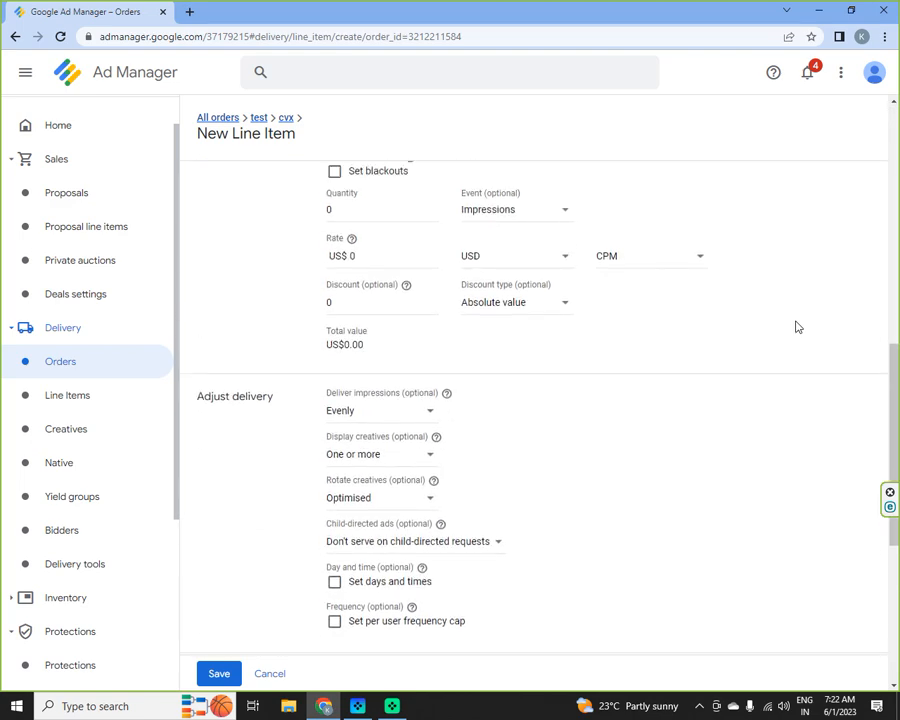
{"action": "scroll", "coordinate": [797, 326], "scroll_direction": "down", "scroll_amount": 4}
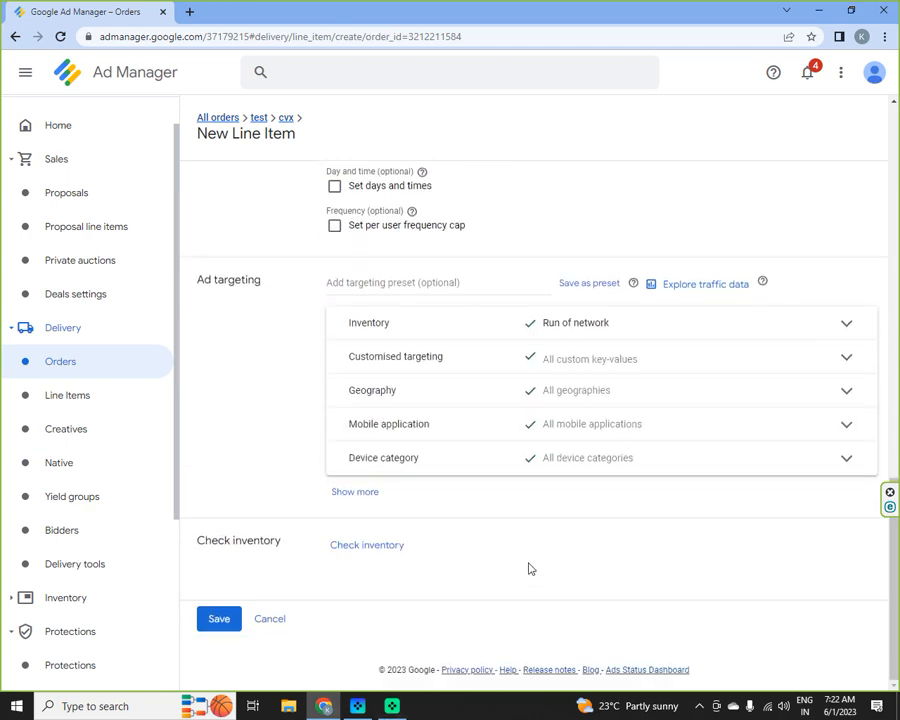
Add 300x250 (Medium Rectangle) to the new line item's expected creatives.
{"action": "scroll", "coordinate": [530, 568], "scroll_direction": "up", "scroll_amount": 15}
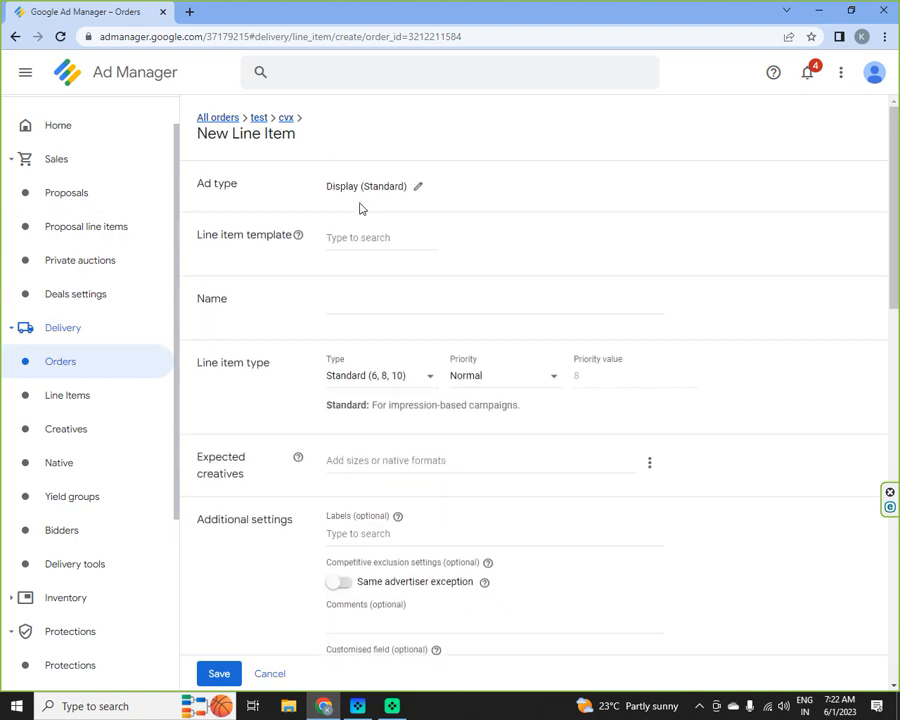
{"action": "scroll", "coordinate": [368, 380], "scroll_direction": "down", "scroll_amount": 2}
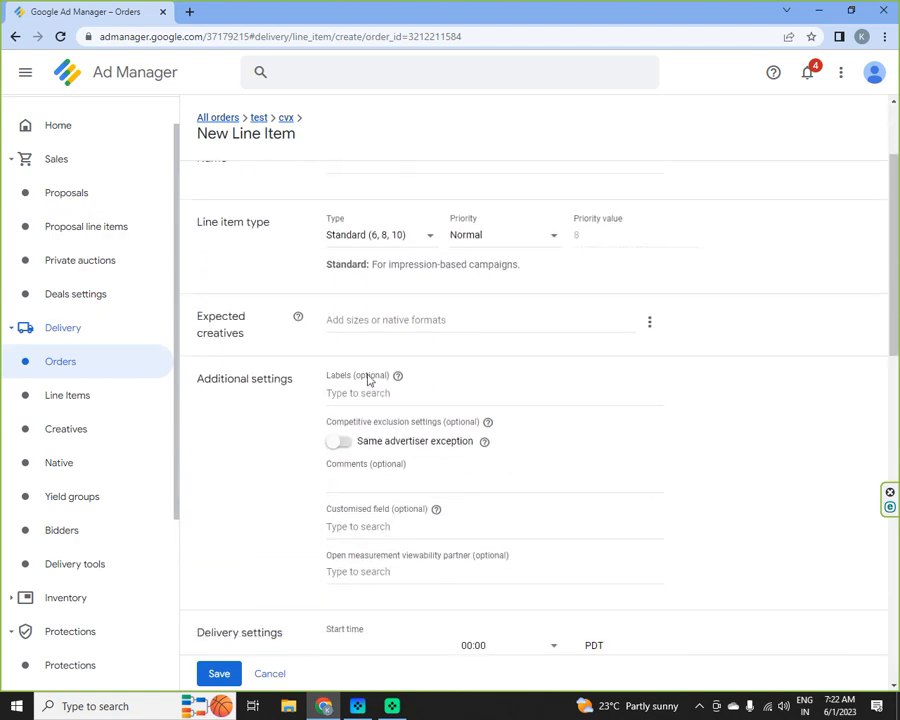
{"action": "left_click", "coordinate": [425, 321]}
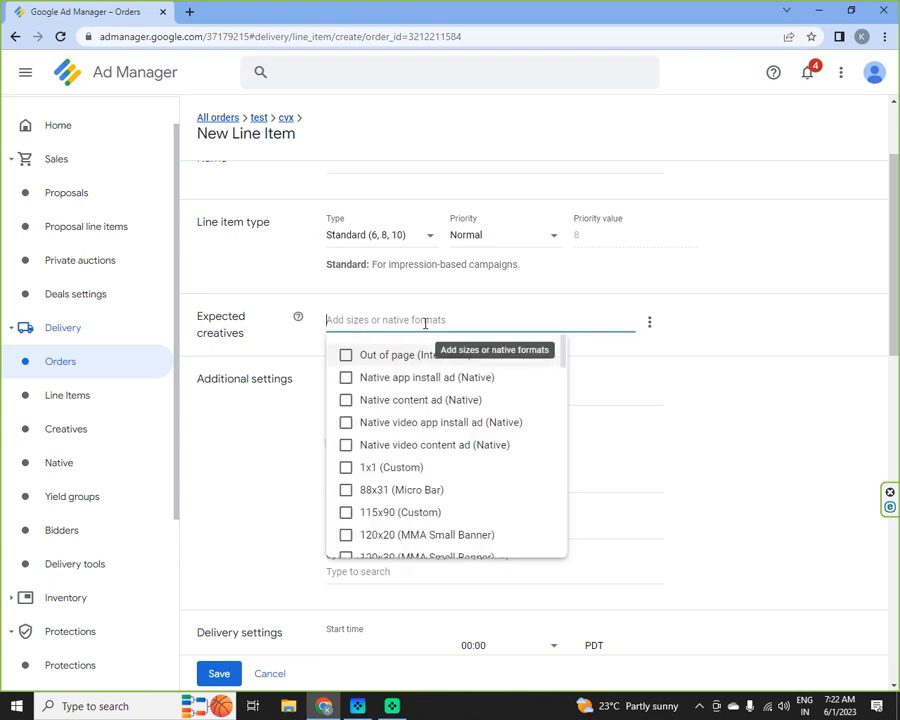
{"action": "type", "text": "300"}
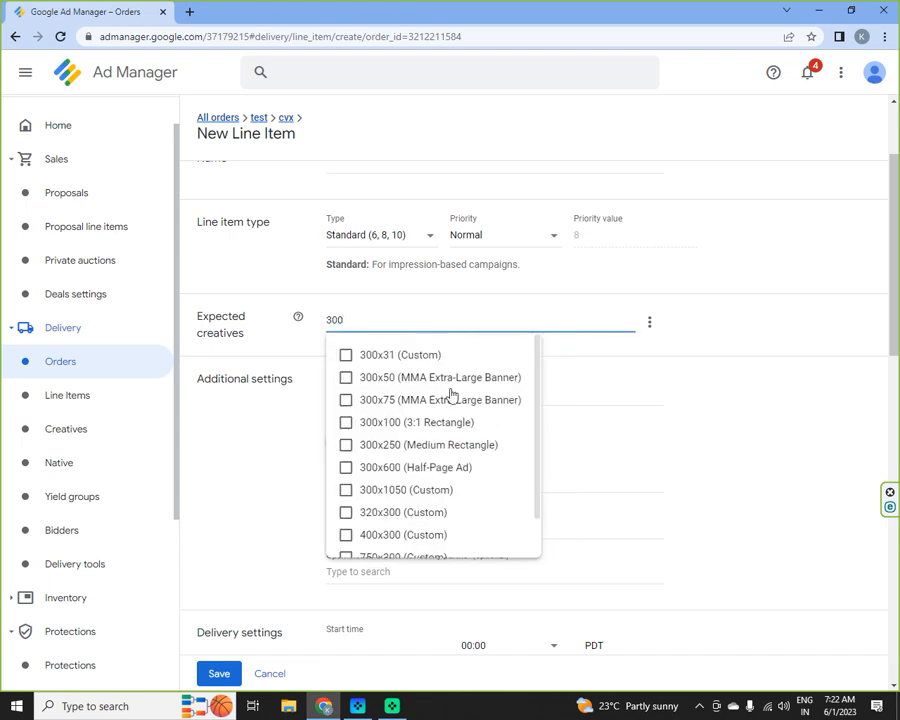
{"action": "left_click", "coordinate": [364, 446]}
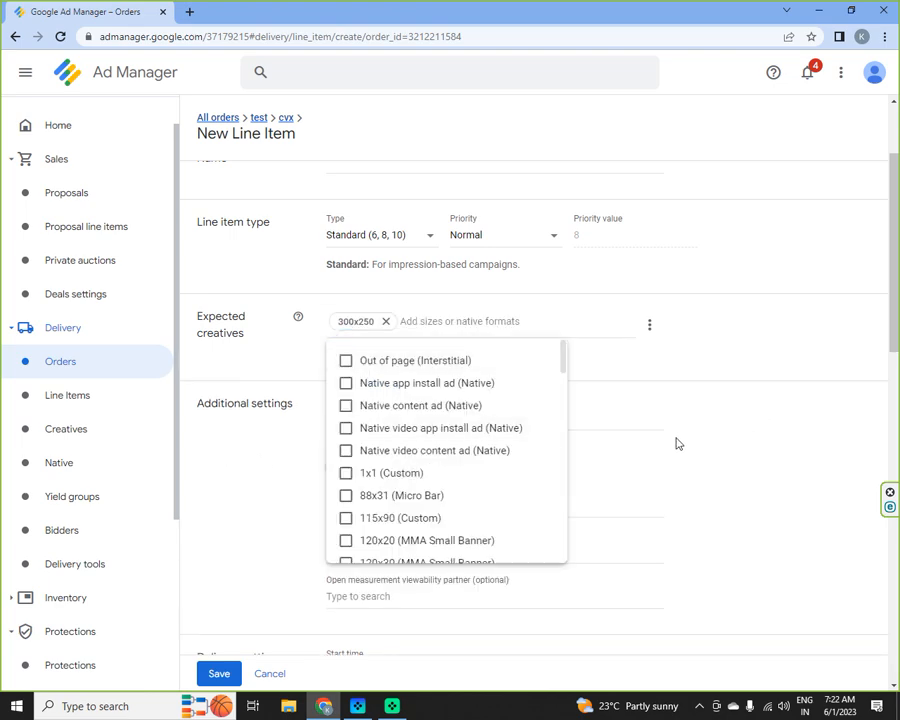
{"action": "left_click", "coordinate": [732, 366]}
Examine the line item's additional and delivery settings, including the options for rotating creatives and delivering impressions.
{"action": "scroll", "coordinate": [729, 376], "scroll_direction": "down", "scroll_amount": 3}
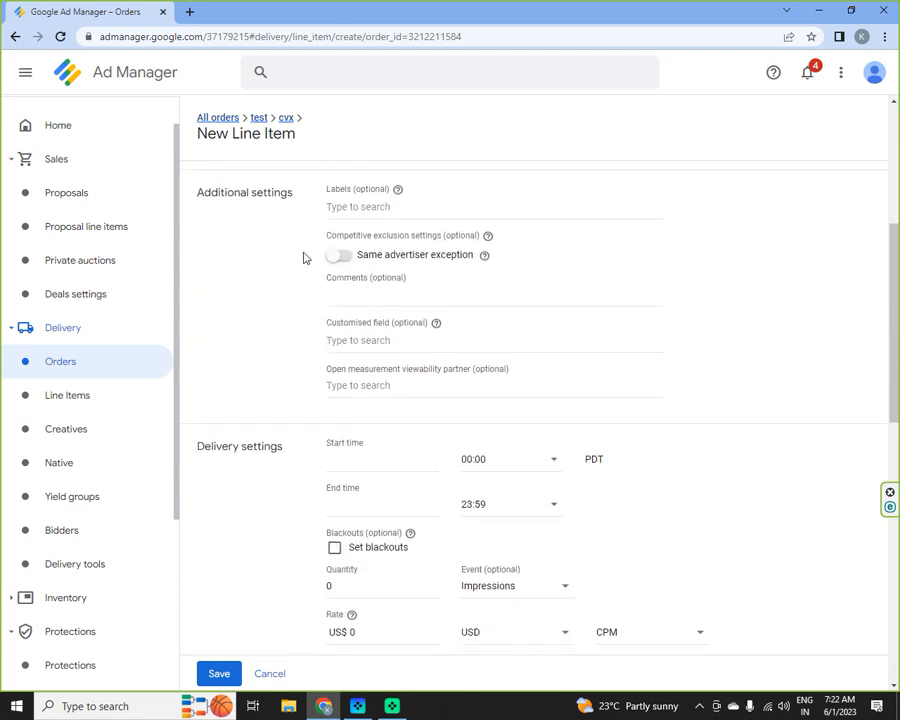
{"action": "scroll", "coordinate": [618, 403], "scroll_direction": "down", "scroll_amount": 2}
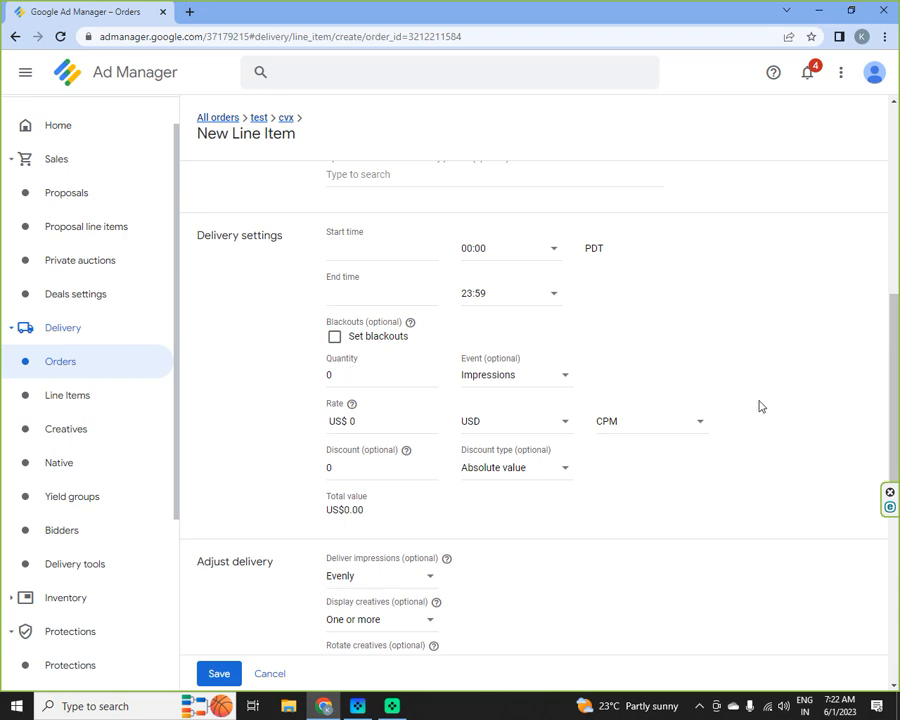
{"action": "scroll", "coordinate": [647, 449], "scroll_direction": "down", "scroll_amount": 3}
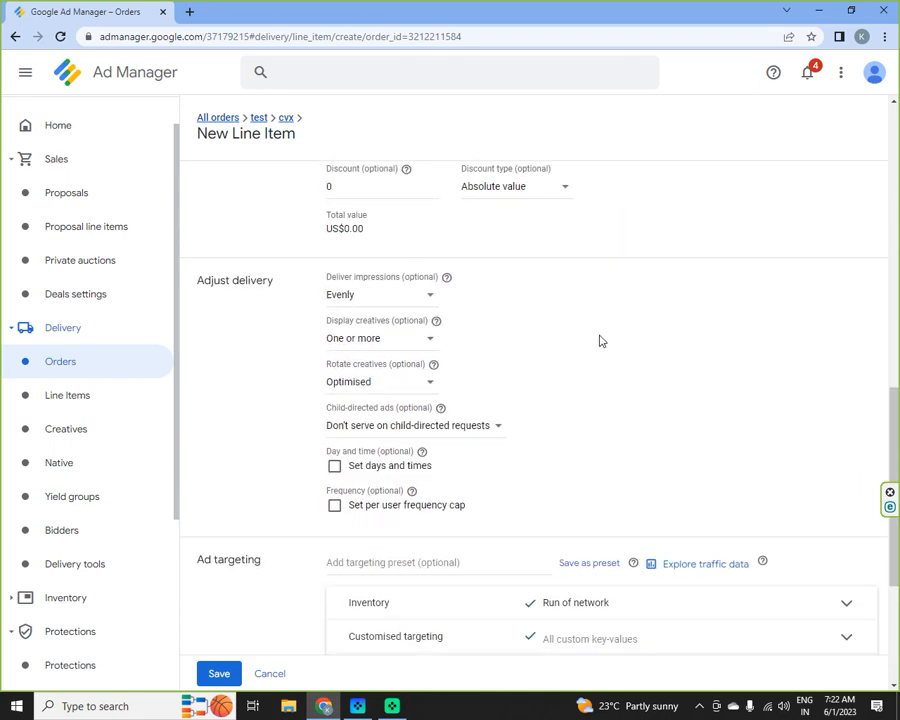
{"action": "scroll", "coordinate": [610, 356], "scroll_direction": "down", "scroll_amount": 2}
{"action": "scroll", "coordinate": [549, 441], "scroll_direction": "up", "scroll_amount": 2}
{"action": "left_click", "coordinate": [422, 386]}
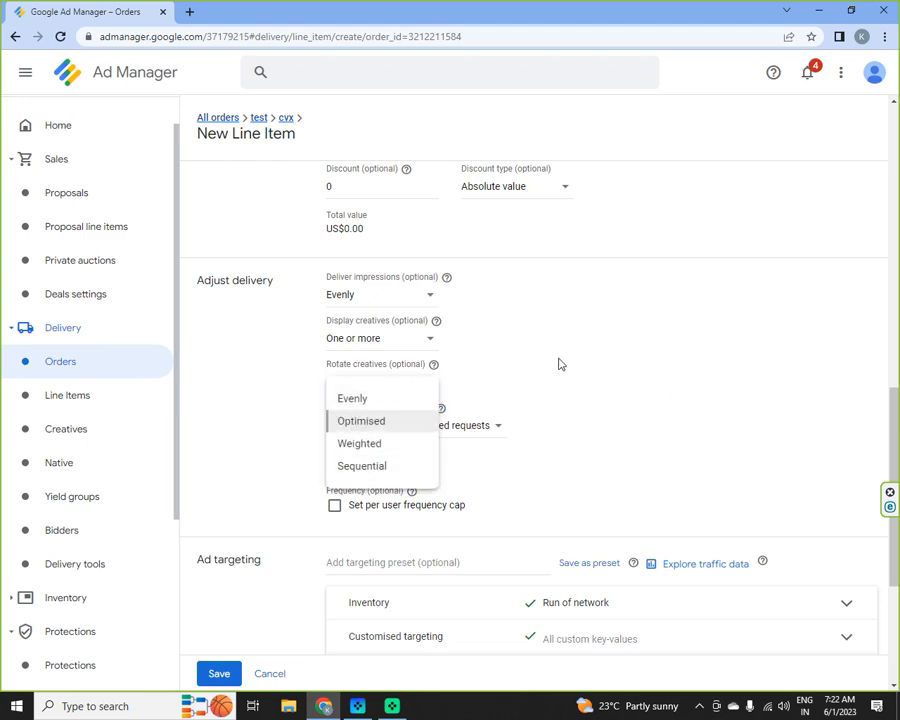
{"action": "left_click", "coordinate": [389, 296]}
{"action": "left_click", "coordinate": [398, 306]}
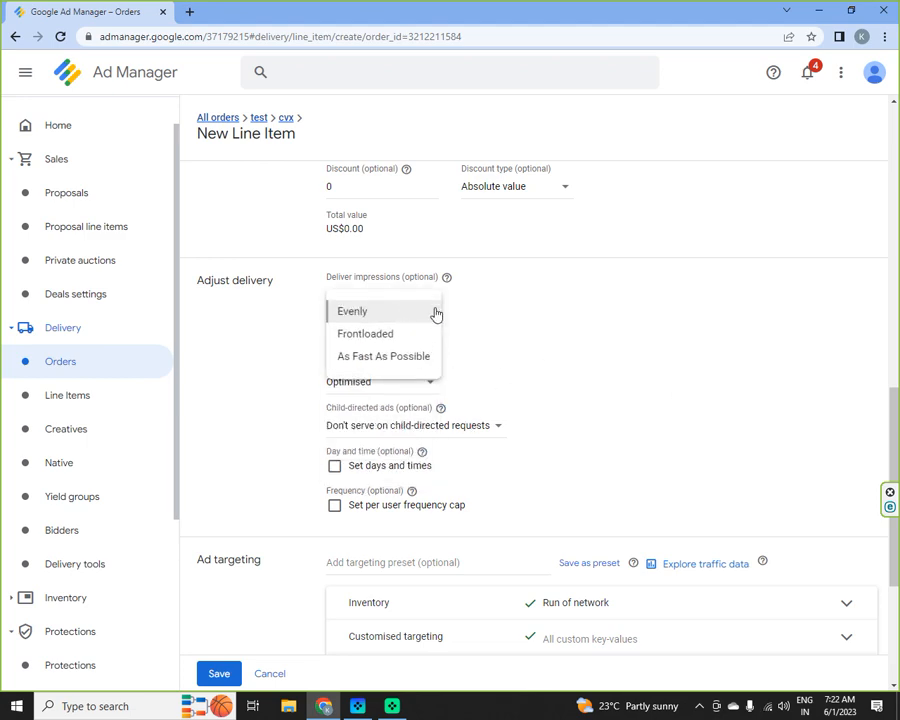
{"action": "left_click", "coordinate": [641, 360]}
{"action": "scroll", "coordinate": [634, 474], "scroll_direction": "down", "scroll_amount": 3}
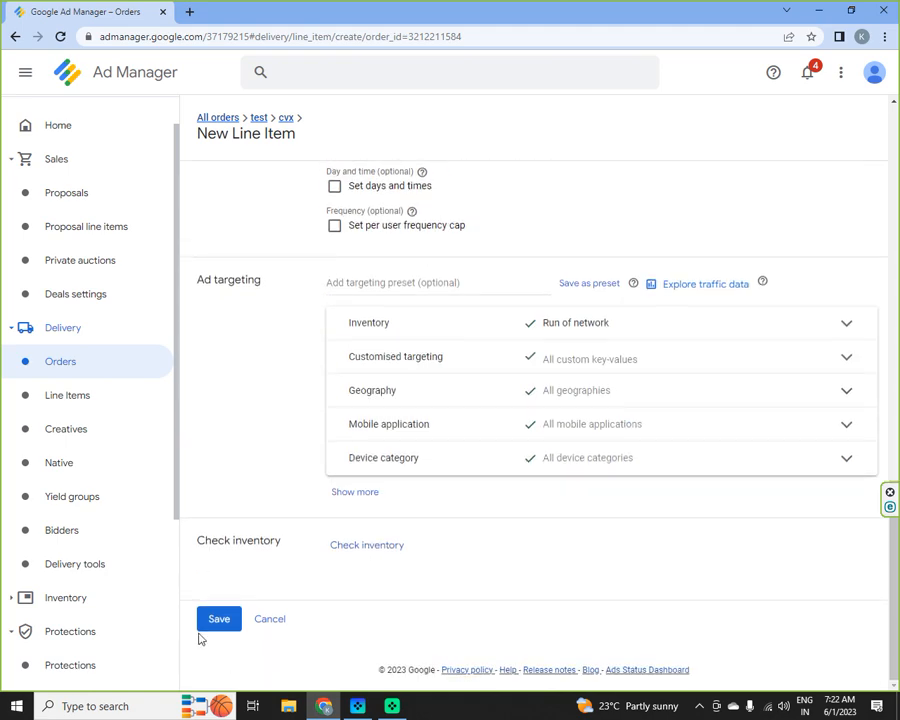
Find ad units matching nm_das and include NM_DASHBOARD_BOTTOM_300x250 in the line item's inventory targeting.
{"action": "left_click", "coordinate": [454, 335]}
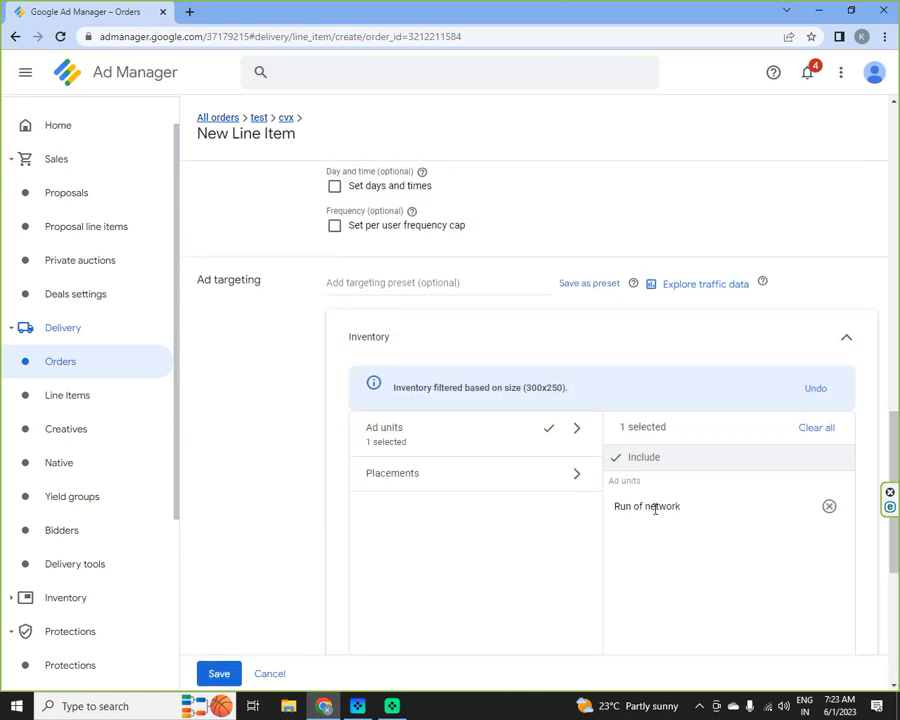
{"action": "left_click", "coordinate": [450, 438]}
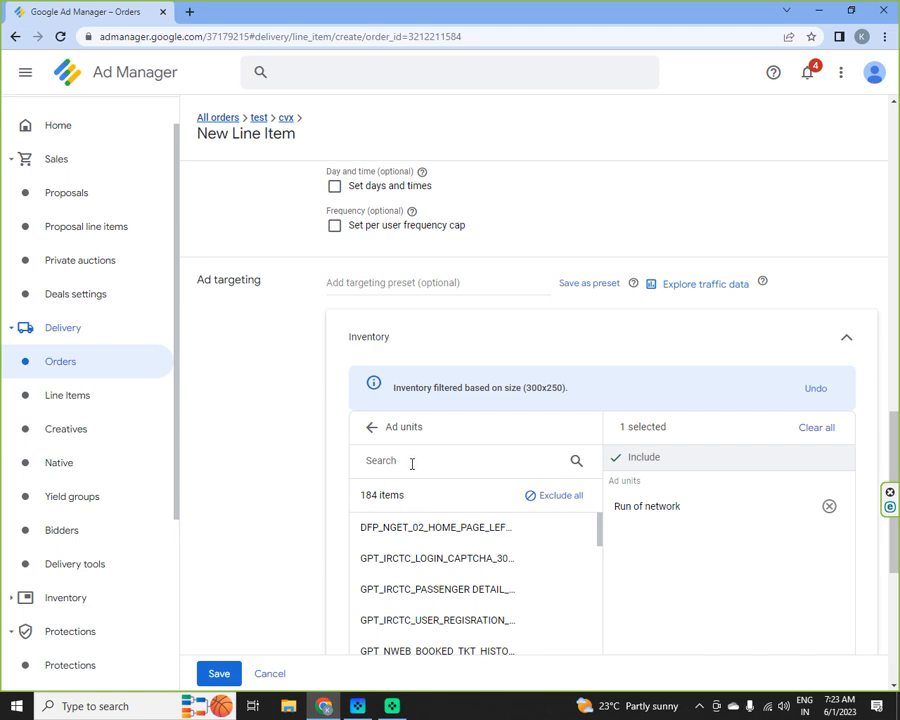
{"action": "left_click", "coordinate": [412, 461]}
{"action": "type", "text": "nm"}
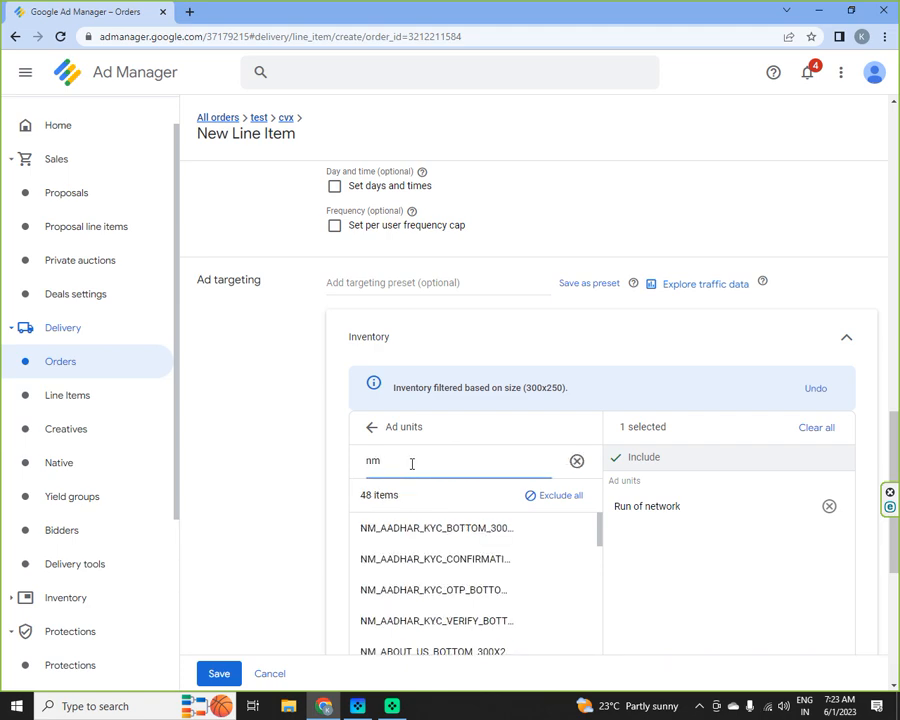
{"action": "type", "text": "_das"}
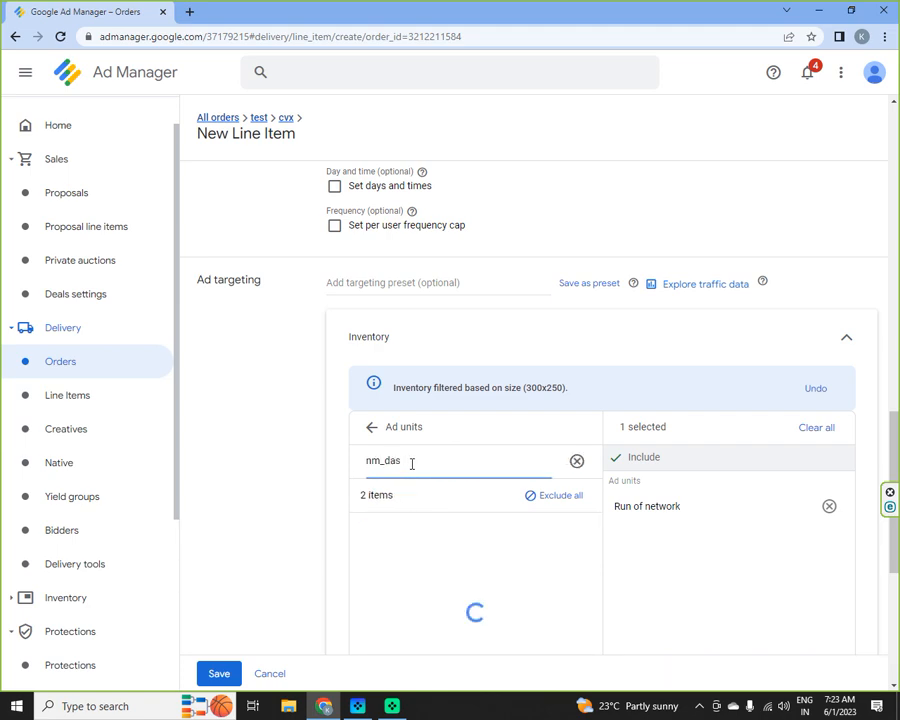
{"action": "left_click", "coordinate": [534, 528]}
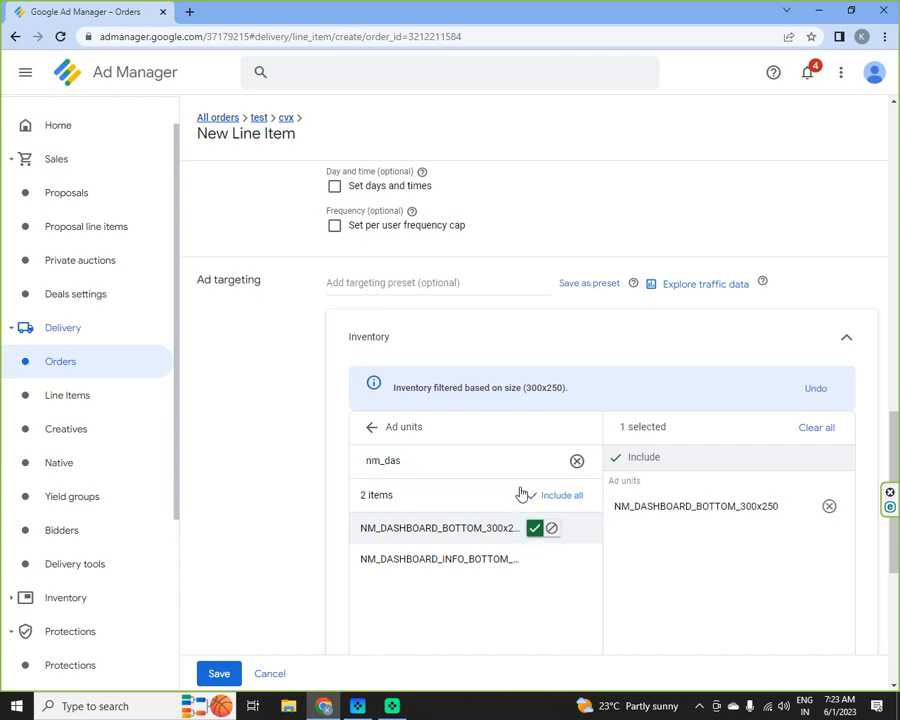
{"action": "scroll", "coordinate": [812, 248], "scroll_direction": "down", "scroll_amount": 5}
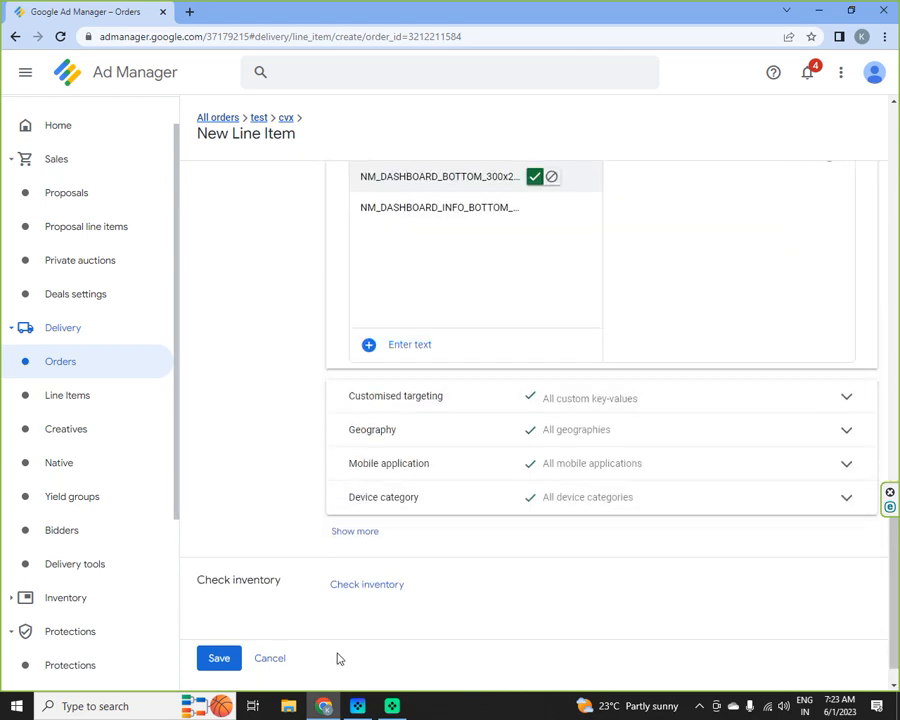
{"action": "scroll", "coordinate": [490, 615], "scroll_direction": "down", "scroll_amount": 1}
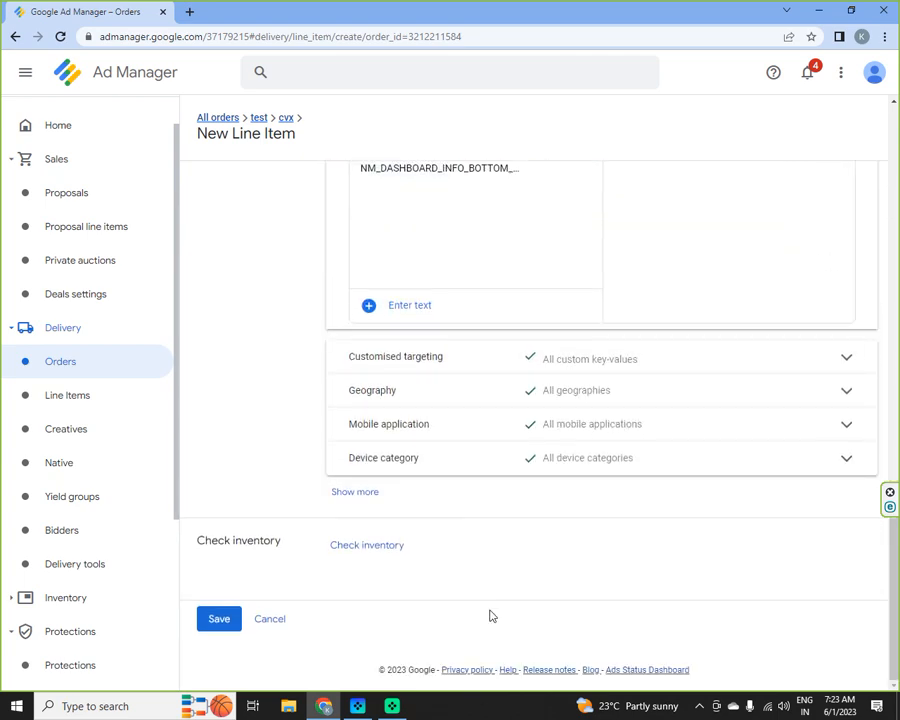
Discard the new line item and archive the cvx order.
{"action": "left_click", "coordinate": [270, 619]}
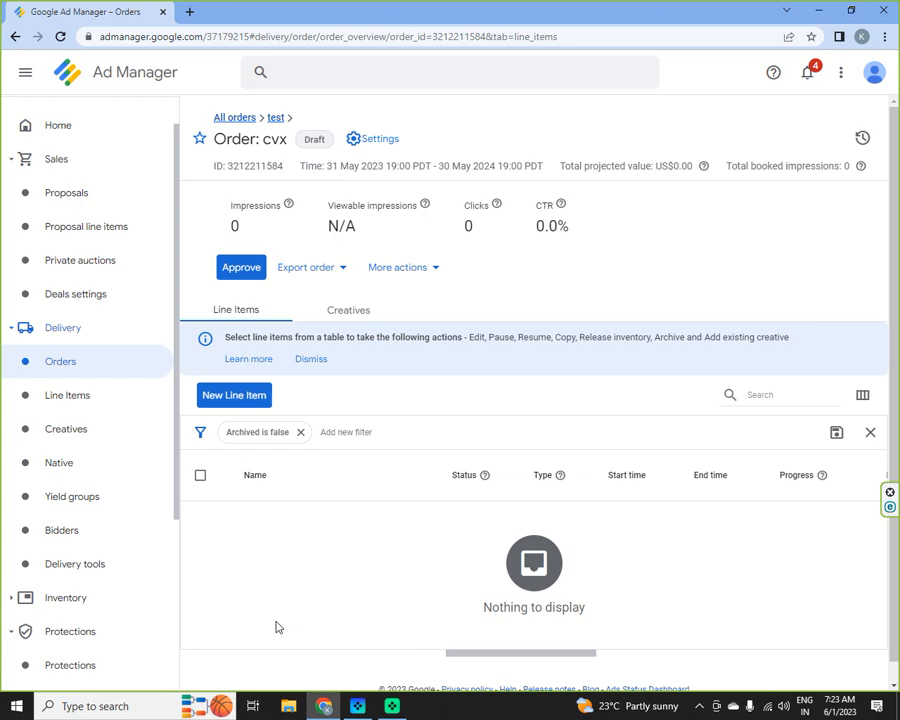
{"action": "left_click", "coordinate": [438, 271]}
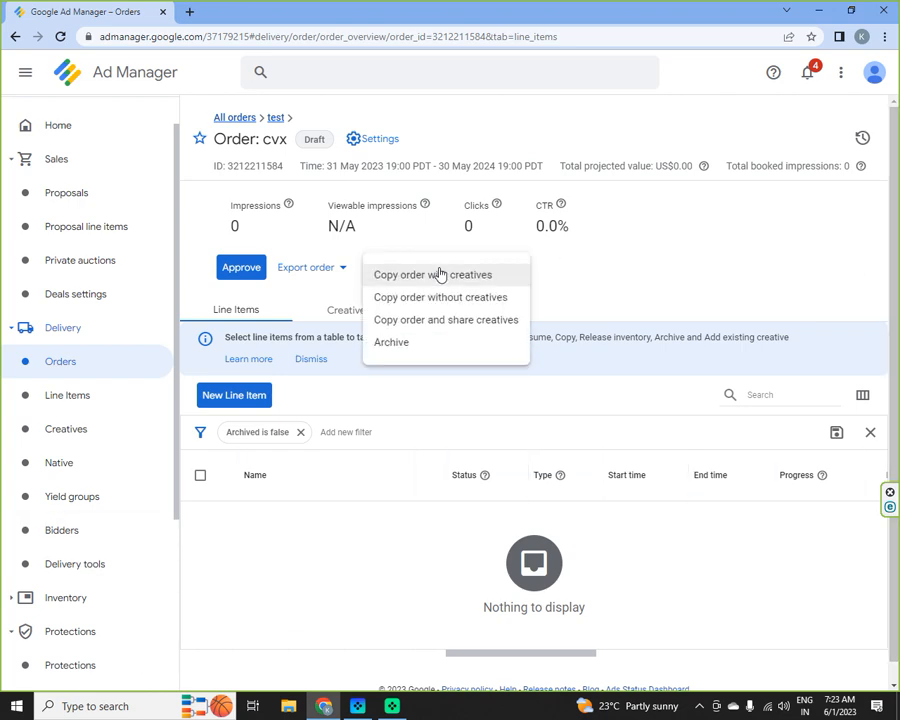
{"action": "left_click", "coordinate": [392, 342]}
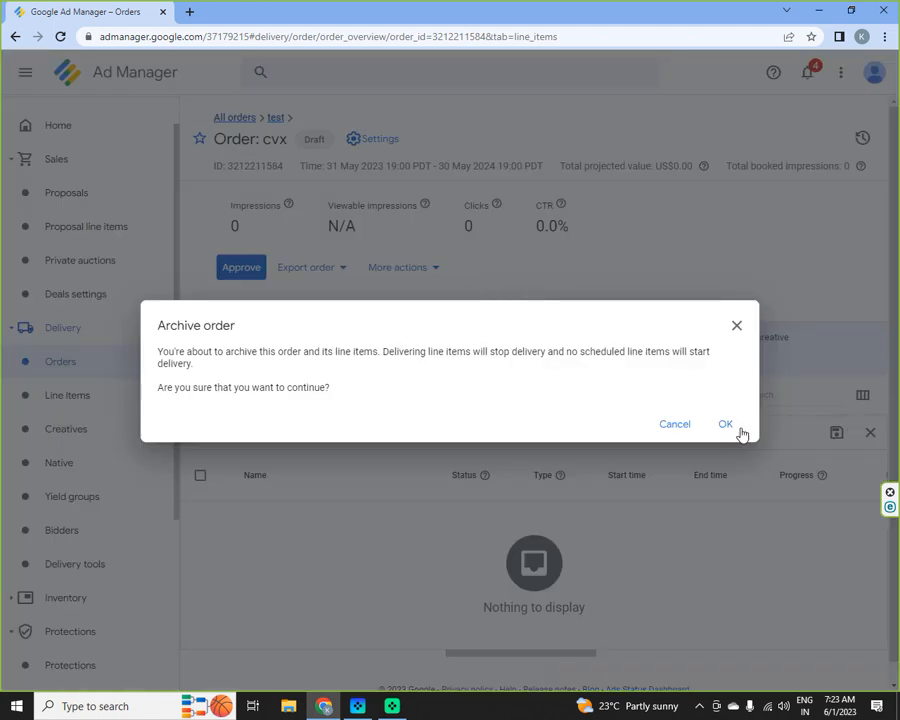
{"action": "left_click", "coordinate": [726, 428]}
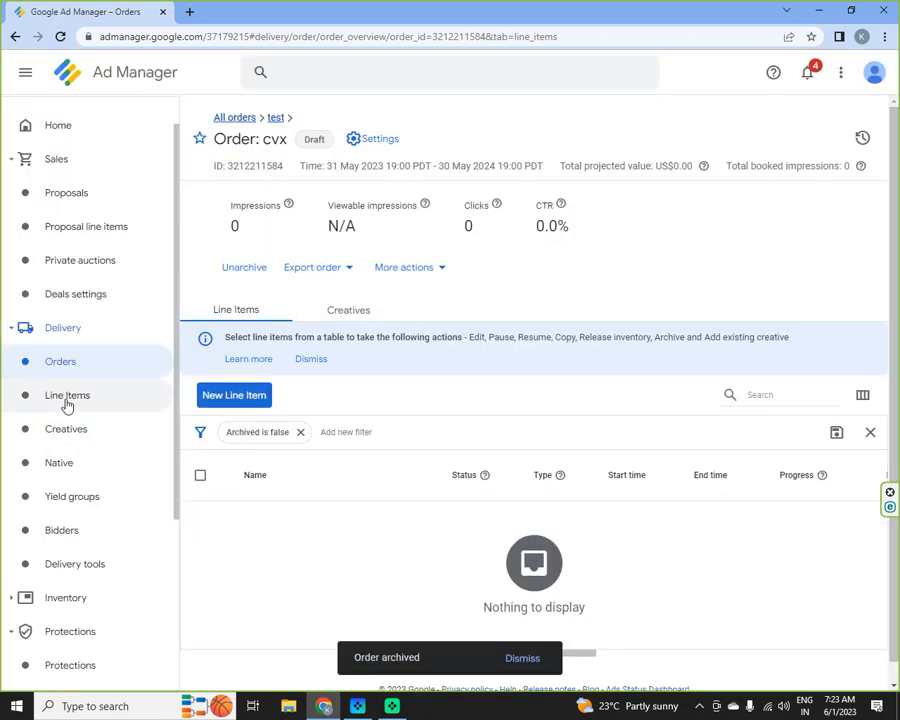
View the network's line items and look over their status, type, dates and progress.
{"action": "left_click", "coordinate": [67, 398]}
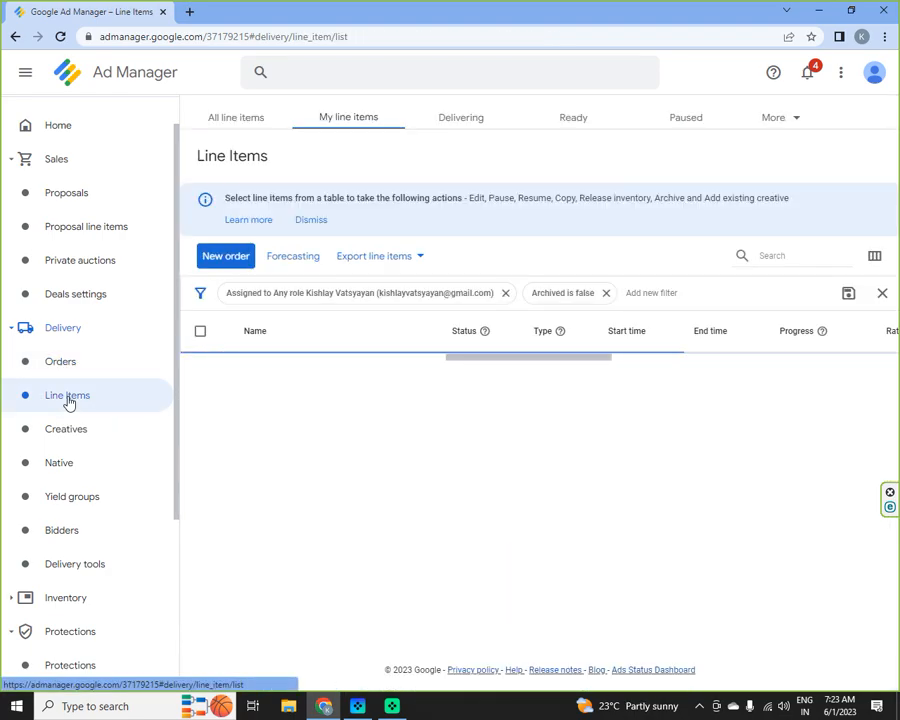
{"action": "scroll", "coordinate": [518, 450], "scroll_direction": "down", "scroll_amount": 7}
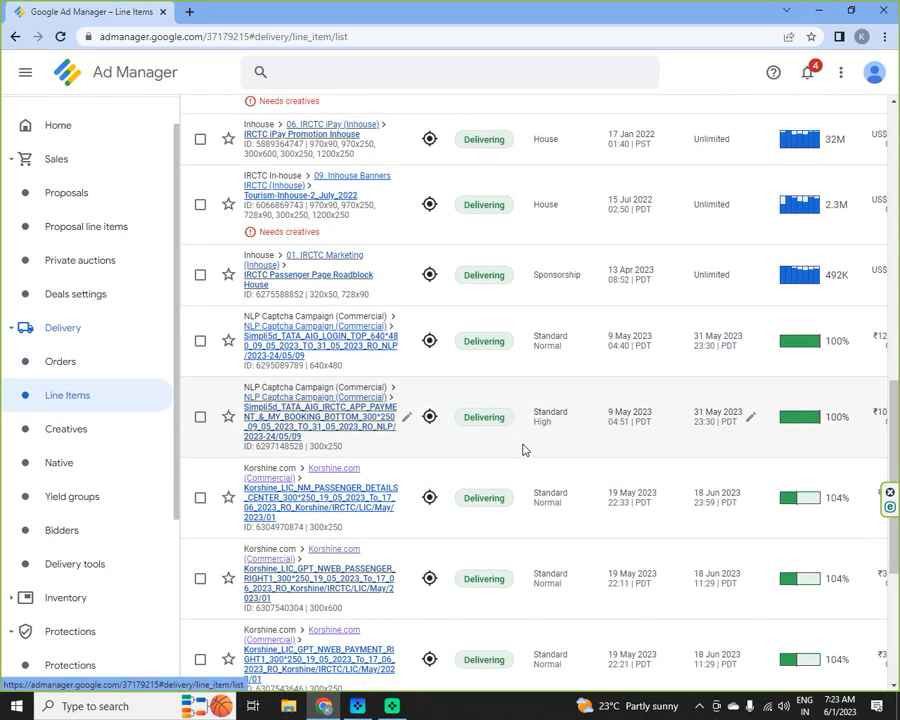
{"action": "scroll", "coordinate": [521, 450], "scroll_direction": "up", "scroll_amount": 10}
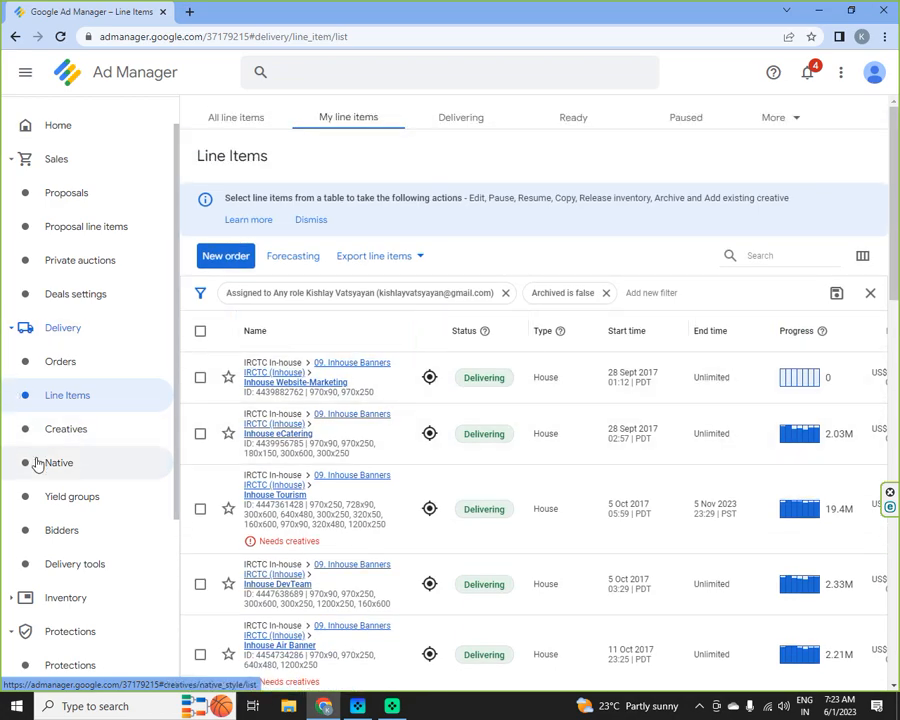
{"action": "scroll", "coordinate": [682, 482], "scroll_direction": "down", "scroll_amount": 4}
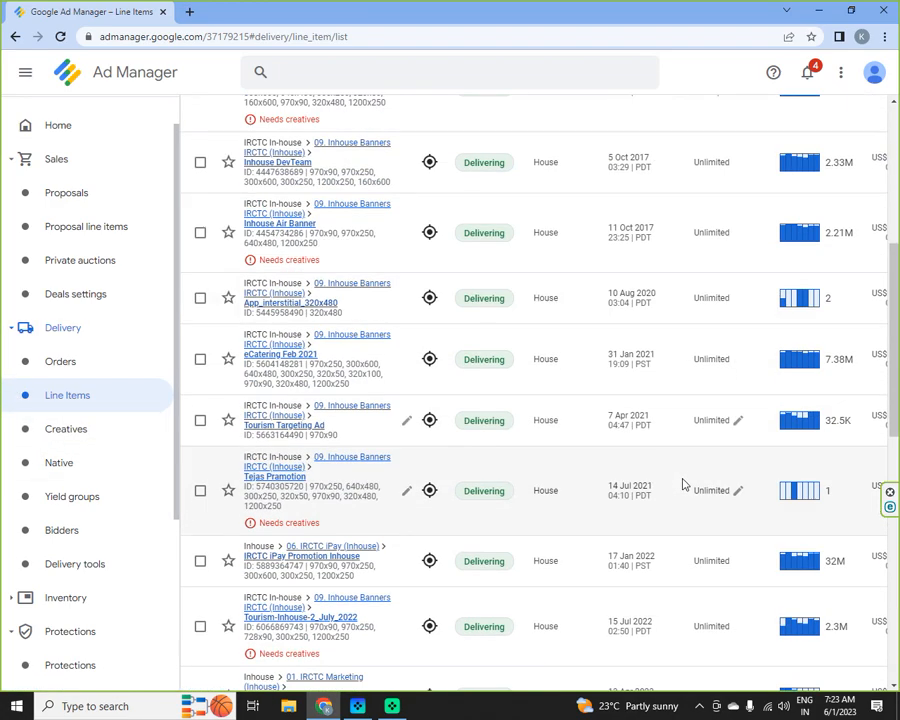
View the standard display creatives and look over their advertisers, types and sizes.
{"action": "left_click", "coordinate": [74, 432]}
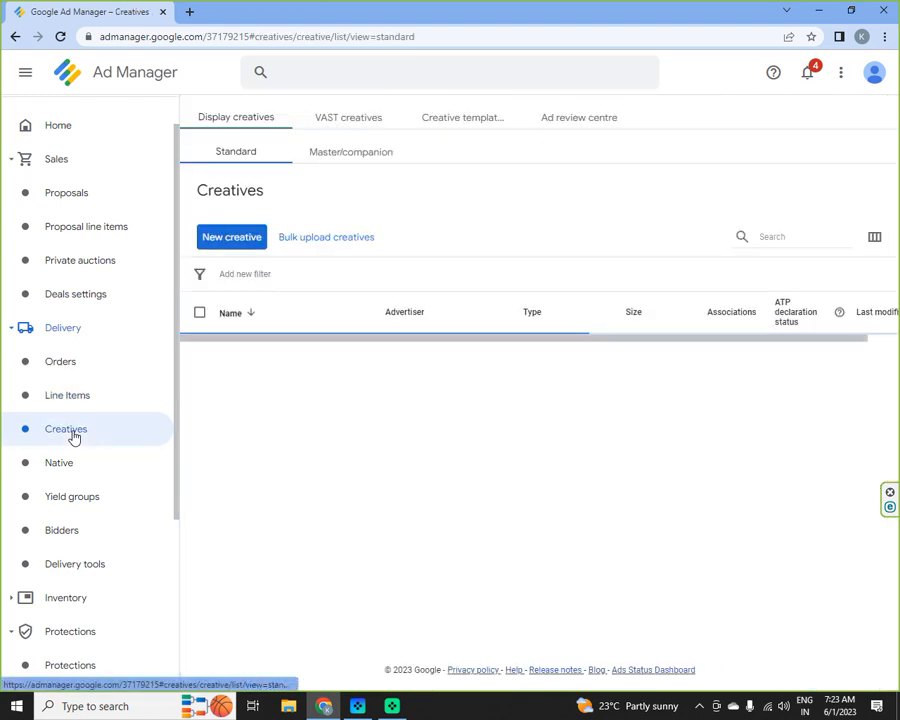
{"action": "scroll", "coordinate": [820, 532], "scroll_direction": "down", "scroll_amount": 7}
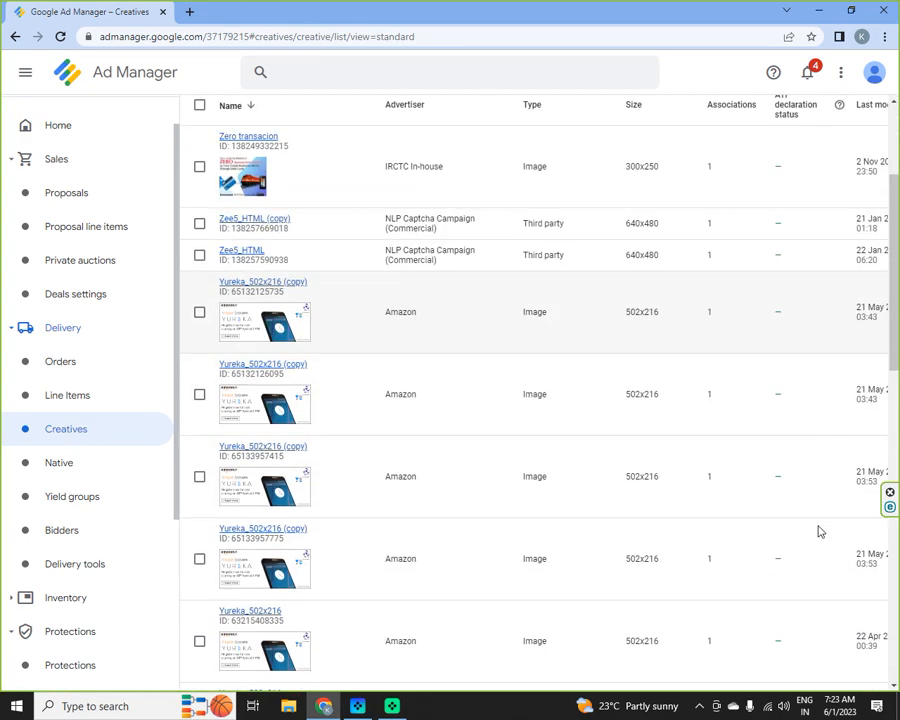
{"action": "scroll", "coordinate": [818, 531], "scroll_direction": "up", "scroll_amount": 8}
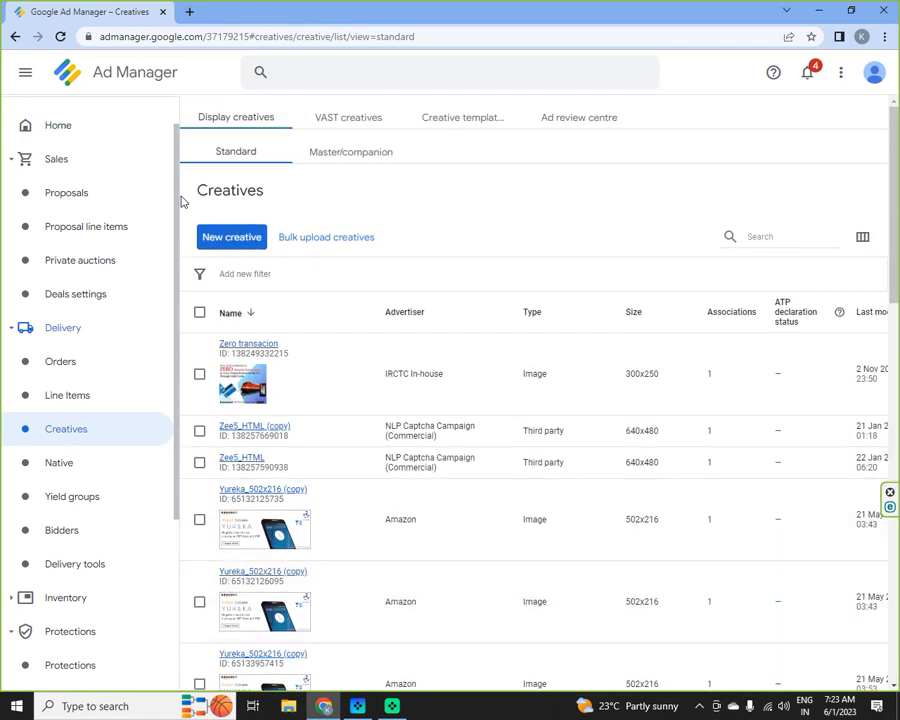
Start a new standard display creative and review the available creative types and templates.
{"action": "left_click", "coordinate": [232, 237]}
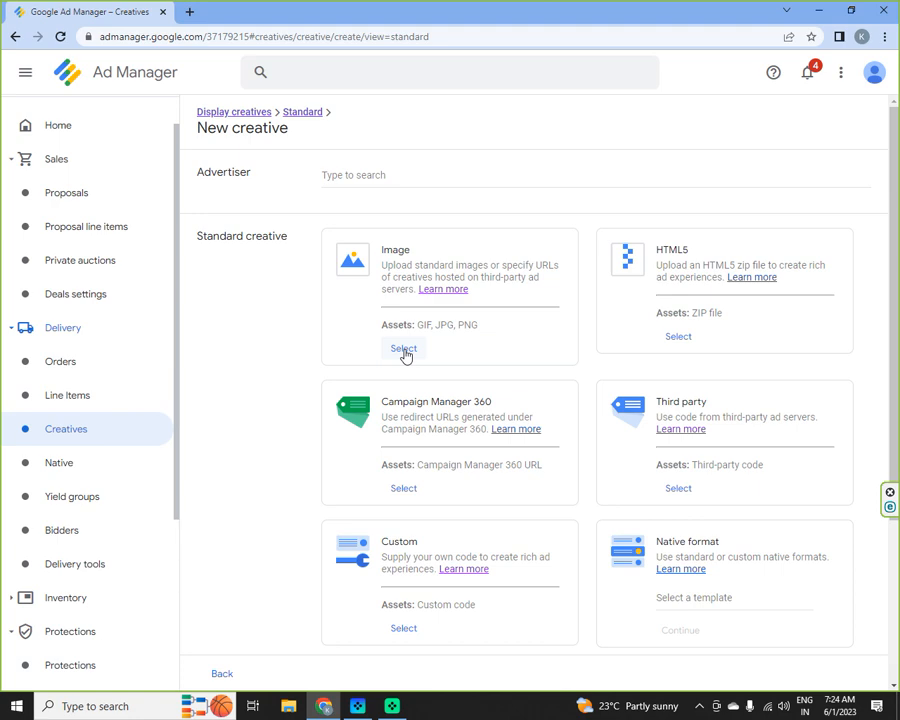
{"action": "scroll", "coordinate": [897, 341], "scroll_direction": "down", "scroll_amount": 2}
{"action": "scroll", "coordinate": [897, 340], "scroll_direction": "up", "scroll_amount": 2}
{"action": "scroll", "coordinate": [824, 454], "scroll_direction": "down", "scroll_amount": 3}
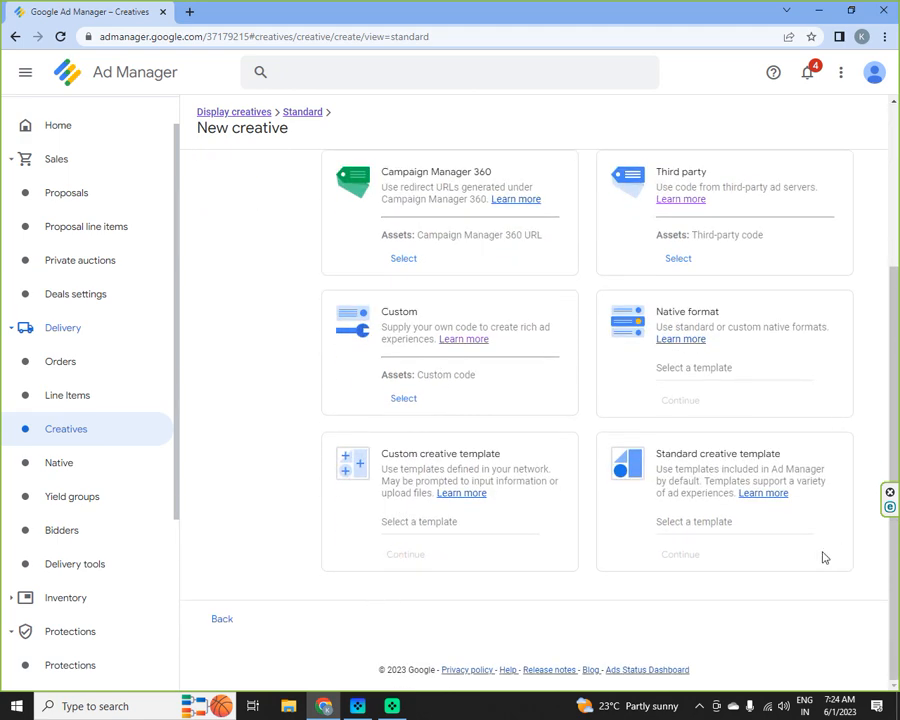
{"action": "scroll", "coordinate": [829, 361], "scroll_direction": "up", "scroll_amount": 3}
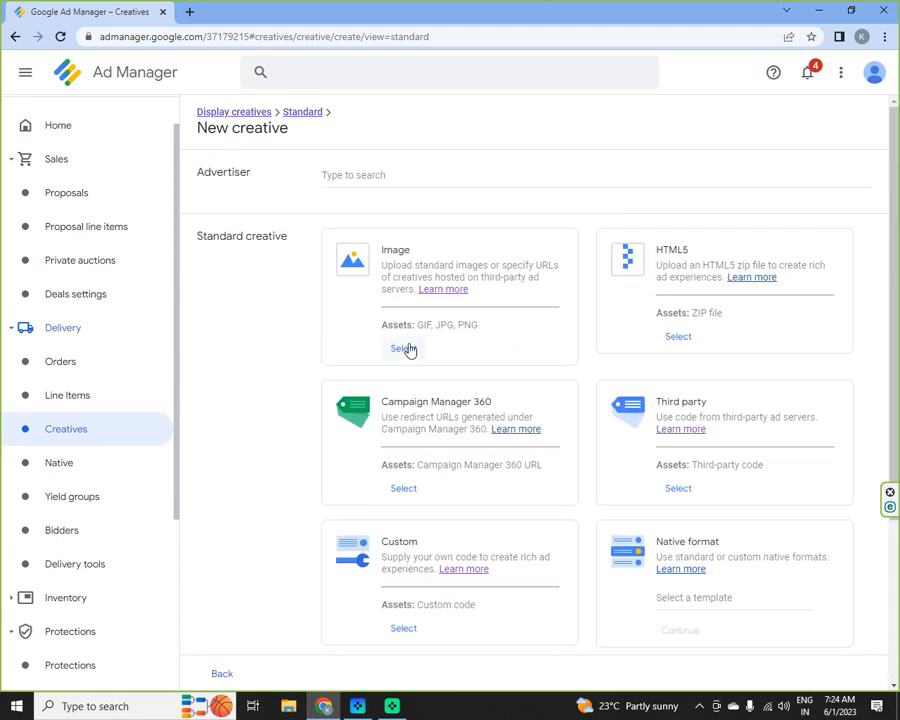
Set the new creative's advertiser to test (Advertiser).
{"action": "left_click", "coordinate": [387, 174]}
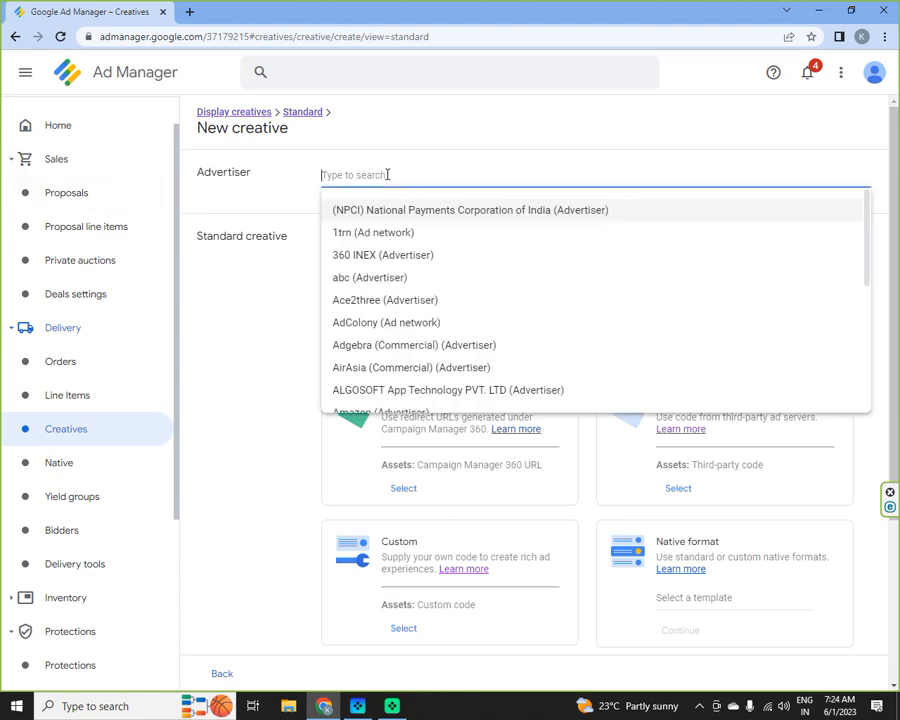
{"action": "type", "text": "test"}
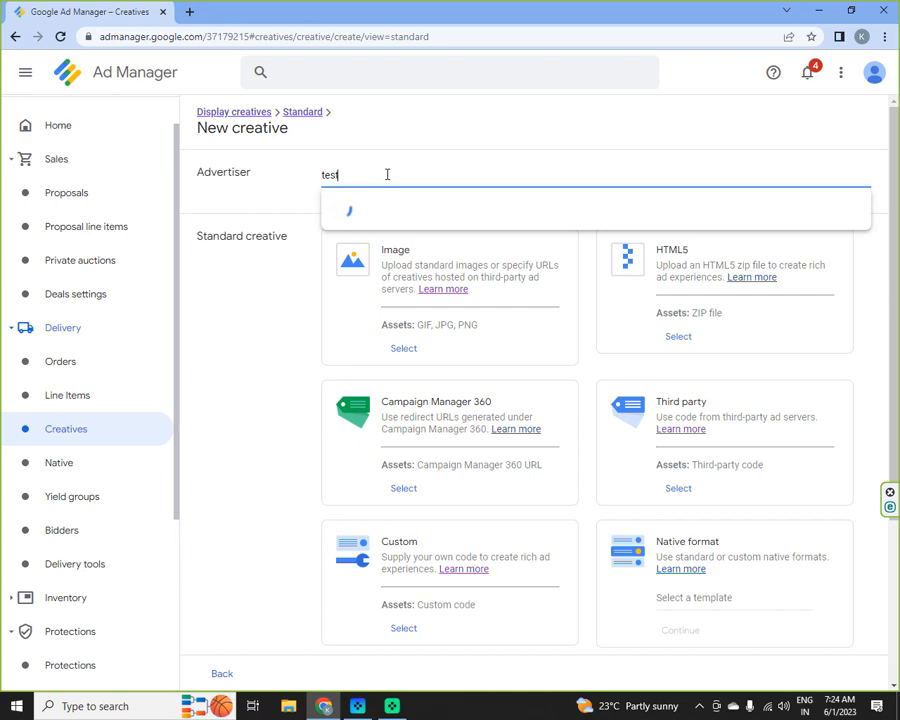
{"action": "left_click", "coordinate": [388, 212]}
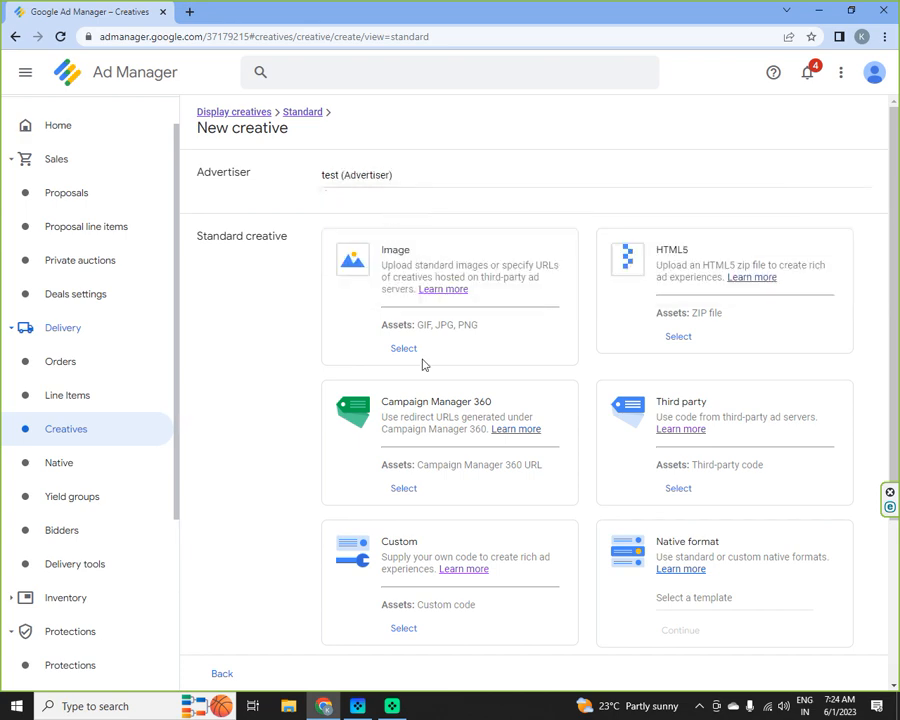
Choose the Image creative type, name the creative 1245 and set its target ad unit size to 300x250.
{"action": "left_click", "coordinate": [403, 350]}
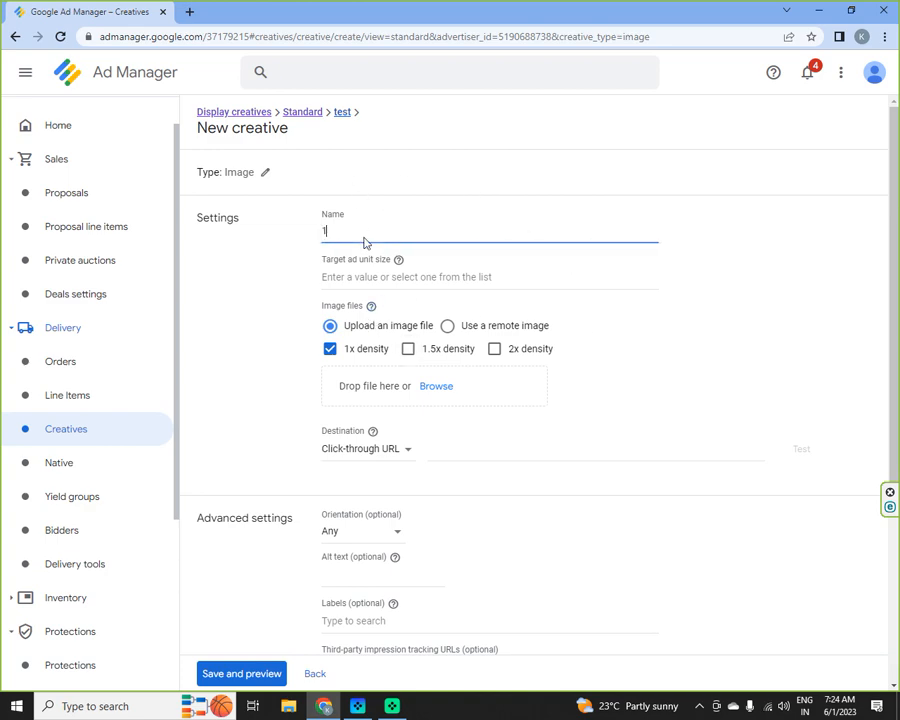
{"action": "left_click", "coordinate": [463, 278]}
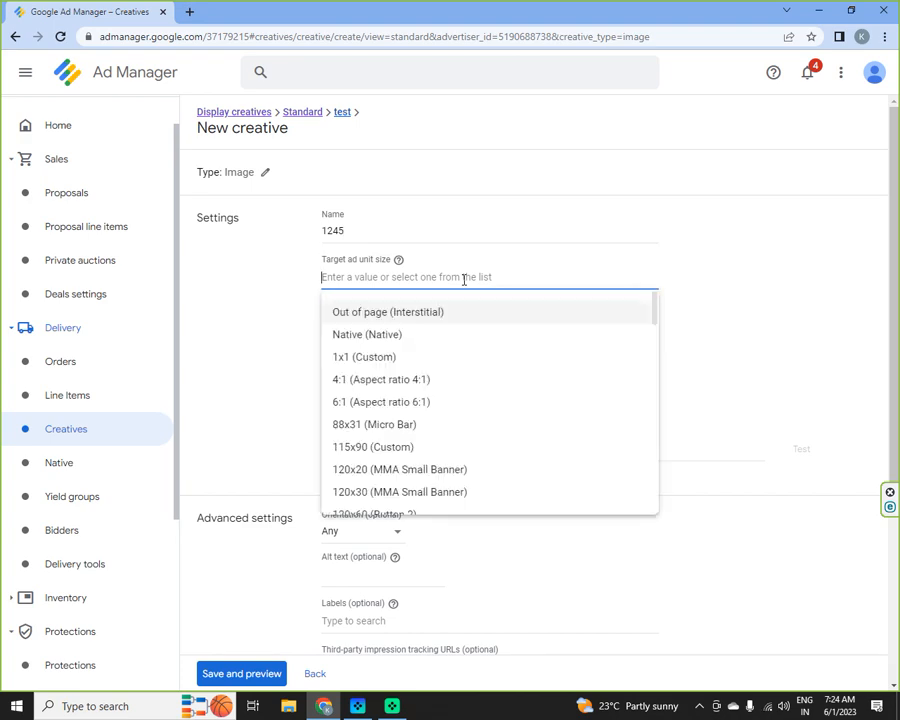
{"action": "type", "text": "300"}
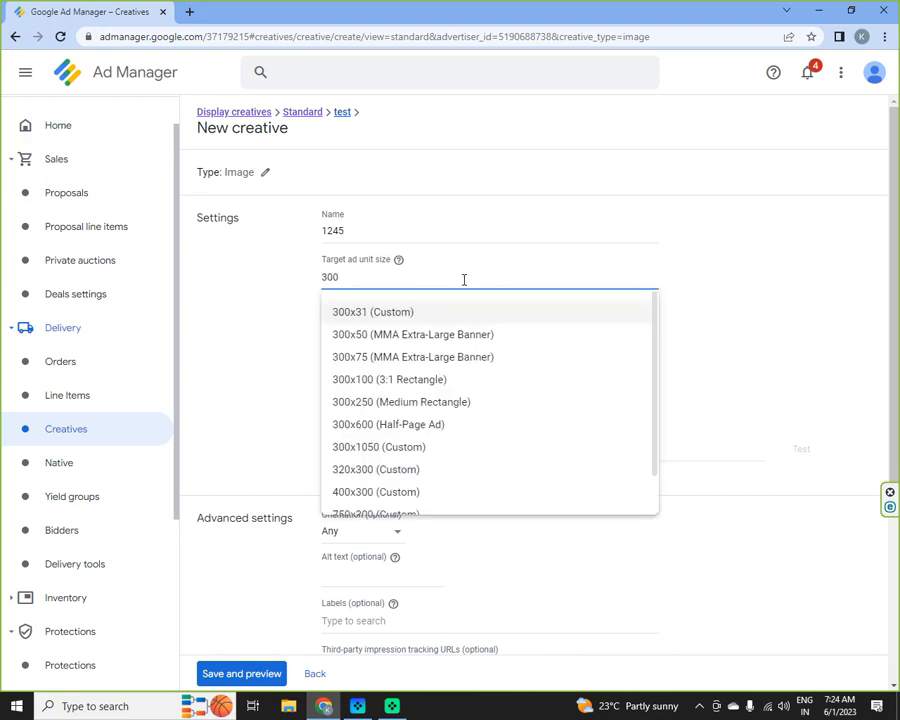
{"action": "left_click", "coordinate": [348, 402]}
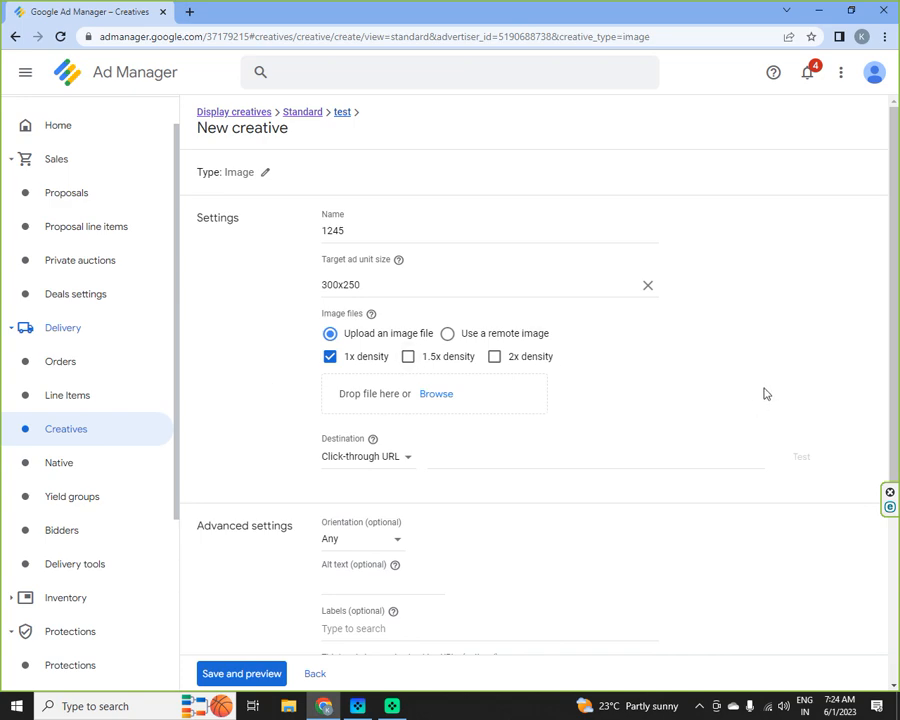
Browse for an image file to upload to the creative, and close the file dialog without choosing one.
{"action": "scroll", "coordinate": [764, 393], "scroll_direction": "down", "scroll_amount": 1}
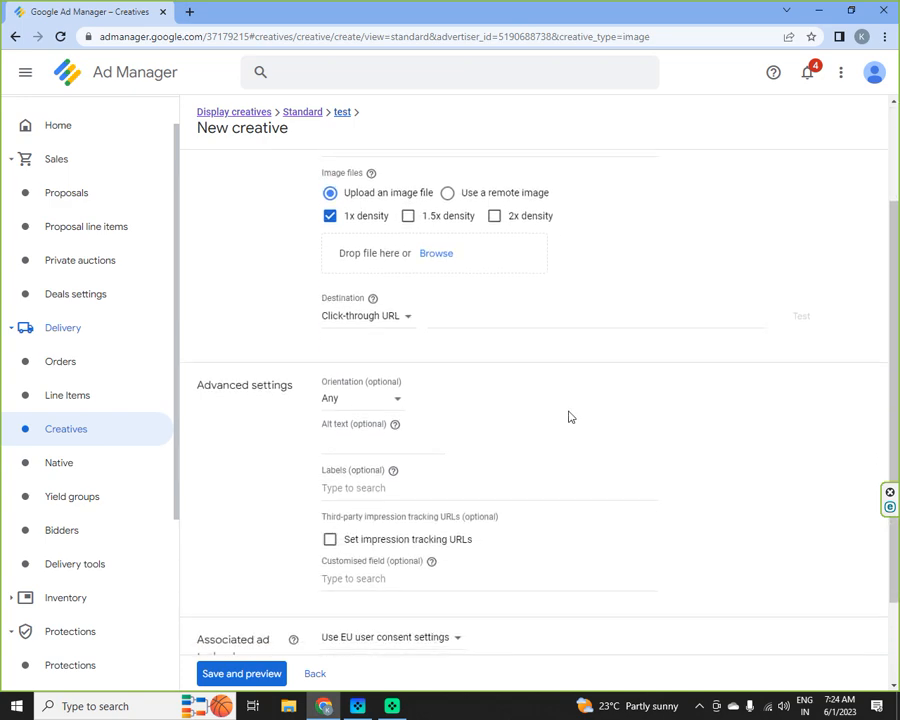
{"action": "left_click", "coordinate": [448, 258]}
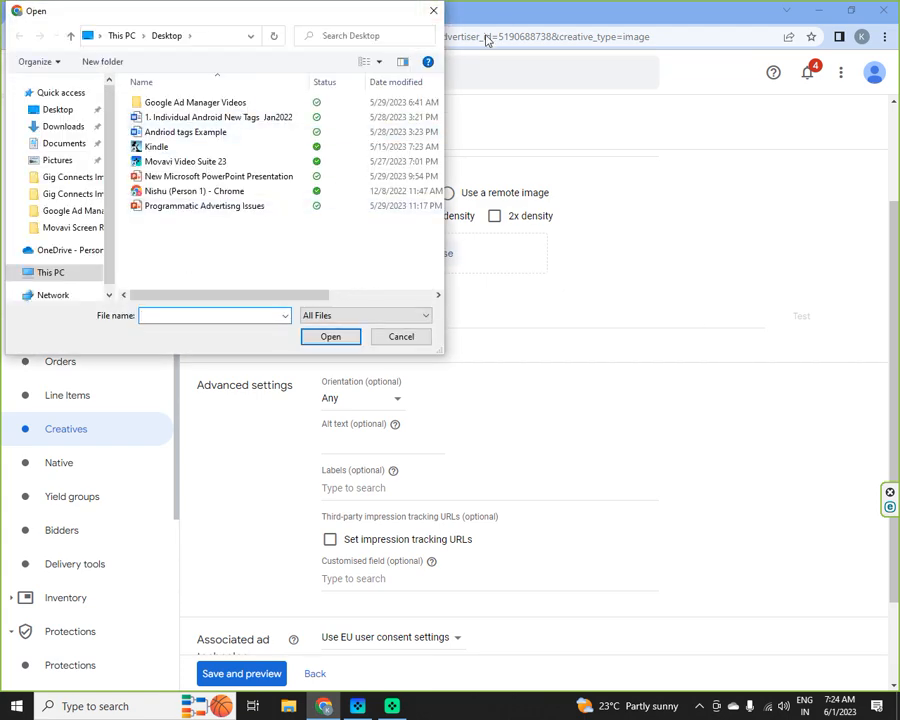
{"action": "left_click", "coordinate": [432, 13]}
{"action": "scroll", "coordinate": [566, 293], "scroll_direction": "down", "scroll_amount": 2}
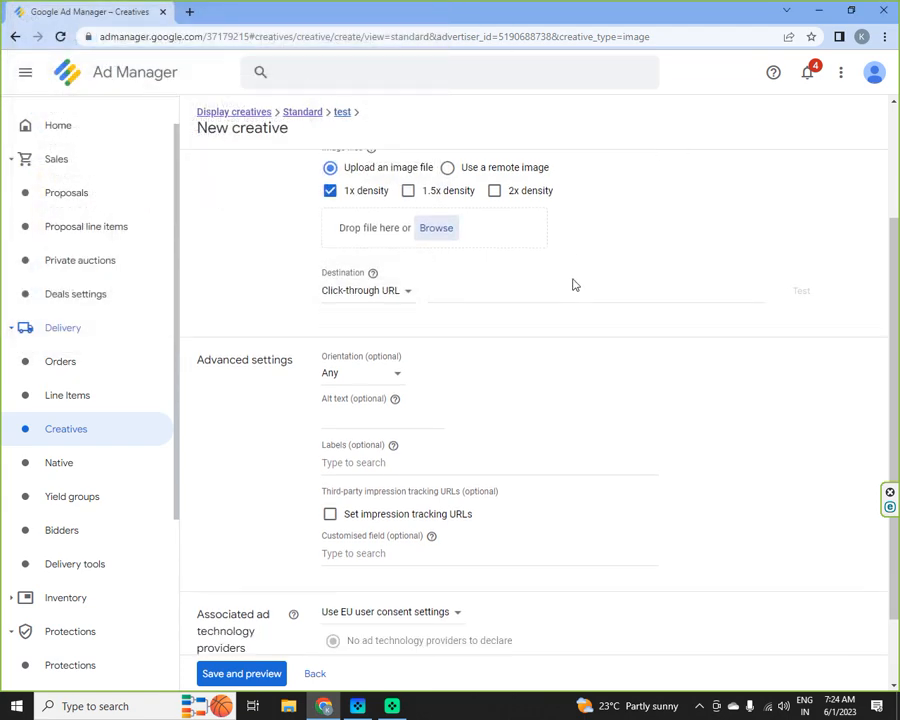
{"action": "scroll", "coordinate": [508, 280], "scroll_direction": "up", "scroll_amount": 4}
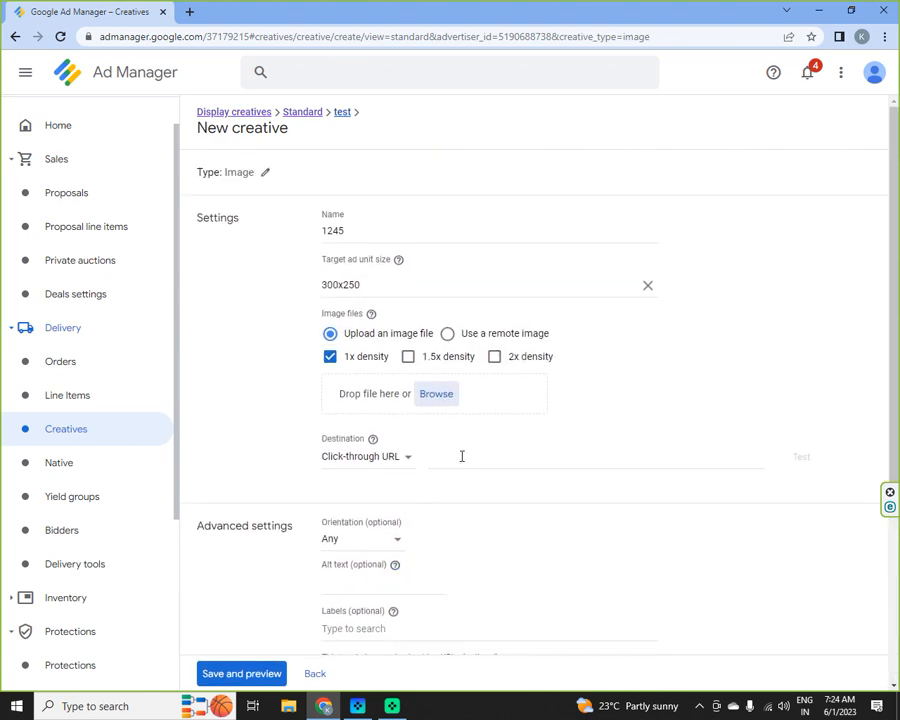
Turn on impression tracking URLs in the creative's advanced settings to view their fields, and turn the option back off.
{"action": "scroll", "coordinate": [452, 459], "scroll_direction": "down", "scroll_amount": 3}
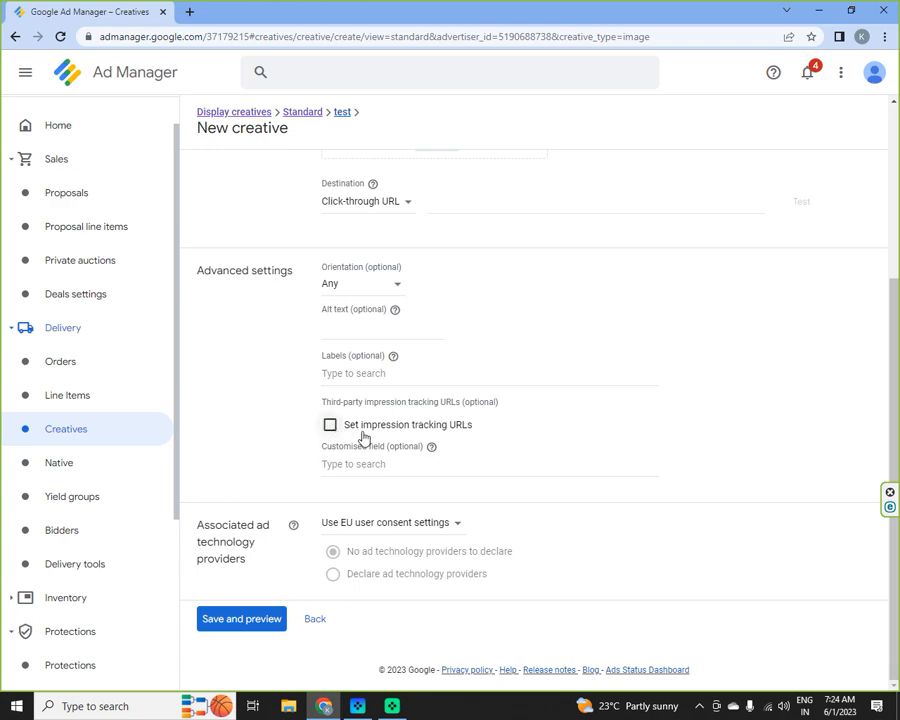
{"action": "left_click", "coordinate": [330, 426]}
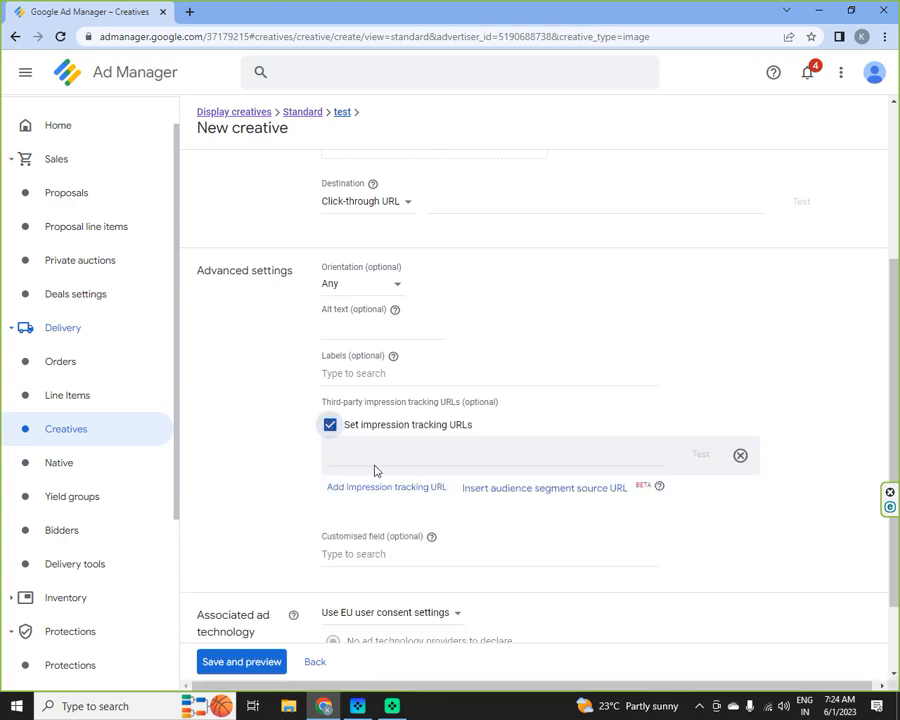
{"action": "left_click", "coordinate": [330, 425]}
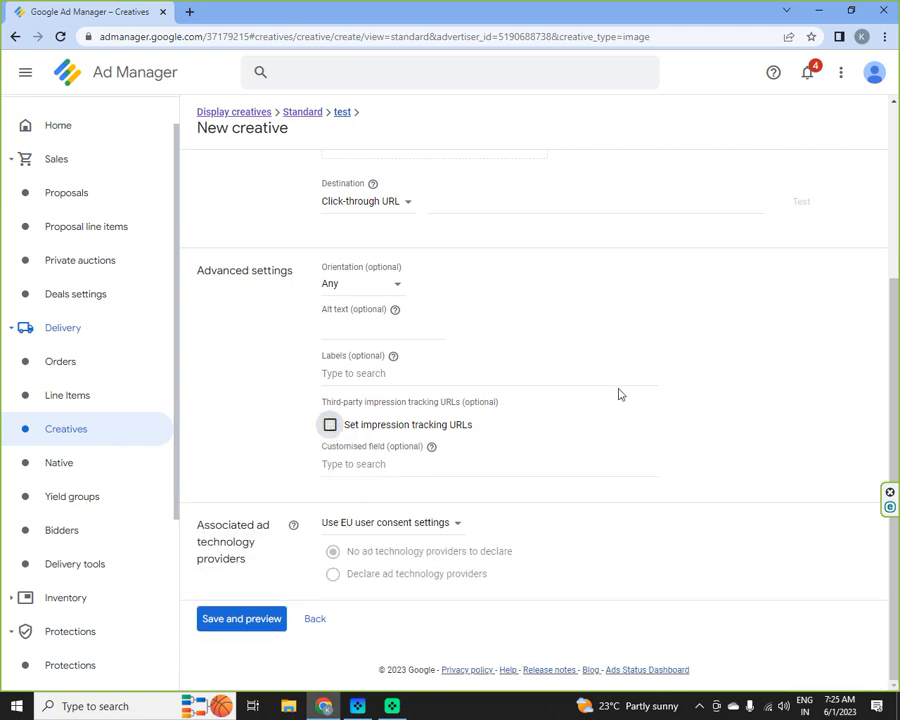
{"action": "scroll", "coordinate": [618, 394], "scroll_direction": "up", "scroll_amount": 3}
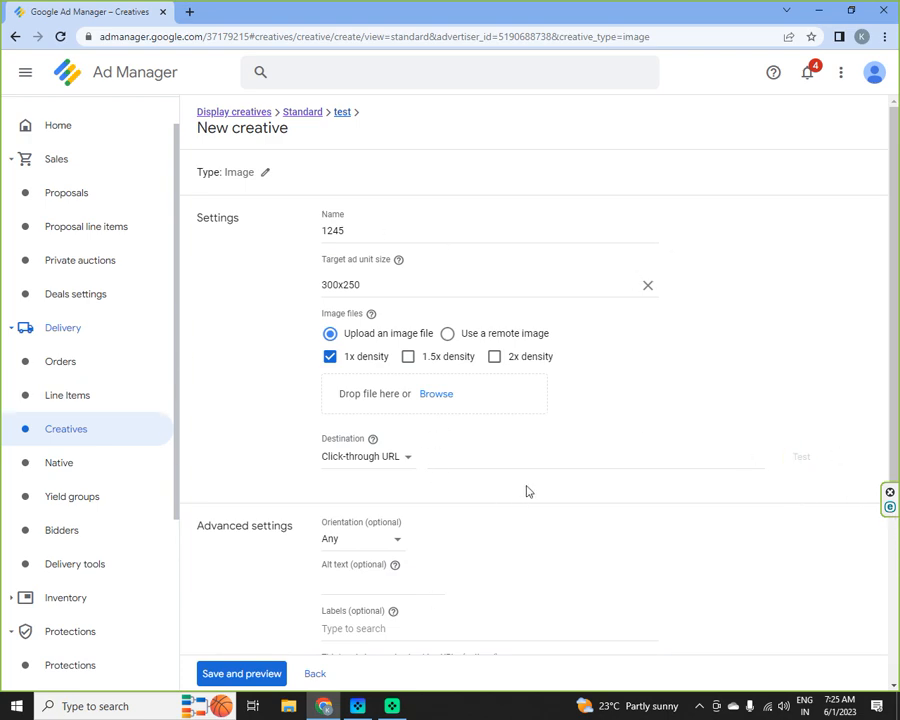
Leave the unsaved creative and look over the VAST creatives with their advertisers, types and sizes.
{"action": "left_click", "coordinate": [81, 439]}
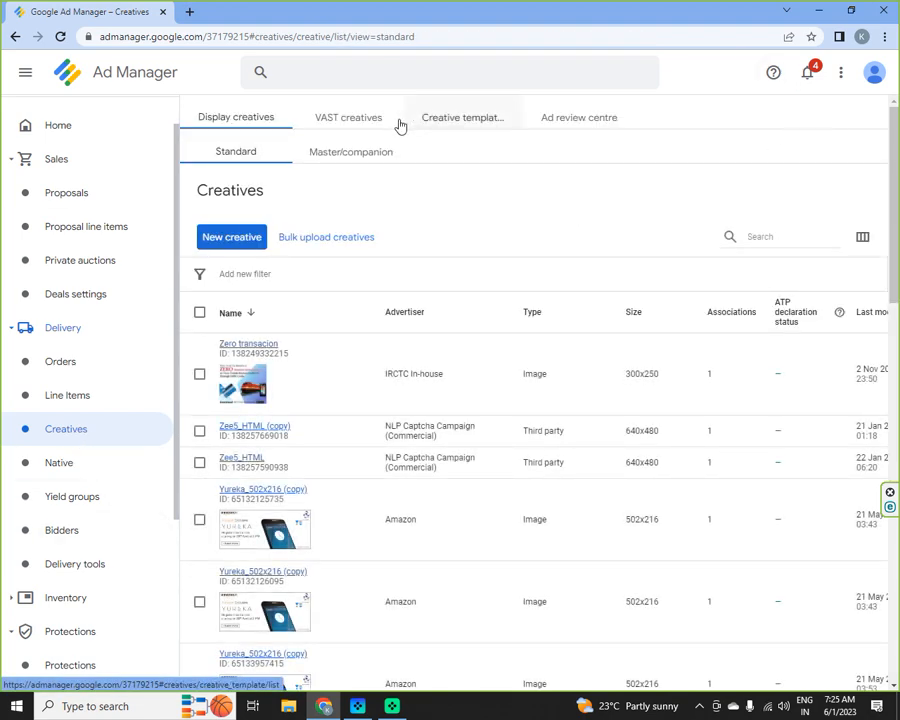
{"action": "left_click", "coordinate": [357, 118]}
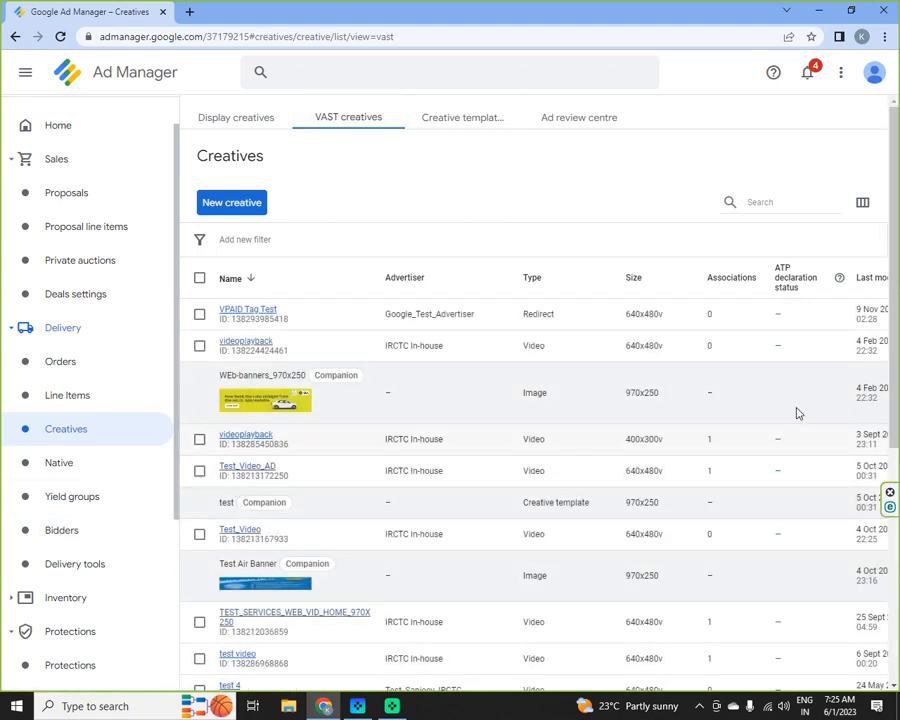
{"action": "scroll", "coordinate": [527, 428], "scroll_direction": "down", "scroll_amount": 2}
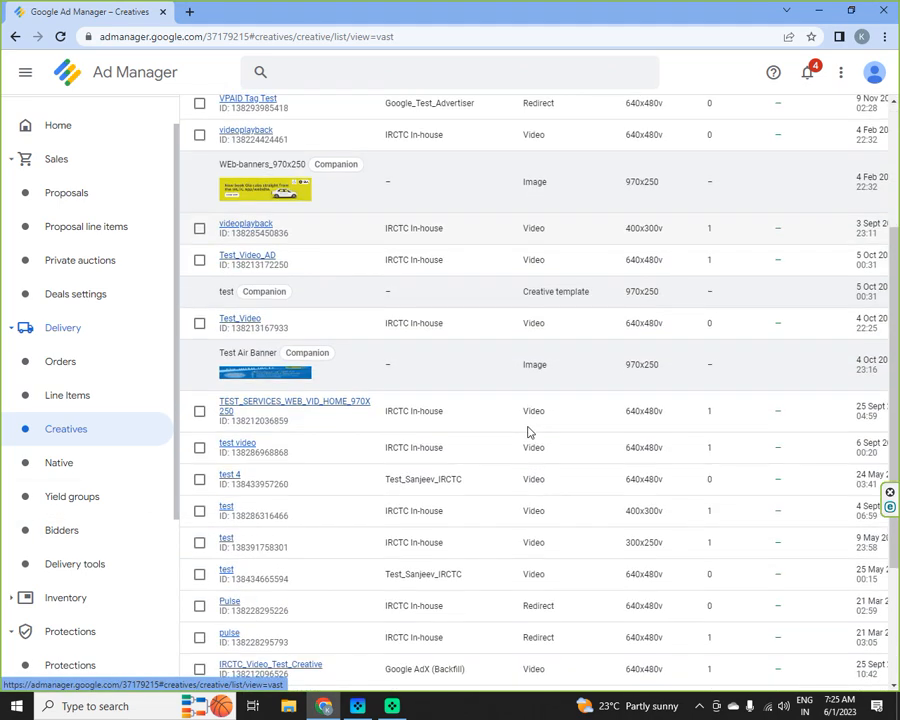
{"action": "scroll", "coordinate": [513, 424], "scroll_direction": "up", "scroll_amount": 2}
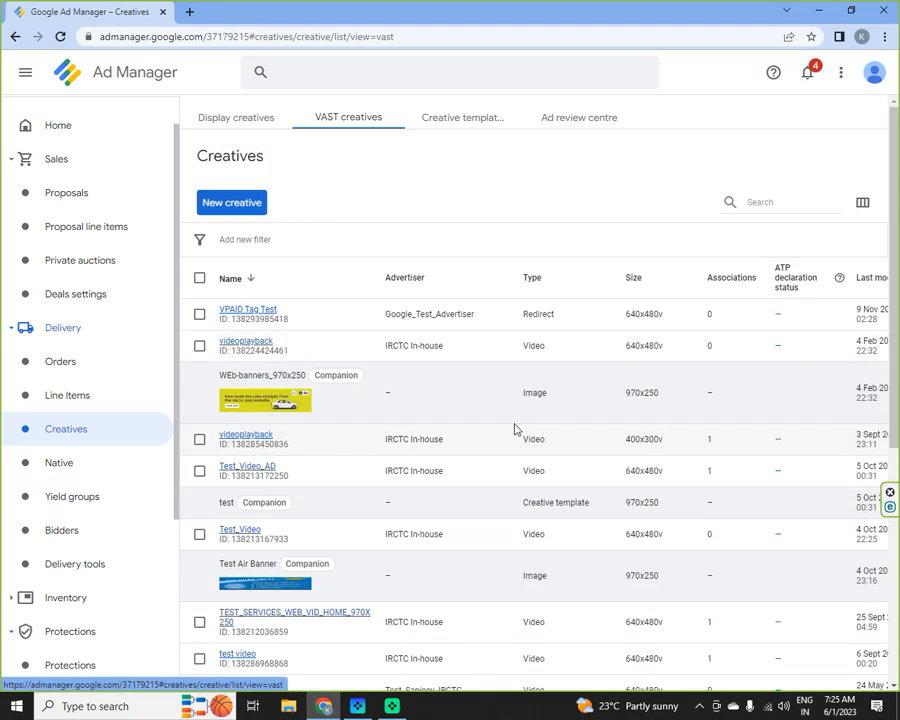
View the active creative templates and look over their descriptions and types.
{"action": "left_click", "coordinate": [470, 118]}
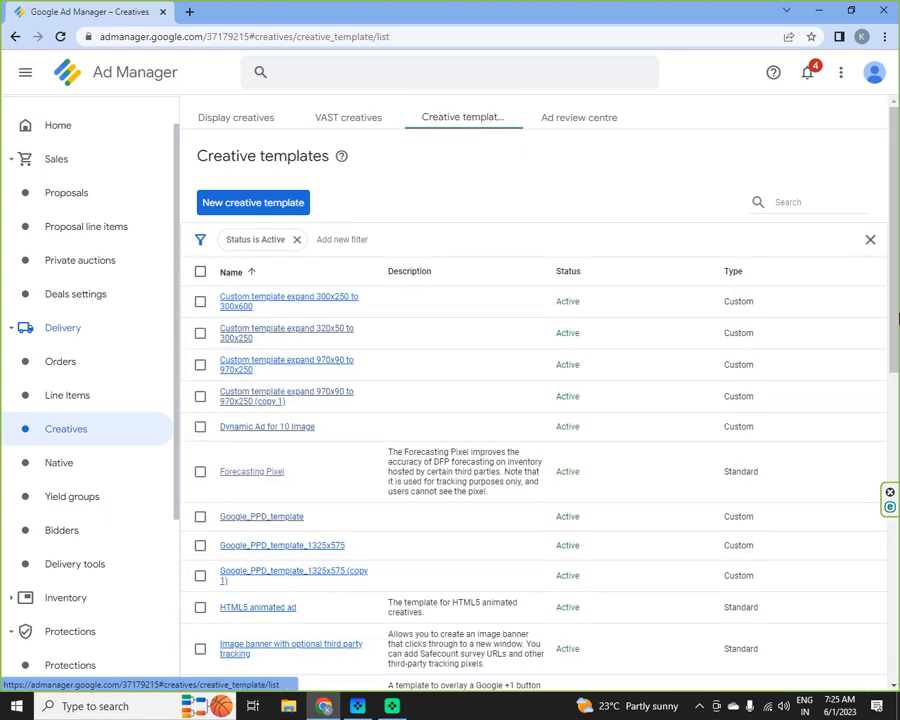
{"action": "scroll", "coordinate": [751, 468], "scroll_direction": "down", "scroll_amount": 3}
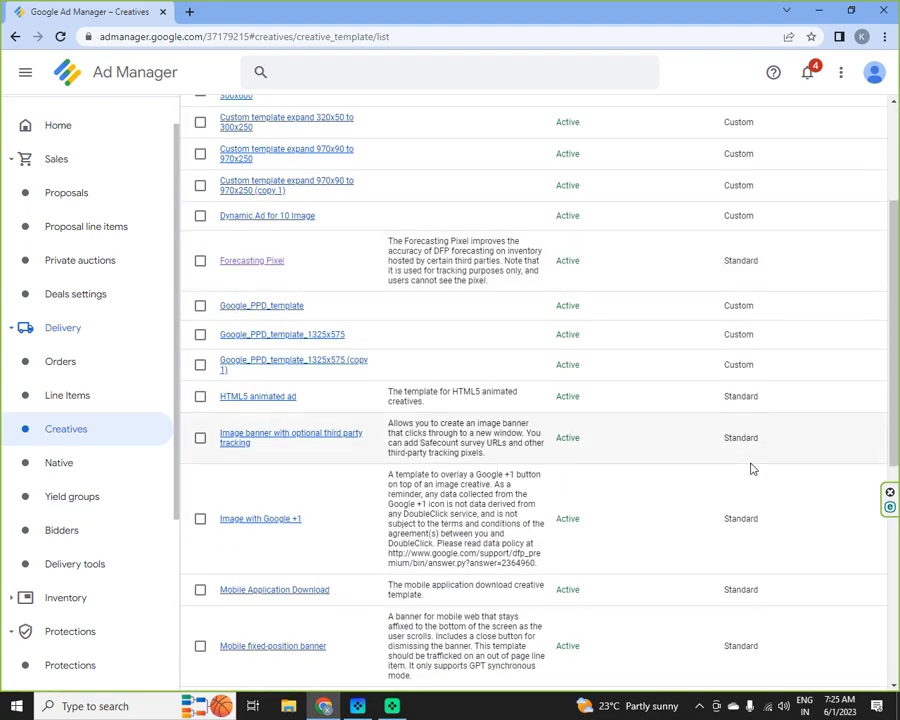
{"action": "scroll", "coordinate": [752, 468], "scroll_direction": "down", "scroll_amount": 4}
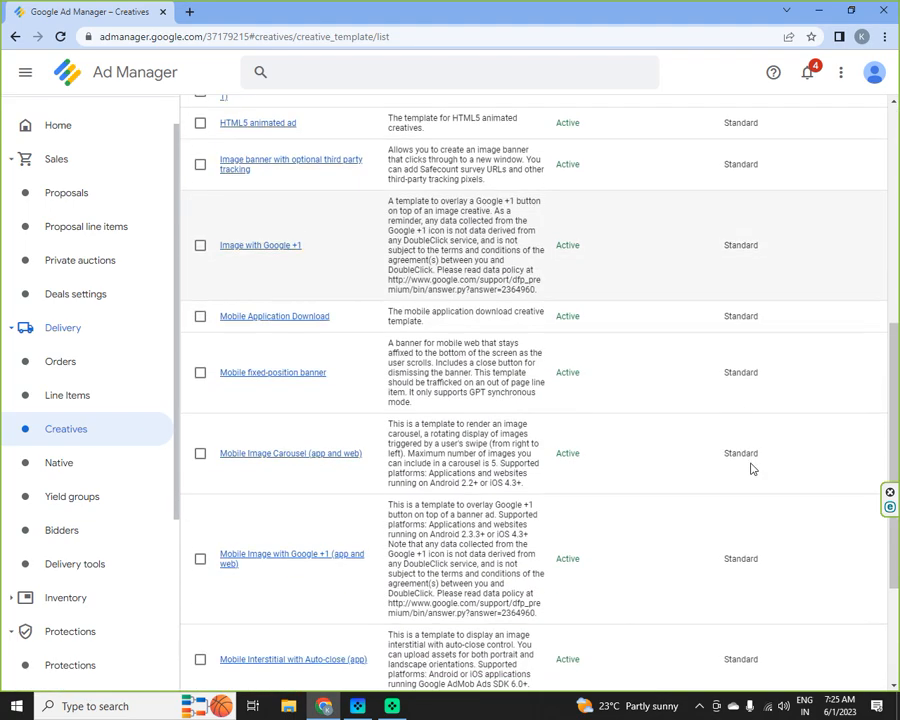
{"action": "scroll", "coordinate": [752, 468], "scroll_direction": "up", "scroll_amount": 6}
{"action": "scroll", "coordinate": [752, 468], "scroll_direction": "up", "scroll_amount": 1}
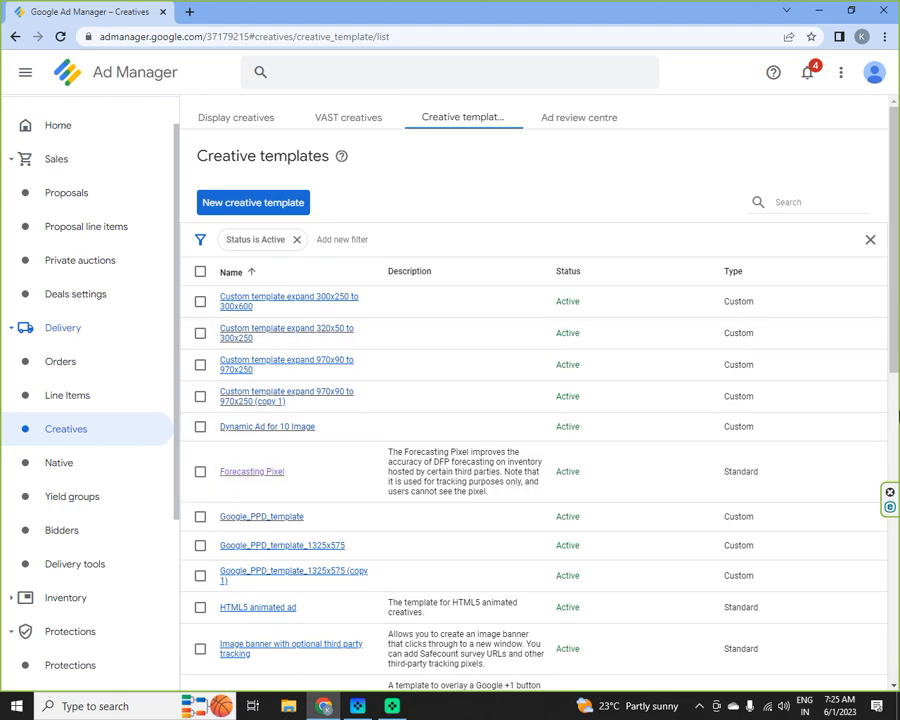
View the Ad review centre's display ads, checking the available filter criteria and the search-by-image option.
{"action": "left_click", "coordinate": [586, 115]}
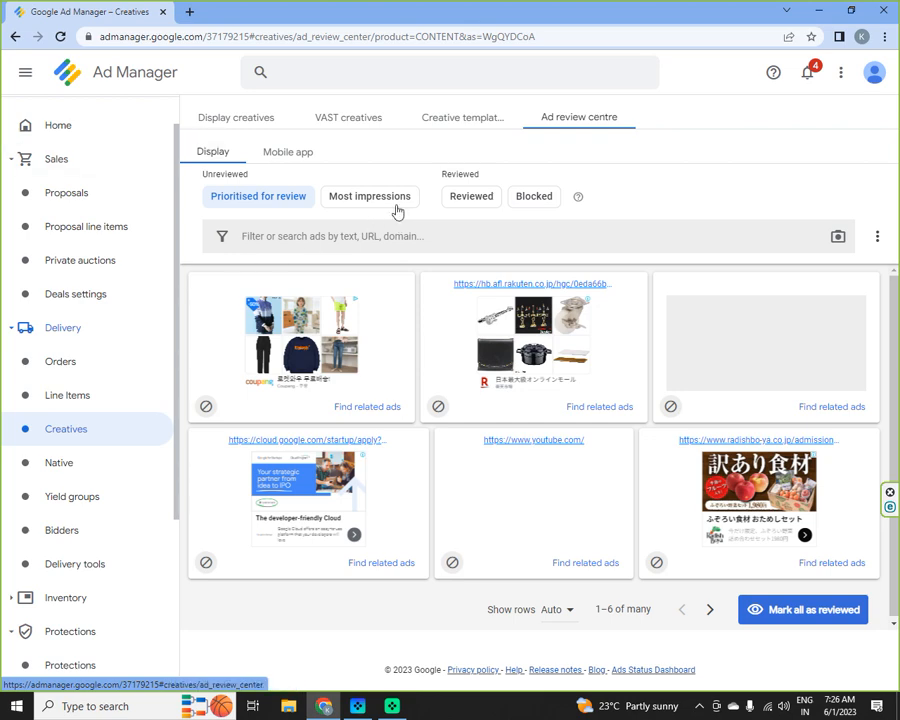
{"action": "left_click", "coordinate": [351, 235]}
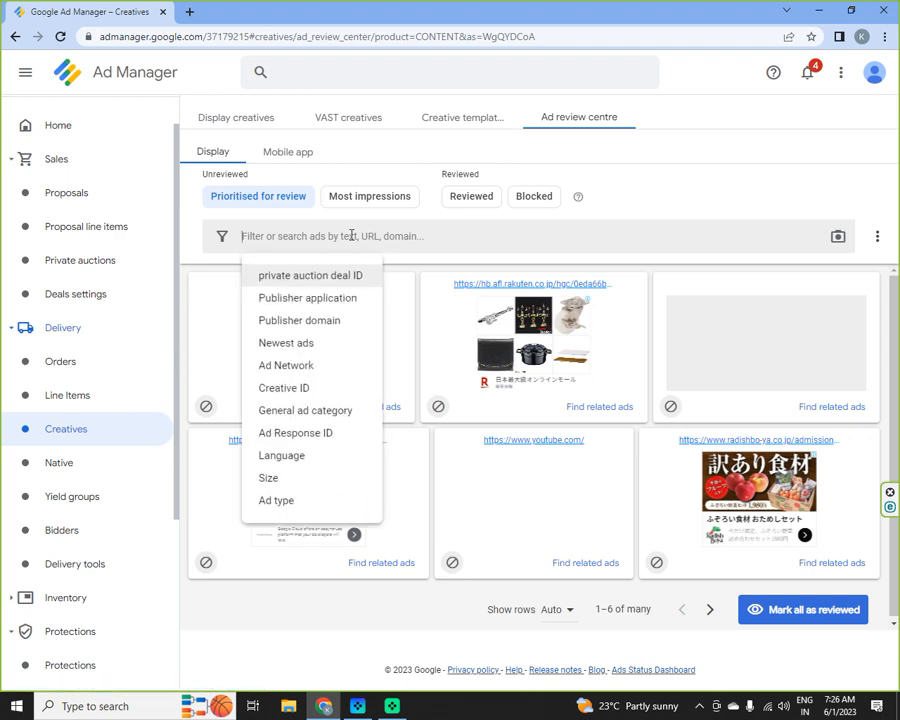
{"action": "left_click", "coordinate": [839, 237]}
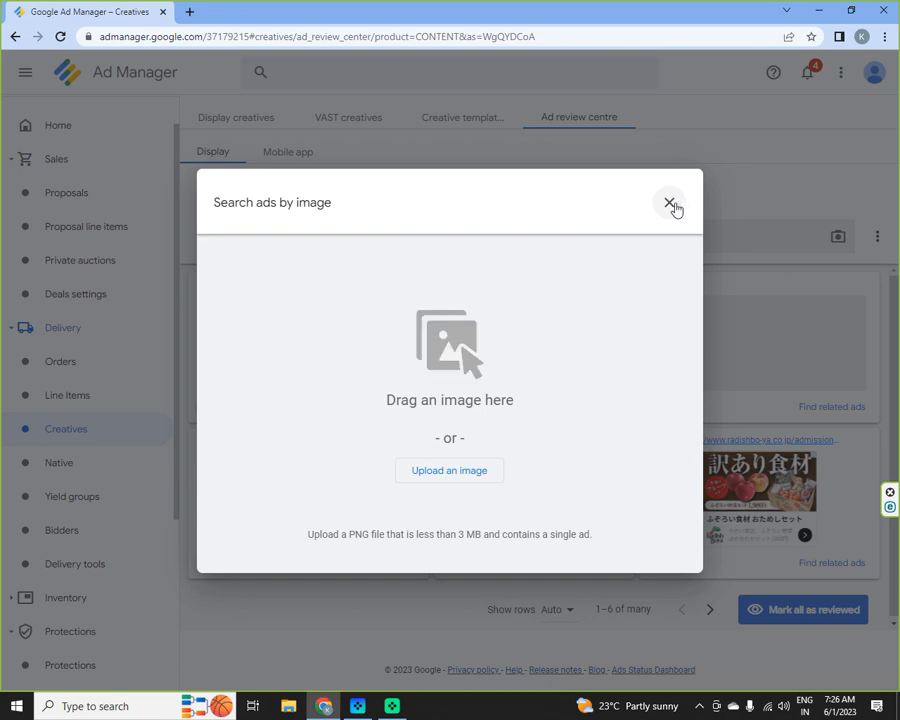
{"action": "left_click", "coordinate": [670, 204]}
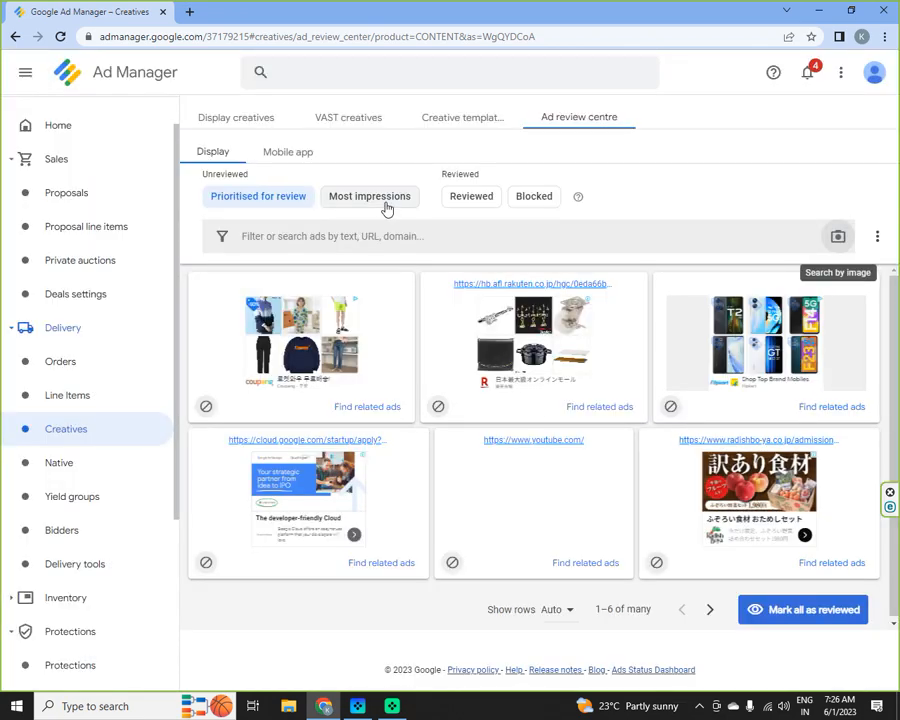
View the display ads by most impressions, reviewed and blocked, and look over the mobile app ads.
{"action": "left_click", "coordinate": [386, 202]}
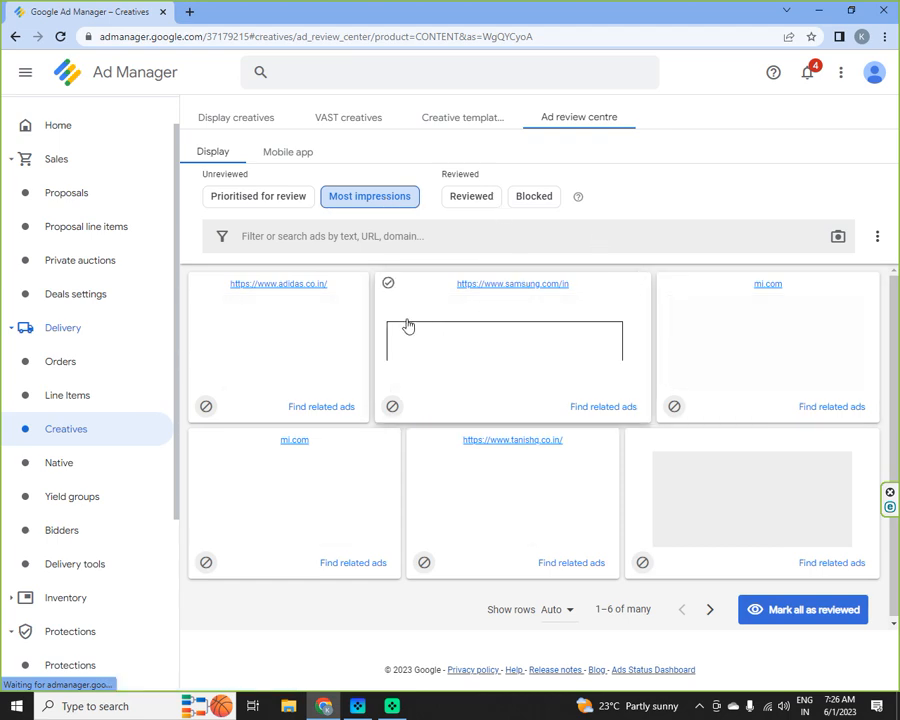
{"action": "left_click", "coordinate": [474, 199]}
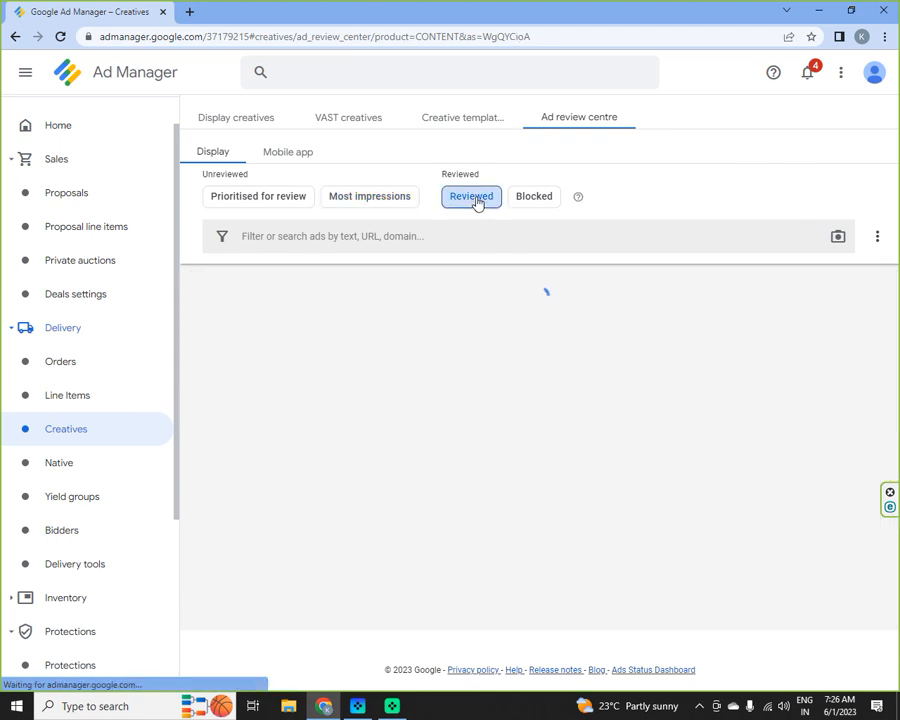
{"action": "left_click", "coordinate": [536, 199]}
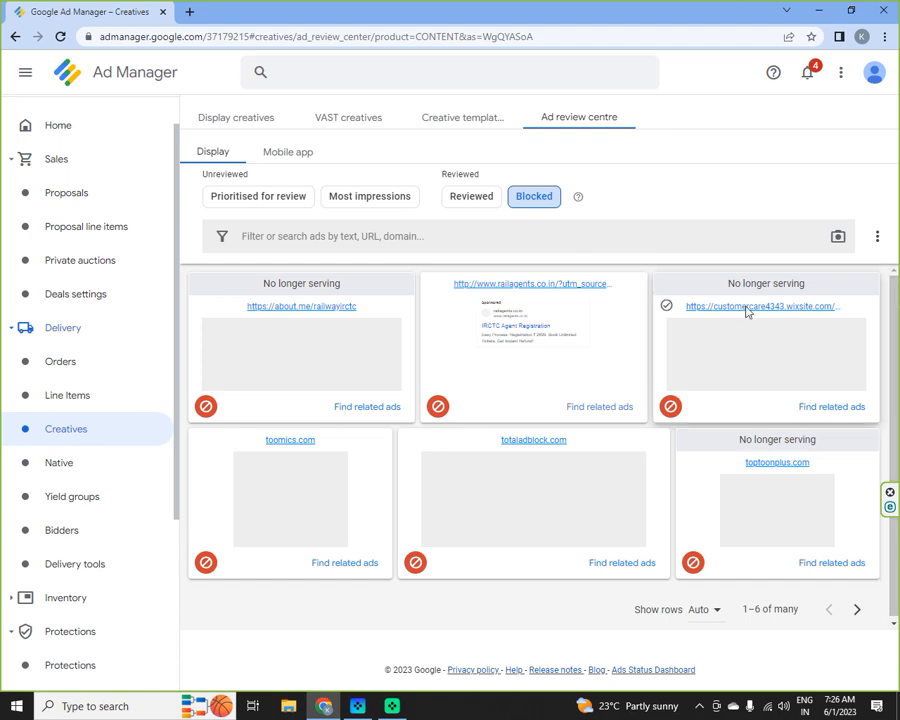
{"action": "left_click", "coordinate": [301, 155]}
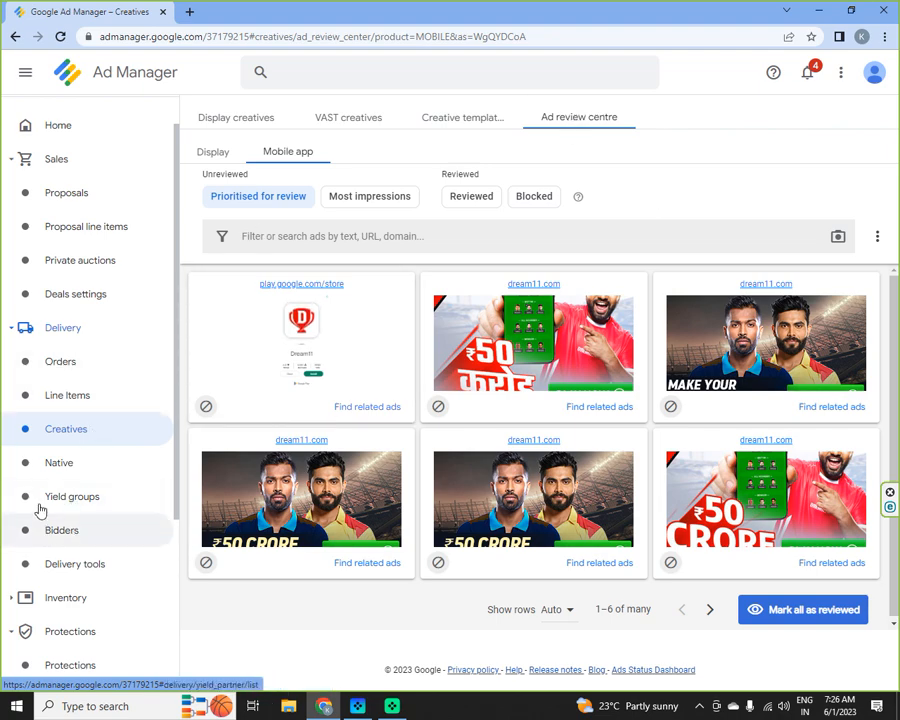
View the native styles and look over their targeting, status, sizes and formats.
{"action": "left_click", "coordinate": [62, 467]}
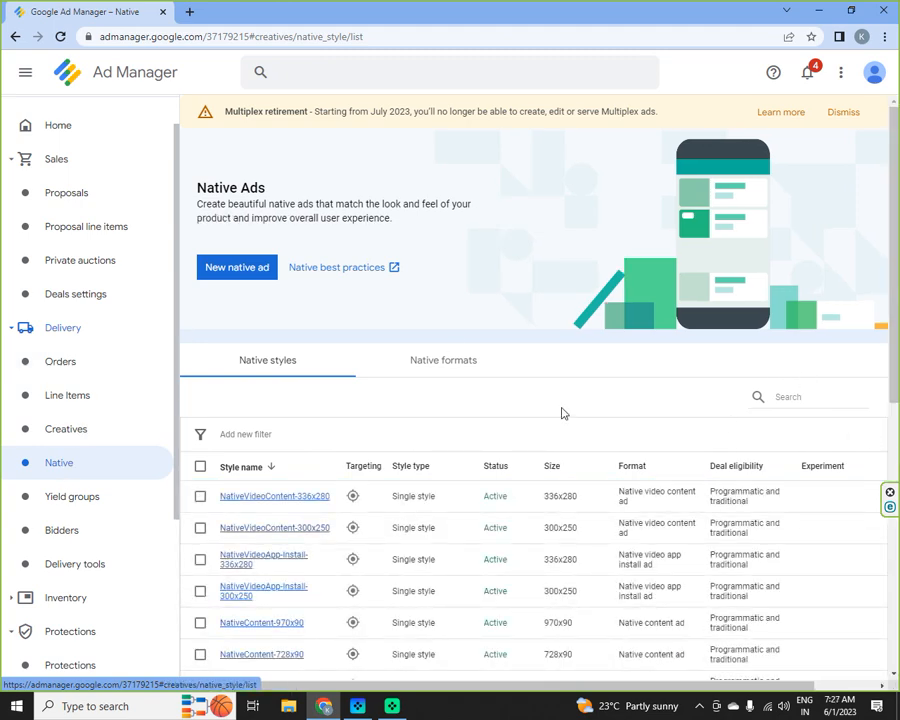
{"action": "scroll", "coordinate": [532, 407], "scroll_direction": "down", "scroll_amount": 3}
{"action": "scroll", "coordinate": [532, 407], "scroll_direction": "up", "scroll_amount": 3}
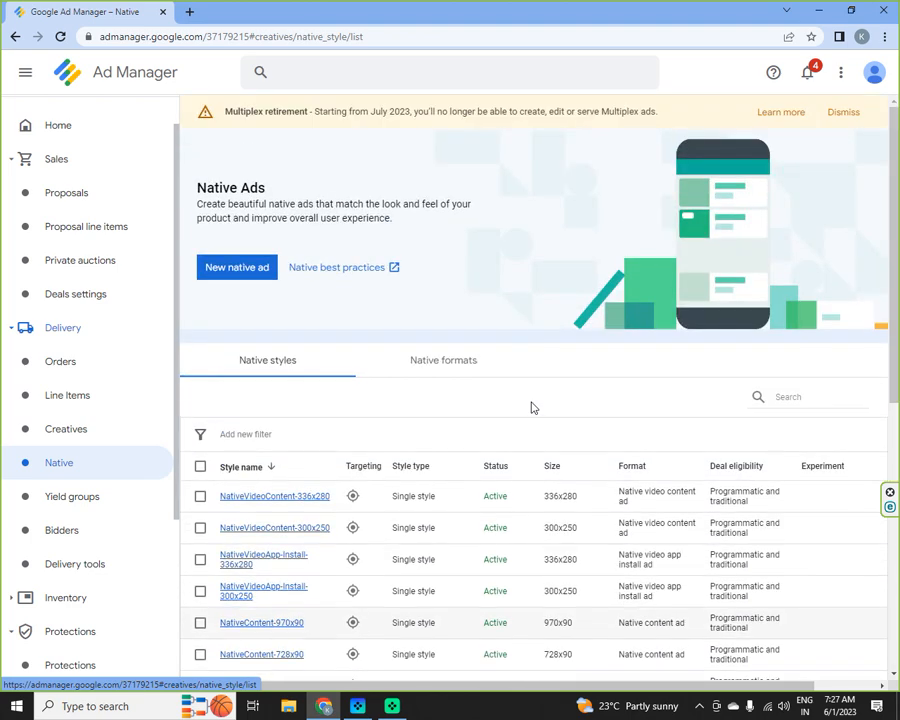
Start a single native ad in the Guided design editor, keeping Customisable for in-feed, Fluid, Native content ad and Top image, and continue to styling.
{"action": "left_click", "coordinate": [245, 270]}
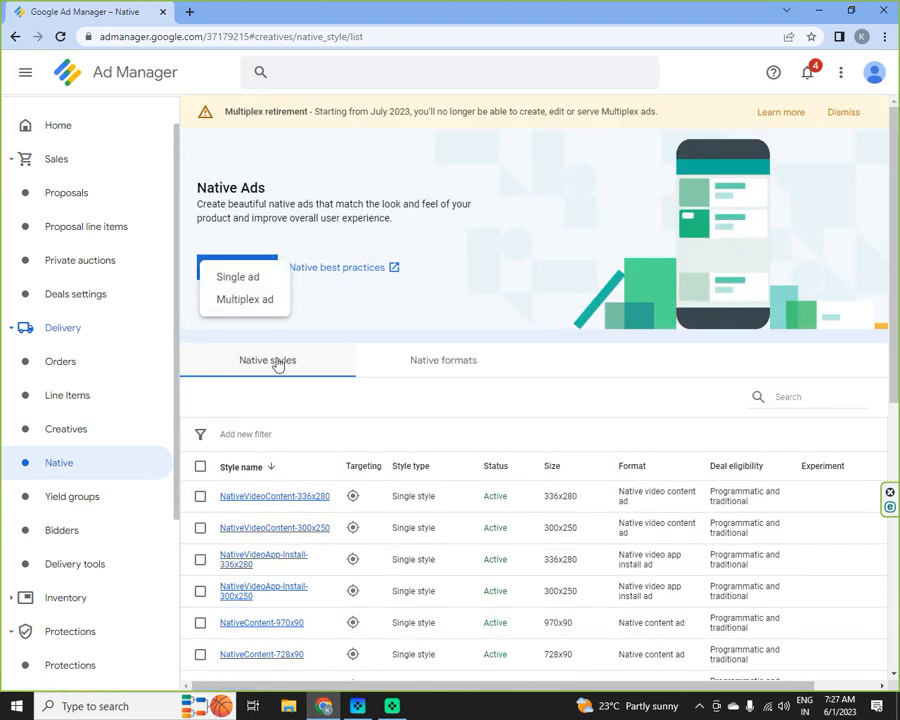
{"action": "left_click", "coordinate": [244, 278]}
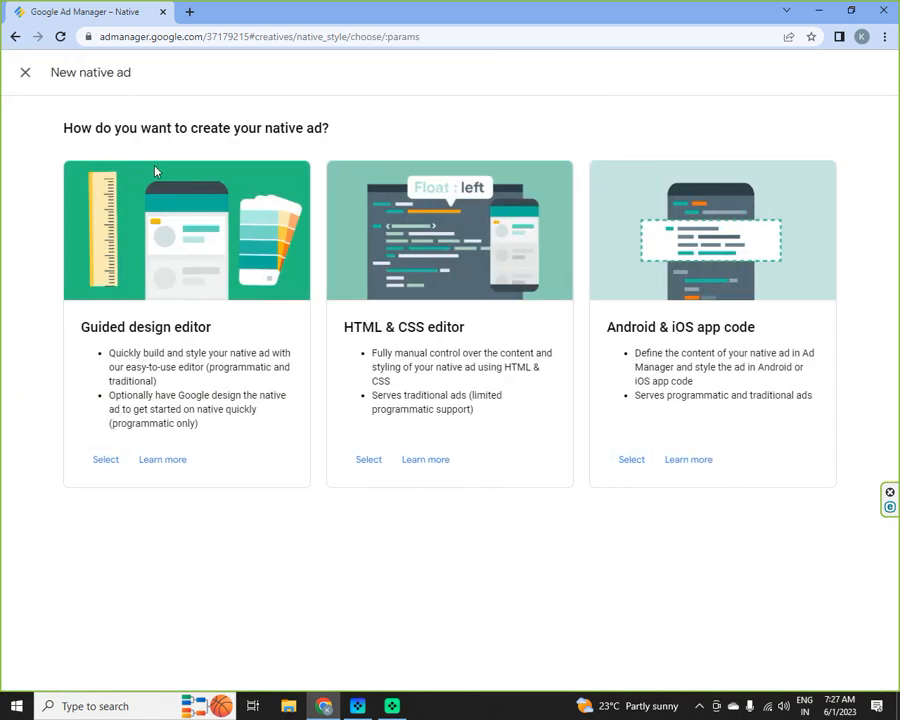
{"action": "left_click", "coordinate": [105, 460]}
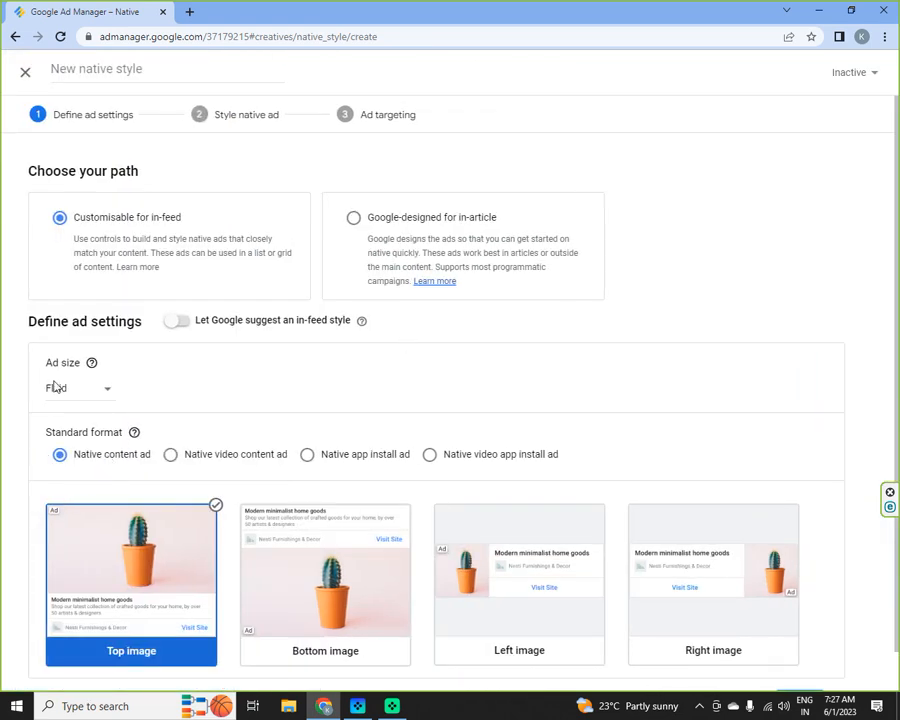
{"action": "scroll", "coordinate": [420, 371], "scroll_direction": "down", "scroll_amount": 1}
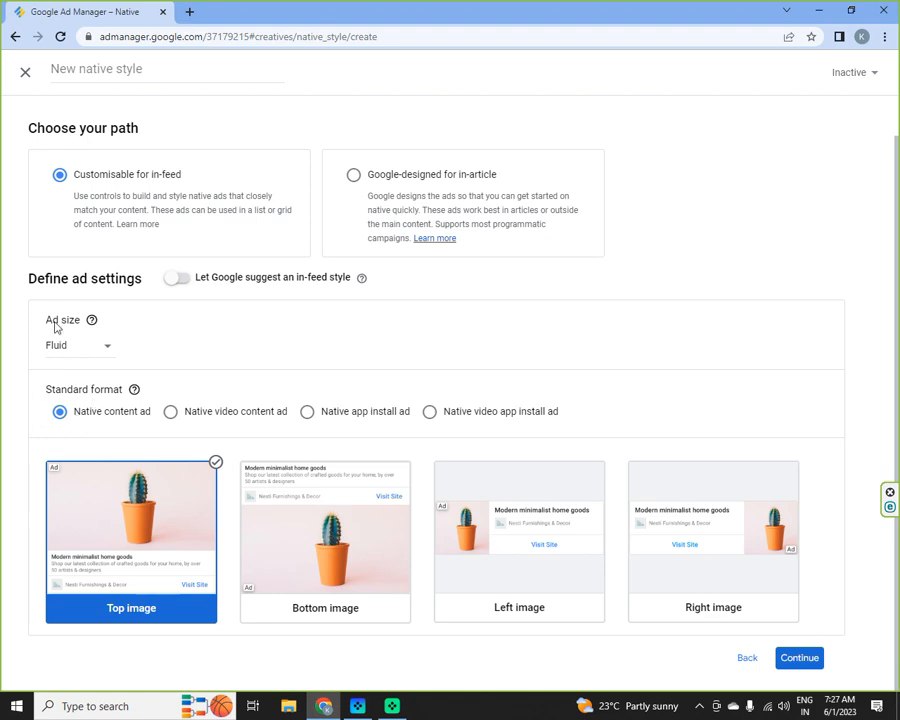
{"action": "left_click", "coordinate": [806, 657]}
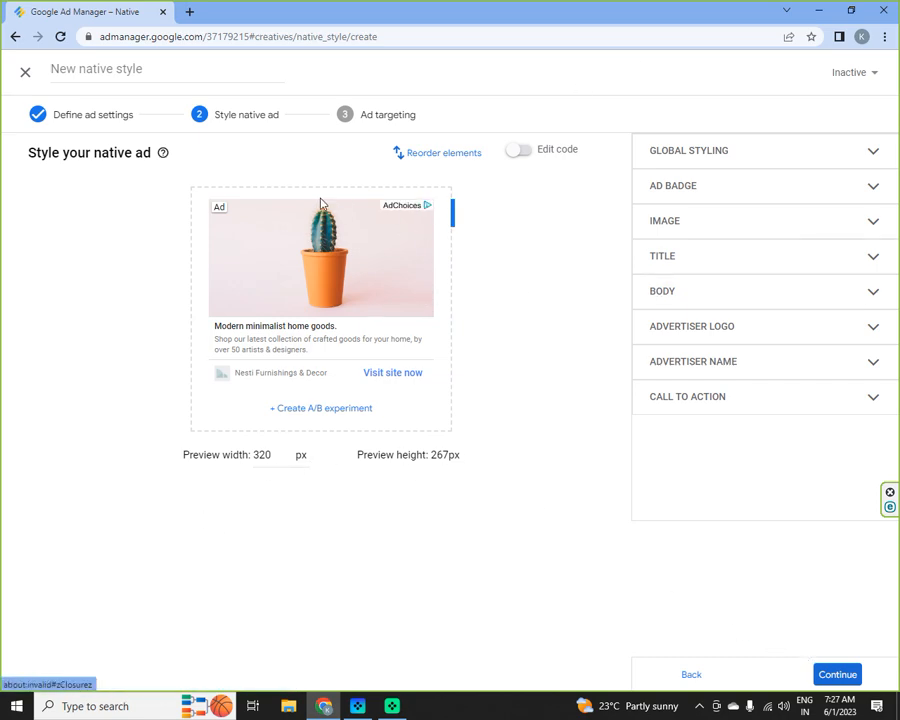
Review the native ad's styling options for global styling, ad badge, image and title.
{"action": "left_click", "coordinate": [875, 156]}
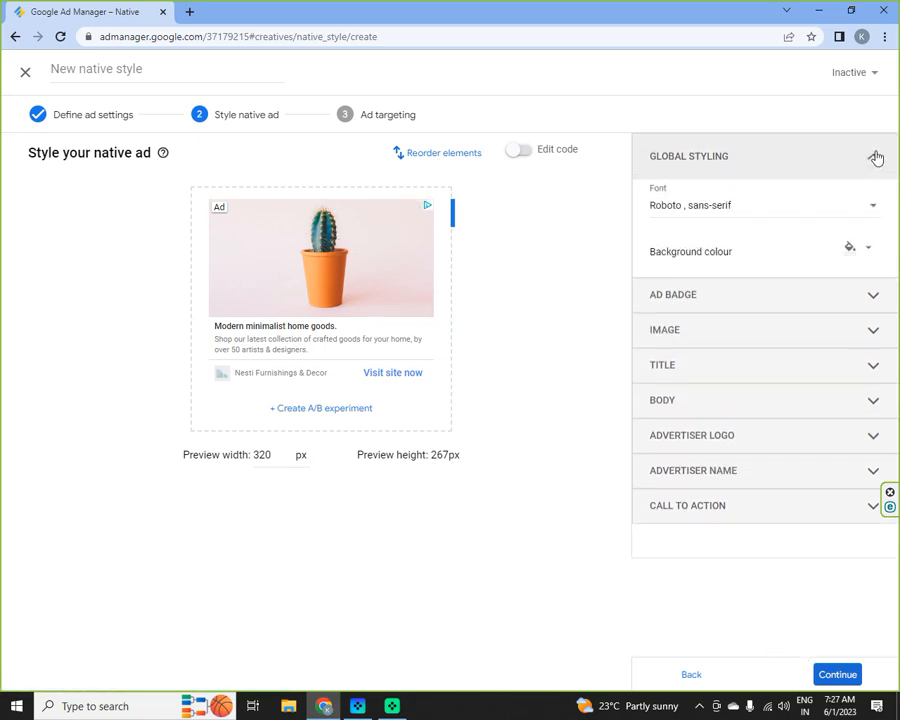
{"action": "left_click", "coordinate": [872, 155]}
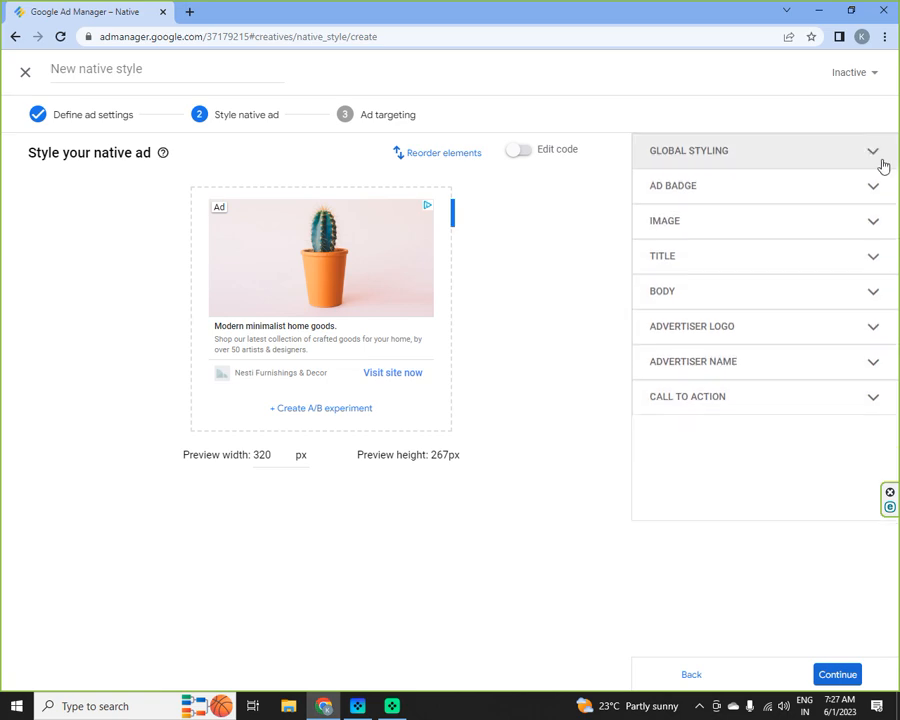
{"action": "left_click", "coordinate": [875, 190]}
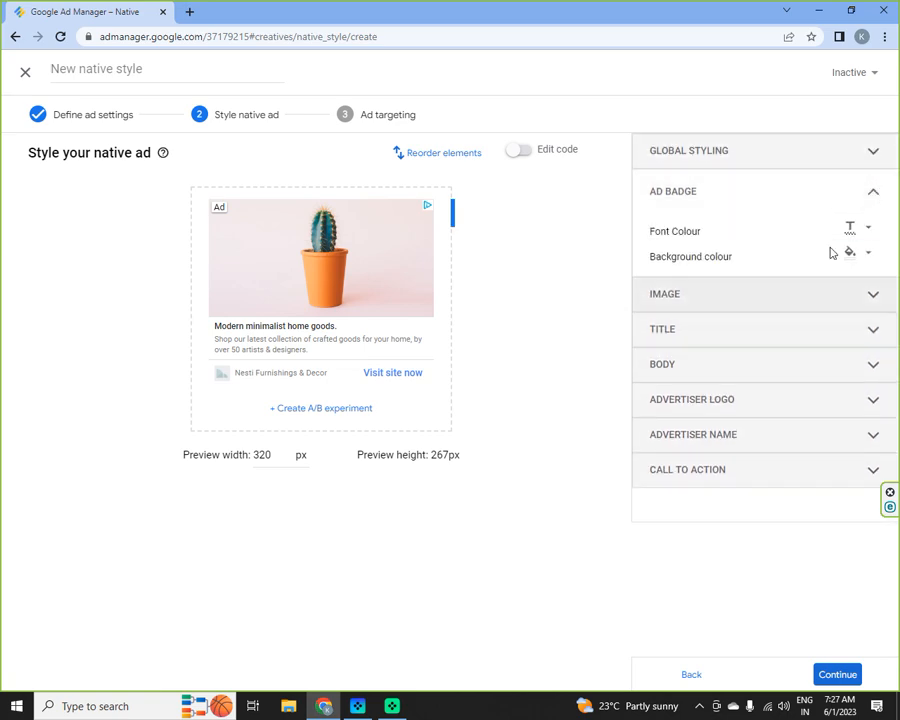
{"action": "left_click", "coordinate": [876, 196]}
{"action": "left_click", "coordinate": [878, 225]}
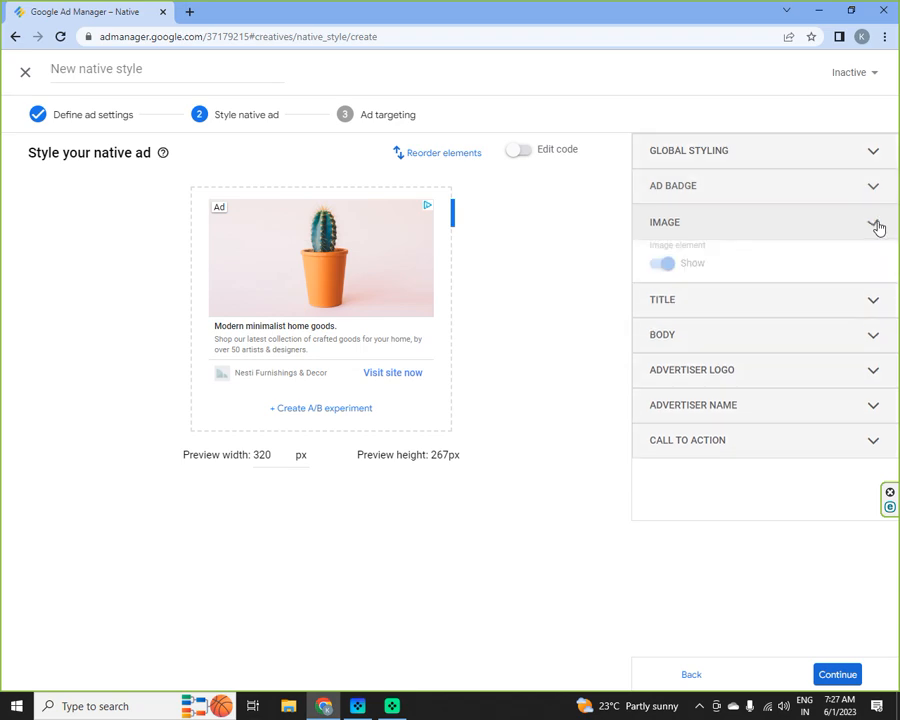
{"action": "left_click", "coordinate": [878, 230]}
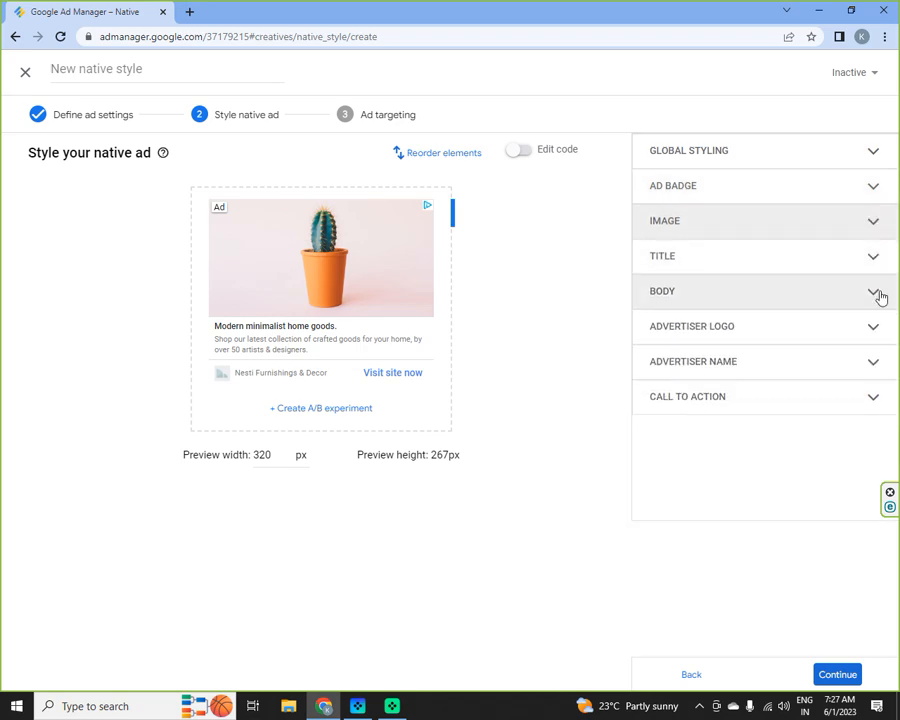
{"action": "left_click", "coordinate": [878, 262]}
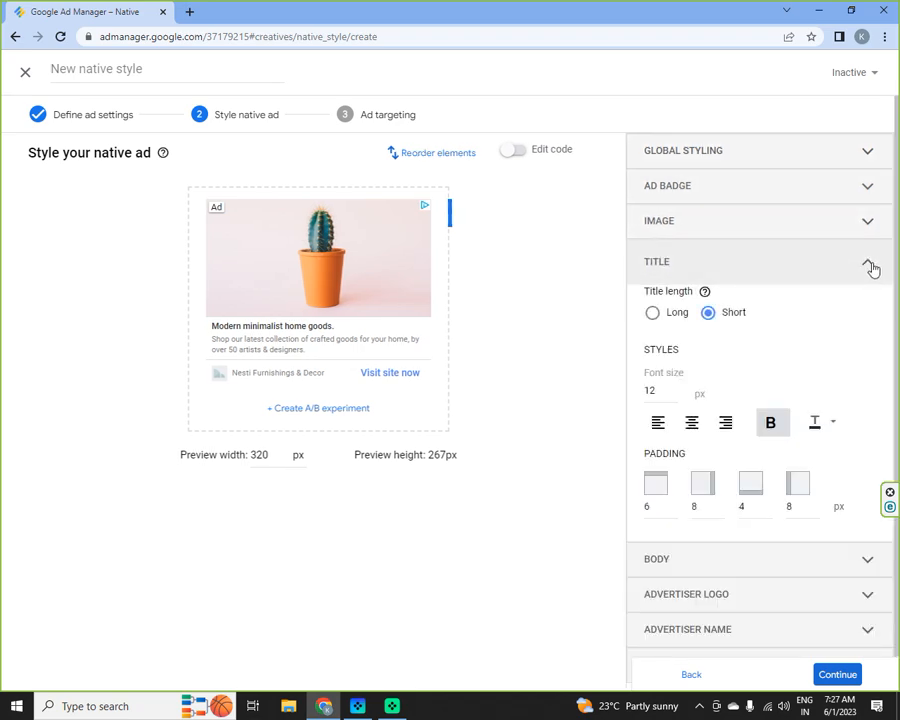
{"action": "left_click", "coordinate": [872, 266]}
Review the native ad's styling options for body, advertiser logo, advertiser name and call to action.
{"action": "left_click", "coordinate": [872, 295]}
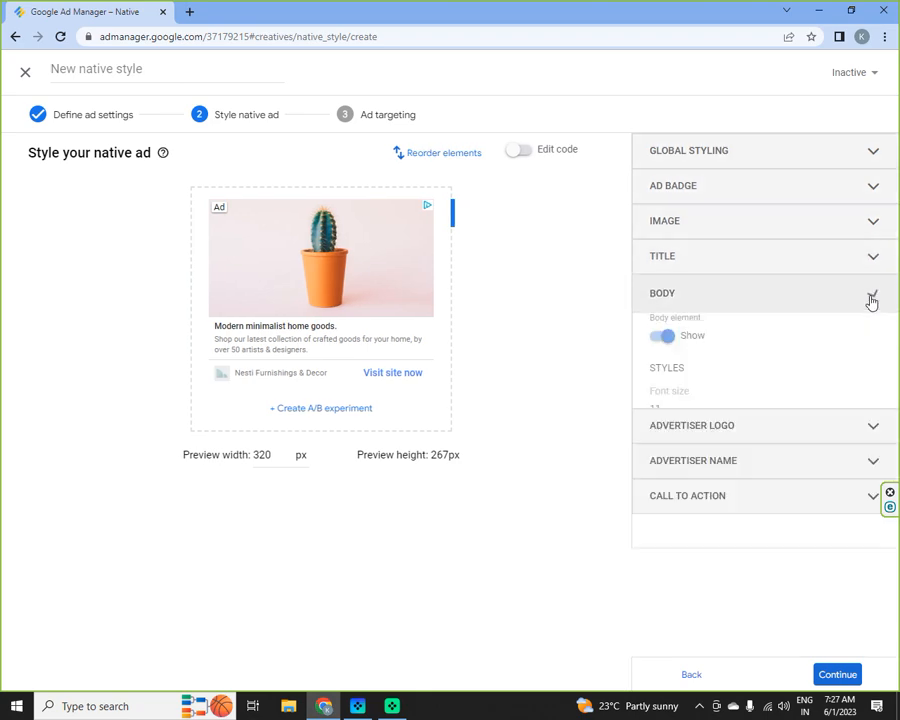
{"action": "left_click", "coordinate": [874, 298]}
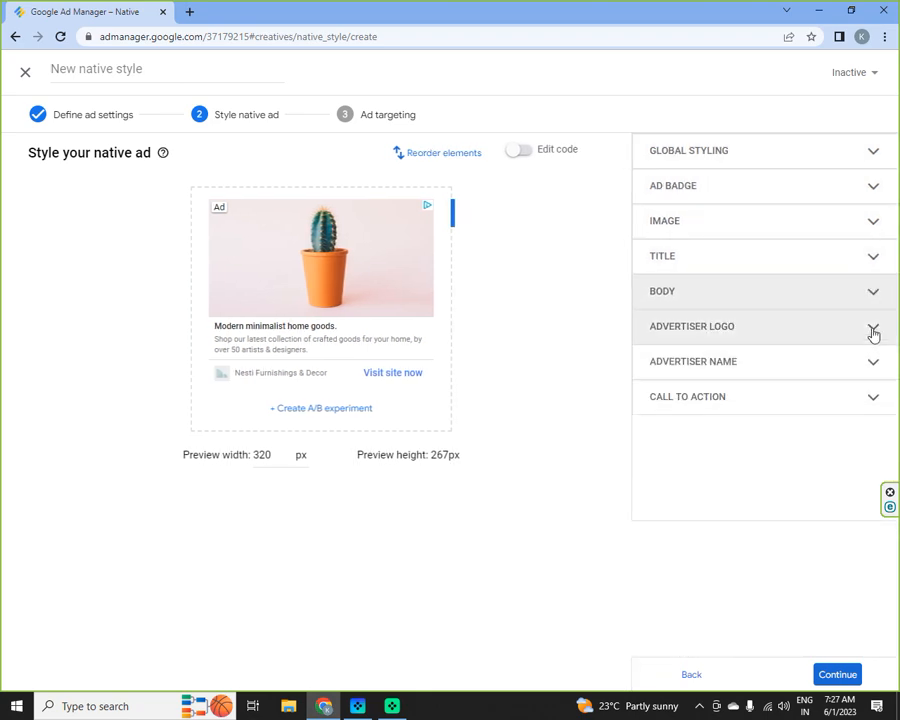
{"action": "left_click", "coordinate": [876, 330]}
{"action": "left_click", "coordinate": [877, 336]}
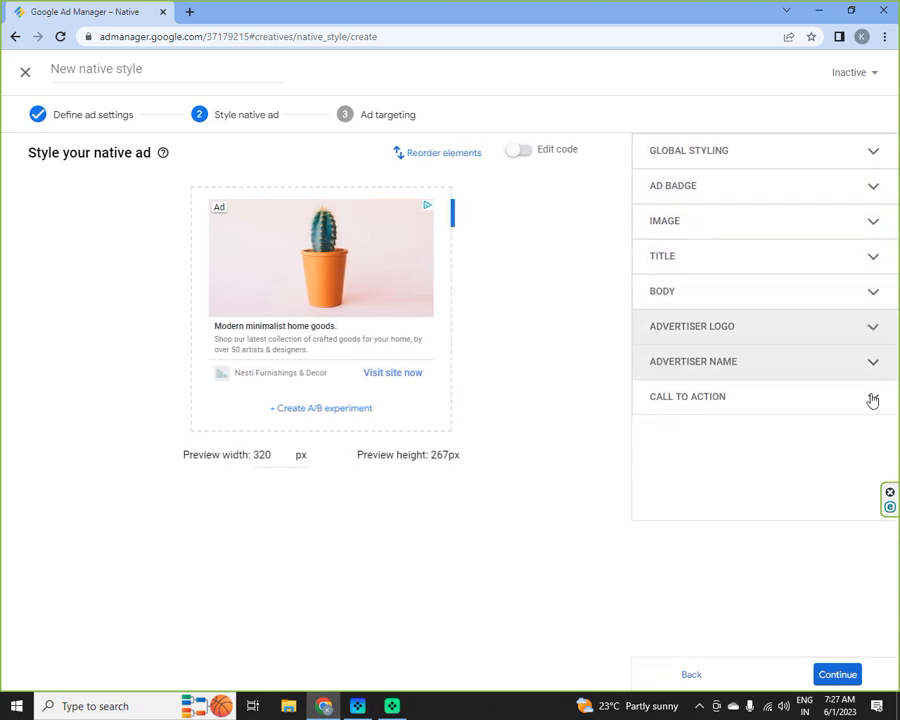
{"action": "left_click", "coordinate": [876, 366]}
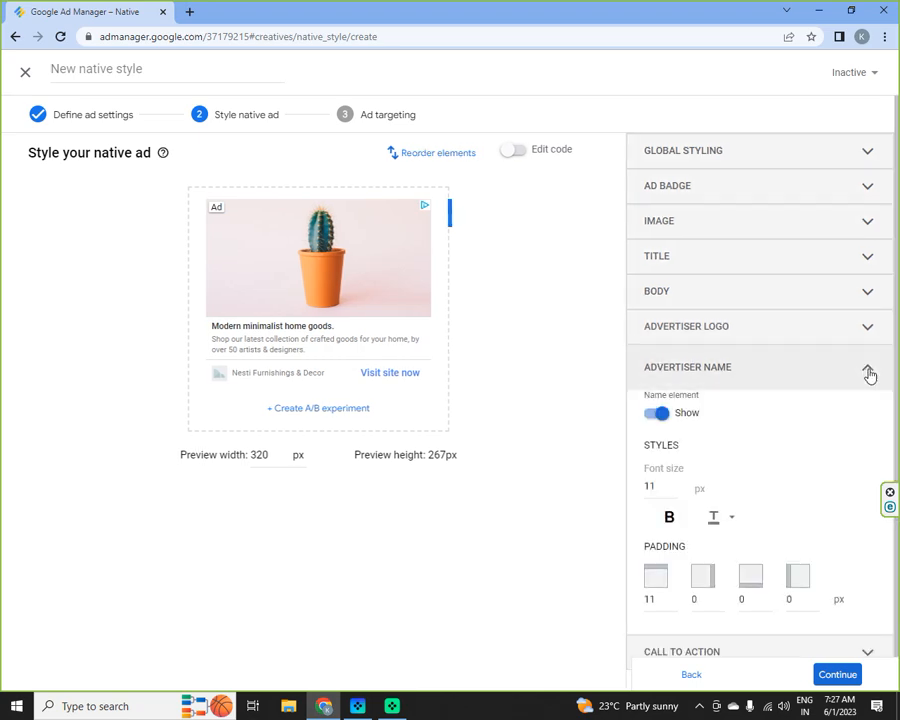
{"action": "left_click", "coordinate": [868, 370]}
{"action": "left_click", "coordinate": [864, 400]}
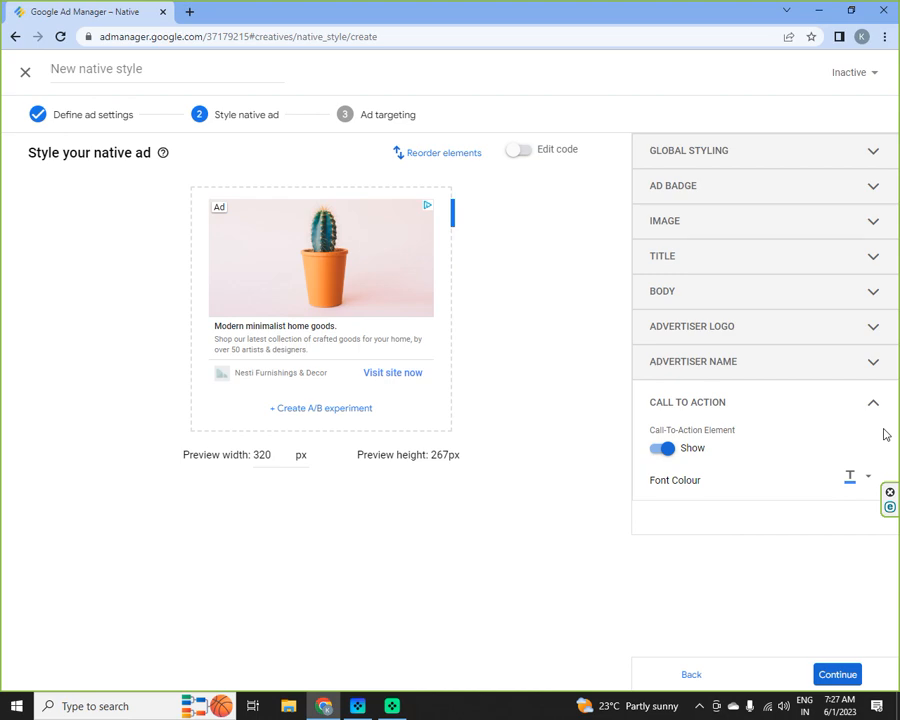
Hide the native ad's call-to-action element, then leave the new native style without saving it.
{"action": "left_click", "coordinate": [662, 449]}
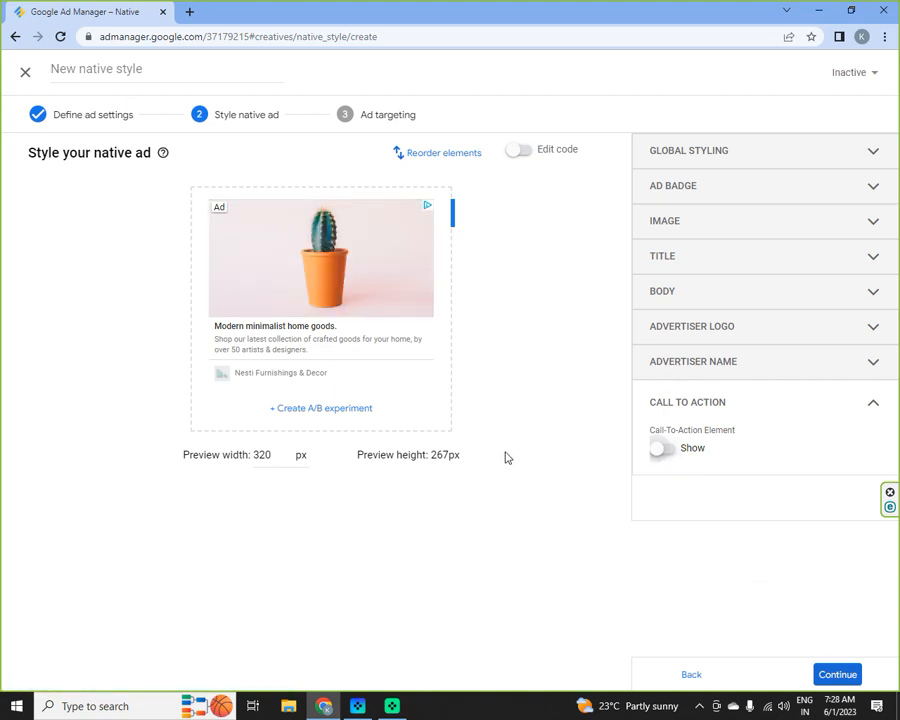
{"action": "left_click", "coordinate": [25, 74]}
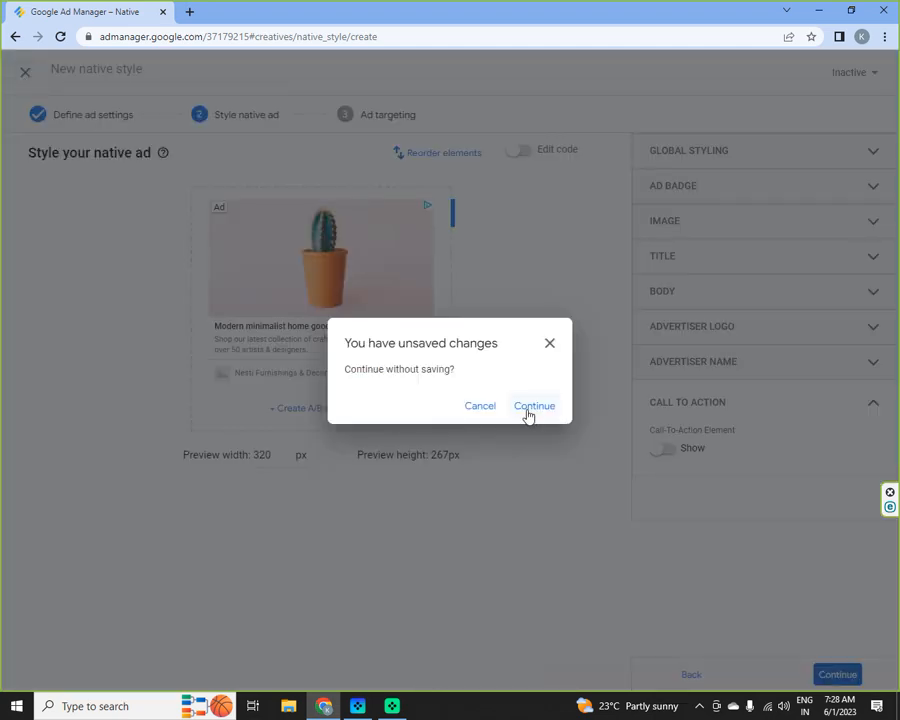
{"action": "left_click", "coordinate": [532, 408]}
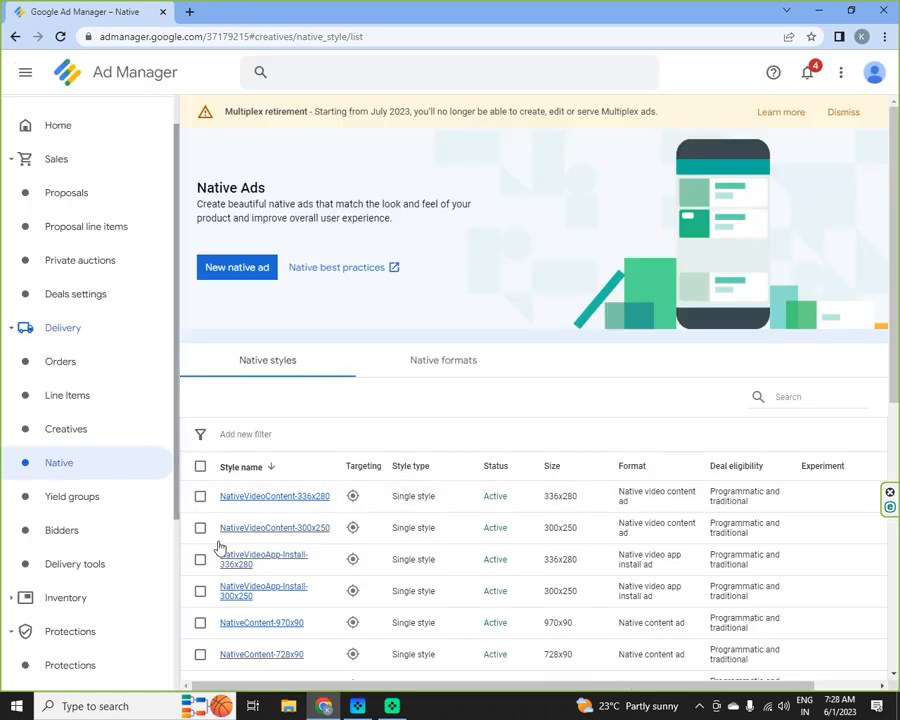
View the yield groups and examine the Run On Network Ad units group's details, targeting and yield partners.
{"action": "left_click", "coordinate": [91, 505]}
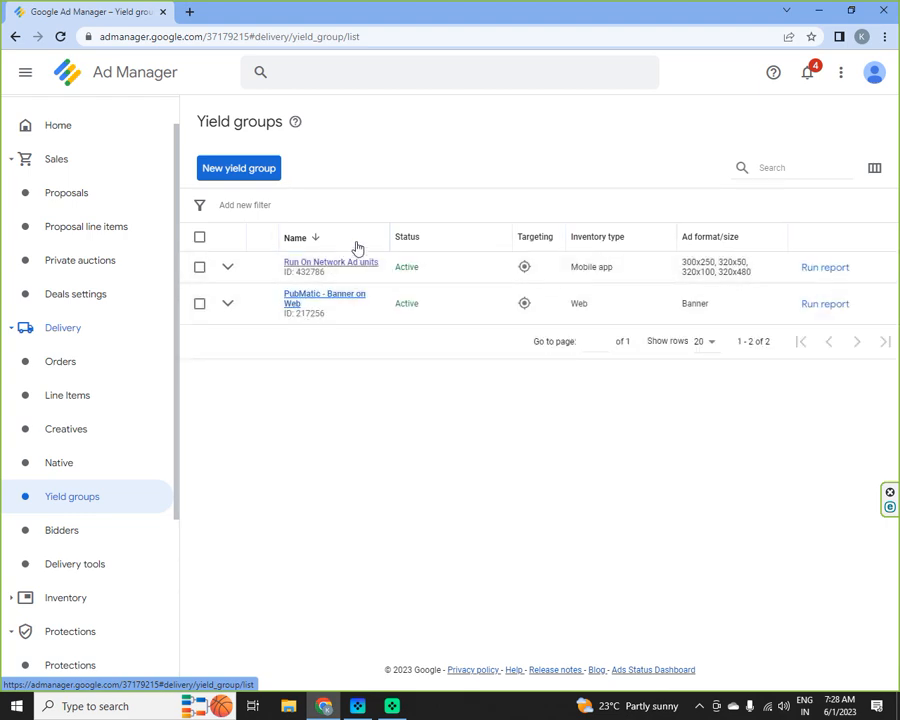
{"action": "left_click", "coordinate": [354, 264]}
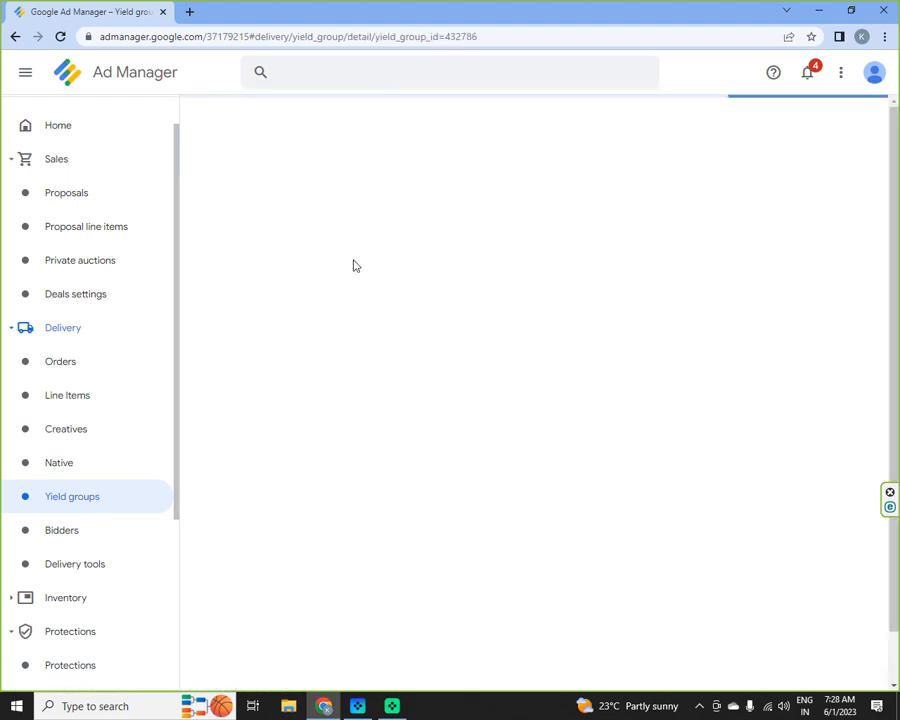
{"action": "scroll", "coordinate": [602, 389], "scroll_direction": "down", "scroll_amount": 3}
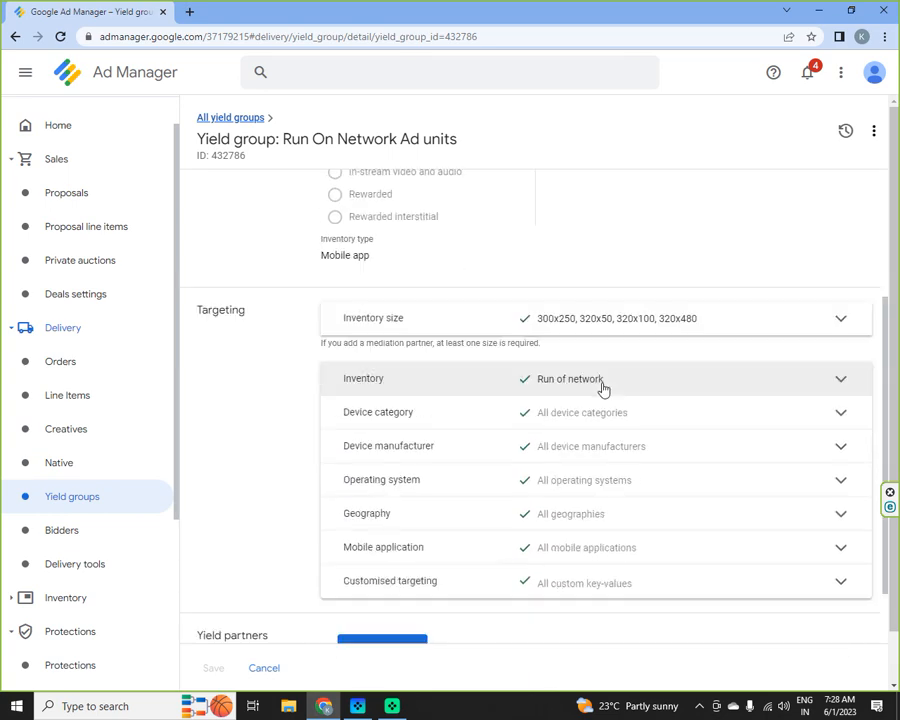
{"action": "scroll", "coordinate": [615, 470], "scroll_direction": "down", "scroll_amount": 2}
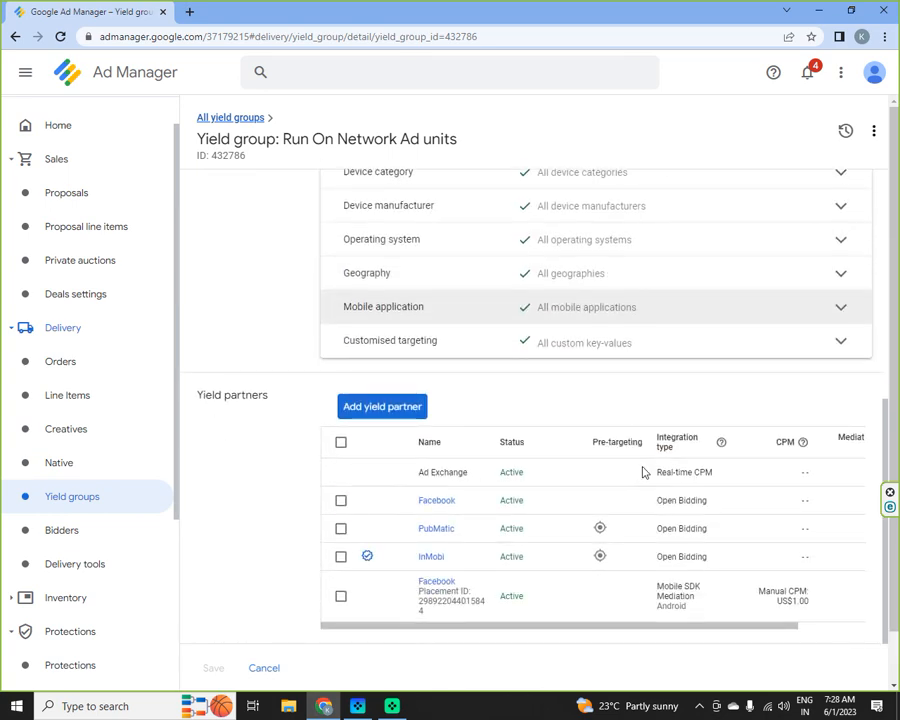
{"action": "scroll", "coordinate": [650, 460], "scroll_direction": "down", "scroll_amount": 1}
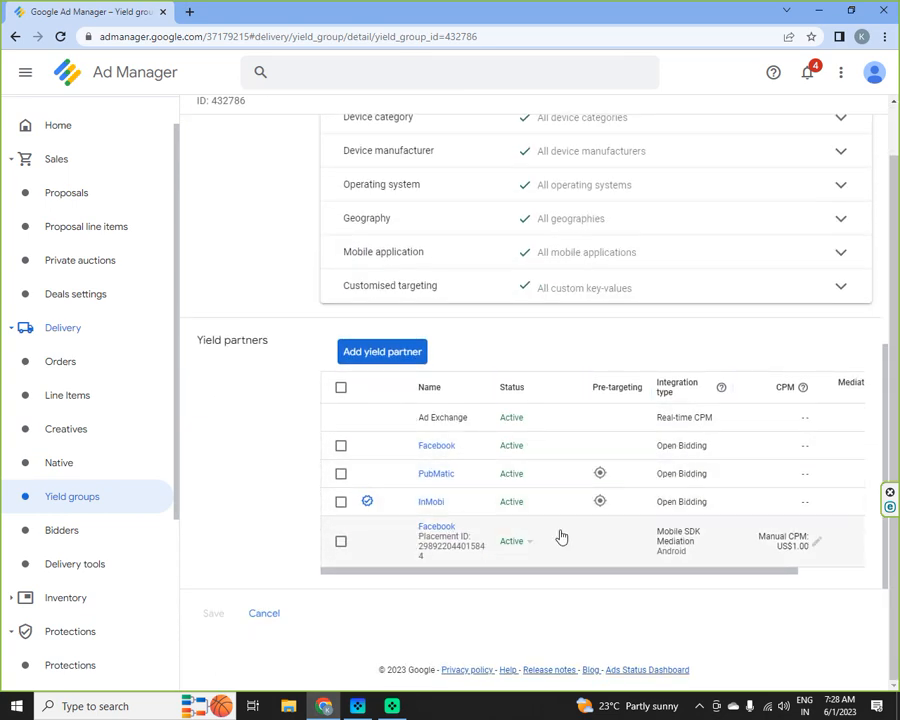
{"action": "scroll", "coordinate": [597, 483], "scroll_direction": "up", "scroll_amount": 4}
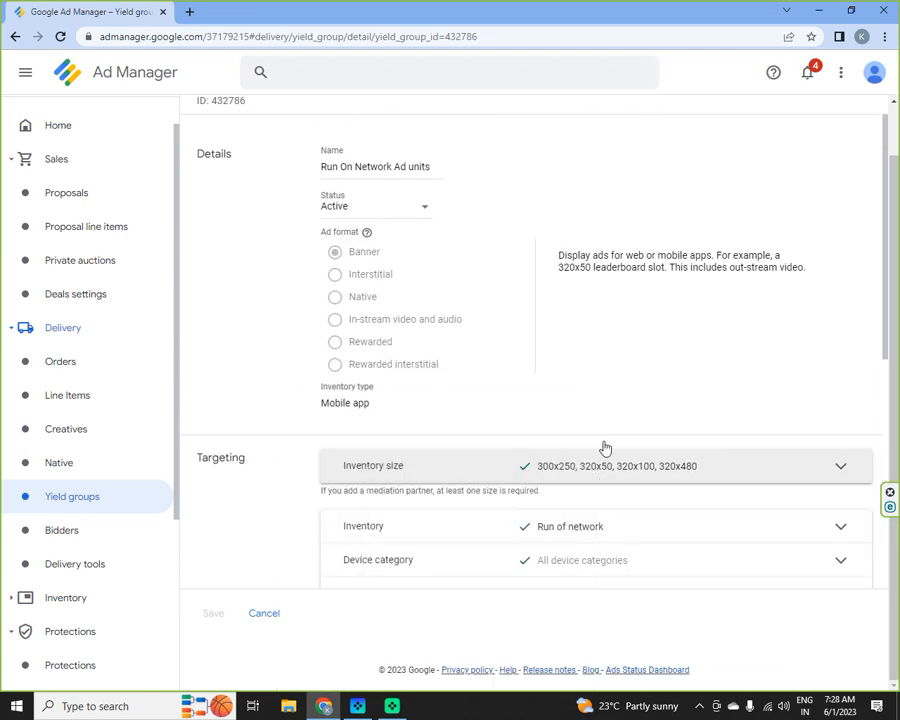
{"action": "scroll", "coordinate": [716, 358], "scroll_direction": "up", "scroll_amount": 1}
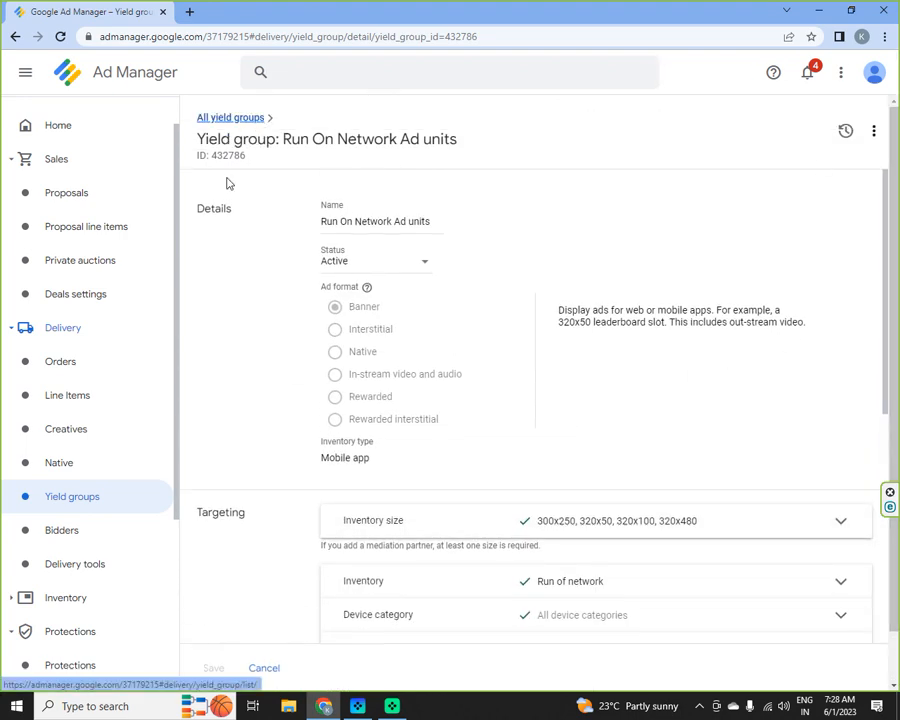
Return to the yield groups, start a new one and look over its details and targeting settings.
{"action": "left_click", "coordinate": [84, 504]}
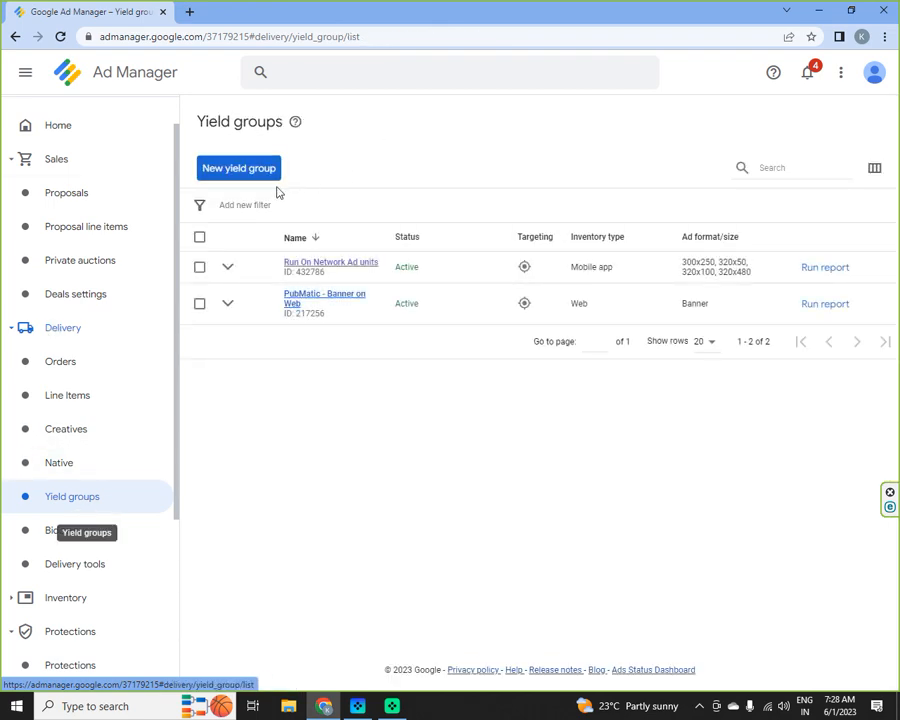
{"action": "left_click", "coordinate": [249, 169]}
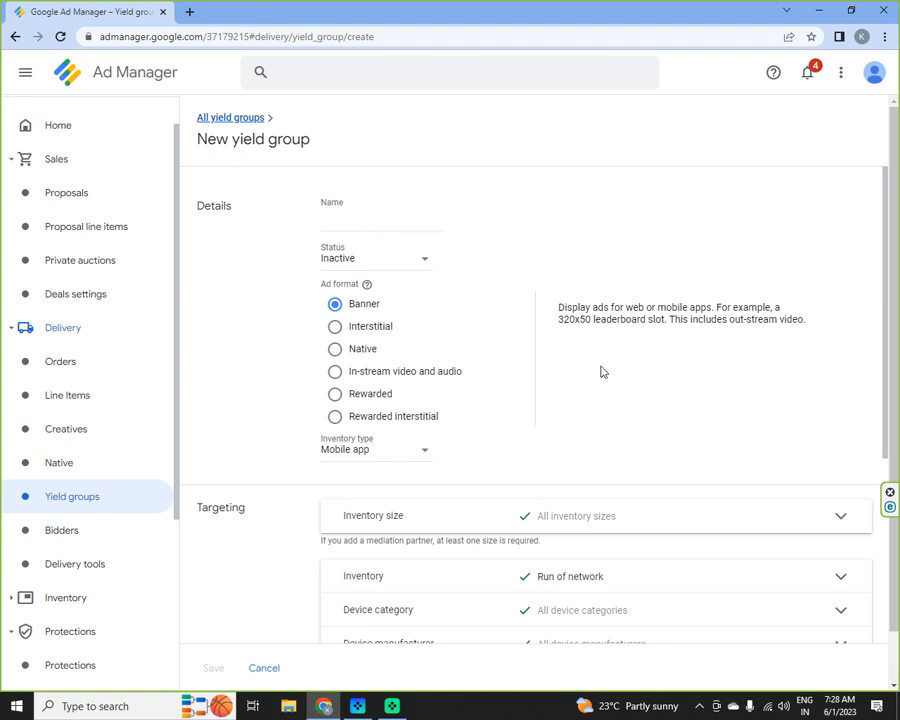
{"action": "scroll", "coordinate": [600, 370], "scroll_direction": "down", "scroll_amount": 3}
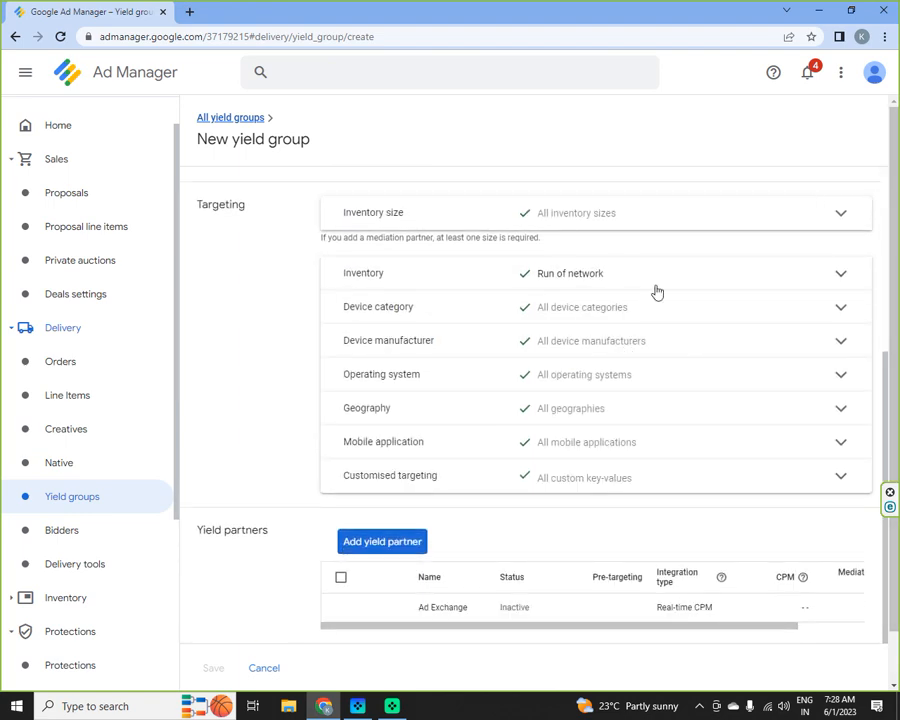
Check which yield partners can be added to the new yield group, without selecting one.
{"action": "left_click", "coordinate": [385, 543]}
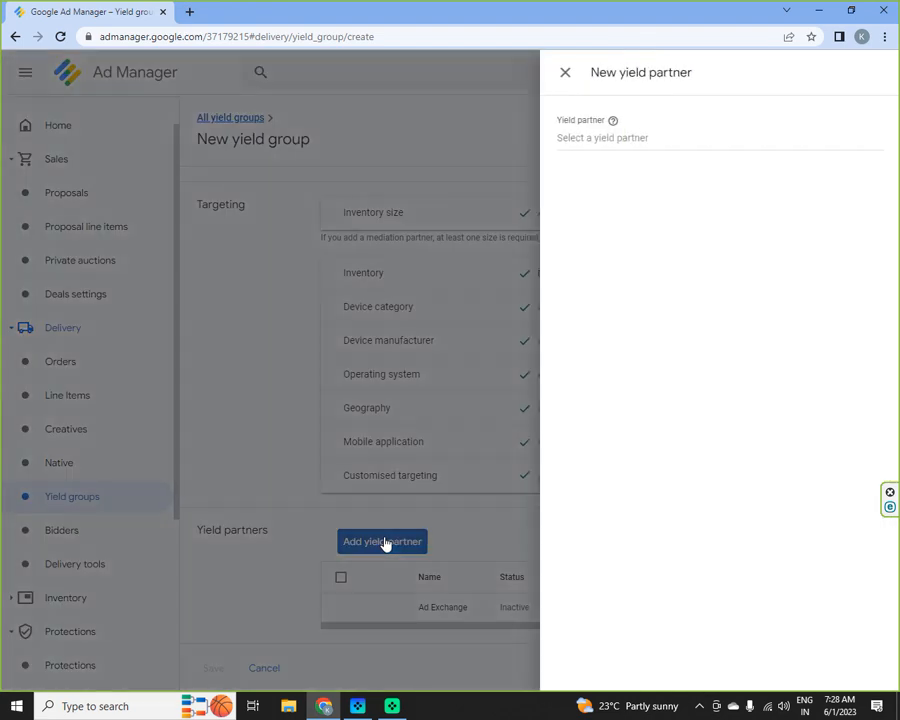
{"action": "left_click", "coordinate": [617, 139]}
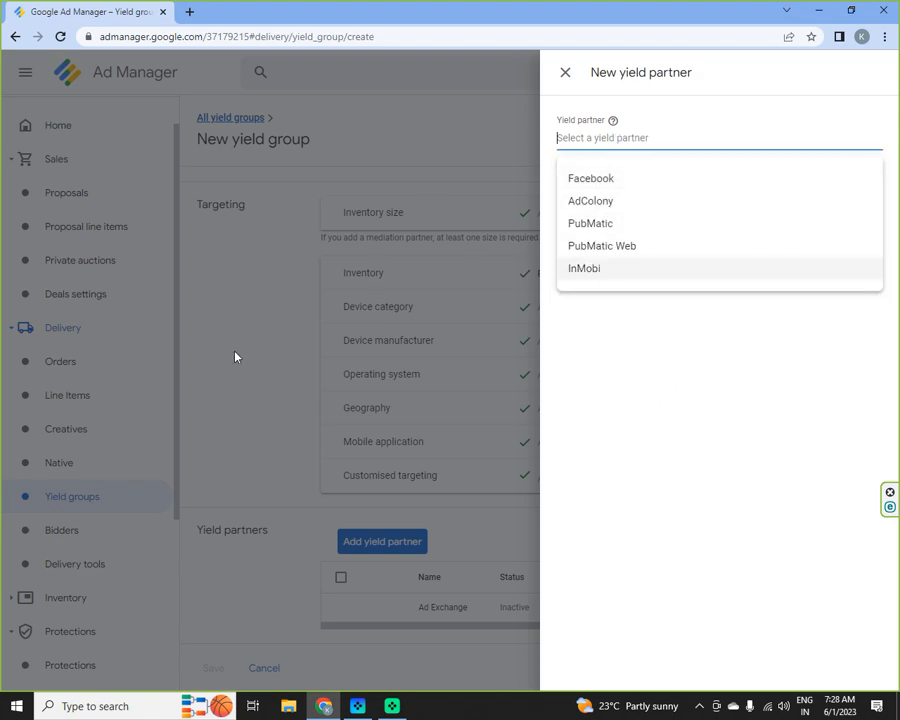
{"action": "left_click", "coordinate": [562, 72]}
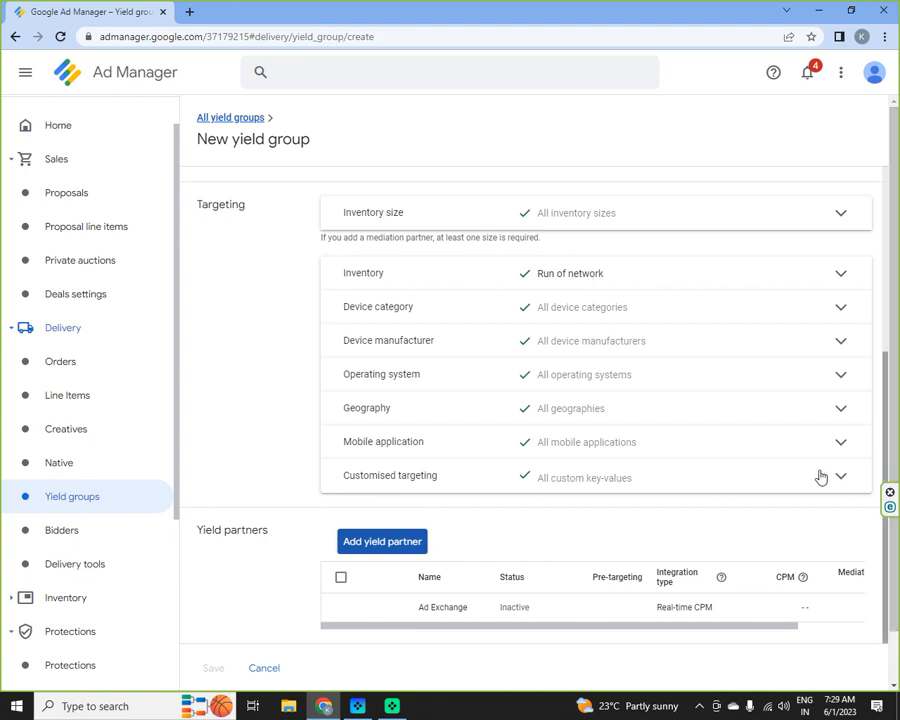
{"action": "left_click", "coordinate": [379, 541]}
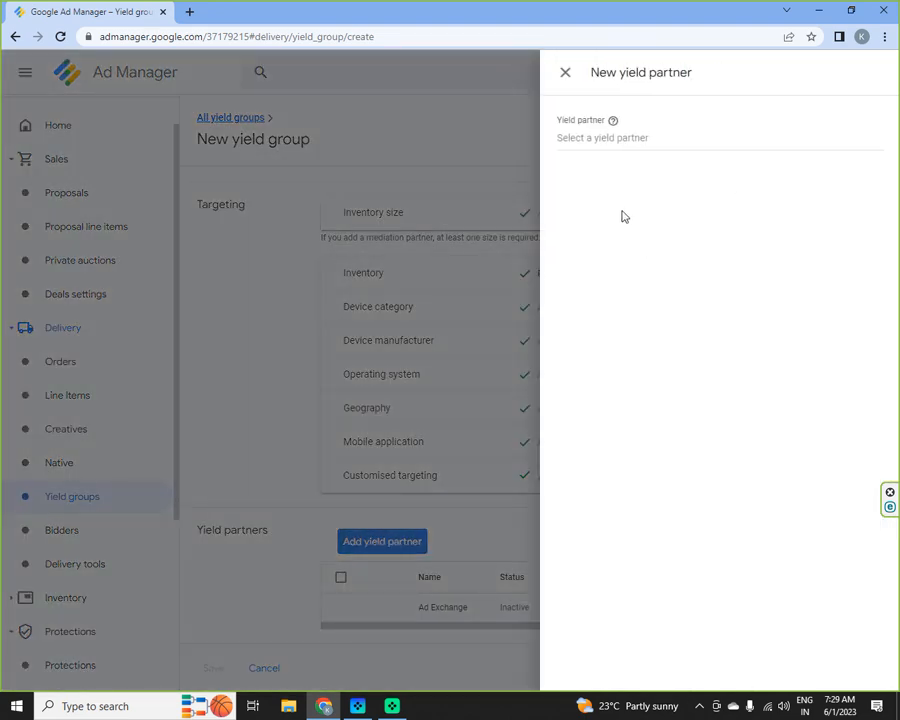
{"action": "left_click", "coordinate": [614, 139]}
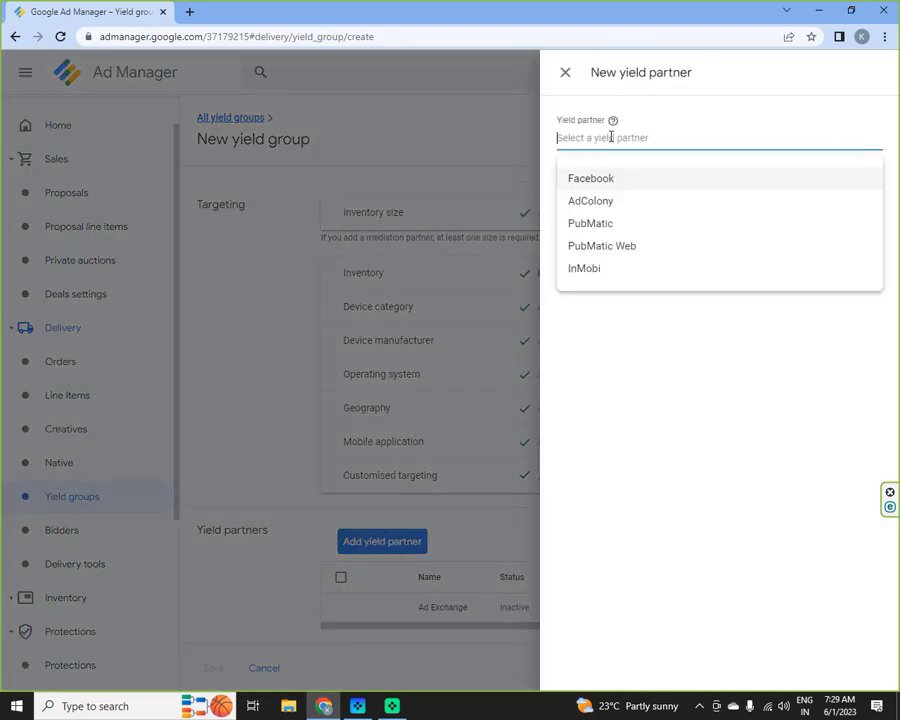
{"action": "left_click", "coordinate": [565, 73]}
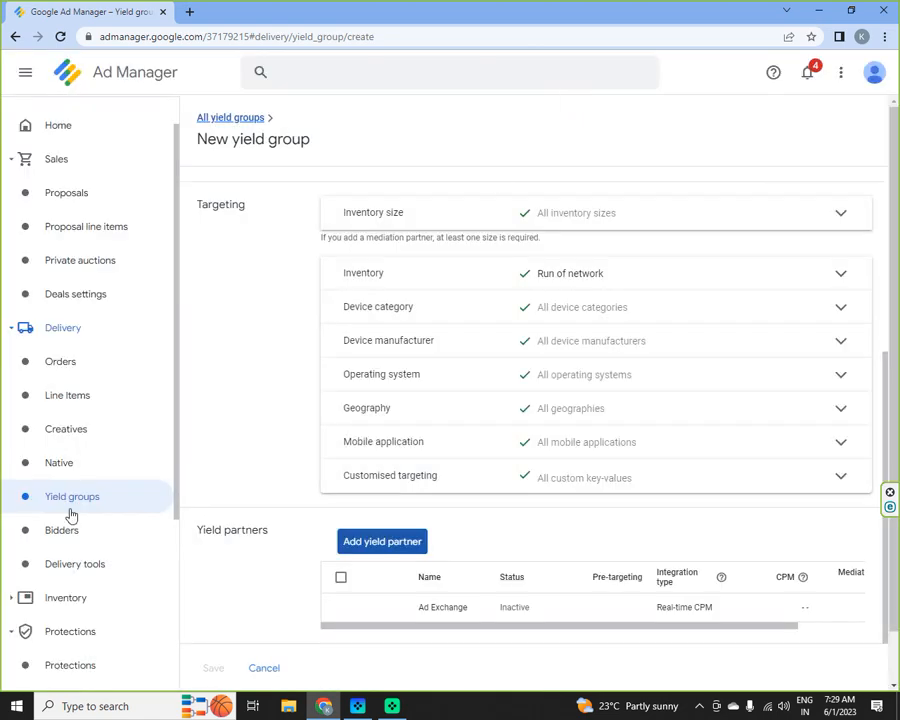
View the bidders and look over the authorised buyers' signal sharing, data collection and creative restrictions.
{"action": "left_click", "coordinate": [61, 536]}
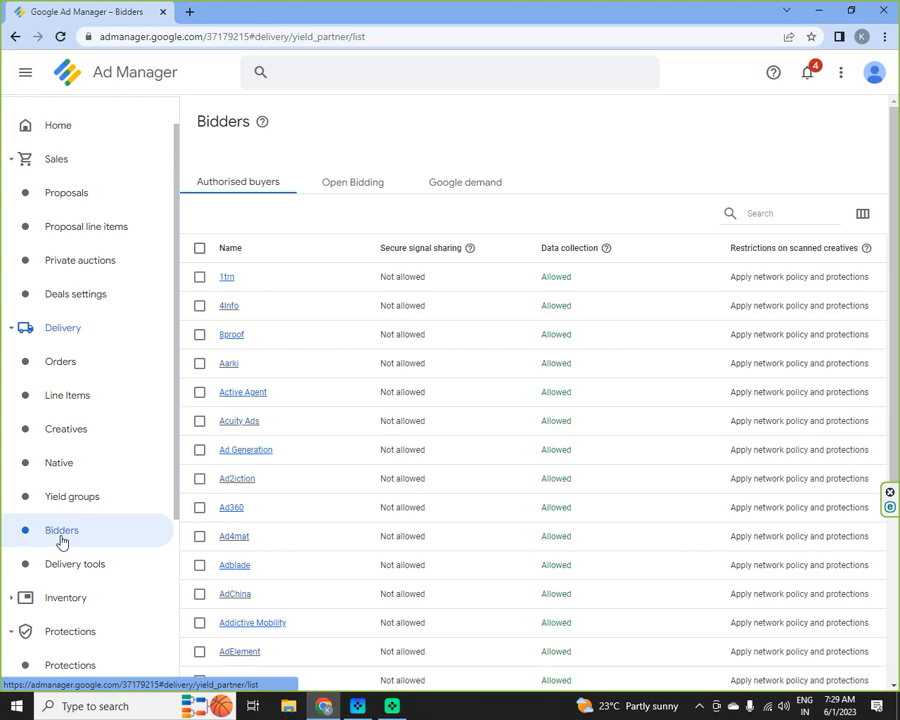
{"action": "scroll", "coordinate": [331, 489], "scroll_direction": "down", "scroll_amount": 5}
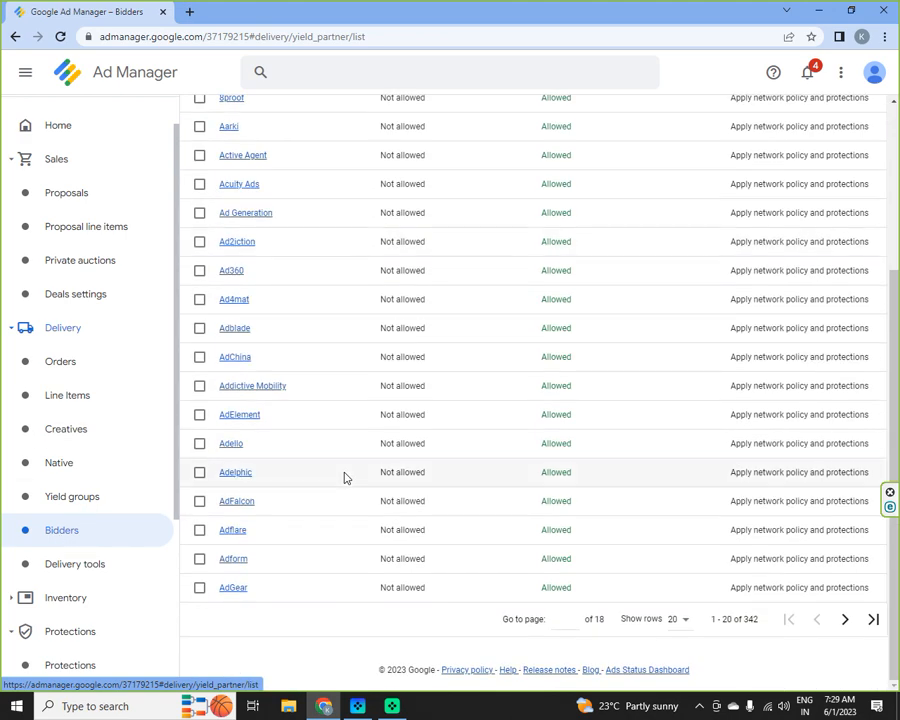
{"action": "scroll", "coordinate": [344, 477], "scroll_direction": "up", "scroll_amount": 5}
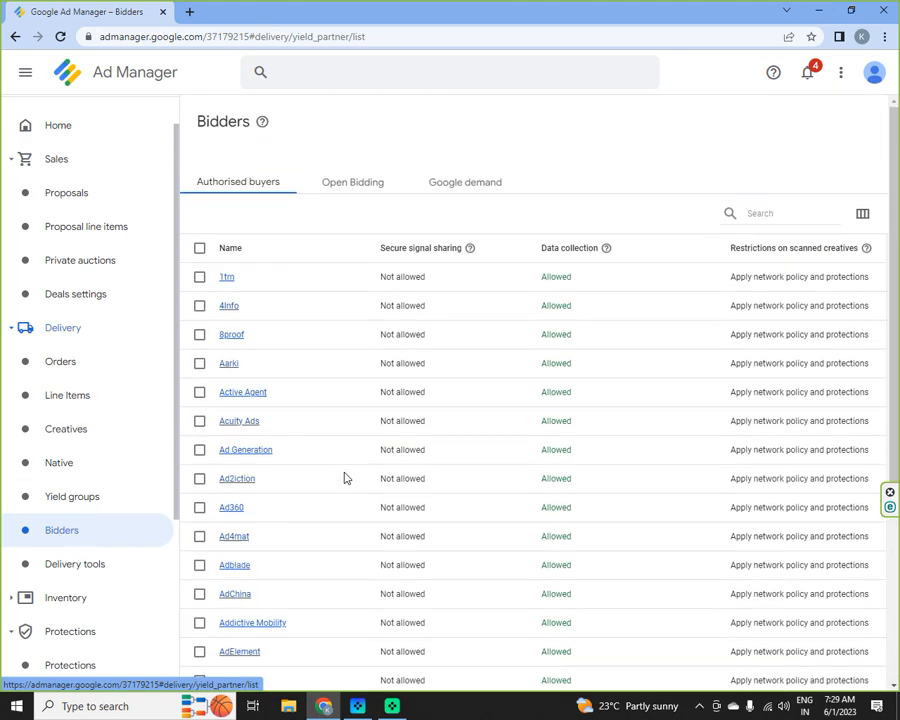
Review the Open Bidding partners, including the supported bidders offered for a new bidder, and the Google demand data collection setting.
{"action": "left_click", "coordinate": [355, 186]}
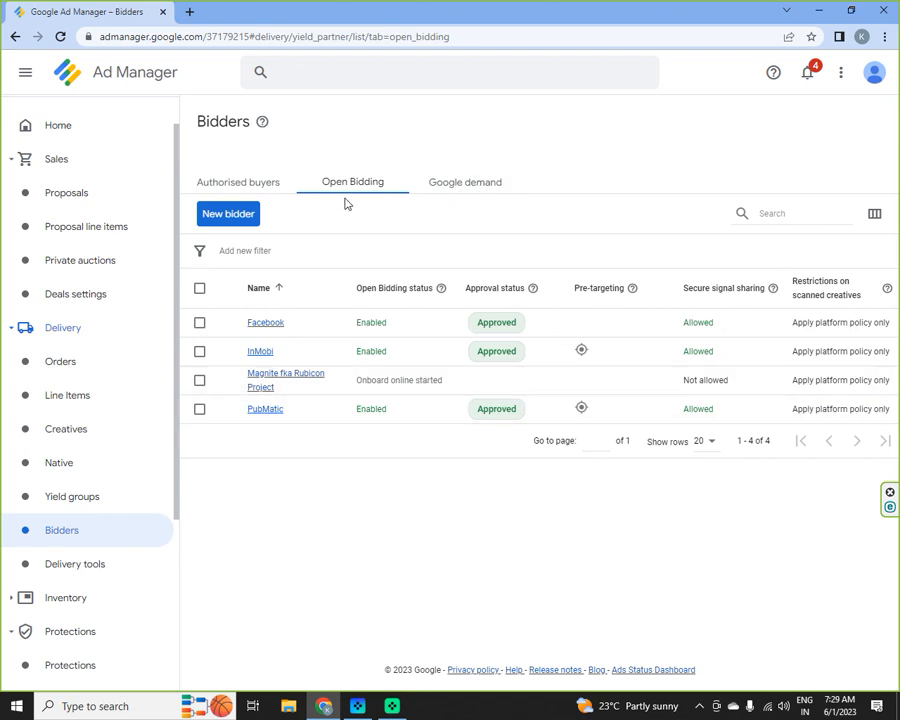
{"action": "left_click", "coordinate": [243, 216]}
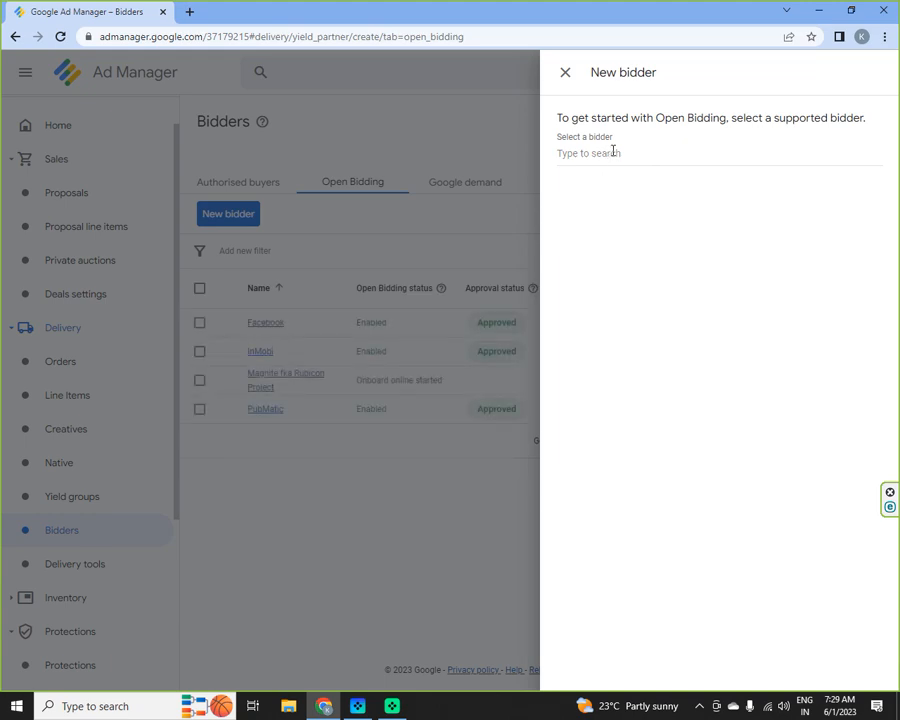
{"action": "left_click", "coordinate": [613, 152]}
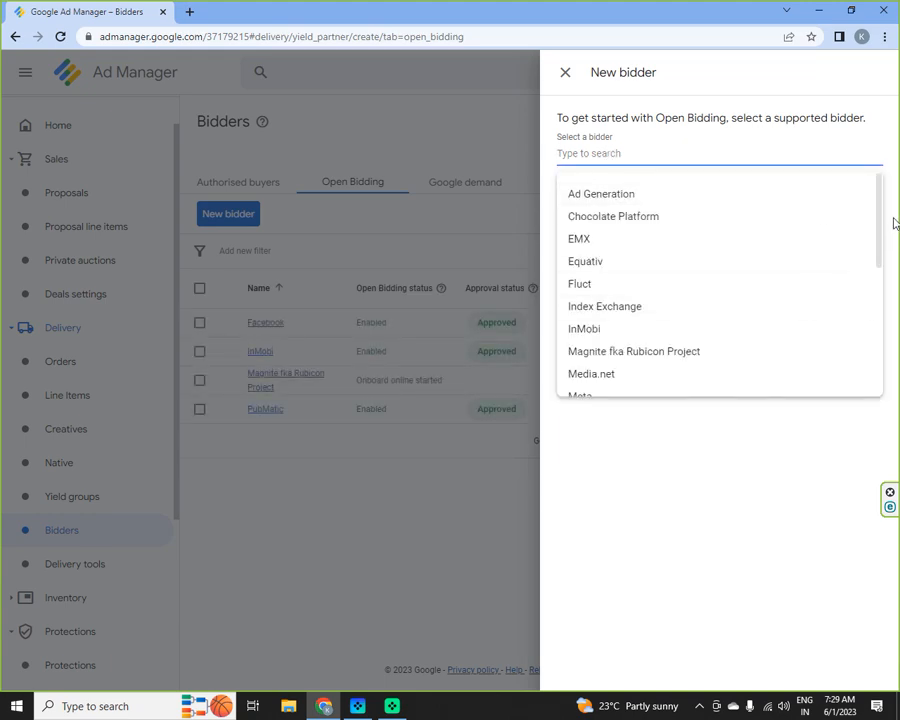
{"action": "left_click_drag", "start_coordinate": [876, 213], "coordinate": [880, 332]}
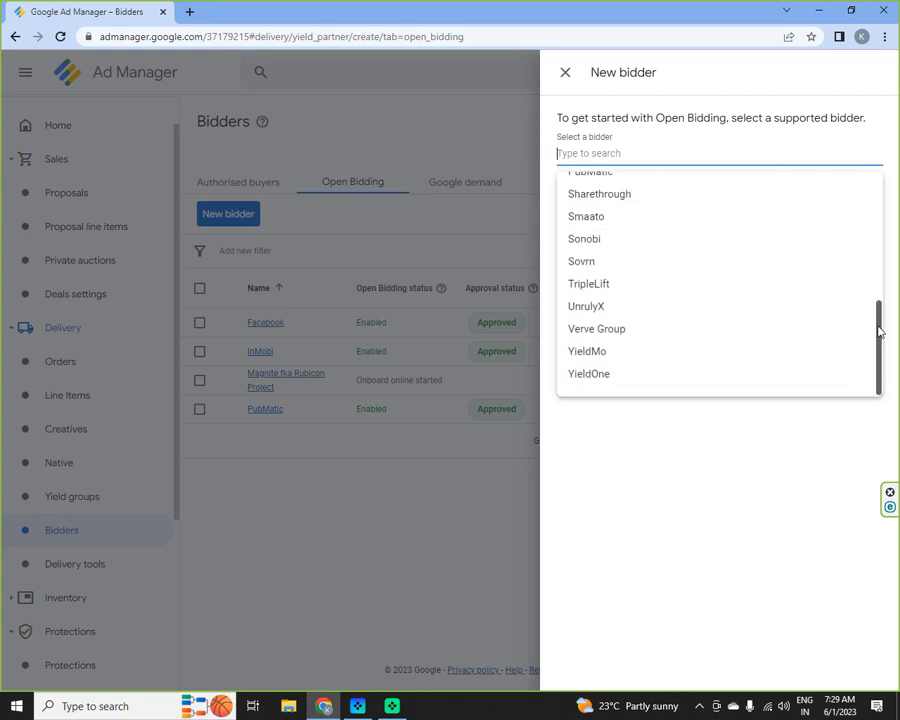
{"action": "left_click", "coordinate": [565, 74]}
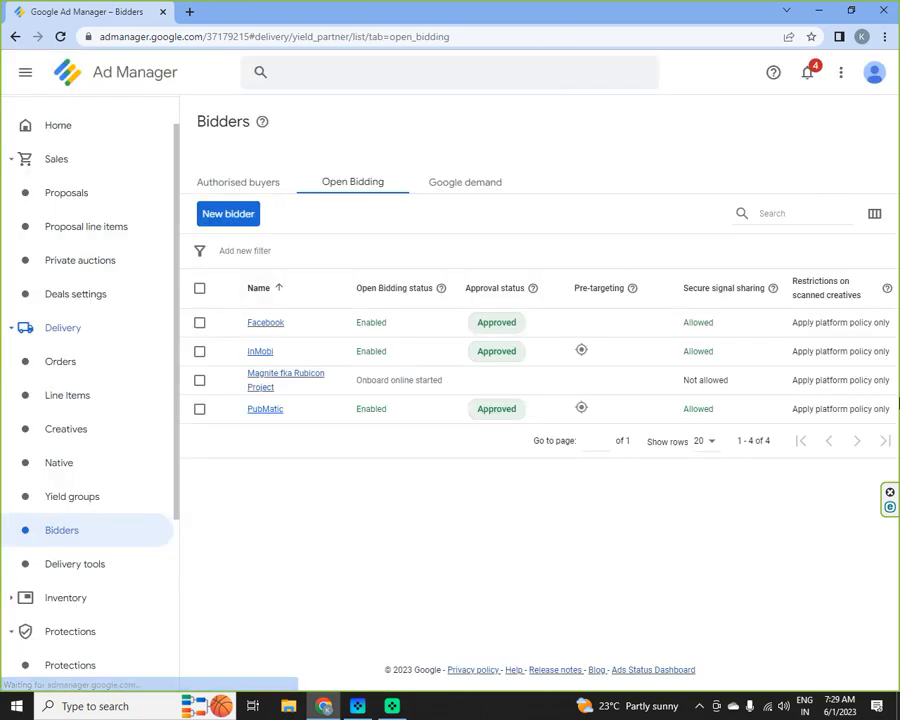
{"action": "left_click", "coordinate": [456, 190]}
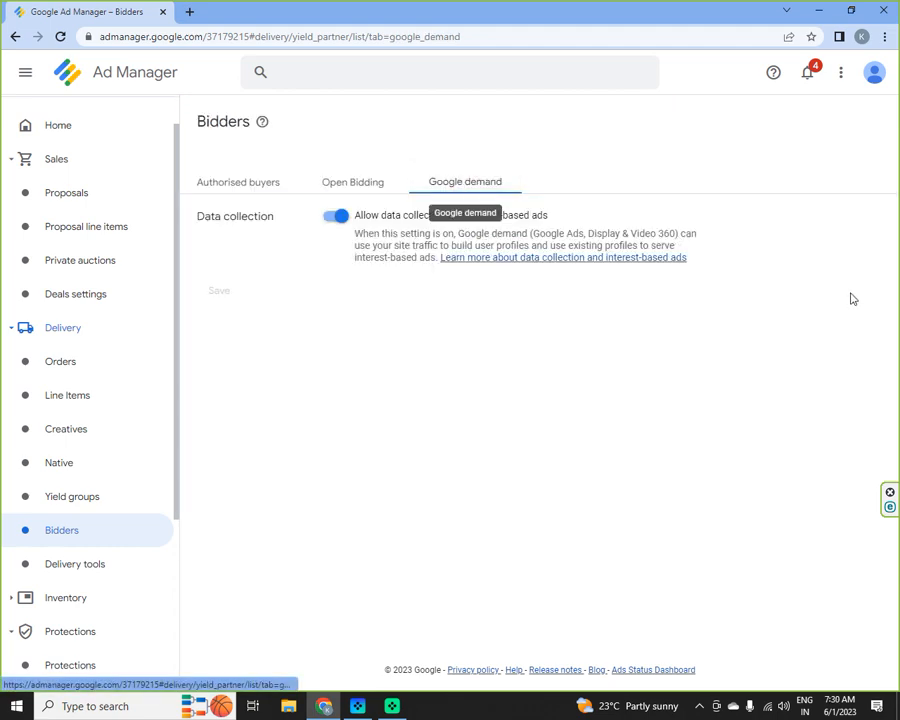
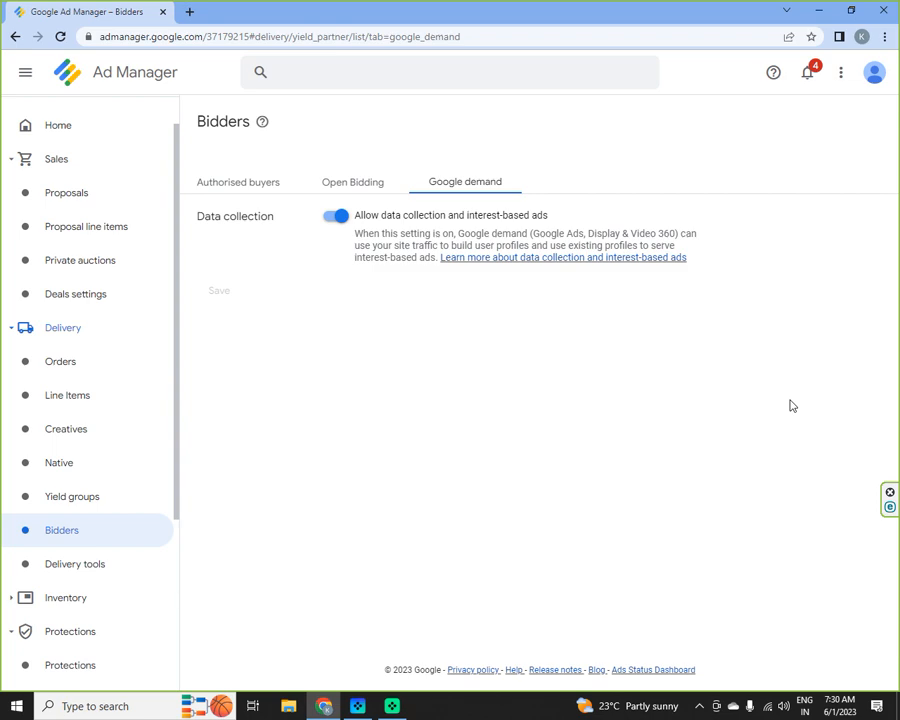
Open the delivery tools and view the inspection forms for web page ads and mobile web ads.
{"action": "left_click", "coordinate": [79, 563]}
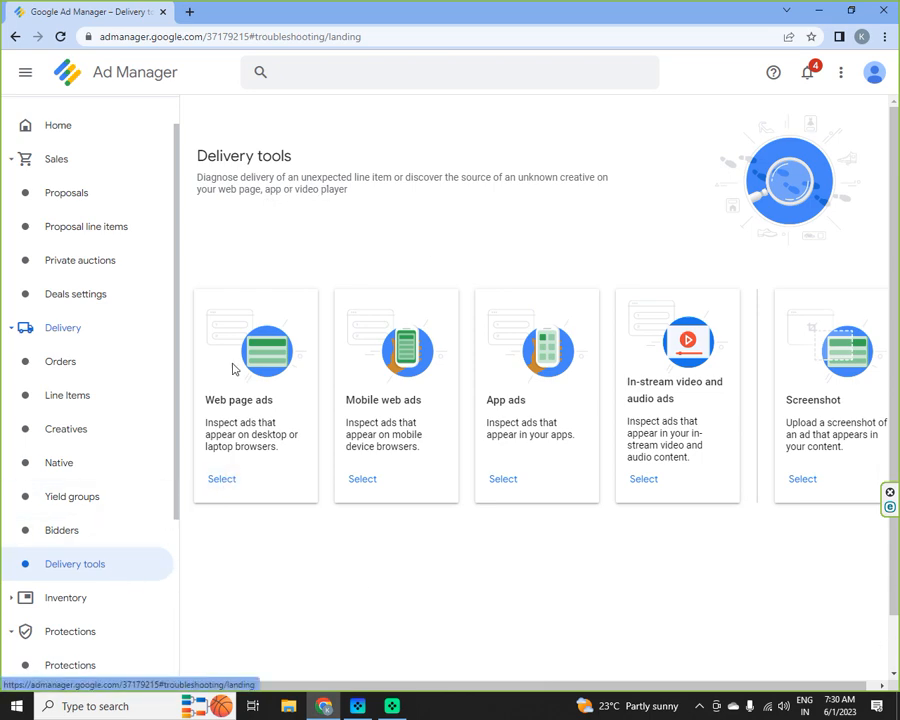
{"action": "left_click", "coordinate": [220, 480]}
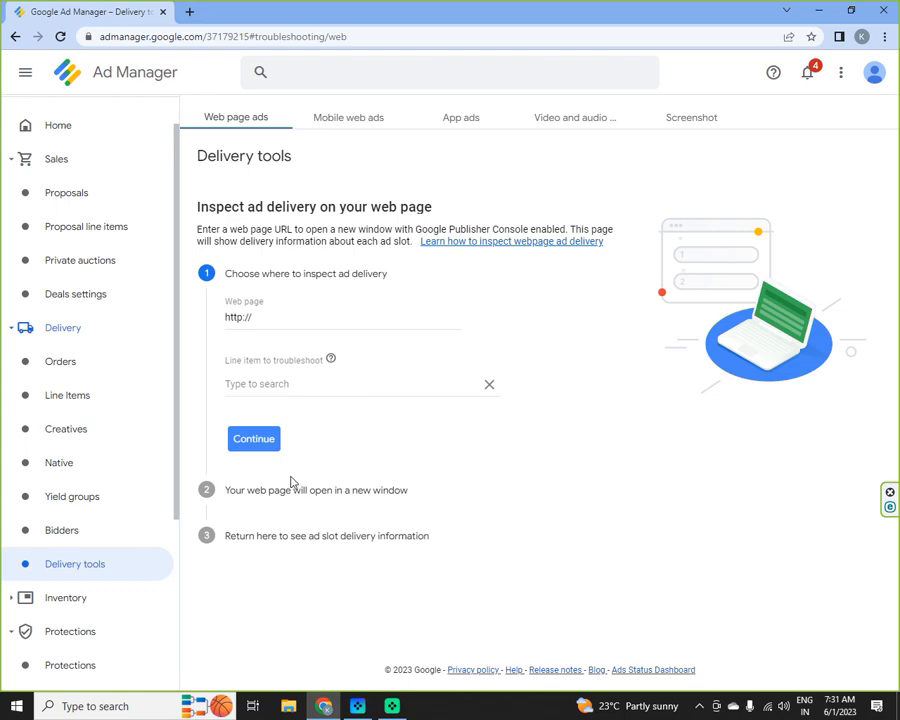
{"action": "left_click", "coordinate": [347, 120]}
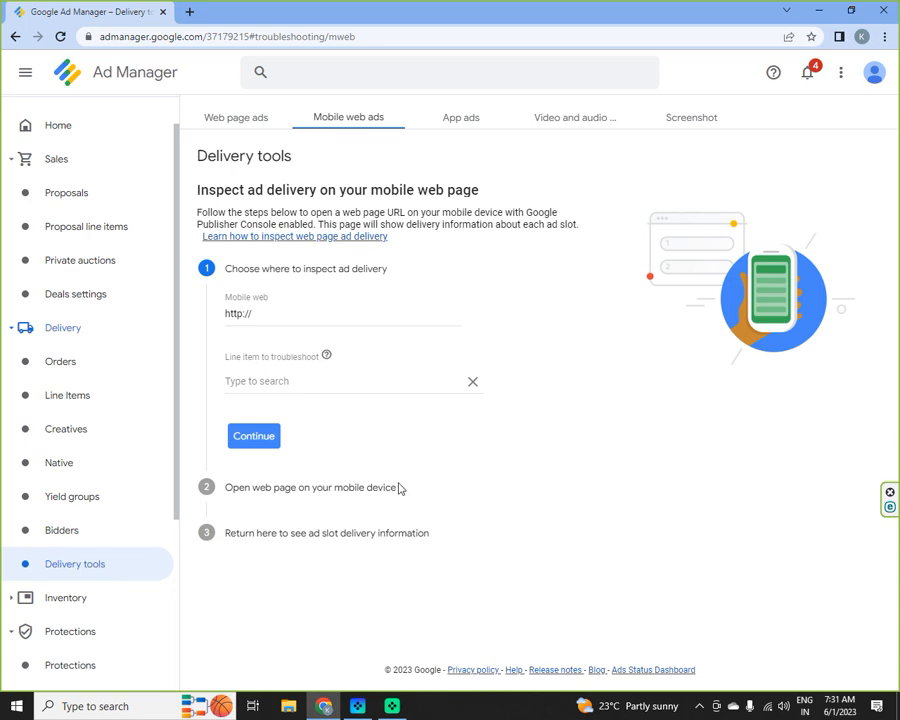
Examine the app ads inspection instructions and the list of linked devices in the delivery tools.
{"action": "left_click", "coordinate": [474, 122]}
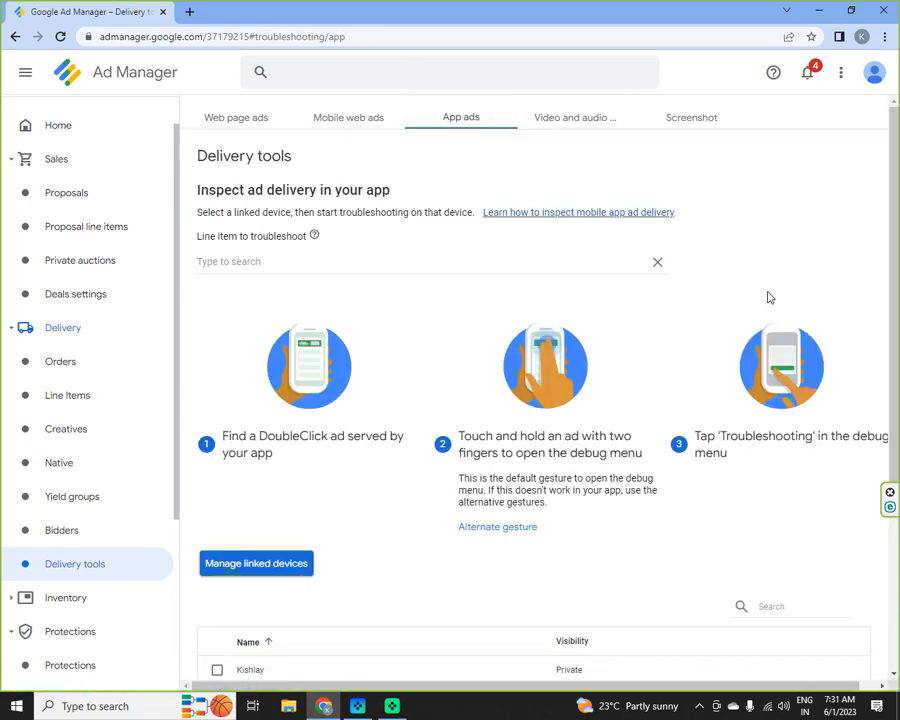
{"action": "scroll", "coordinate": [768, 293], "scroll_direction": "down", "scroll_amount": 2}
{"action": "scroll", "coordinate": [769, 297], "scroll_direction": "up", "scroll_amount": 2}
{"action": "scroll", "coordinate": [768, 297], "scroll_direction": "down", "scroll_amount": 2}
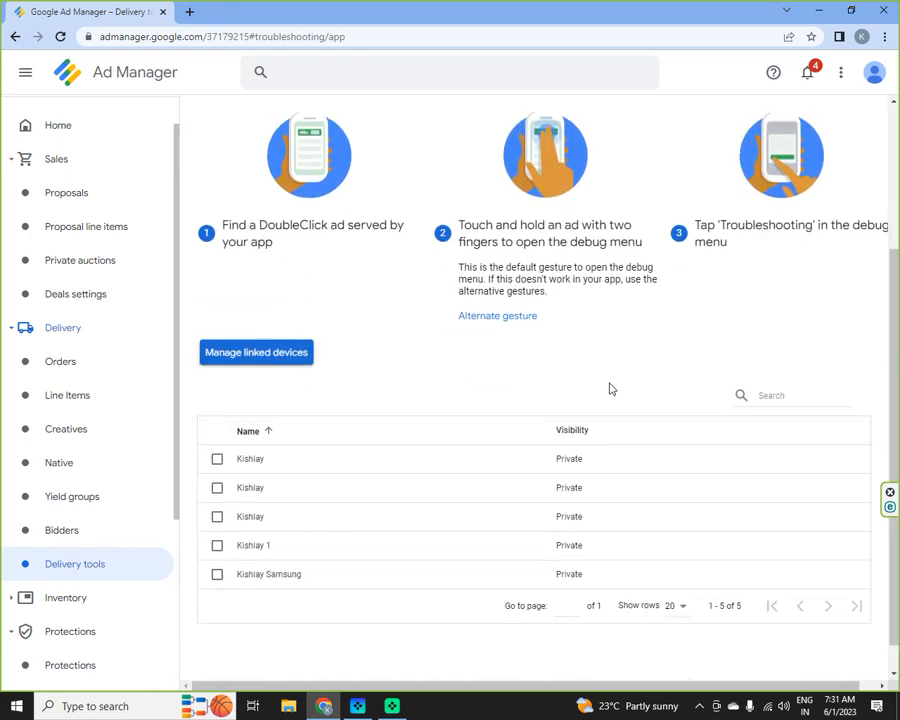
{"action": "scroll", "coordinate": [611, 388], "scroll_direction": "up", "scroll_amount": 2}
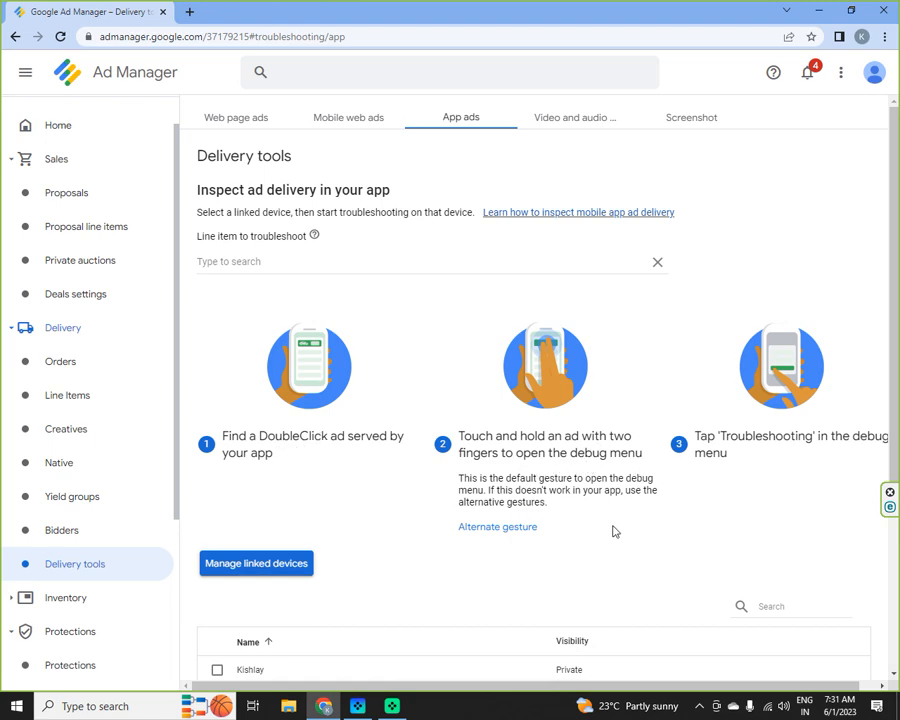
{"action": "scroll", "coordinate": [612, 528], "scroll_direction": "down", "scroll_amount": 2}
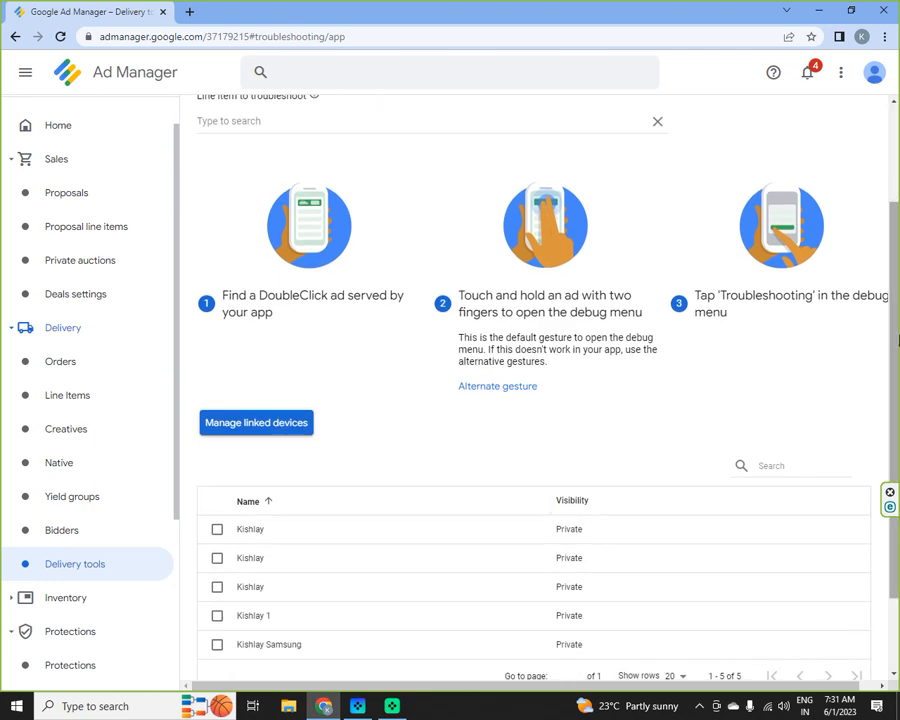
{"action": "scroll", "coordinate": [808, 360], "scroll_direction": "down", "scroll_amount": 2}
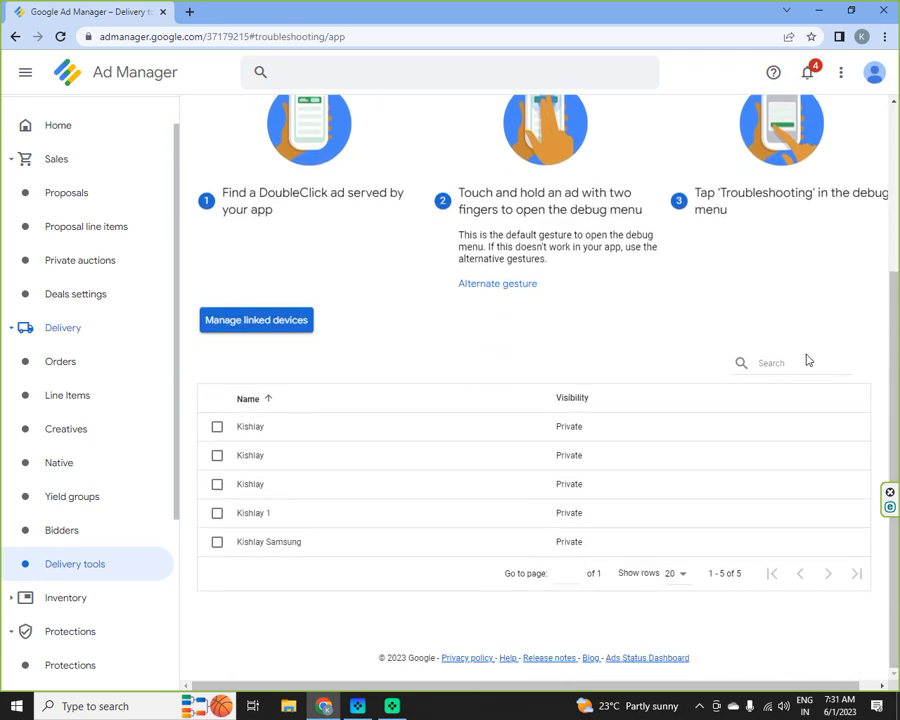
{"action": "scroll", "coordinate": [808, 360], "scroll_direction": "up", "scroll_amount": 4}
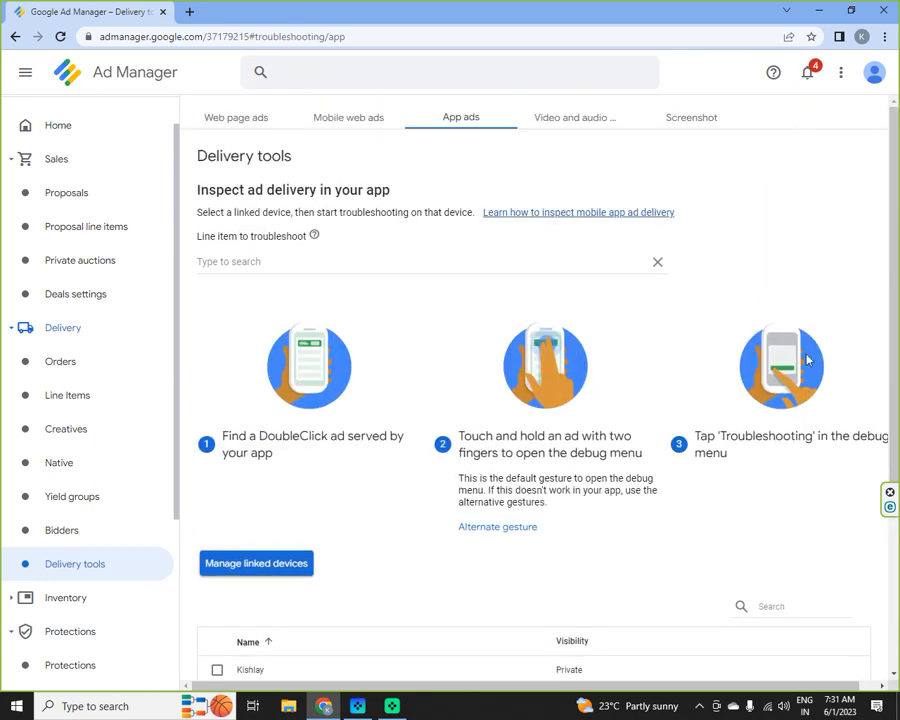
View the video and audio troubleshooting form with its advanced options, and the screenshot upload tool.
{"action": "left_click", "coordinate": [573, 116]}
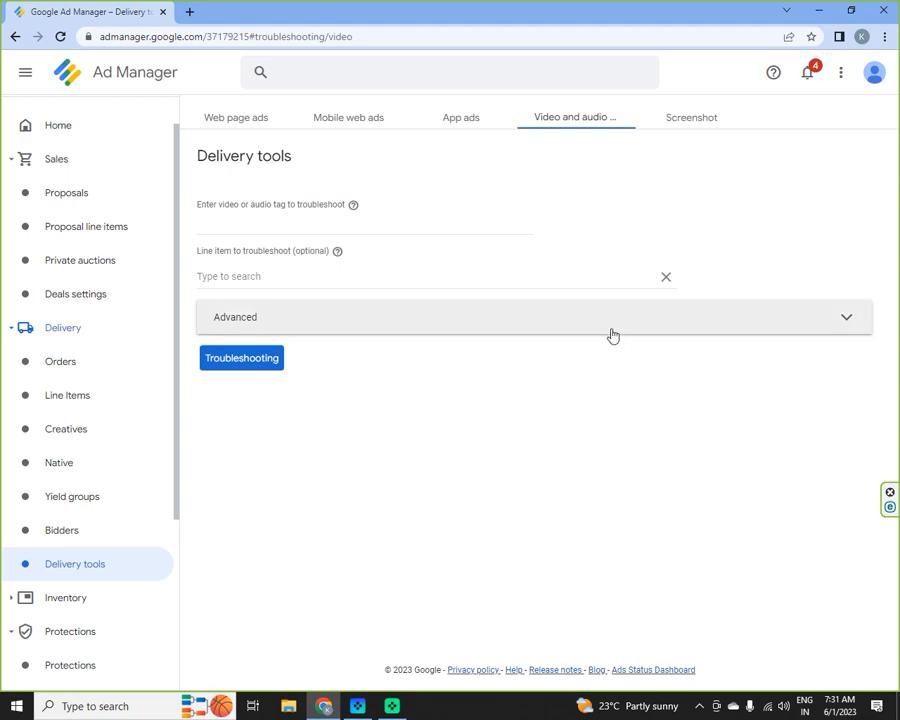
{"action": "left_click", "coordinate": [848, 319]}
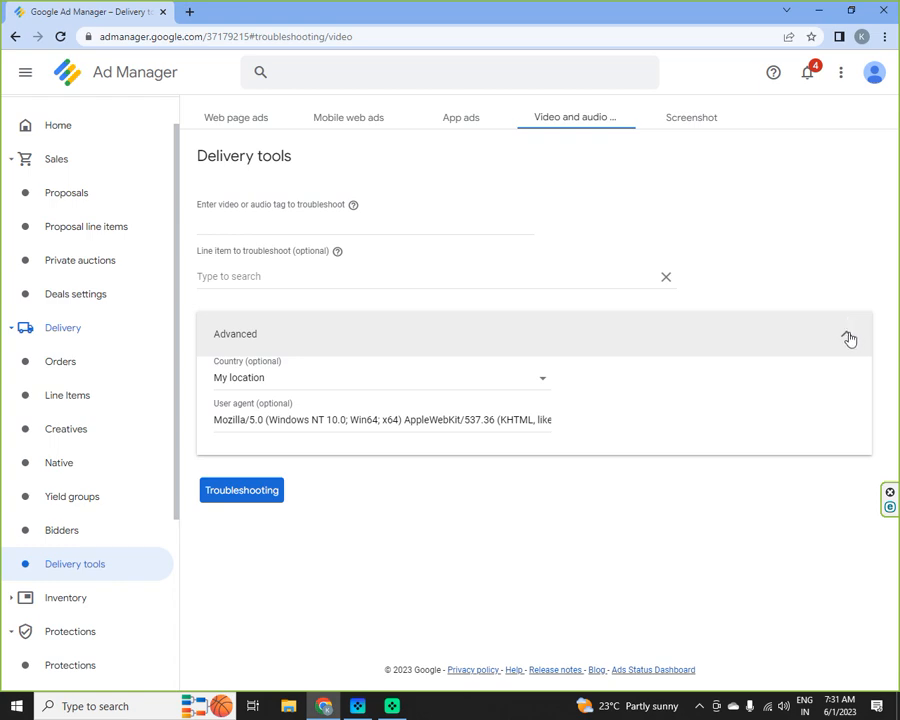
{"action": "left_click", "coordinate": [848, 338]}
{"action": "left_click", "coordinate": [688, 116]}
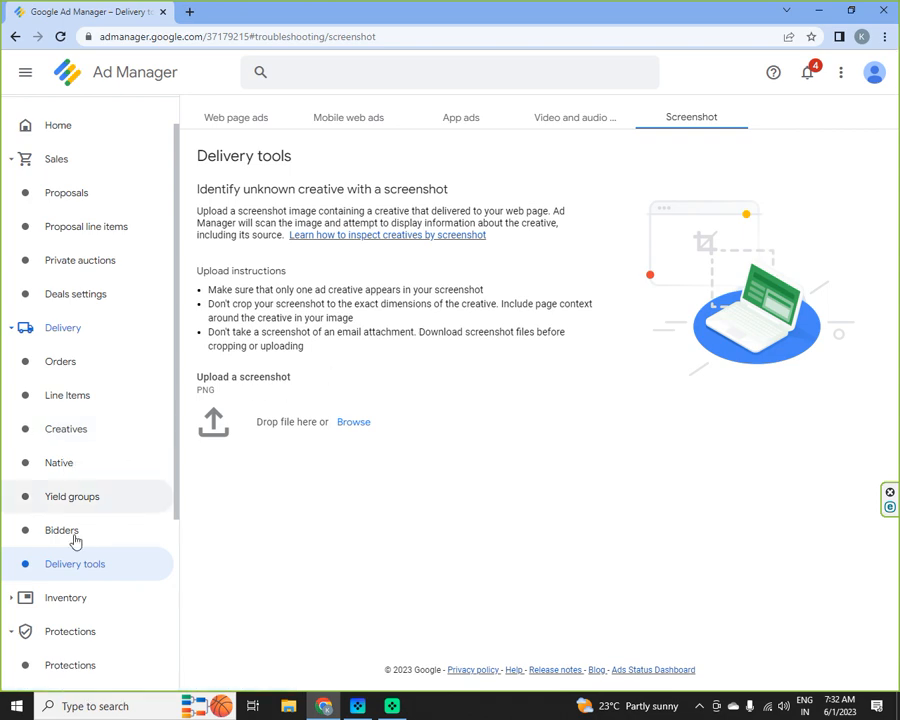
Open the inventory's ad units list and look through the existing top-level ad units.
{"action": "scroll", "coordinate": [110, 525], "scroll_direction": "down", "scroll_amount": 2}
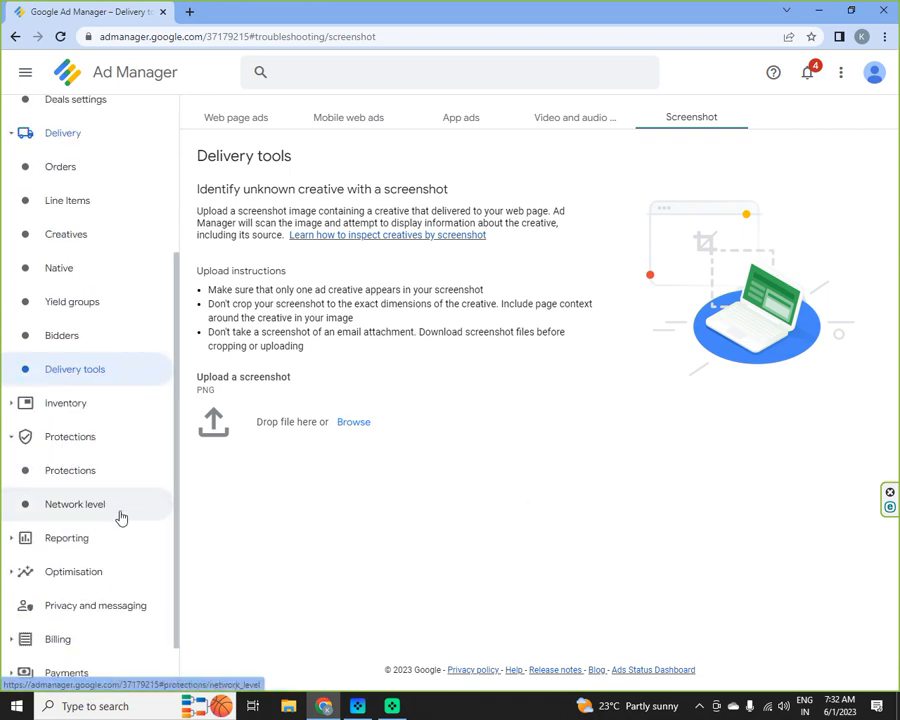
{"action": "left_click", "coordinate": [68, 396]}
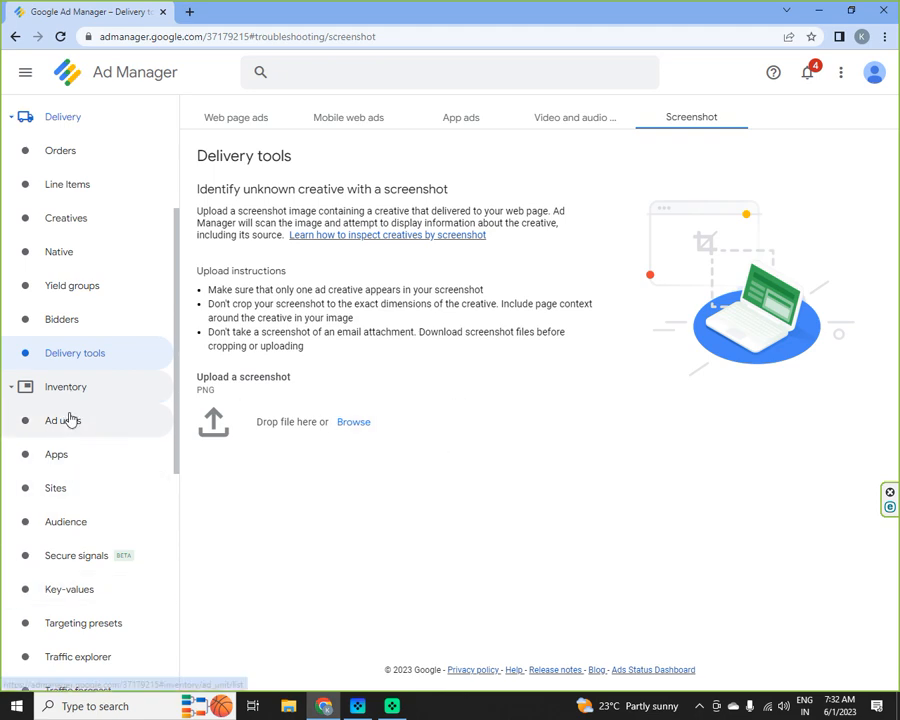
{"action": "left_click", "coordinate": [70, 419]}
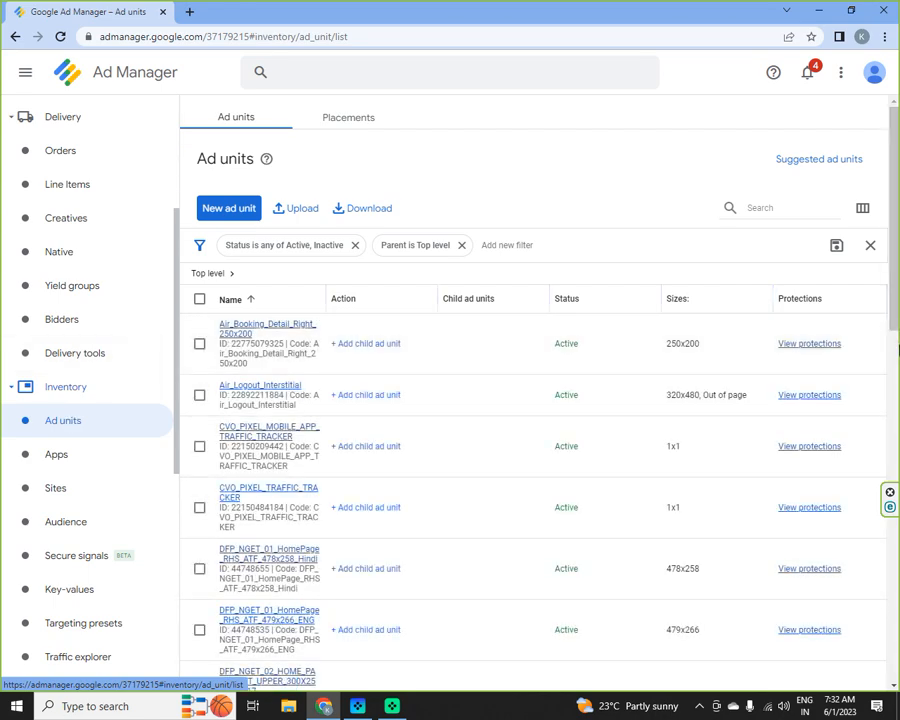
{"action": "scroll", "coordinate": [897, 349], "scroll_direction": "down", "scroll_amount": 3}
{"action": "scroll", "coordinate": [897, 349], "scroll_direction": "up", "scroll_amount": 3}
Start a new top-level ad unit named "test ad" with the code test_ad_unit.
{"action": "left_click", "coordinate": [225, 214]}
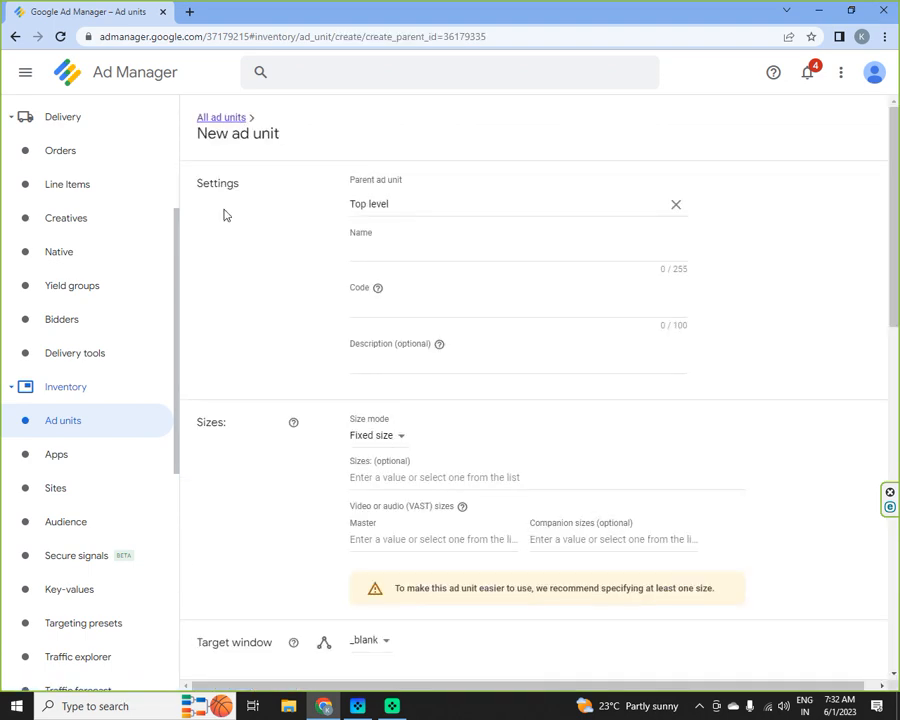
{"action": "left_click", "coordinate": [397, 262]}
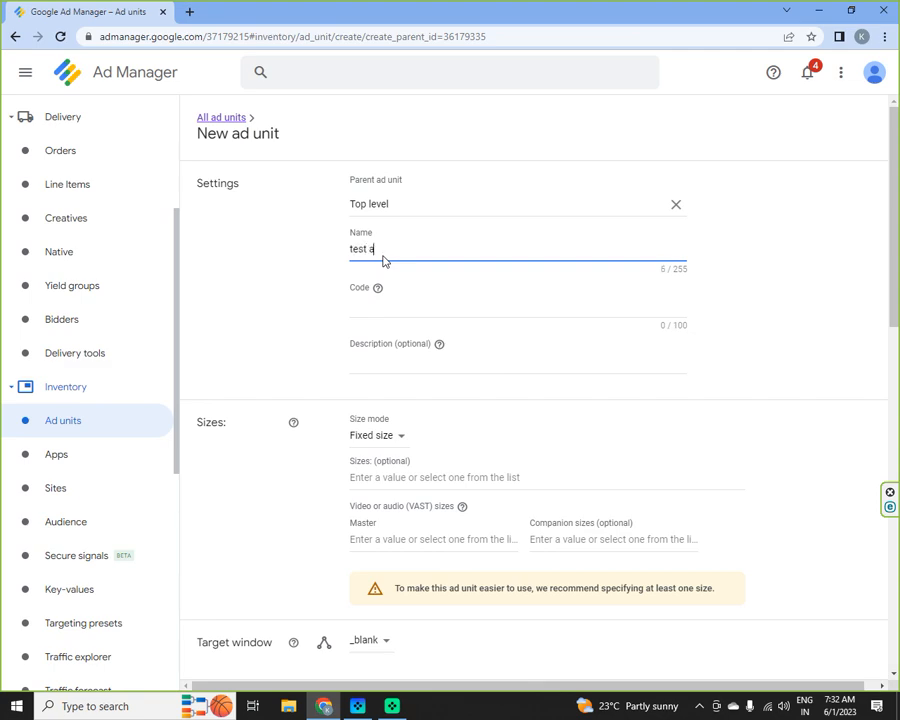
{"action": "left_click", "coordinate": [404, 309]}
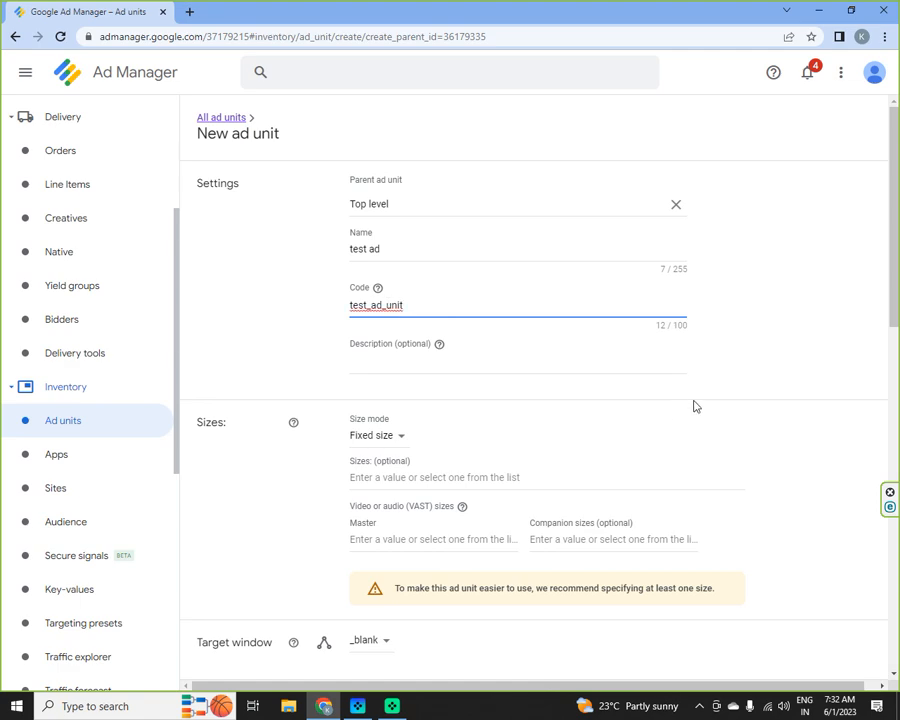
{"action": "scroll", "coordinate": [695, 402], "scroll_direction": "down", "scroll_amount": 2}
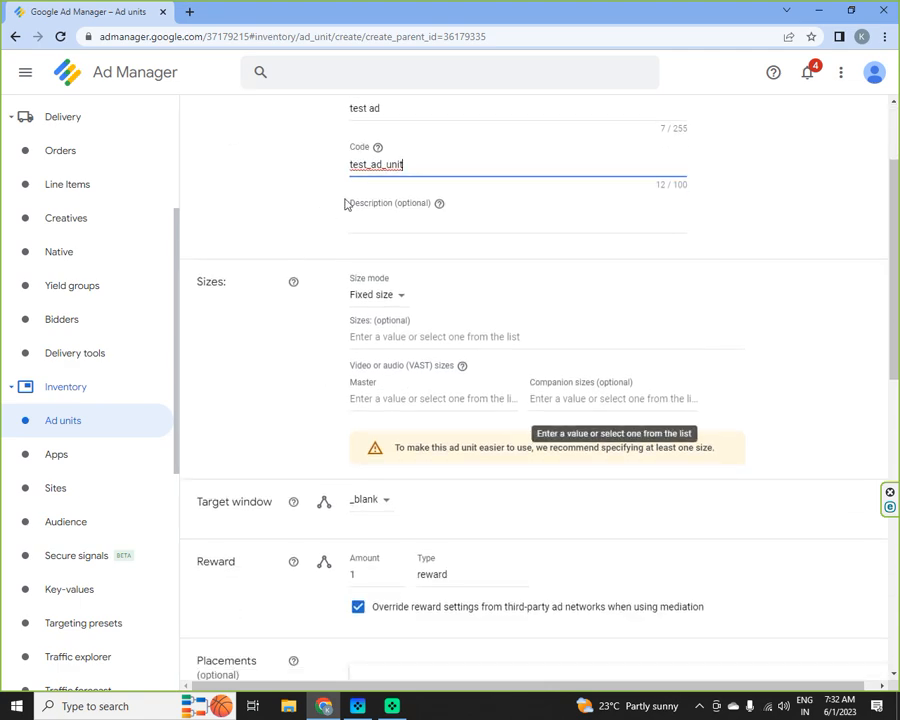
{"action": "left_click", "coordinate": [403, 227]}
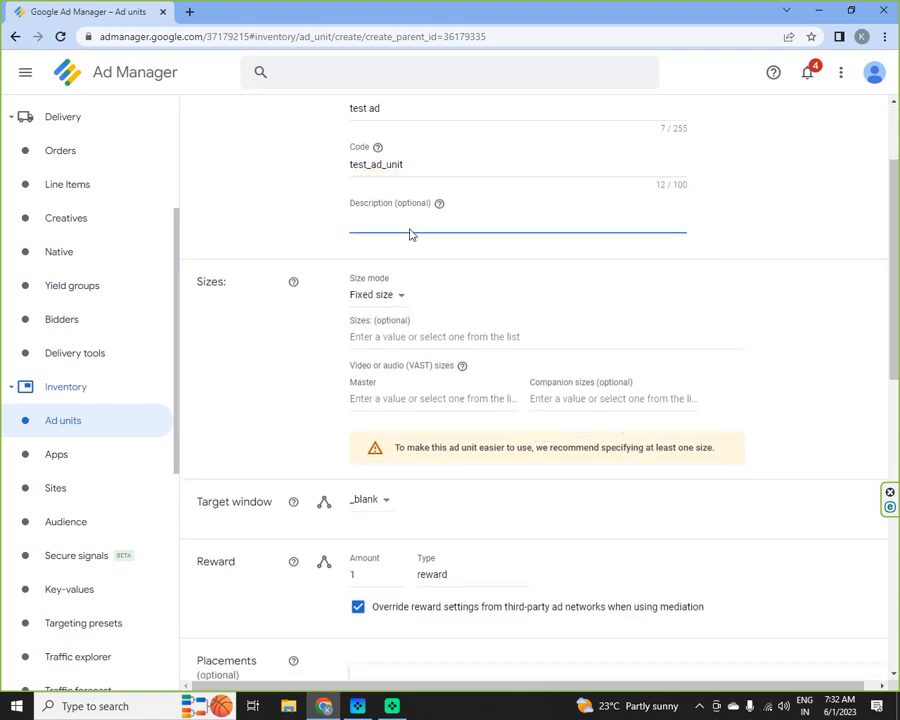
Keep the new ad unit's size mode at Fixed size and add the 300x250 (Medium Rectangle) size.
{"action": "left_click", "coordinate": [378, 303]}
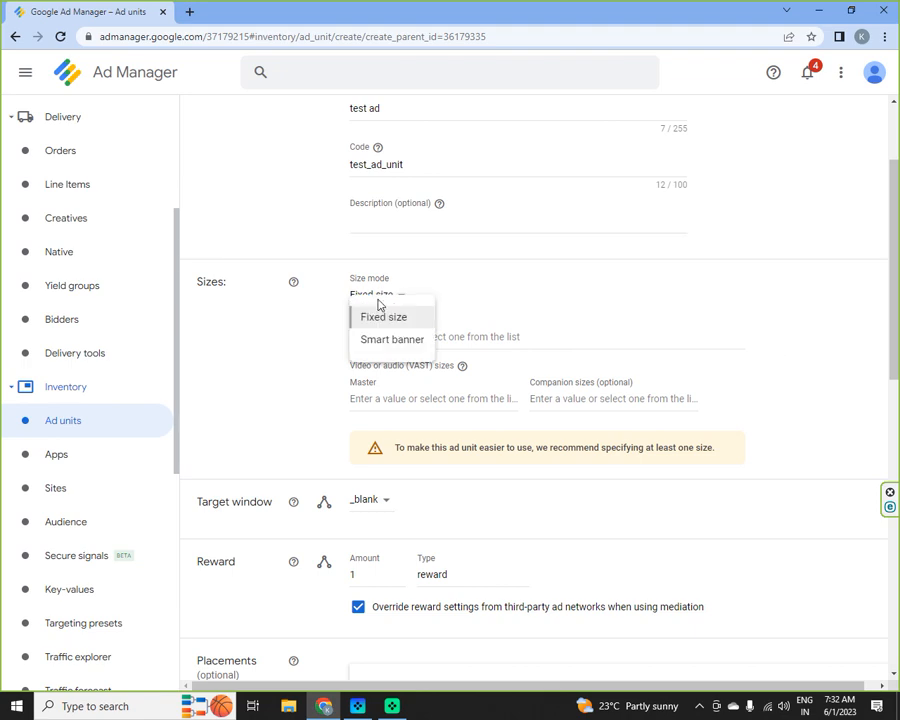
{"action": "left_click", "coordinate": [545, 307]}
{"action": "scroll", "coordinate": [666, 314], "scroll_direction": "down", "scroll_amount": 2}
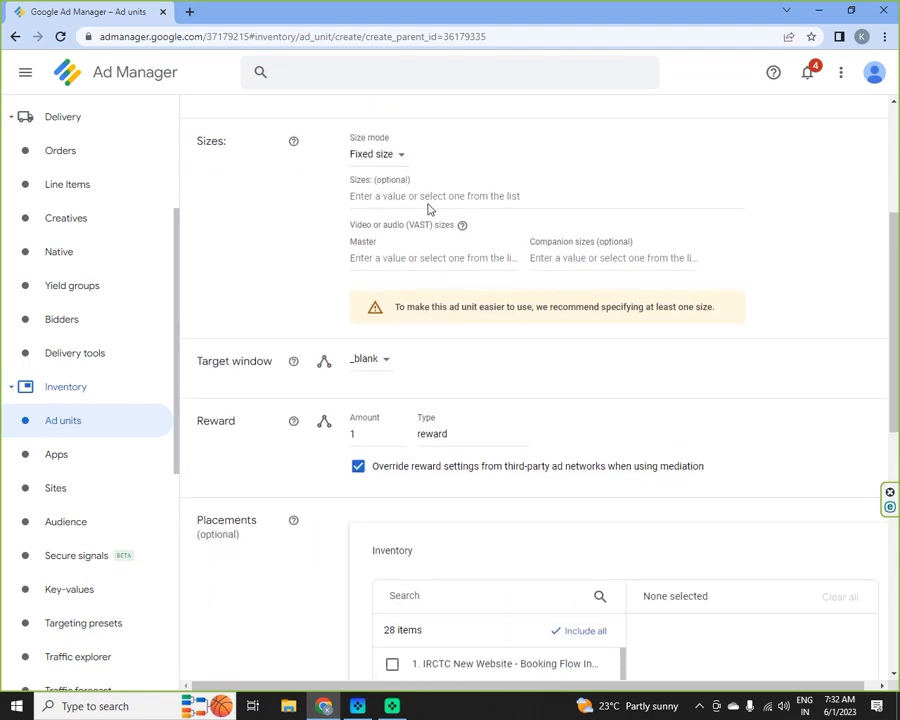
{"action": "left_click", "coordinate": [441, 196]}
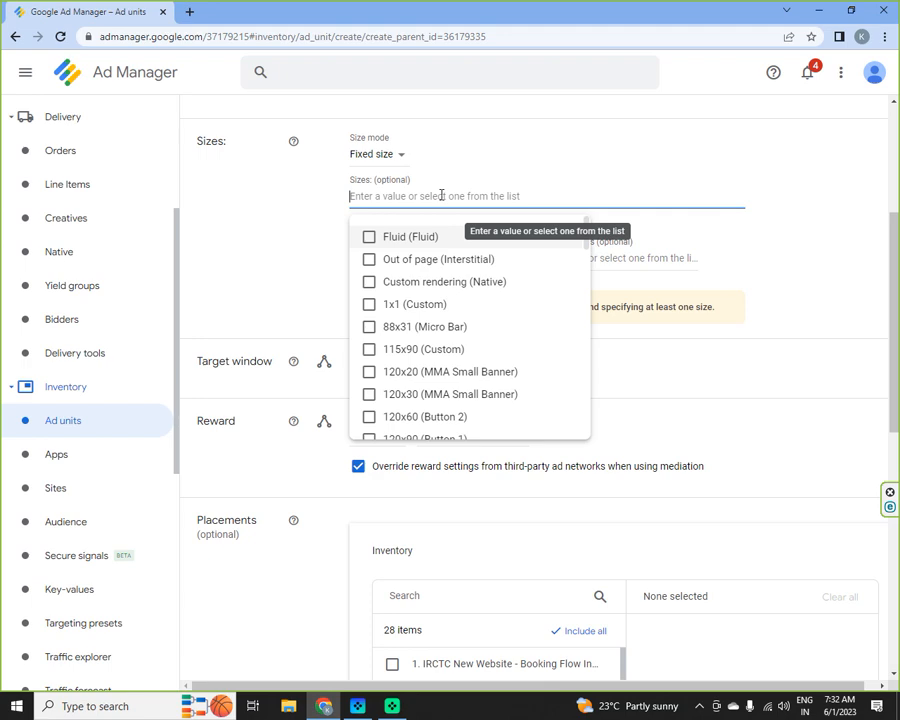
{"action": "type", "text": "300"}
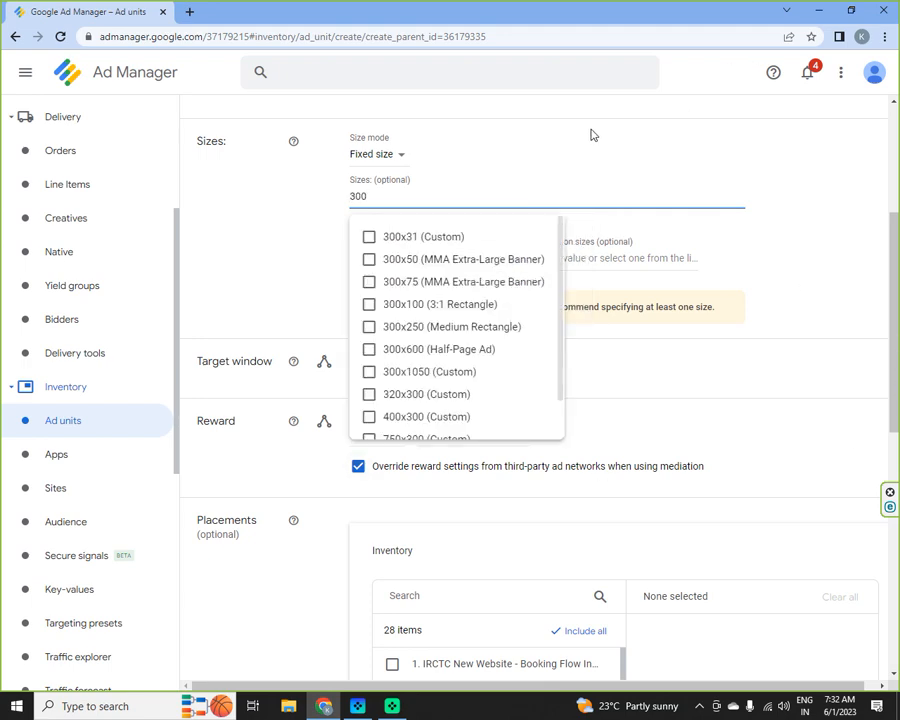
{"action": "left_click", "coordinate": [388, 328]}
{"action": "left_click", "coordinate": [764, 250]}
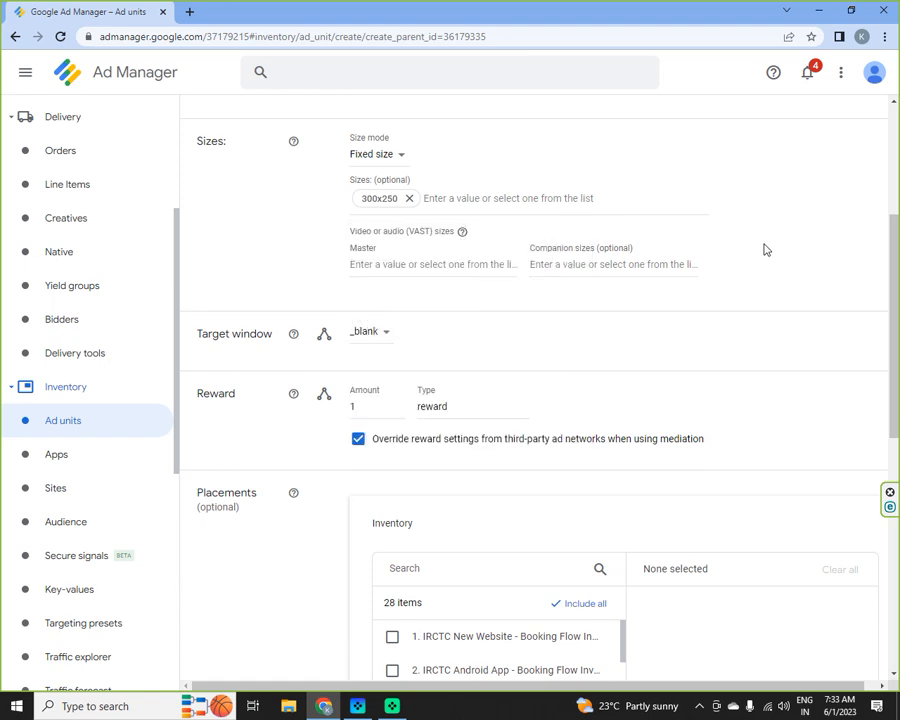
Review the new ad unit's remaining settings, from target window and reward through placements, AdSense, frequency caps and refresh rate.
{"action": "scroll", "coordinate": [764, 250], "scroll_direction": "down", "scroll_amount": 1}
{"action": "scroll", "coordinate": [764, 250], "scroll_direction": "down", "scroll_amount": 4}
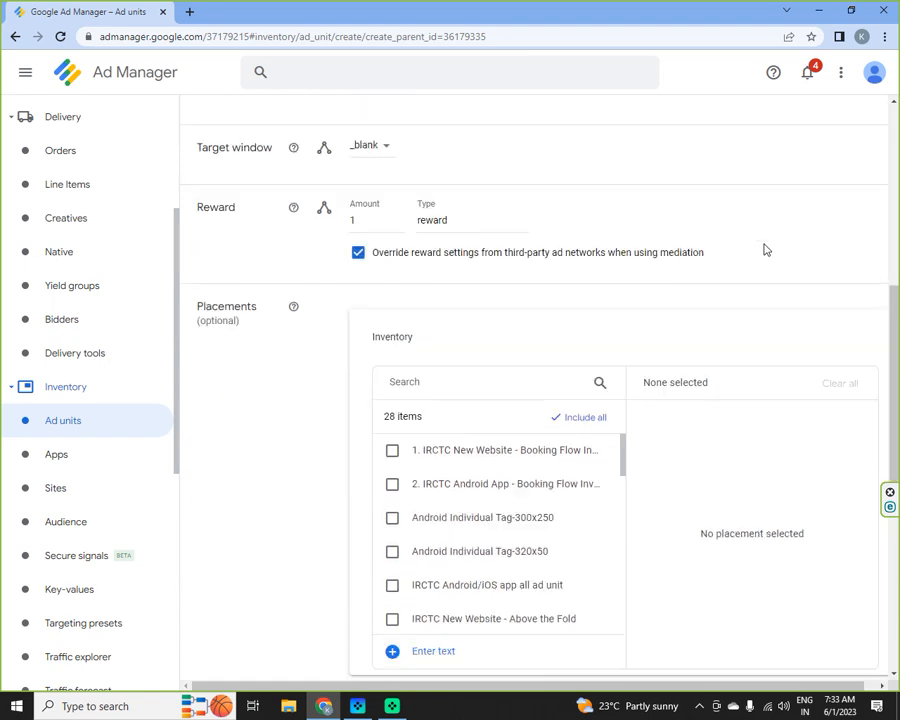
{"action": "scroll", "coordinate": [764, 250], "scroll_direction": "up", "scroll_amount": 3}
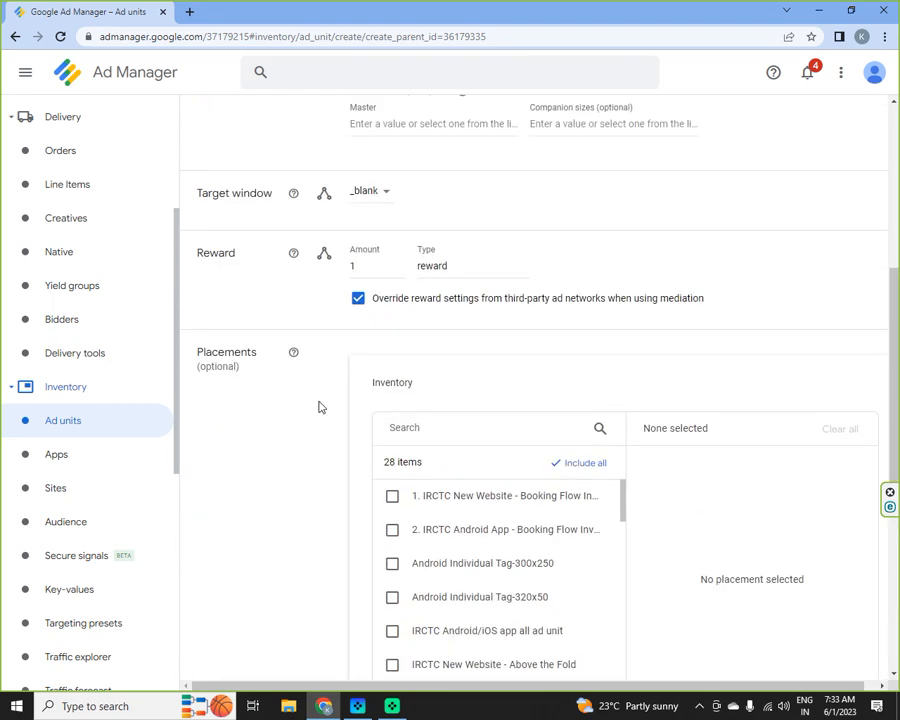
{"action": "scroll", "coordinate": [778, 281], "scroll_direction": "down", "scroll_amount": 6}
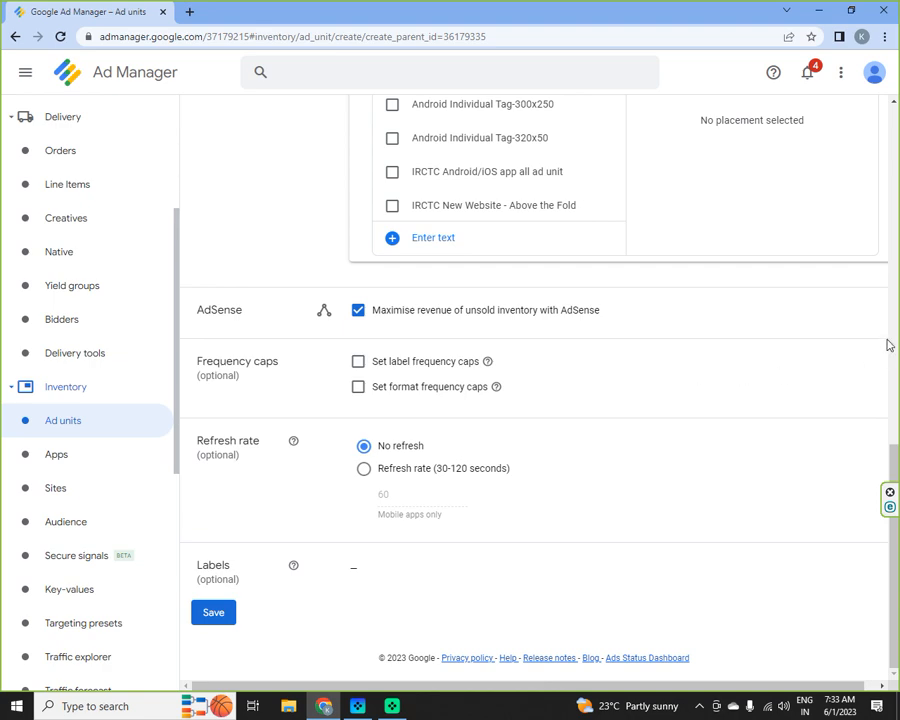
Try saving the new ad unit, change its code to test_ad_unit1 and save it again.
{"action": "left_click", "coordinate": [215, 613]}
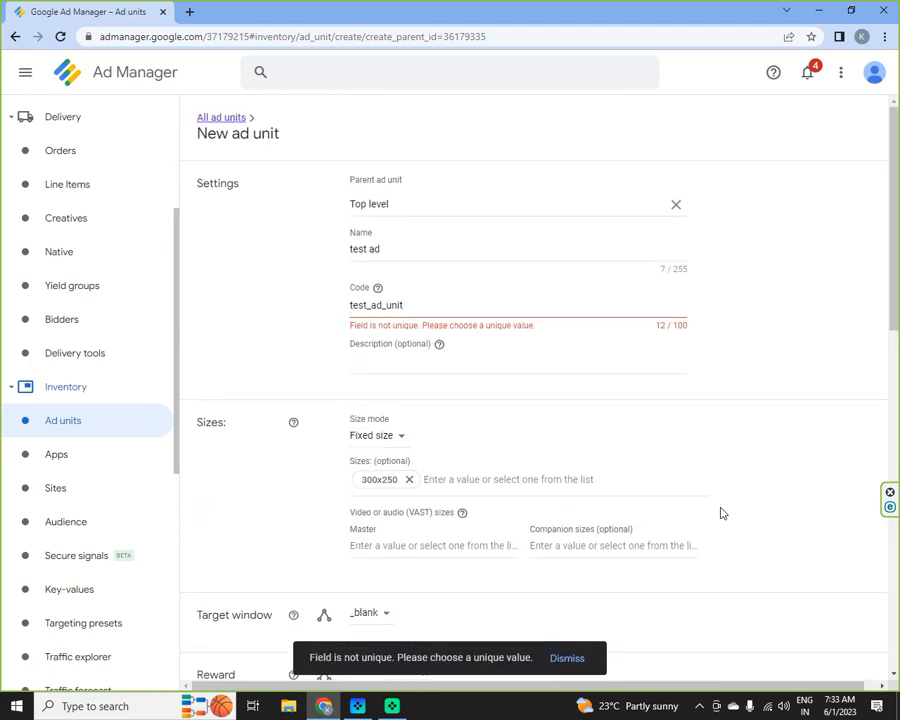
{"action": "left_click", "coordinate": [417, 304]}
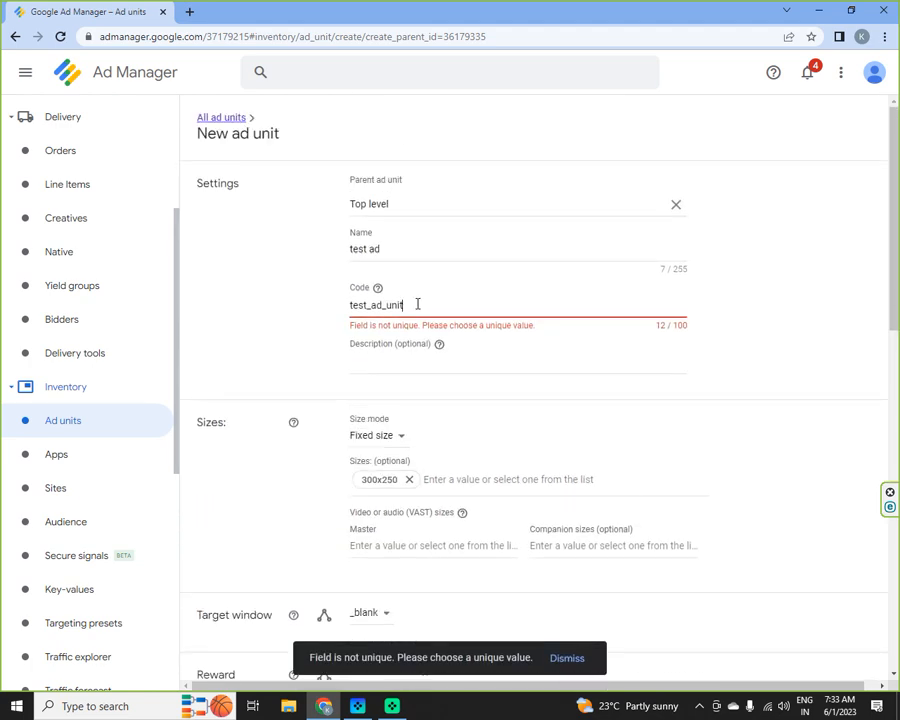
{"action": "type", "text": "1"}
{"action": "scroll", "coordinate": [426, 378], "scroll_direction": "down", "scroll_amount": 5}
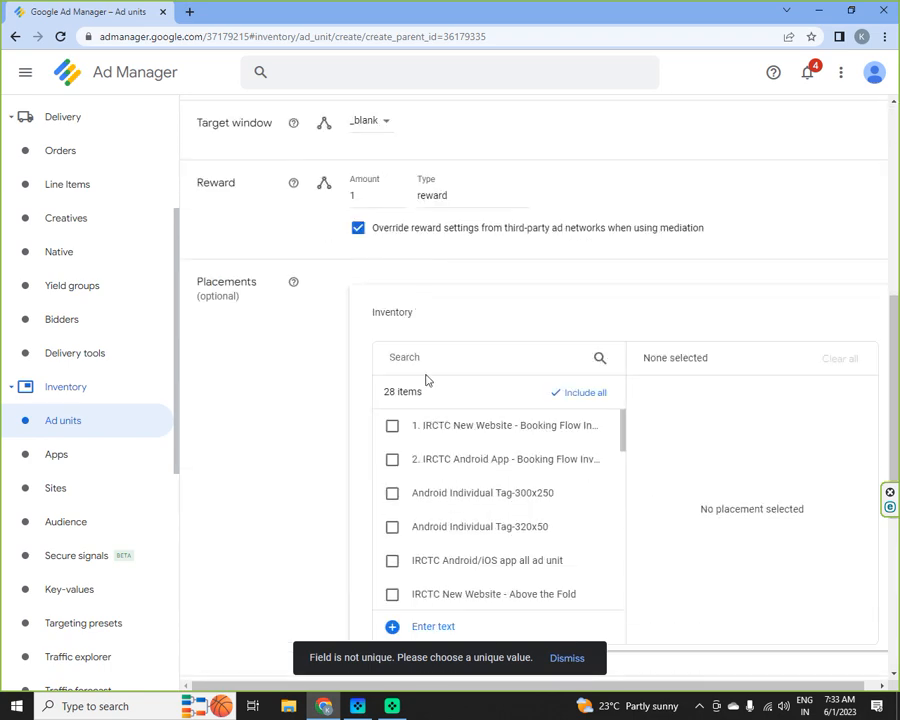
{"action": "scroll", "coordinate": [388, 564], "scroll_direction": "down", "scroll_amount": 5}
{"action": "scroll", "coordinate": [852, 521], "scroll_direction": "down", "scroll_amount": 4}
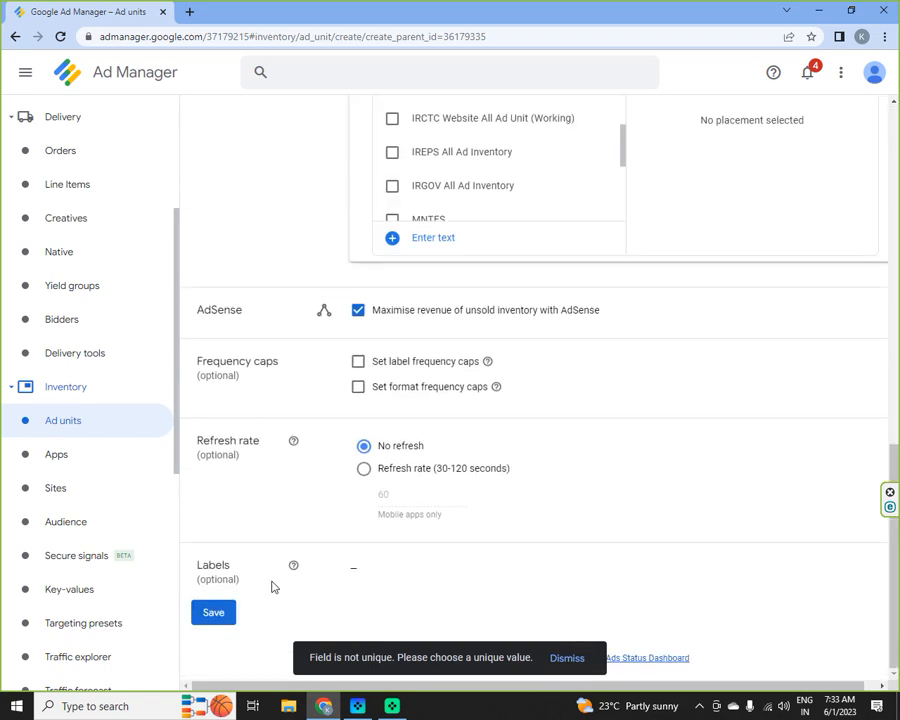
{"action": "left_click", "coordinate": [202, 613]}
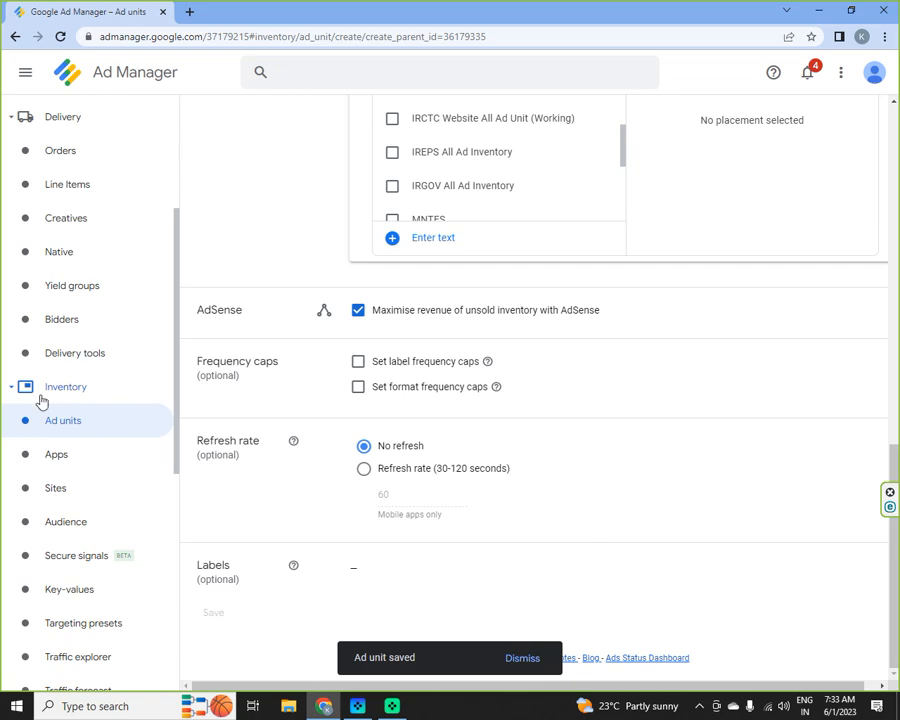
Return to the ad units list, remove the parent and status filters, and search for test_ad_unit.
{"action": "left_click", "coordinate": [60, 425]}
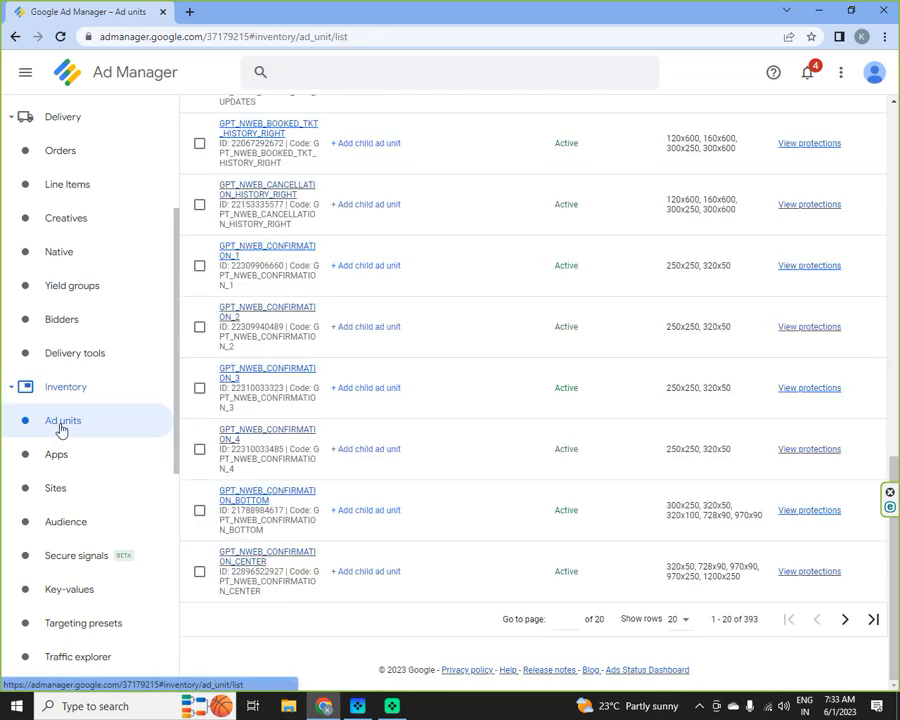
{"action": "scroll", "coordinate": [790, 440], "scroll_direction": "up", "scroll_amount": 10}
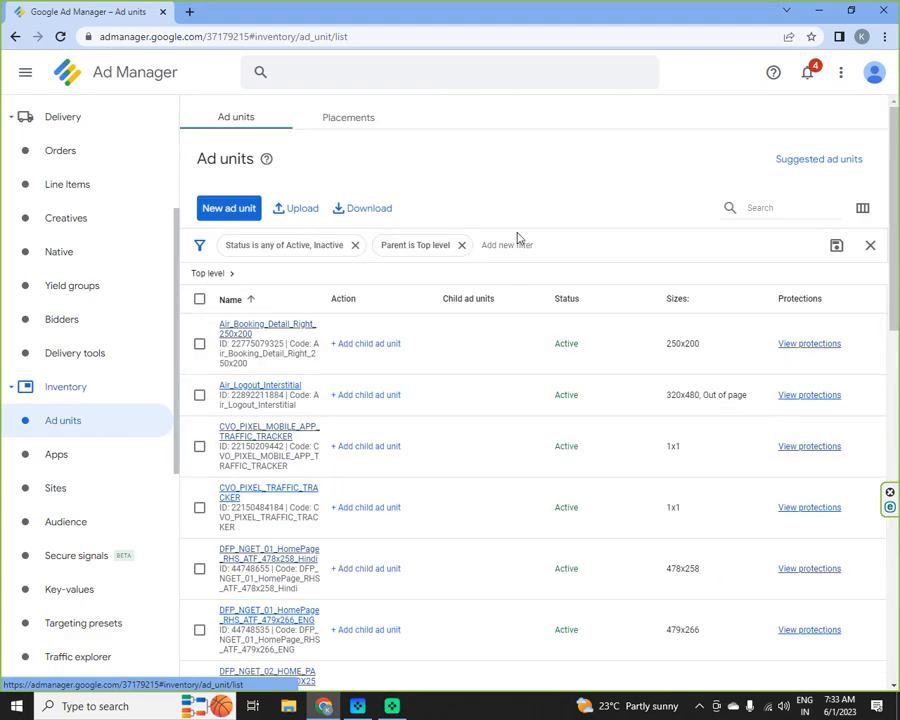
{"action": "left_click", "coordinate": [462, 245]}
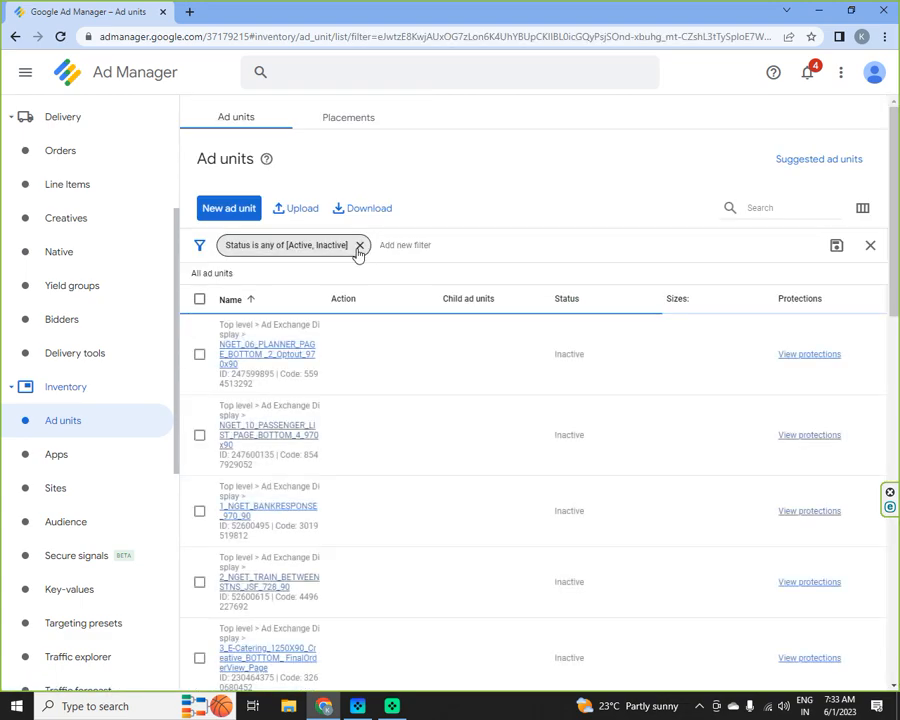
{"action": "left_click", "coordinate": [359, 245]}
{"action": "left_click", "coordinate": [783, 207]}
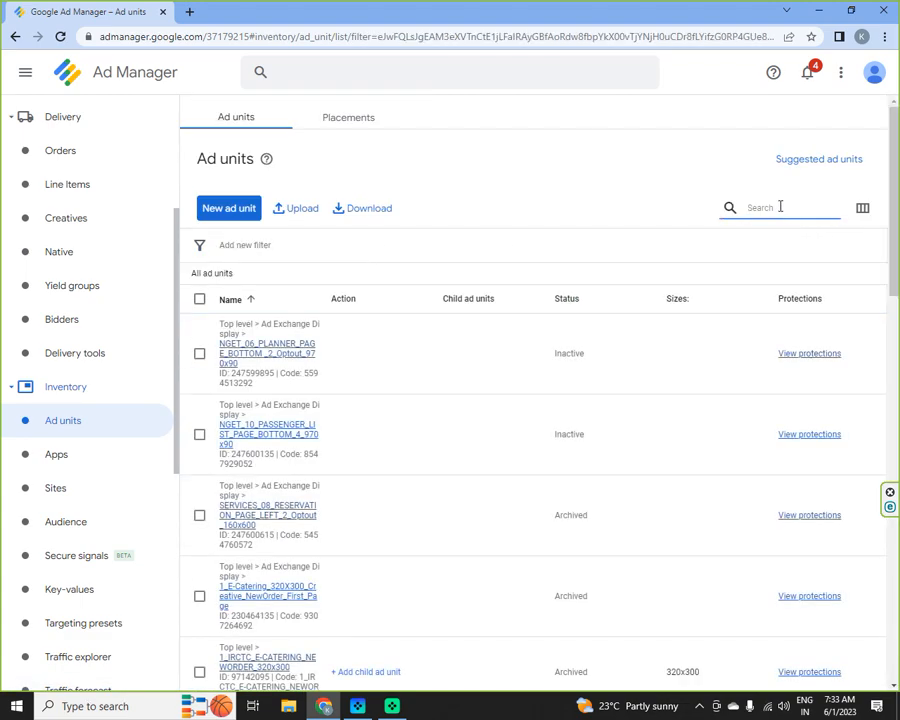
{"action": "type", "text": "test_ad_unit"}
{"action": "key", "text": "Return"}
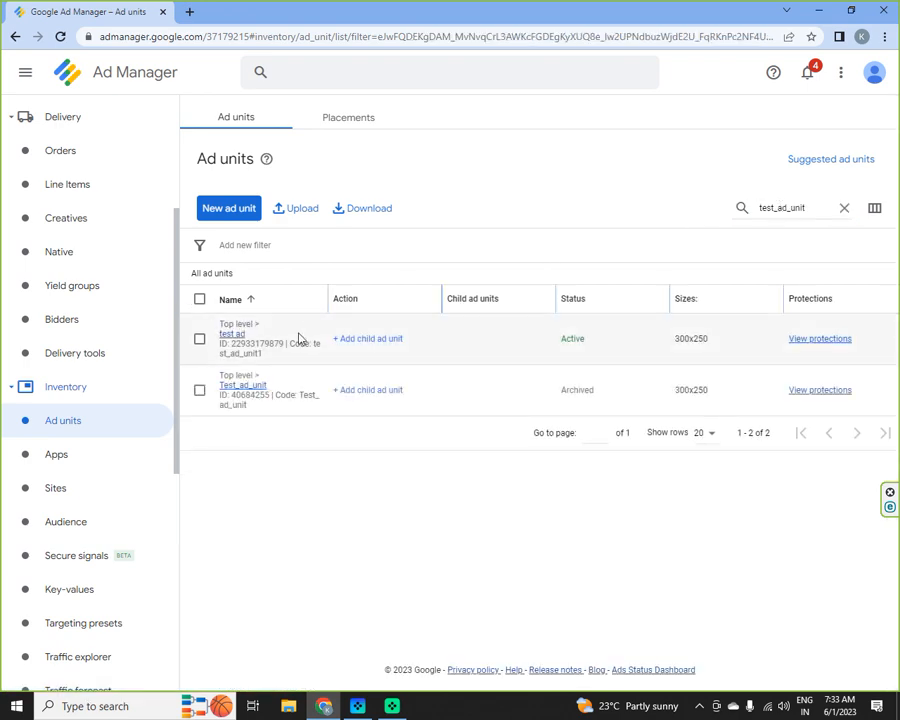
Open the archived Test_ad_unit and look at its insights, line items and yield groups.
{"action": "left_click", "coordinate": [250, 388]}
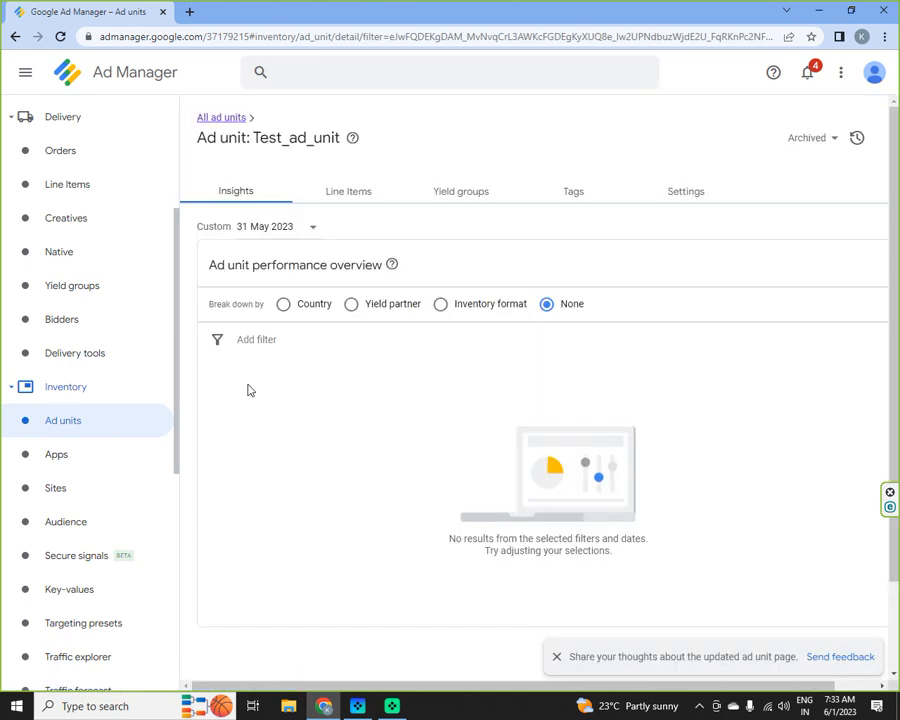
{"action": "left_click", "coordinate": [347, 194]}
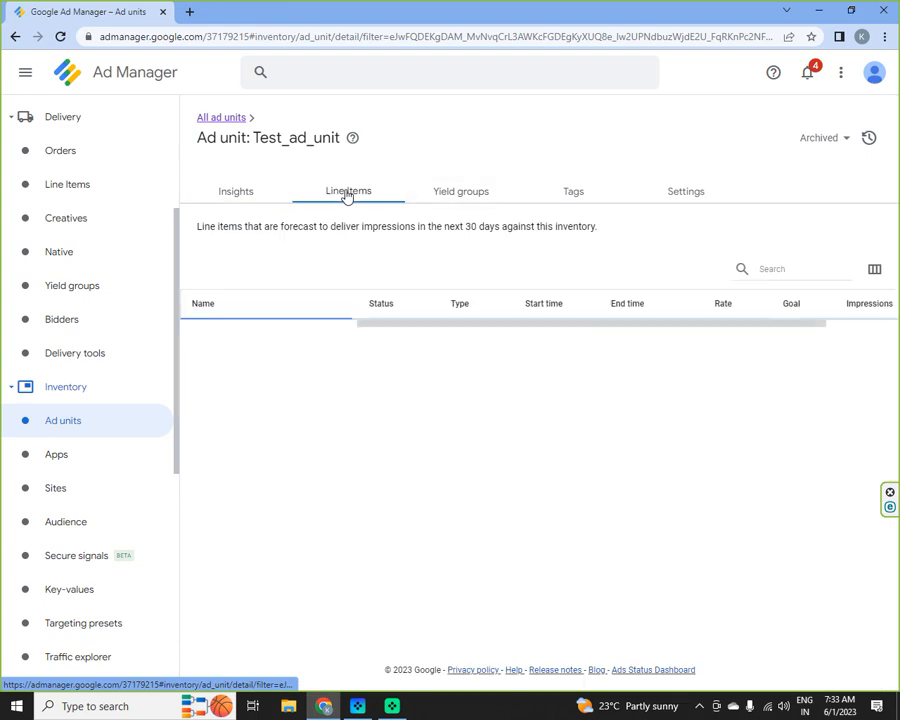
{"action": "left_click", "coordinate": [478, 199]}
Start generating tags for Test_ad_unit with Google Publisher Tag as the tag type.
{"action": "left_click", "coordinate": [574, 196]}
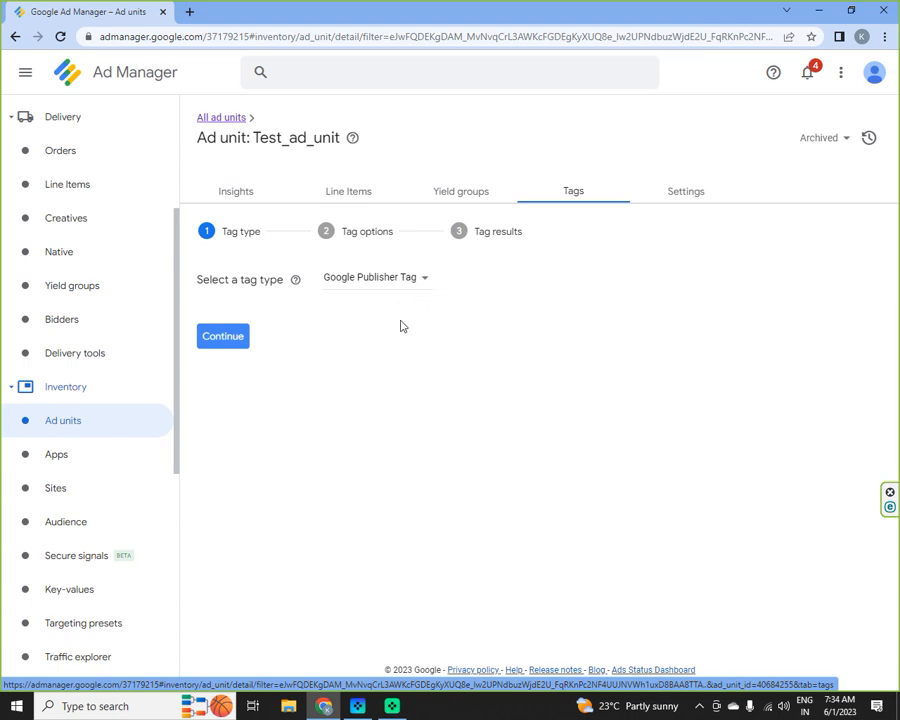
{"action": "left_click", "coordinate": [405, 281]}
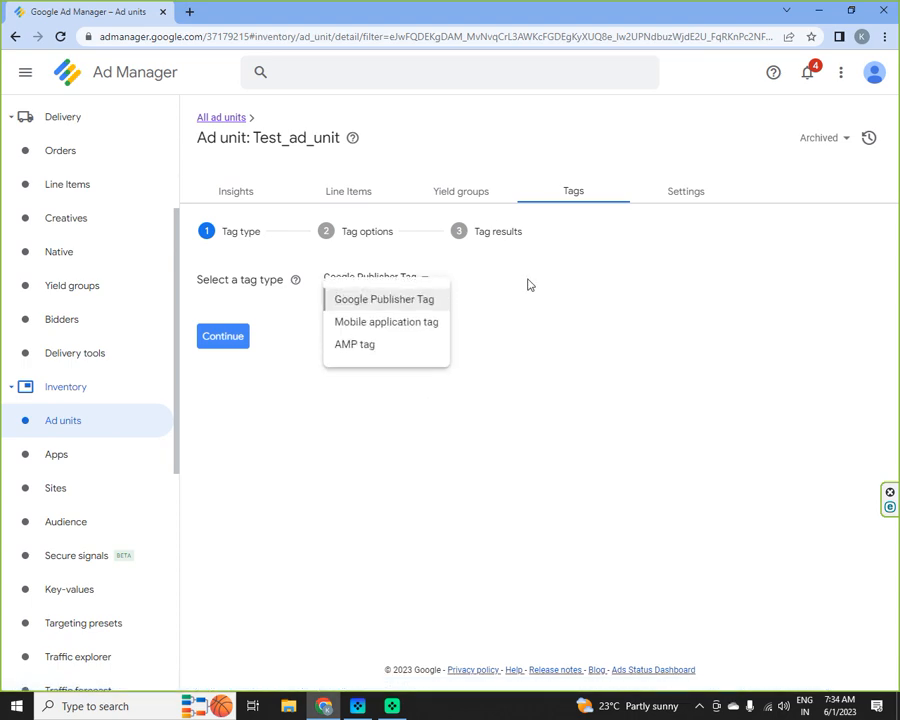
{"action": "left_click", "coordinate": [424, 300]}
{"action": "left_click", "coordinate": [239, 346]}
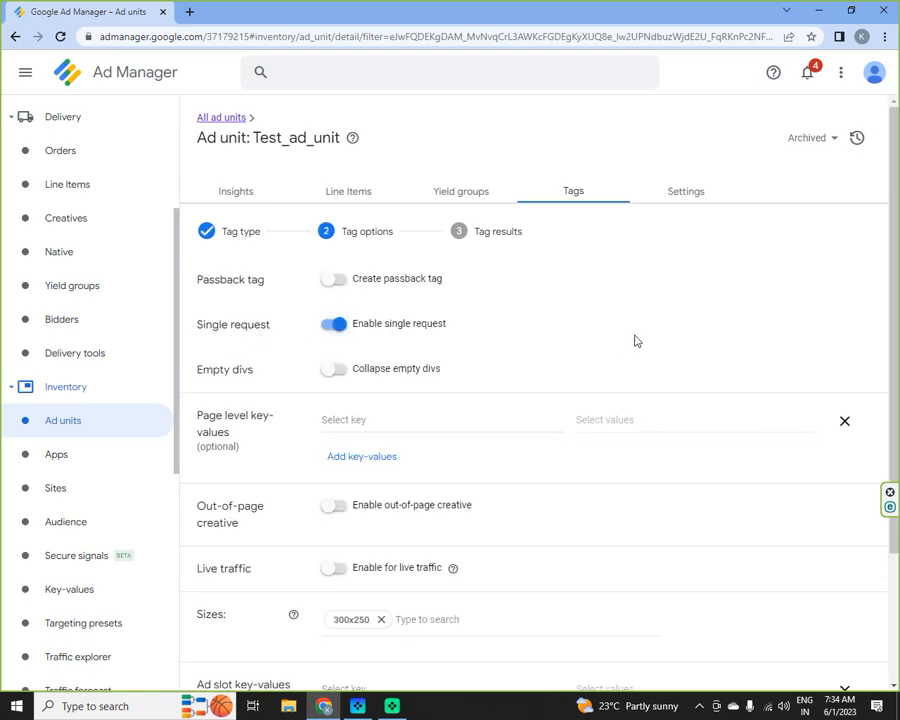
Enable collapsing of empty divs in the tag options, generate the tag, and review its document header and body code.
{"action": "scroll", "coordinate": [635, 340], "scroll_direction": "down", "scroll_amount": 3}
{"action": "scroll", "coordinate": [657, 318], "scroll_direction": "down", "scroll_amount": 1}
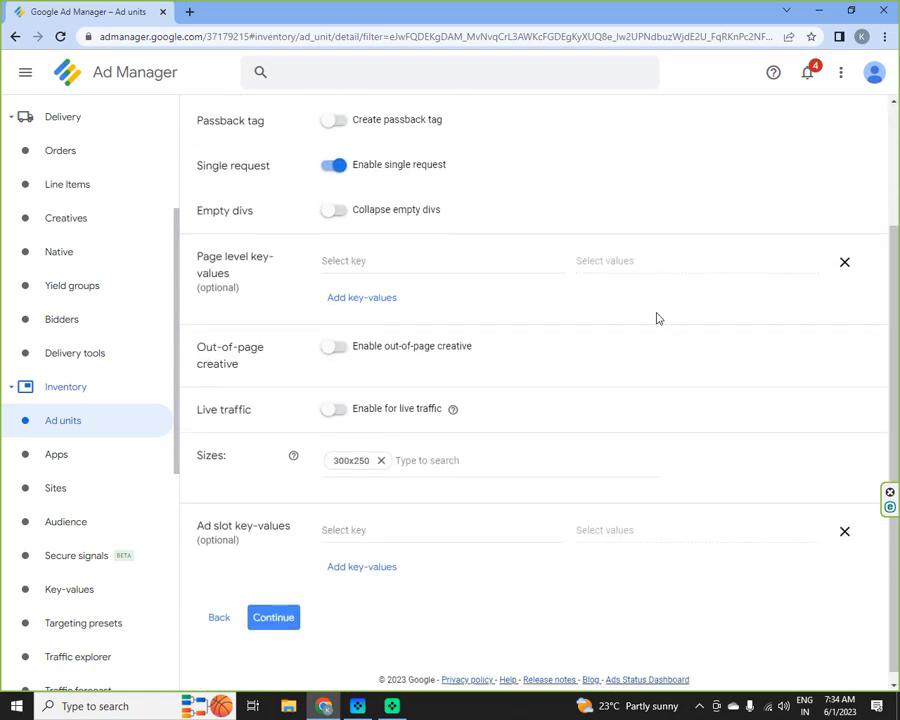
{"action": "left_click", "coordinate": [340, 204]}
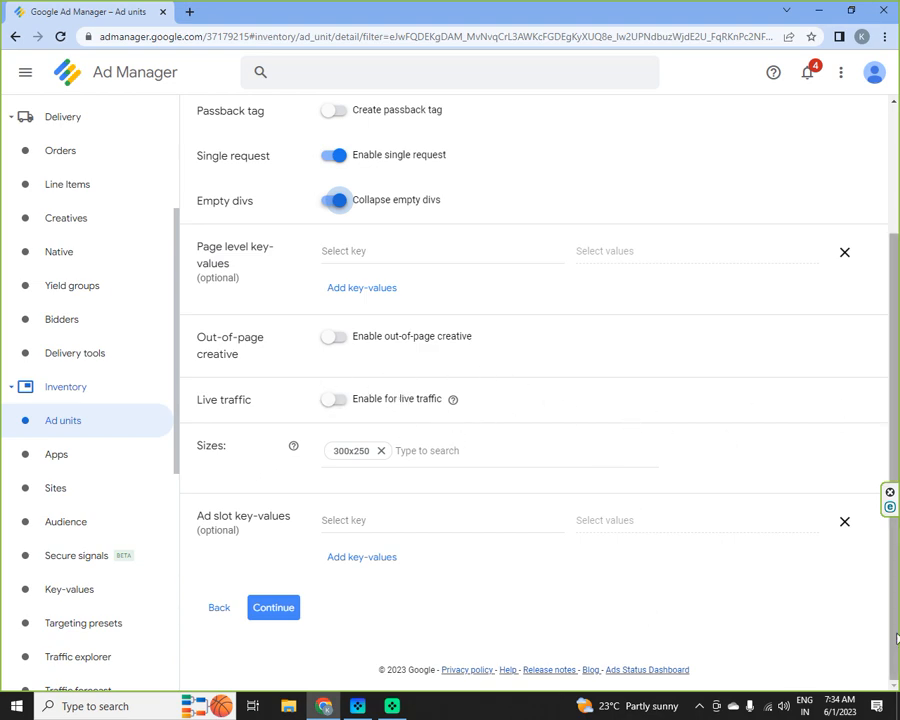
{"action": "left_click", "coordinate": [273, 617]}
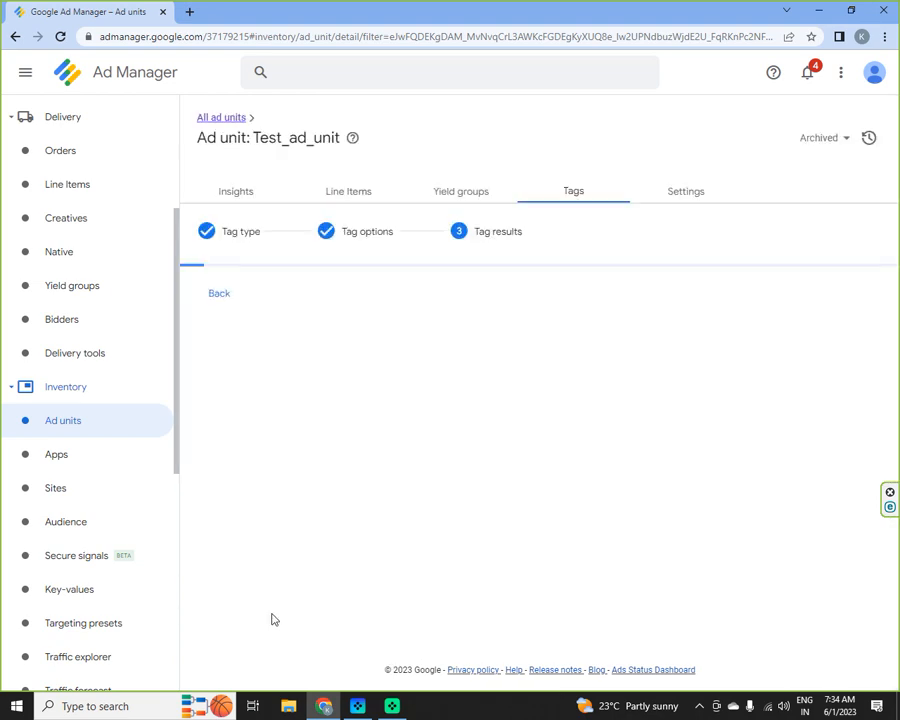
{"action": "scroll", "coordinate": [812, 379], "scroll_direction": "down", "scroll_amount": 2}
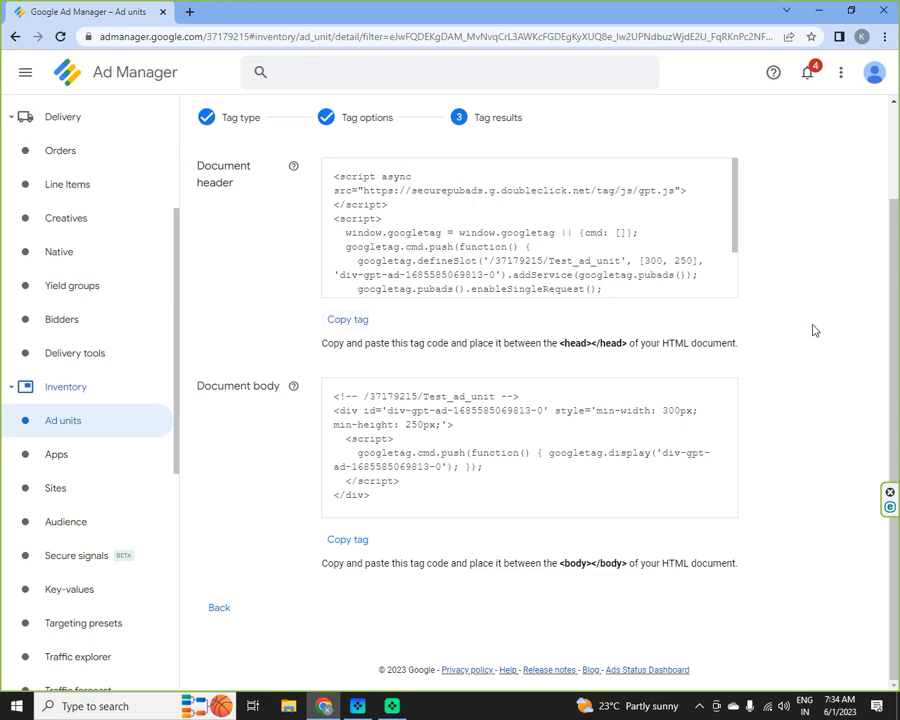
{"action": "scroll", "coordinate": [813, 330], "scroll_direction": "up", "scroll_amount": 2}
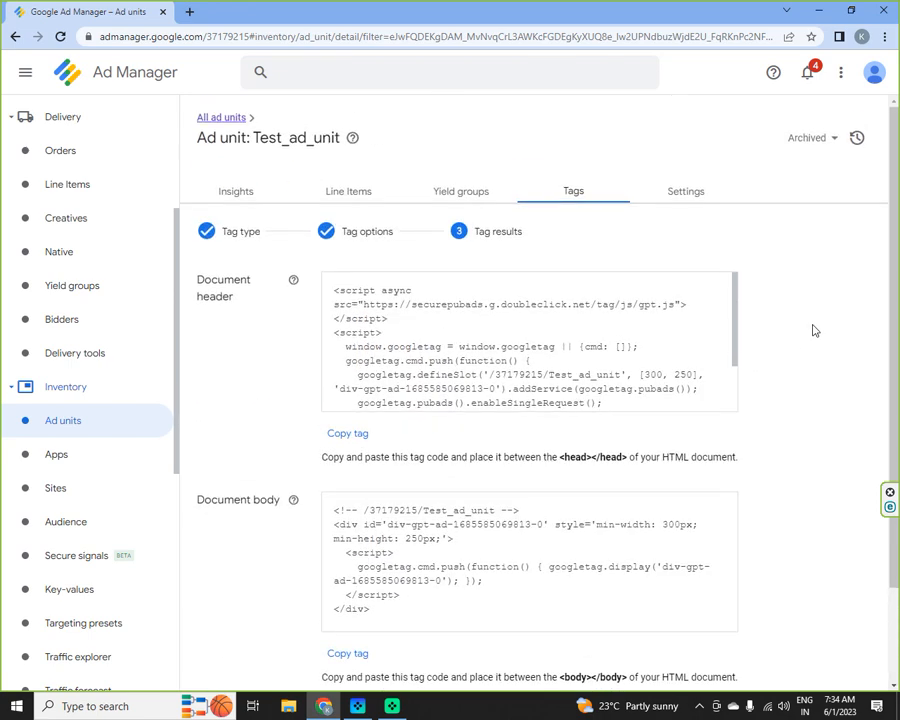
{"action": "scroll", "coordinate": [813, 330], "scroll_direction": "down", "scroll_amount": 2}
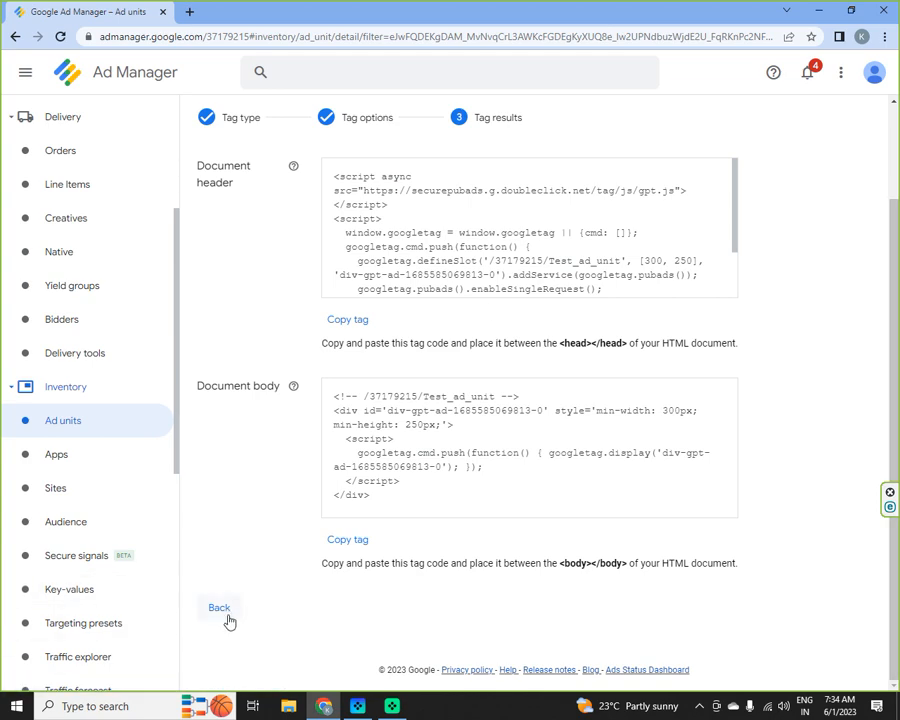
Go back to the tag type choice, switch it to Mobile application tag, and generate the tag results.
{"action": "left_click", "coordinate": [219, 608]}
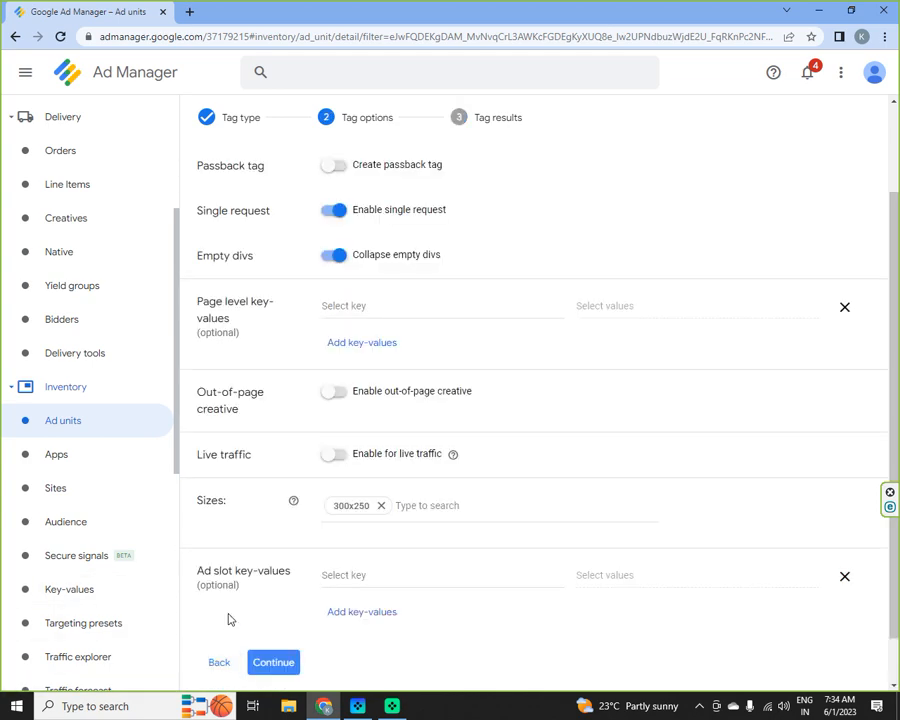
{"action": "left_click", "coordinate": [219, 664]}
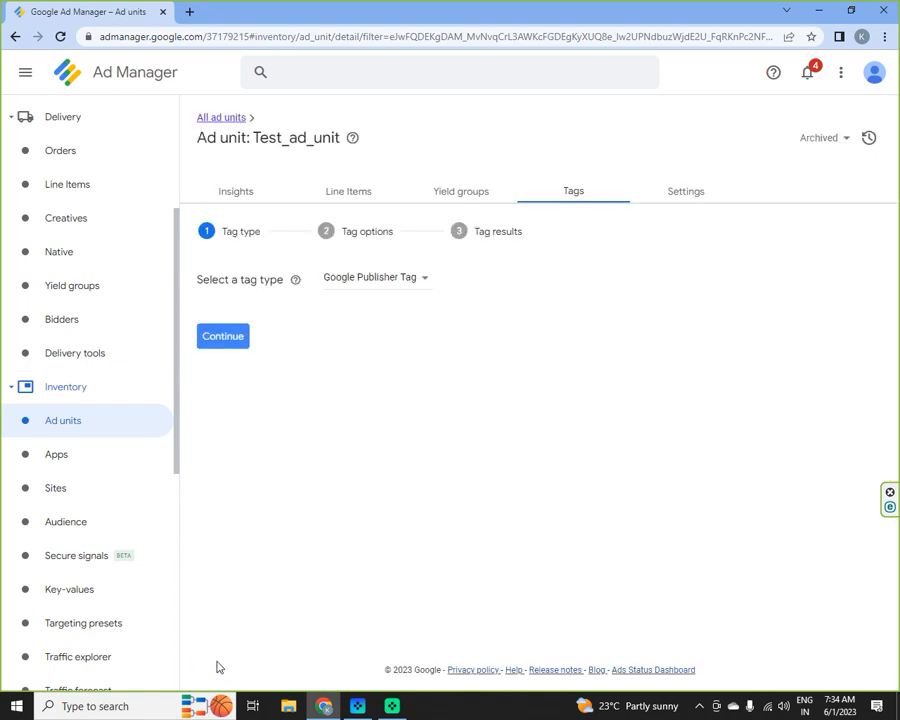
{"action": "left_click", "coordinate": [414, 283]}
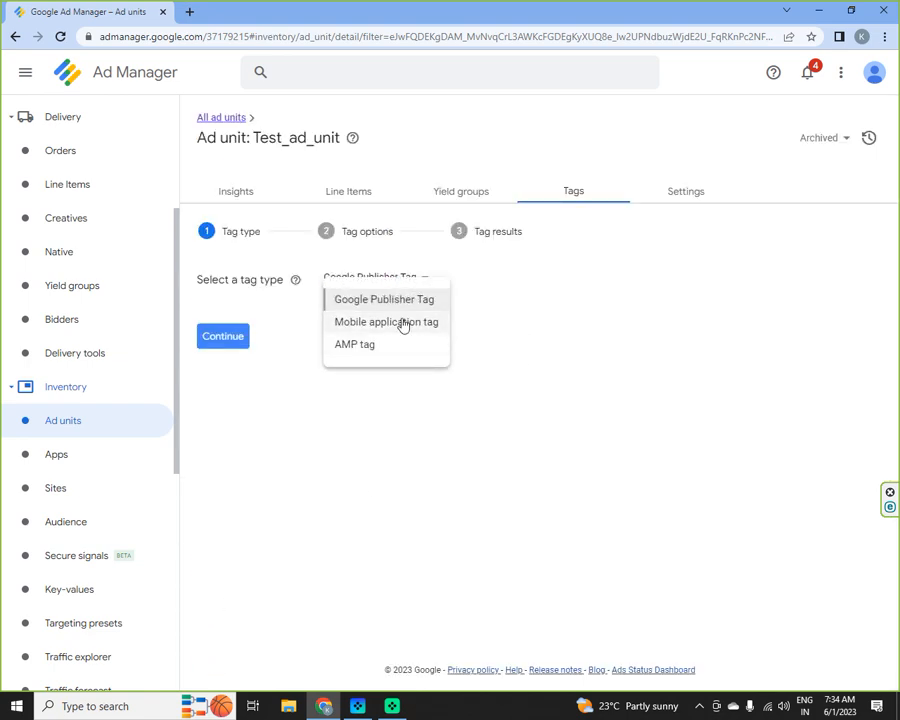
{"action": "left_click", "coordinate": [403, 322]}
{"action": "left_click", "coordinate": [234, 344]}
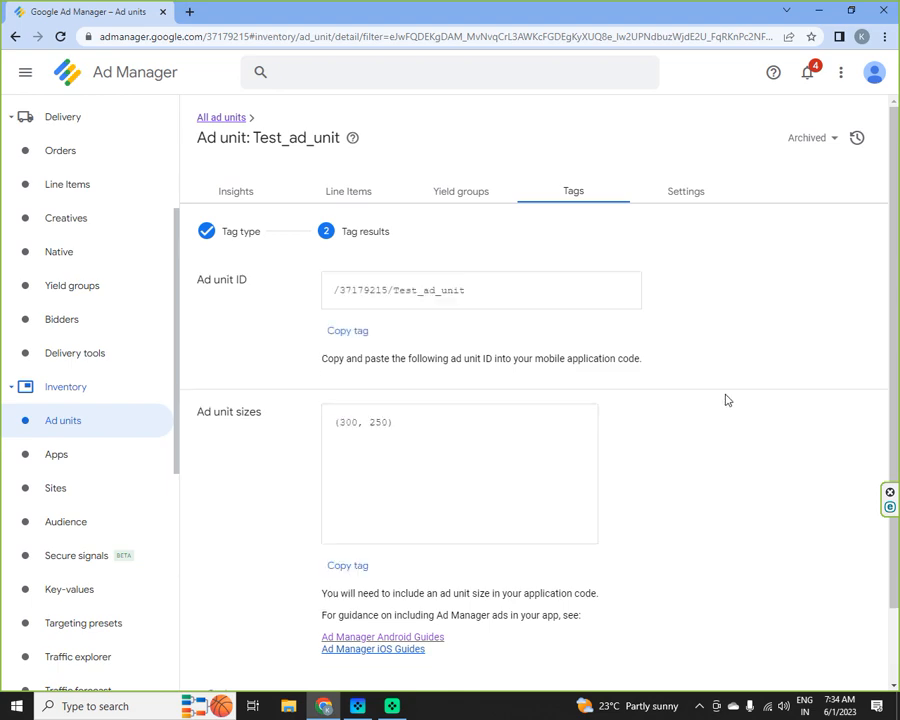
{"action": "scroll", "coordinate": [641, 358], "scroll_direction": "down", "scroll_amount": 2}
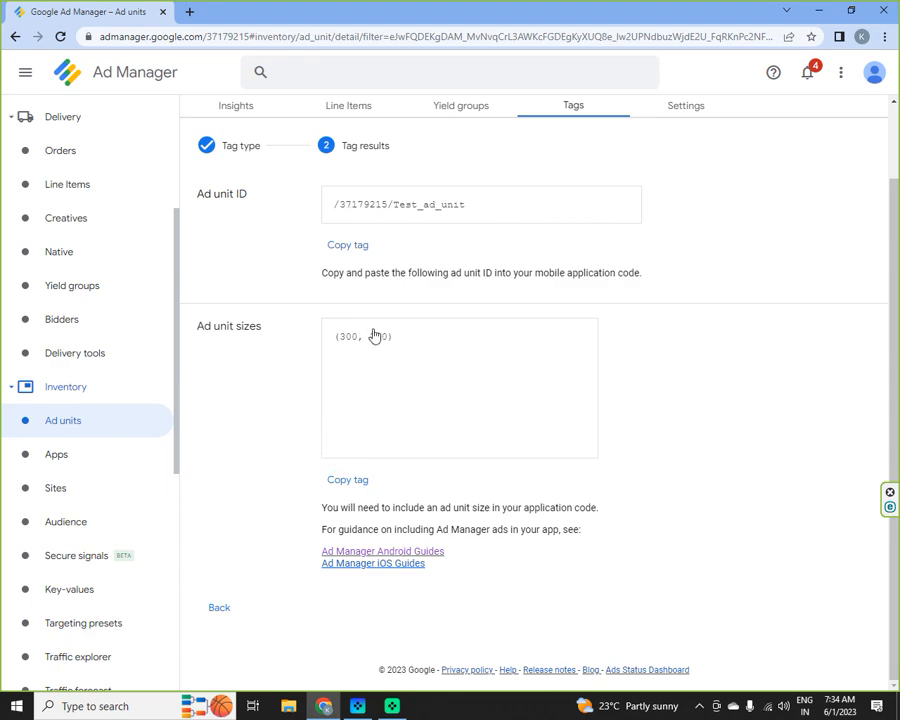
Open the Ad Manager Android Guides in a new tab and read from the app configuration to the ad formats.
{"action": "right_click", "coordinate": [422, 553]}
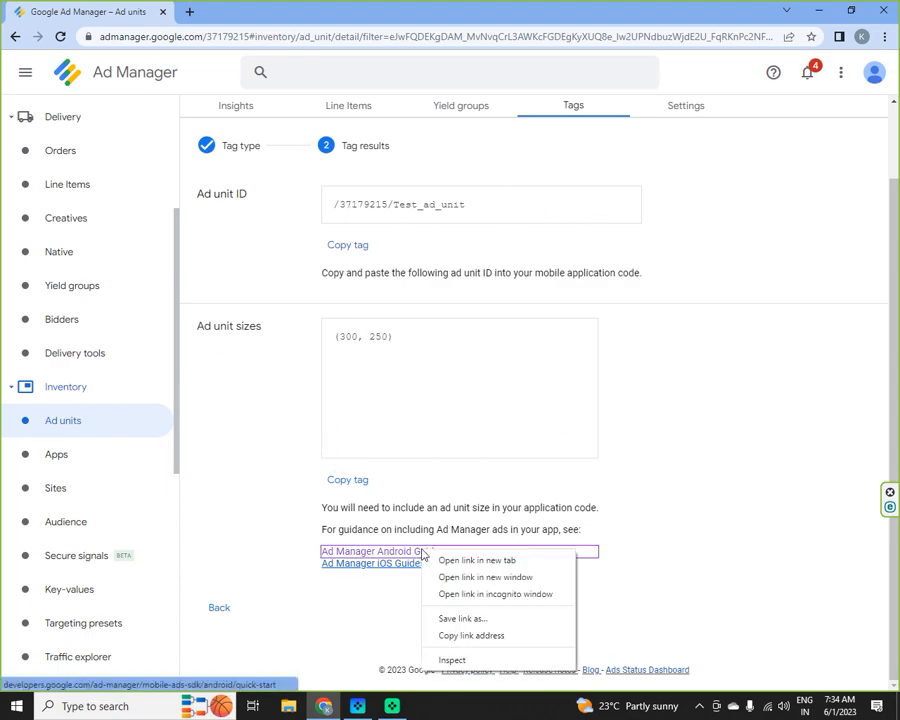
{"action": "left_click", "coordinate": [470, 560]}
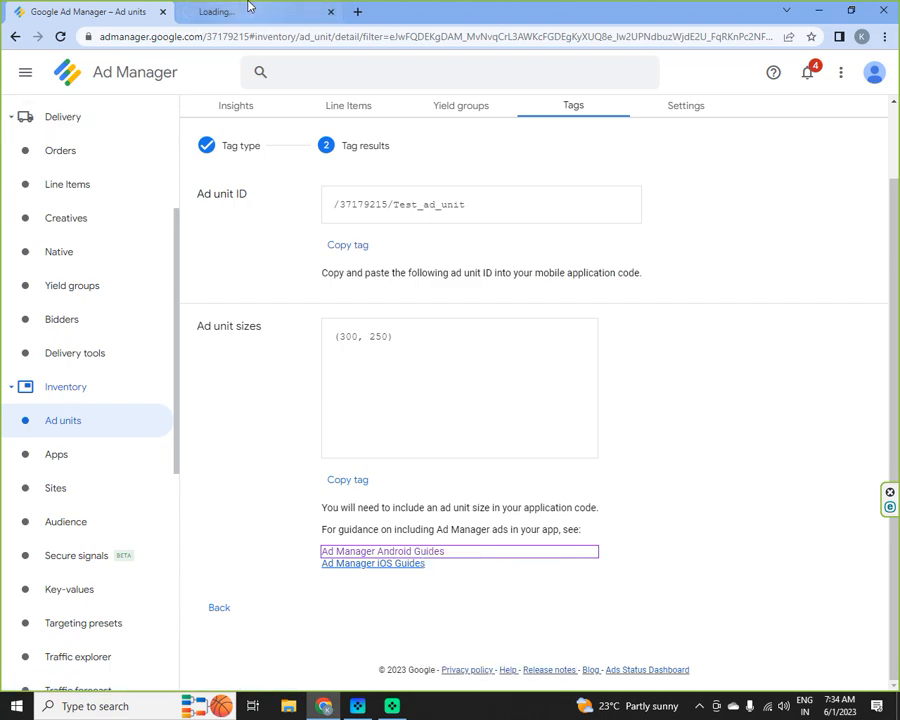
{"action": "left_click", "coordinate": [249, 8]}
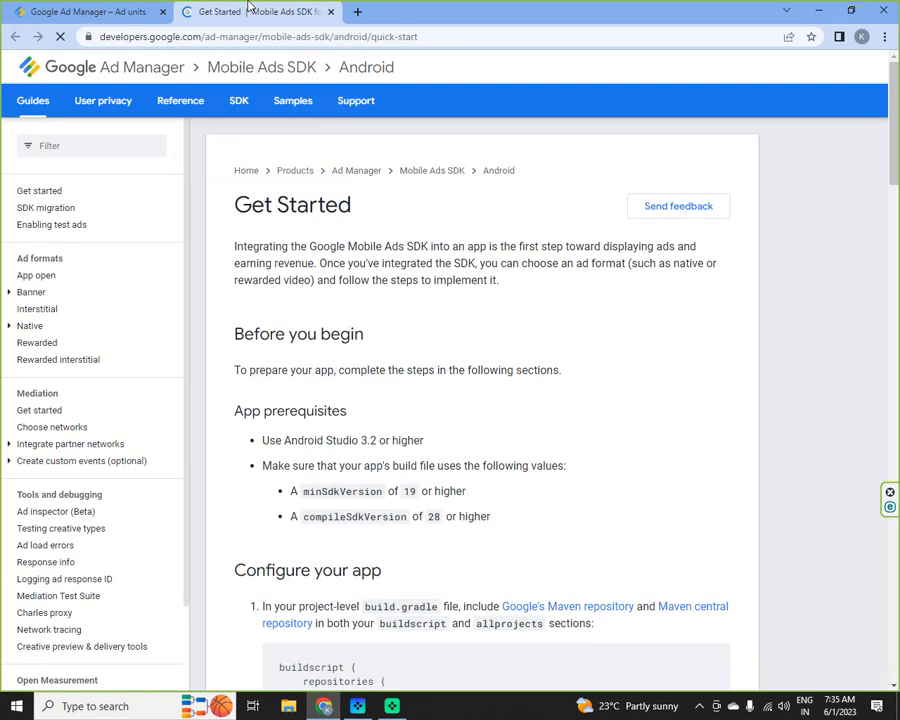
{"action": "scroll", "coordinate": [530, 302], "scroll_direction": "down", "scroll_amount": 4}
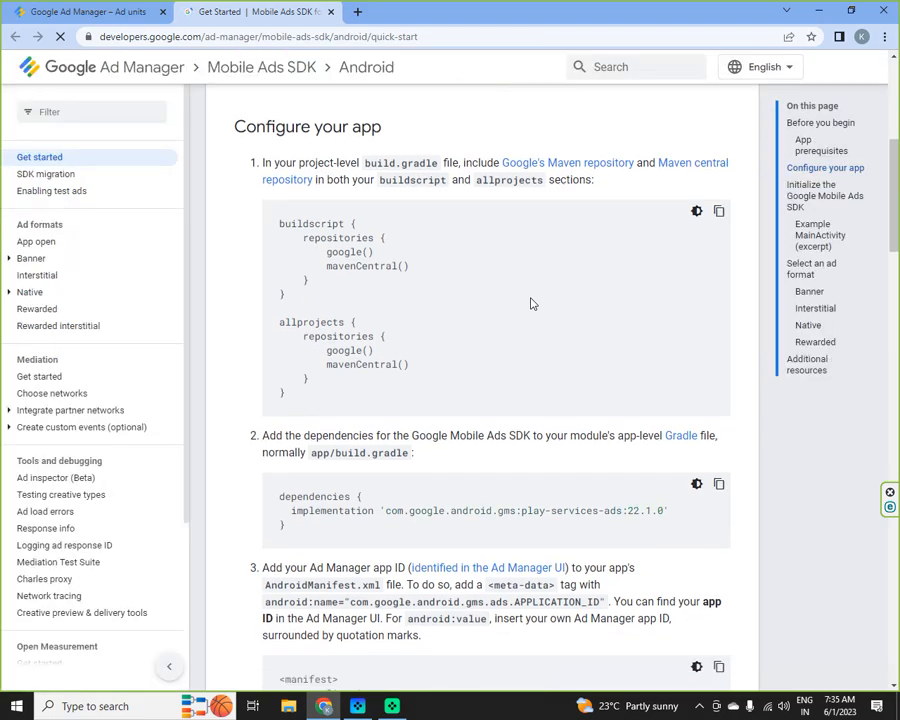
{"action": "scroll", "coordinate": [531, 302], "scroll_direction": "down", "scroll_amount": 9}
{"action": "scroll", "coordinate": [531, 300], "scroll_direction": "down", "scroll_amount": 8}
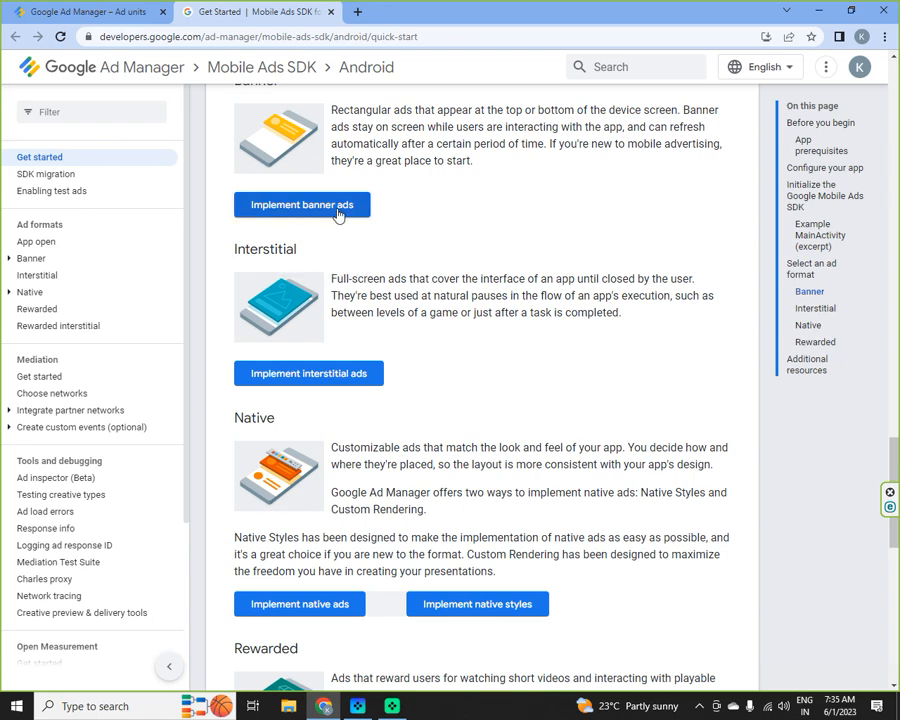
Open the banner ads implementation guide in a new tab, read its AdManagerAdView layout section, and return to the ad unit's tag results.
{"action": "right_click", "coordinate": [338, 208]}
{"action": "left_click", "coordinate": [394, 219]}
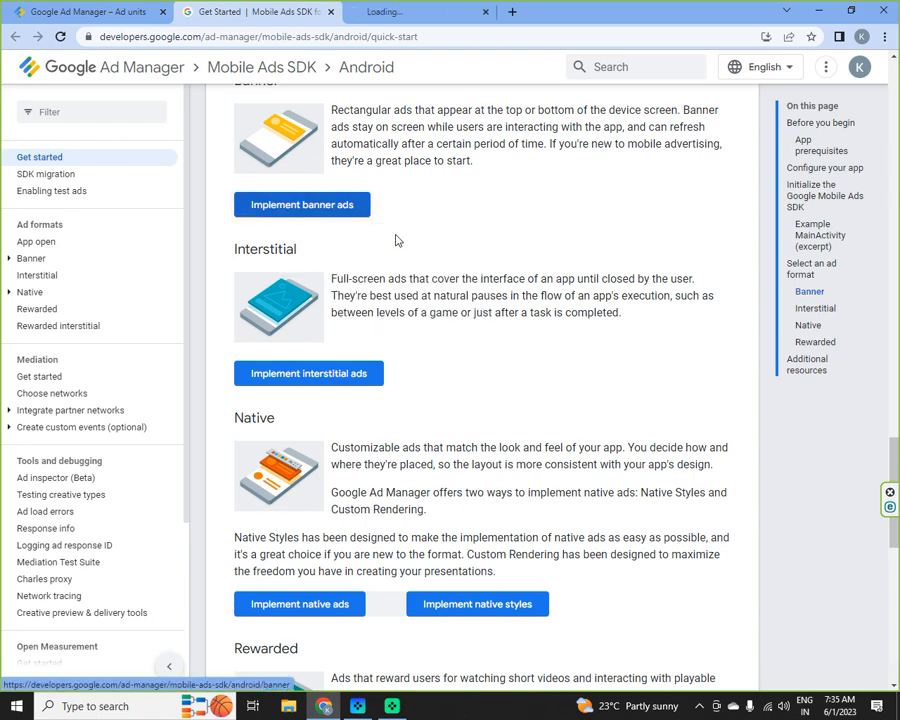
{"action": "left_click", "coordinate": [410, 11]}
{"action": "scroll", "coordinate": [582, 387], "scroll_direction": "down", "scroll_amount": 4}
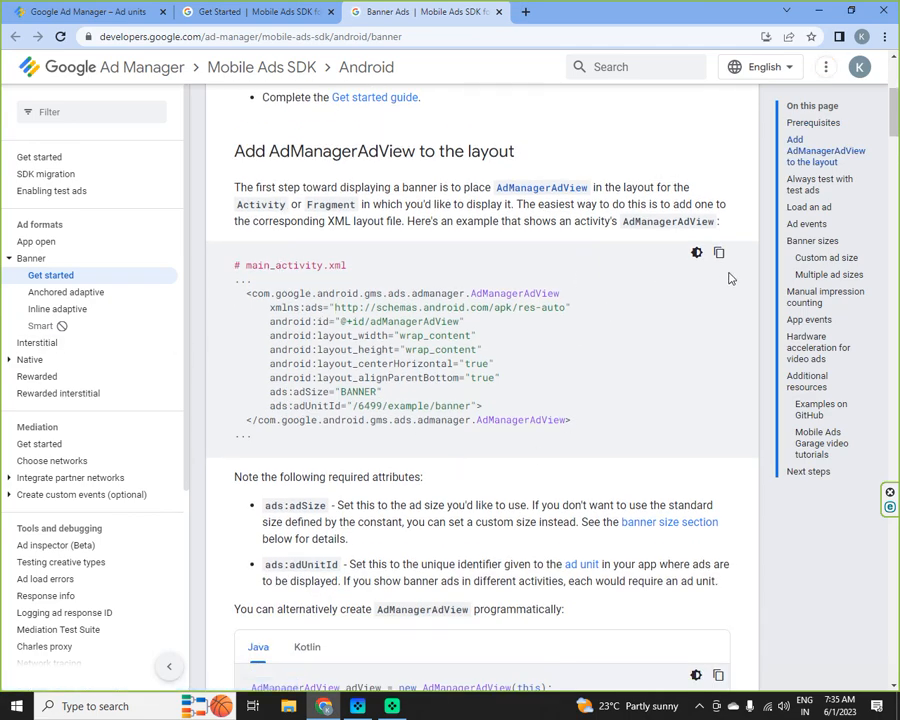
{"action": "left_click", "coordinate": [272, 13]}
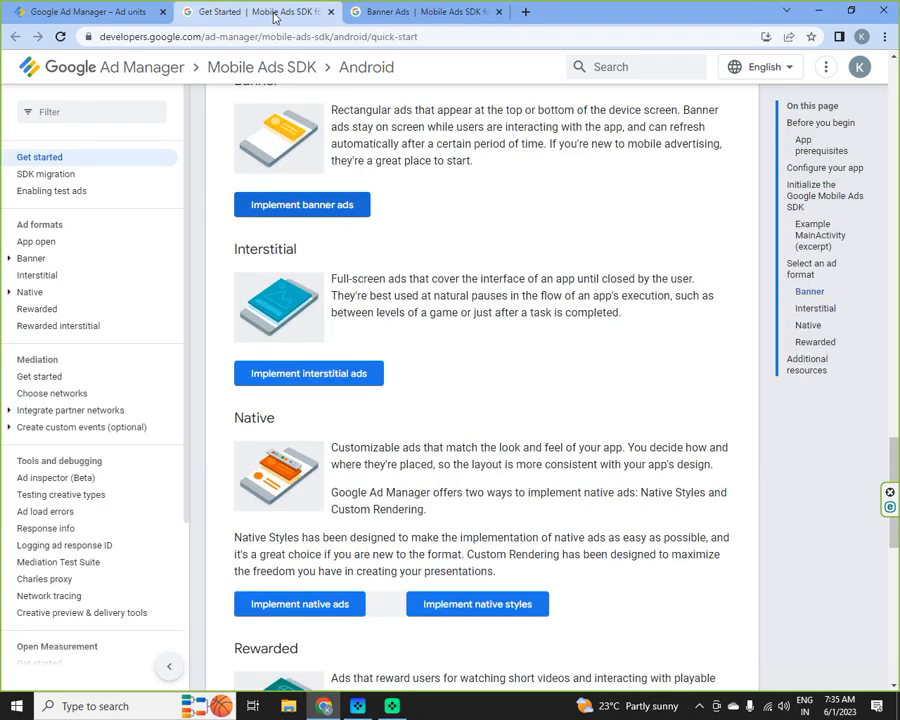
{"action": "left_click", "coordinate": [89, 10]}
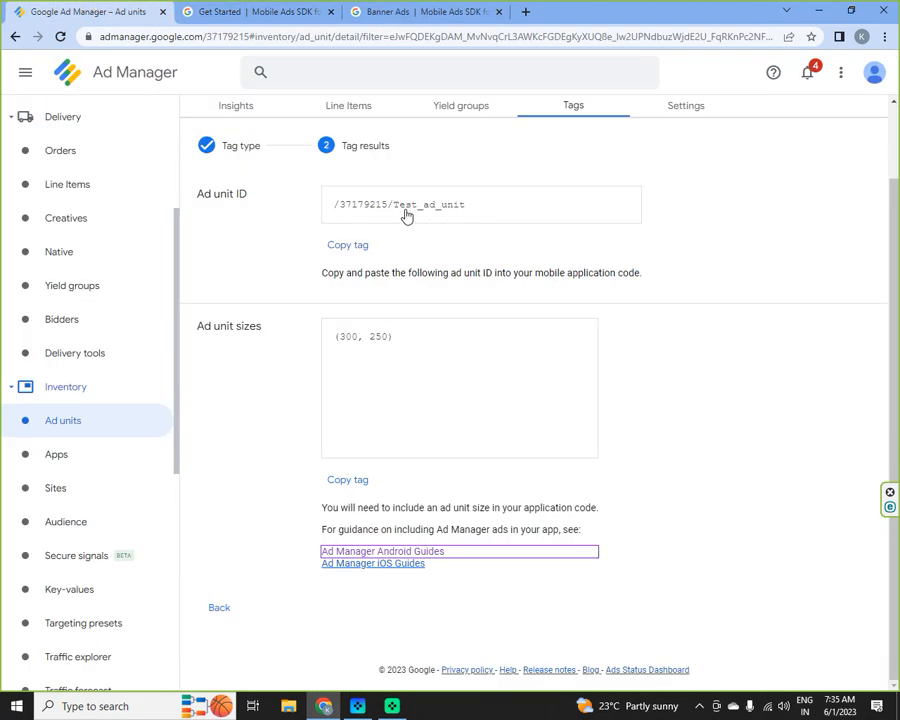
Return to the Android banner ads guide and examine the AdManagerAdView XML layout example, its required attributes and the programmatic alternative.
{"action": "left_click", "coordinate": [380, 11]}
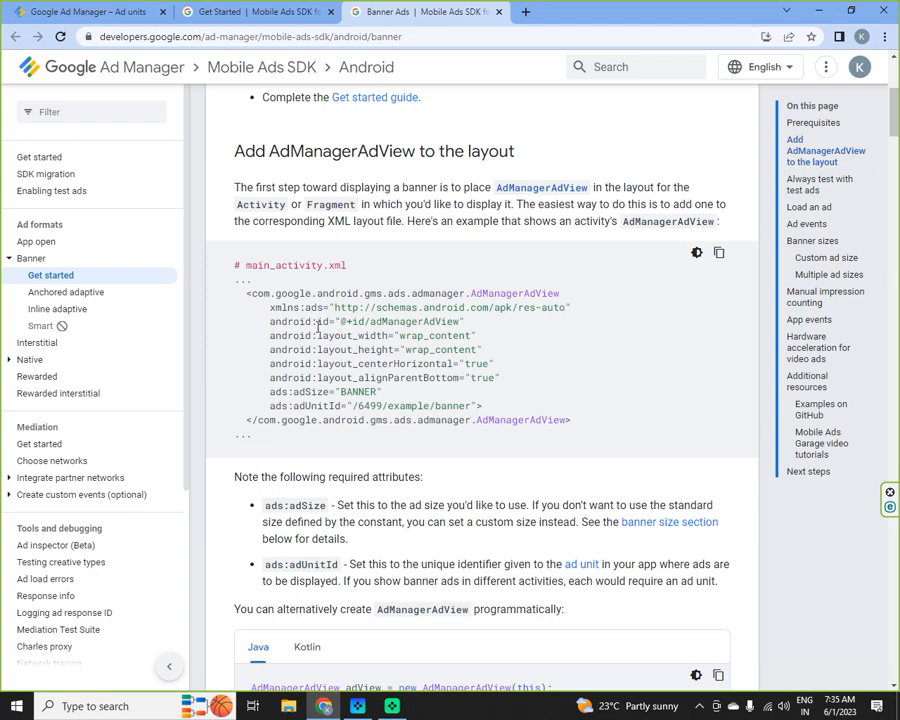
{"action": "left_click_drag", "start_coordinate": [268, 307], "coordinate": [540, 312]}
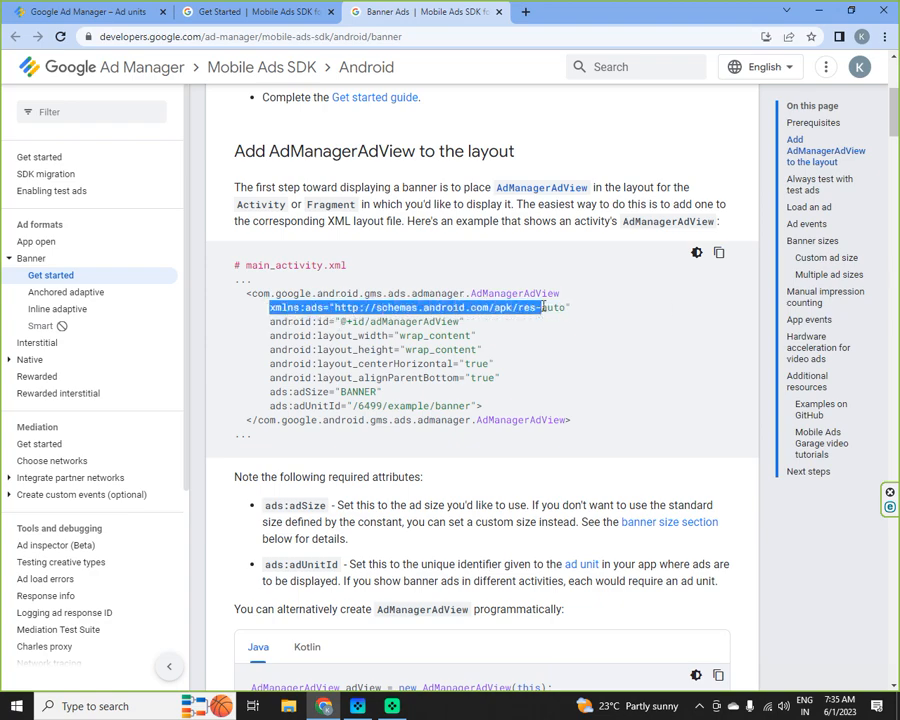
{"action": "scroll", "coordinate": [581, 433], "scroll_direction": "down", "scroll_amount": 2}
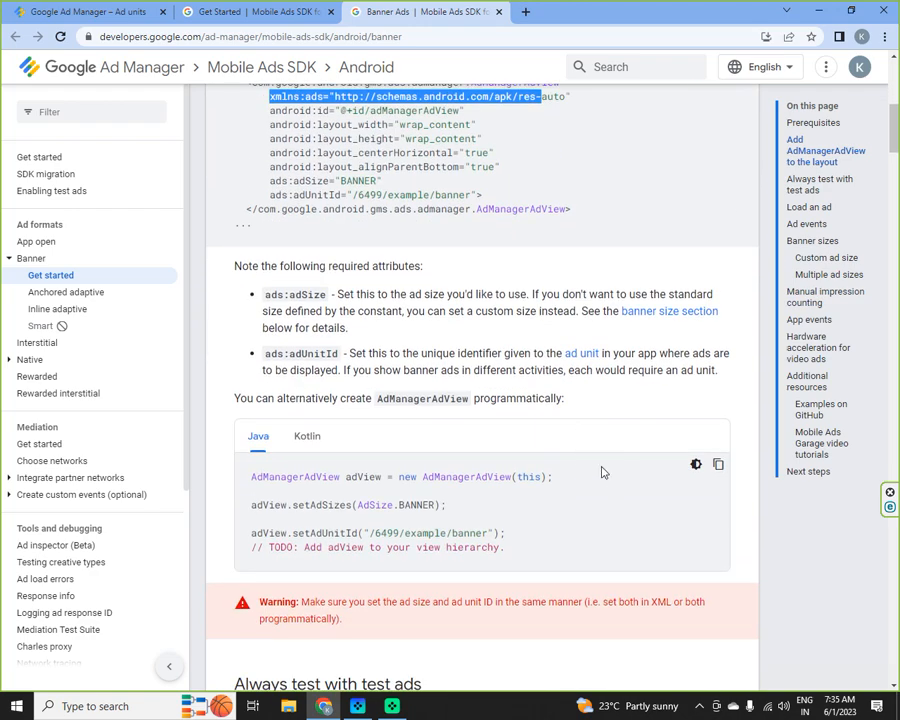
{"action": "scroll", "coordinate": [438, 378], "scroll_direction": "up", "scroll_amount": 1}
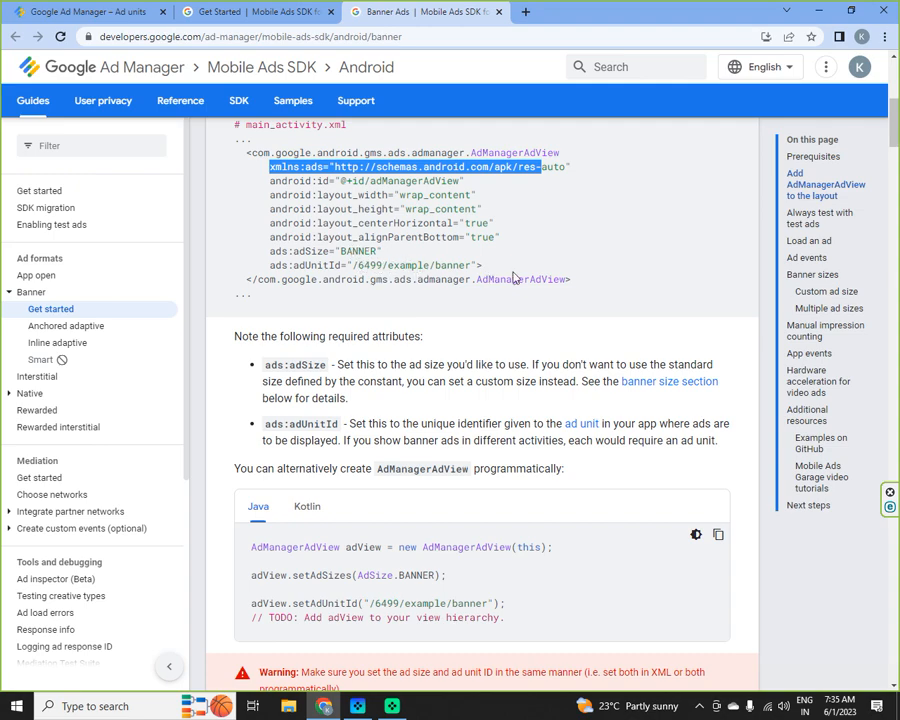
{"action": "scroll", "coordinate": [652, 420], "scroll_direction": "down", "scroll_amount": 2}
{"action": "scroll", "coordinate": [652, 420], "scroll_direction": "up", "scroll_amount": 3}
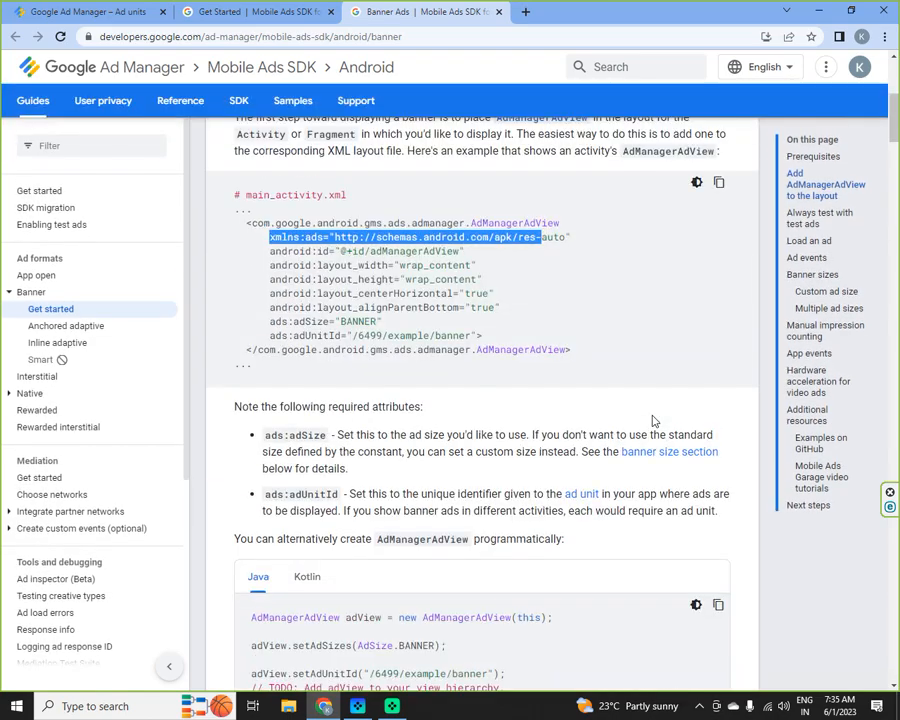
{"action": "scroll", "coordinate": [652, 420], "scroll_direction": "down", "scroll_amount": 10}
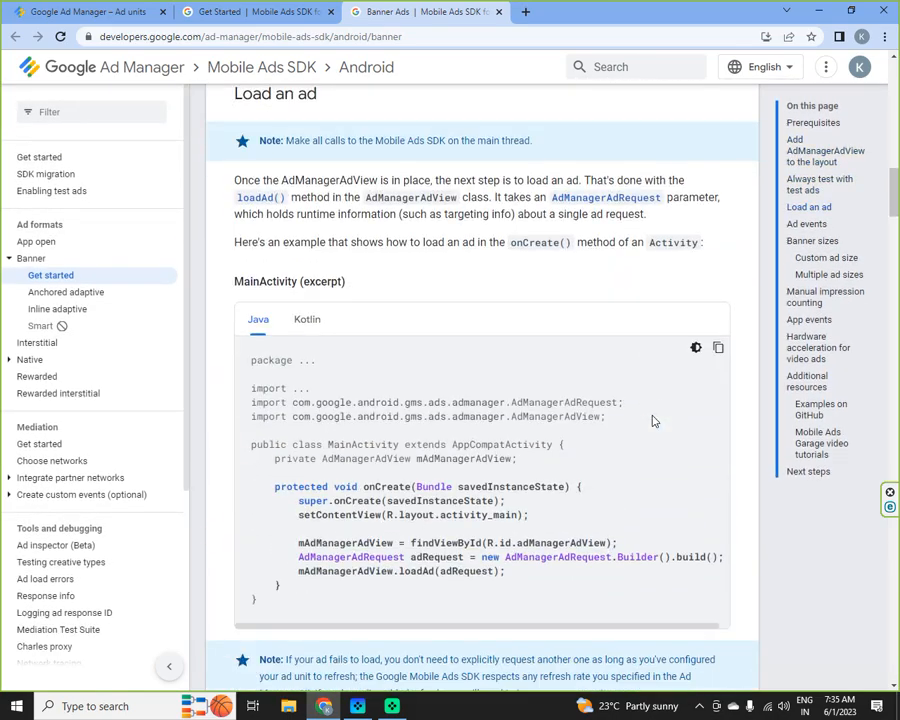
{"action": "scroll", "coordinate": [652, 420], "scroll_direction": "up", "scroll_amount": 15}
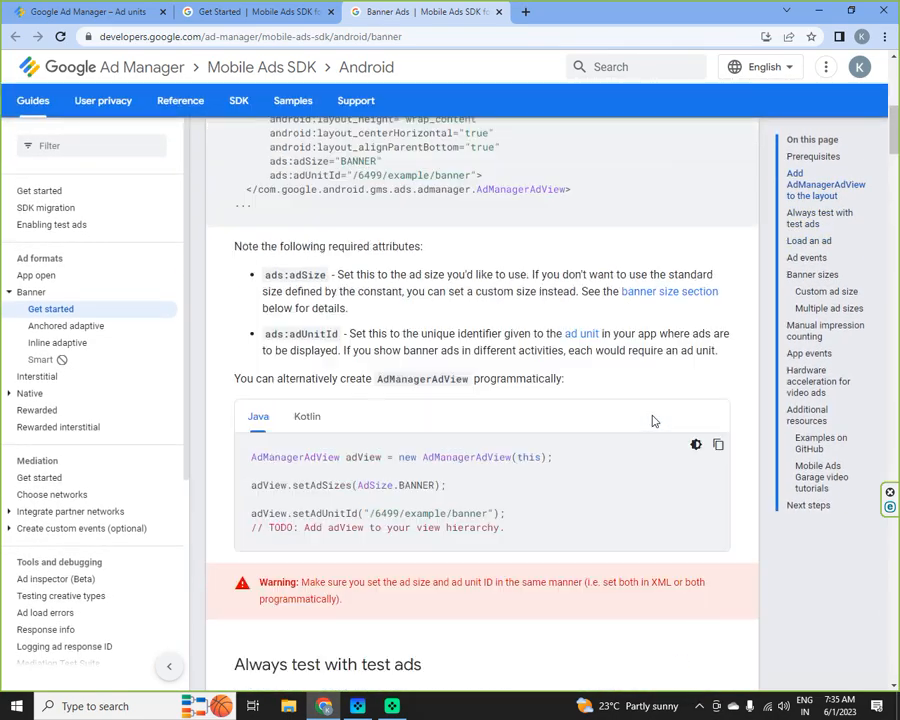
{"action": "scroll", "coordinate": [652, 420], "scroll_direction": "down", "scroll_amount": 3}
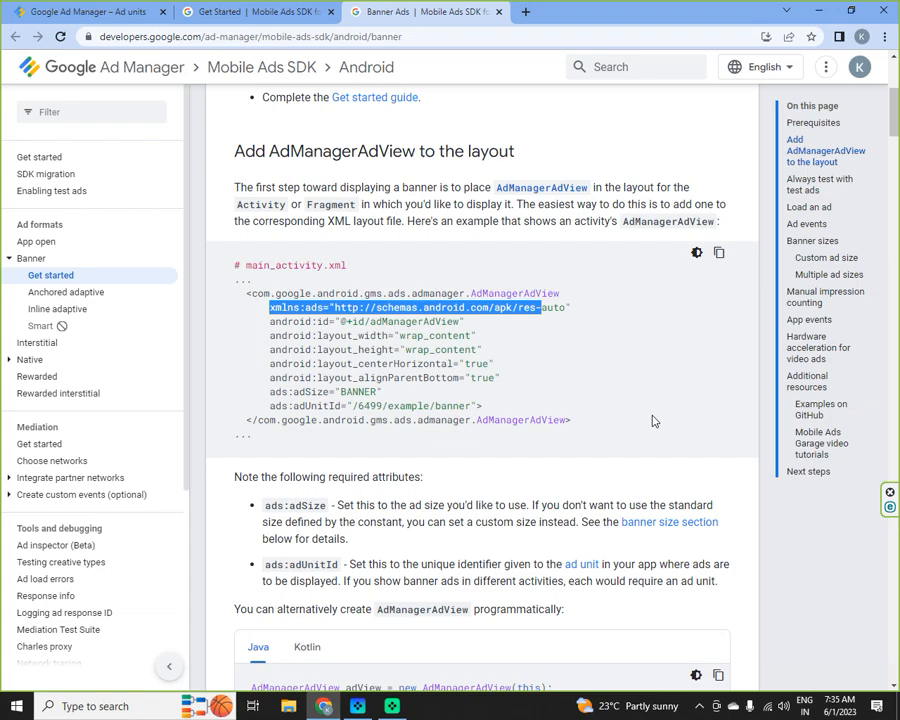
Read the Android banner guide through to the banner sizes, and highlight the onCreate() code in the MainActivity example under Load an ad.
{"action": "scroll", "coordinate": [652, 420], "scroll_direction": "down", "scroll_amount": 9}
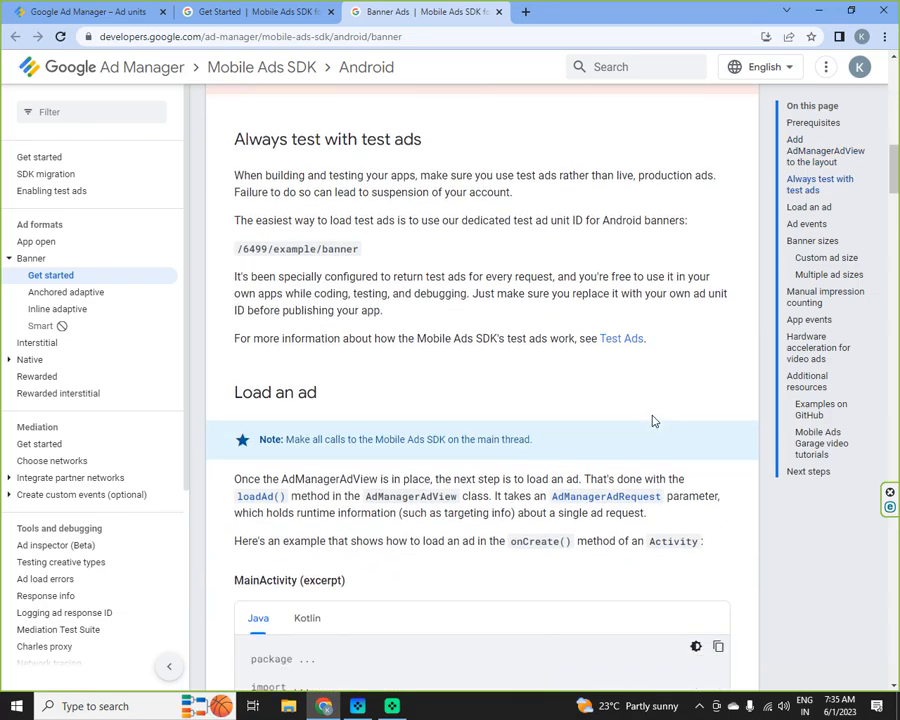
{"action": "scroll", "coordinate": [652, 421], "scroll_direction": "down", "scroll_amount": 5}
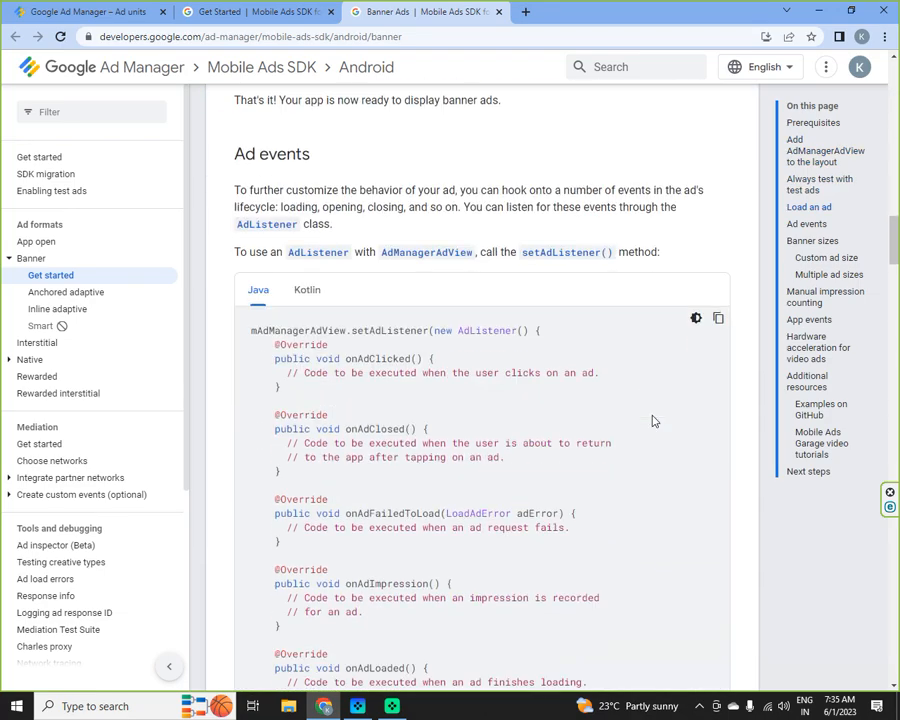
{"action": "scroll", "coordinate": [652, 420], "scroll_direction": "down", "scroll_amount": 12}
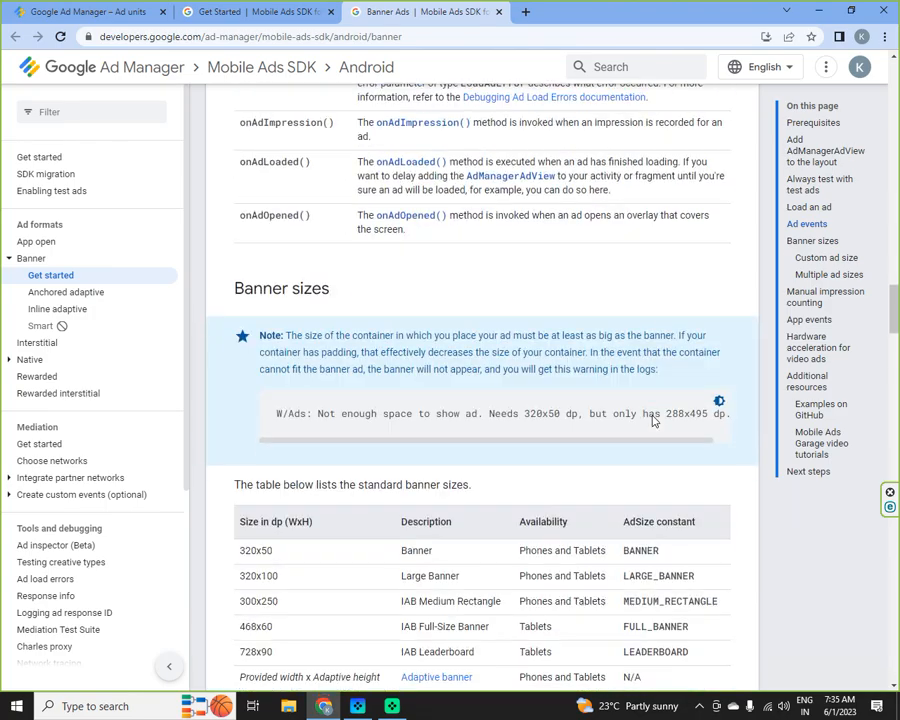
{"action": "scroll", "coordinate": [652, 420], "scroll_direction": "down", "scroll_amount": 4}
{"action": "scroll", "coordinate": [652, 420], "scroll_direction": "up", "scroll_amount": 14}
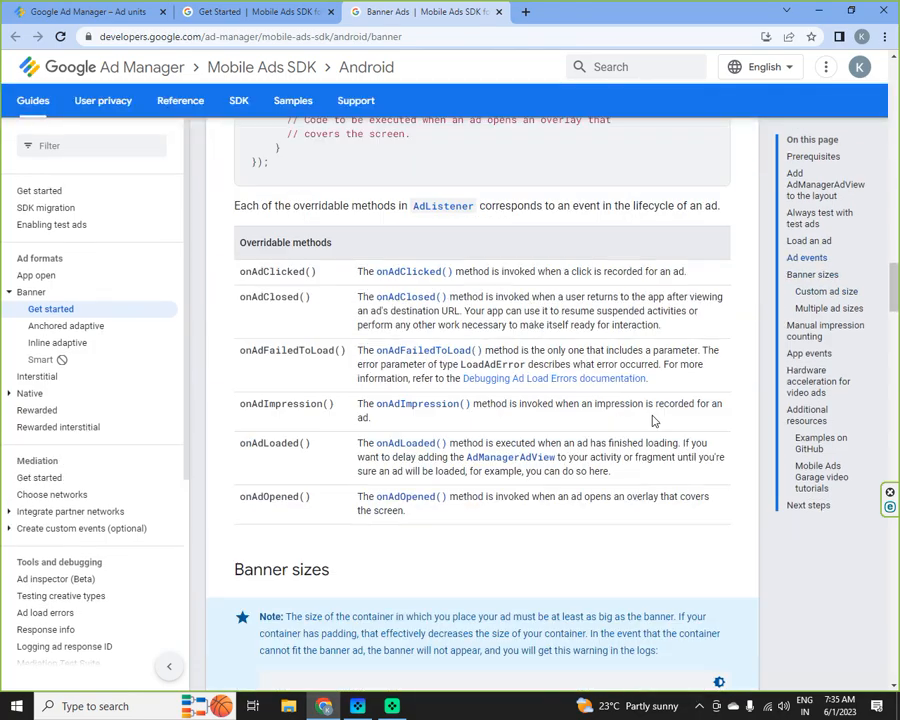
{"action": "scroll", "coordinate": [652, 421], "scroll_direction": "up", "scroll_amount": 8}
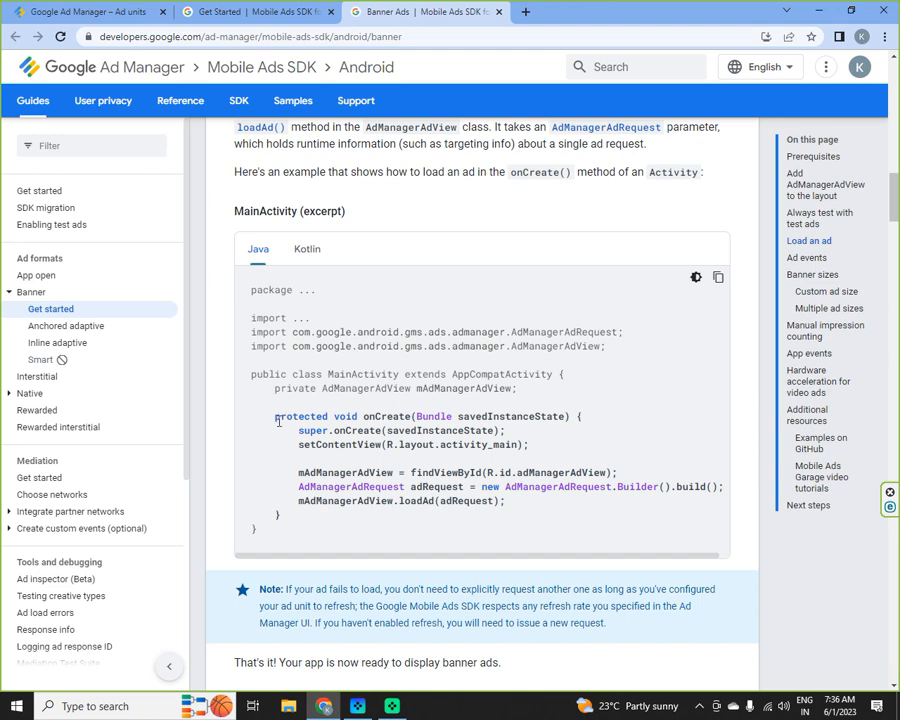
{"action": "left_click_drag", "start_coordinate": [275, 417], "coordinate": [563, 508]}
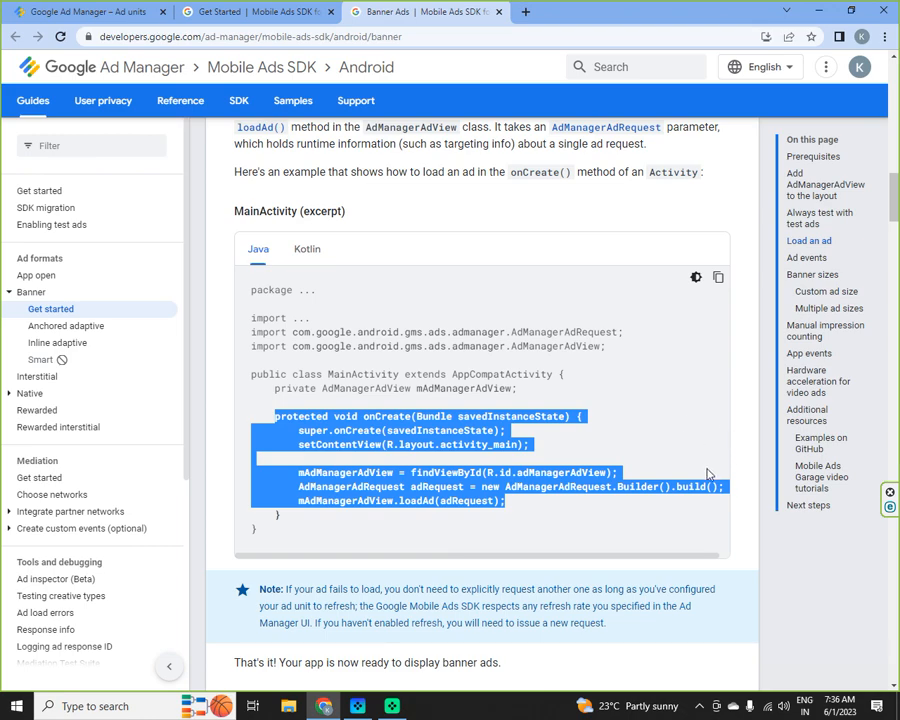
Return to the Android Get Started guide and review its banner, interstitial, native and rewarded ad formats.
{"action": "left_click", "coordinate": [278, 8]}
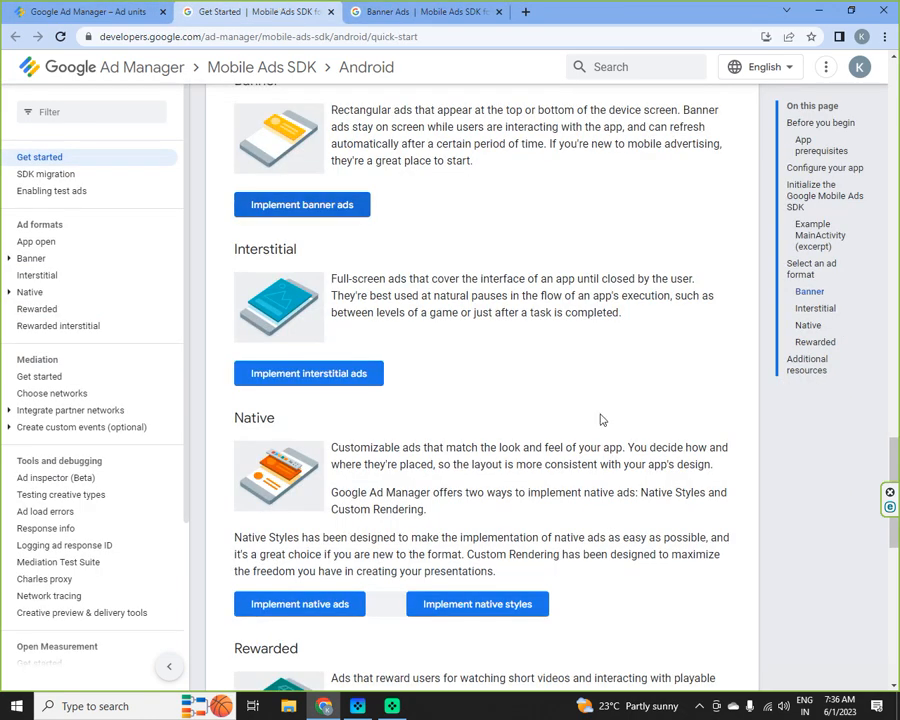
{"action": "left_click", "coordinate": [40, 10]}
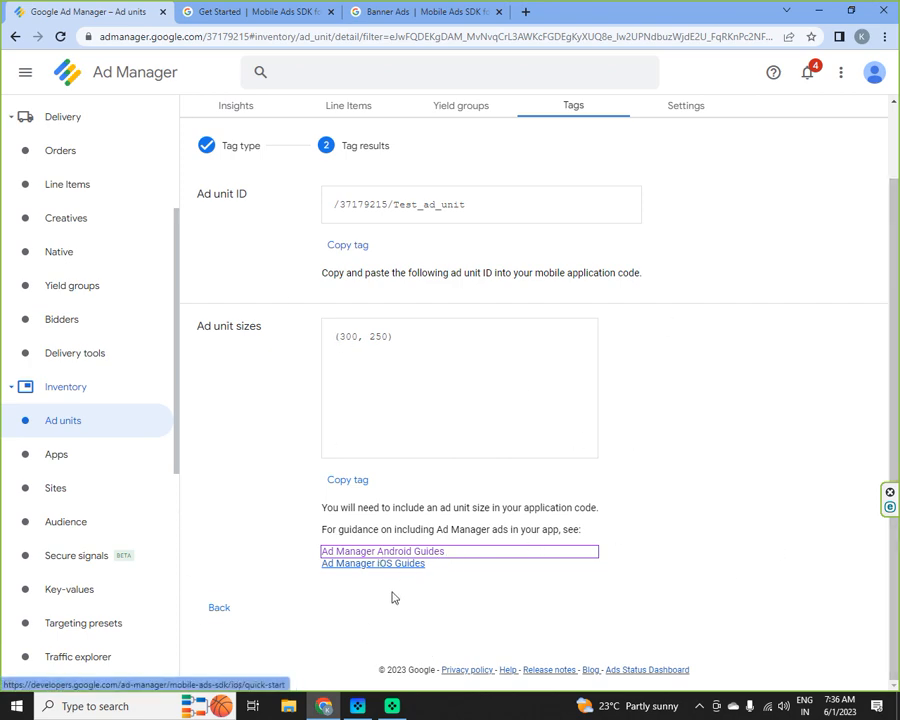
{"action": "left_click", "coordinate": [281, 10]}
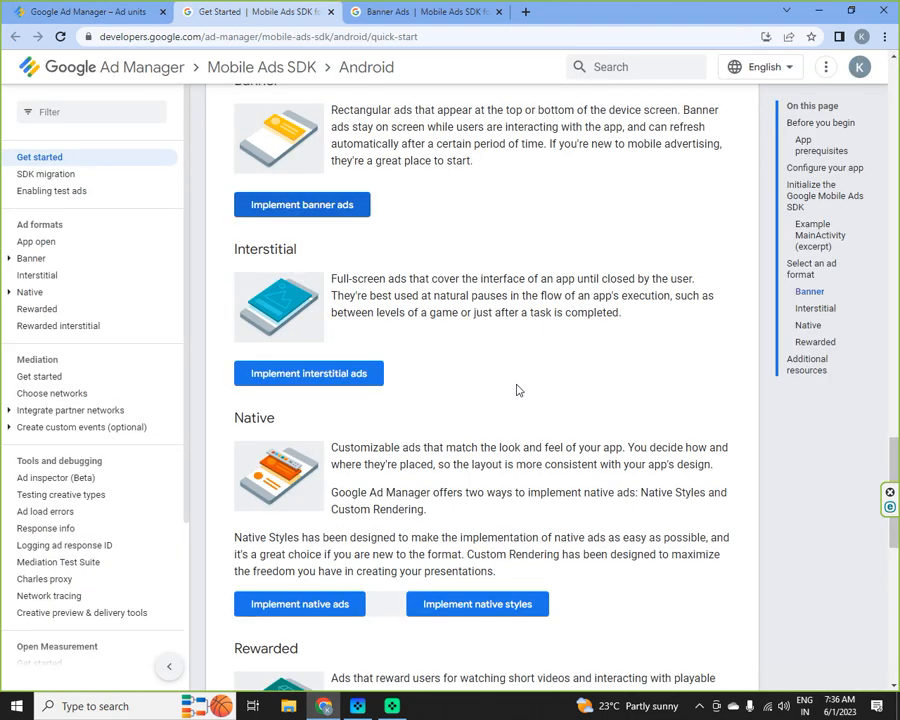
{"action": "scroll", "coordinate": [518, 390], "scroll_direction": "up", "scroll_amount": 1}
{"action": "scroll", "coordinate": [535, 428], "scroll_direction": "down", "scroll_amount": 2}
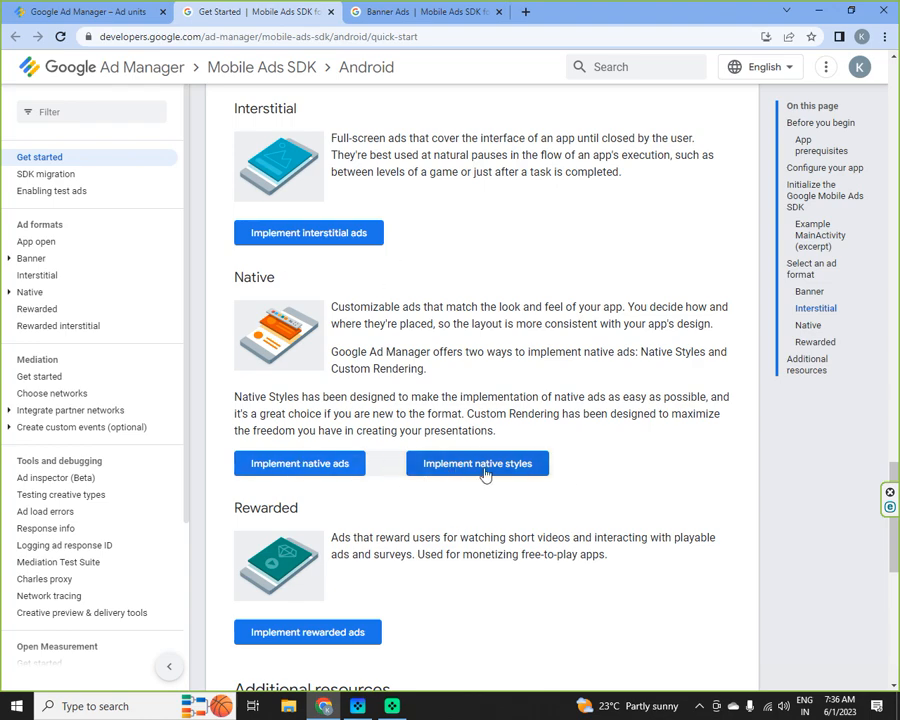
{"action": "scroll", "coordinate": [557, 455], "scroll_direction": "down", "scroll_amount": 3}
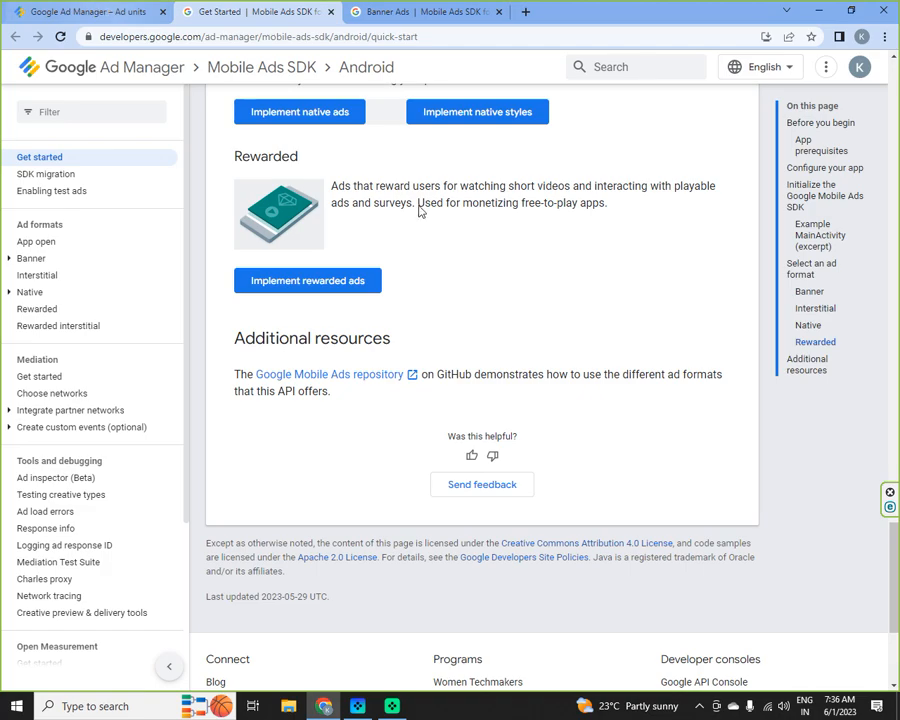
{"action": "scroll", "coordinate": [508, 376], "scroll_direction": "up", "scroll_amount": 3}
{"action": "scroll", "coordinate": [428, 376], "scroll_direction": "up", "scroll_amount": 4}
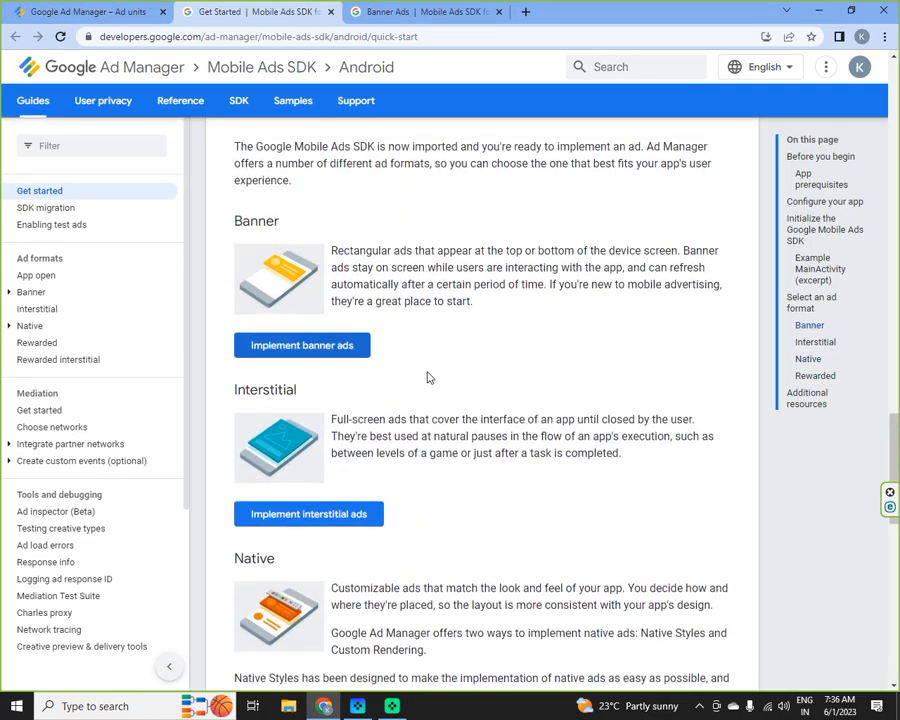
{"action": "scroll", "coordinate": [567, 452], "scroll_direction": "up", "scroll_amount": 3}
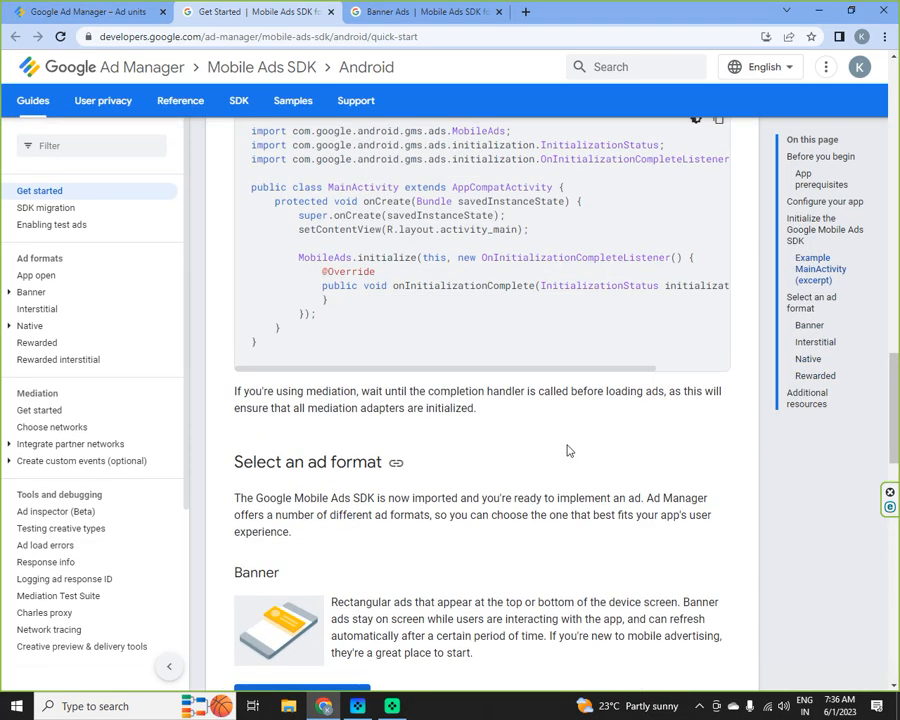
{"action": "scroll", "coordinate": [566, 448], "scroll_direction": "down", "scroll_amount": 3}
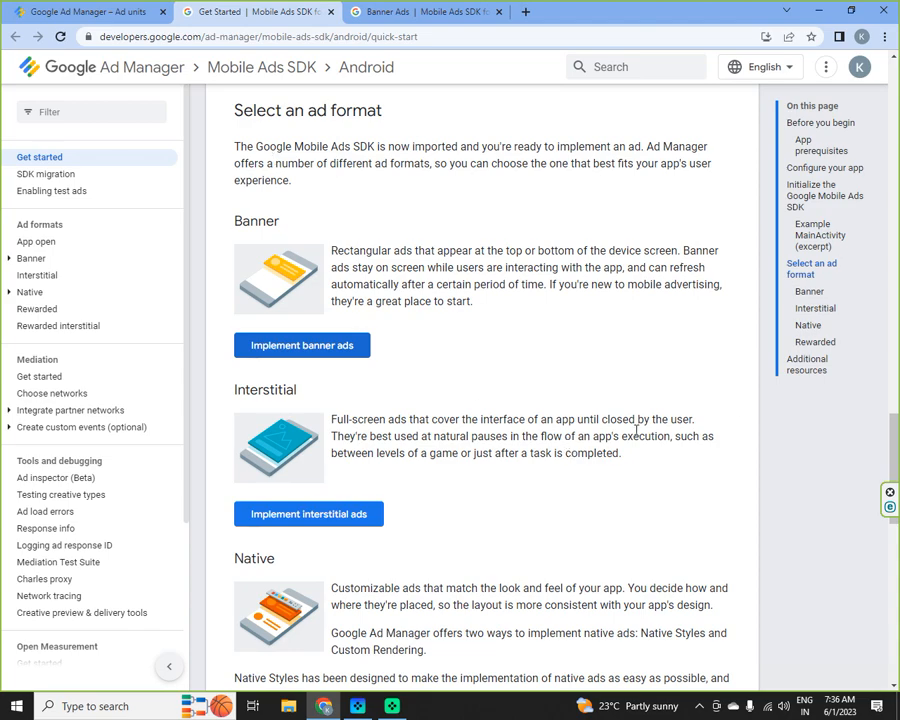
Open the Ad Manager iOS Guides from the ad unit's tag results in a new tab and read from the prerequisites to the ad formats.
{"action": "left_click", "coordinate": [100, 11]}
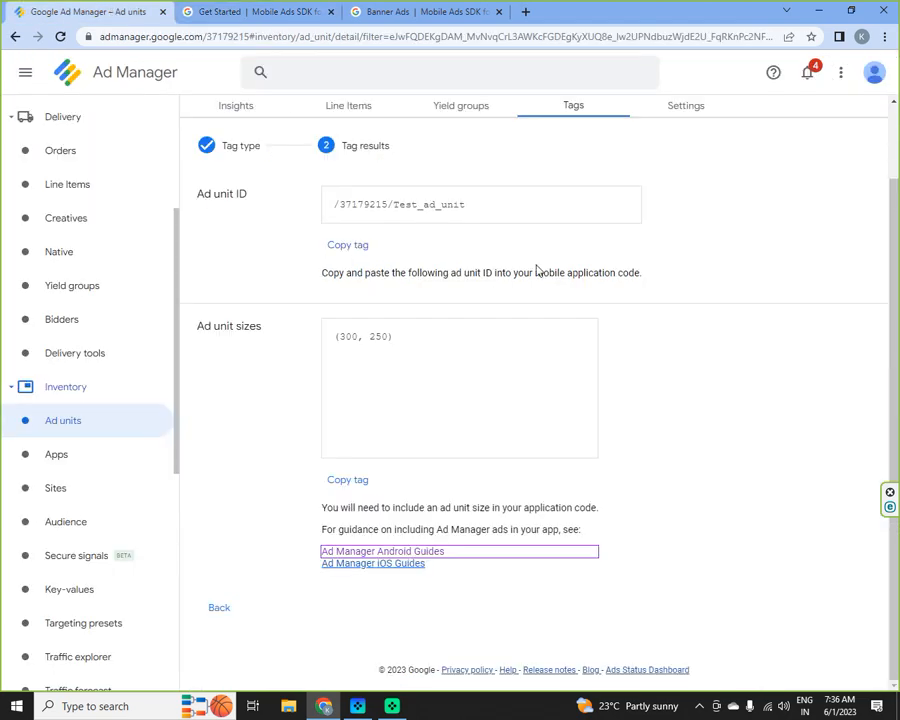
{"action": "right_click", "coordinate": [400, 567]}
{"action": "left_click", "coordinate": [446, 575]}
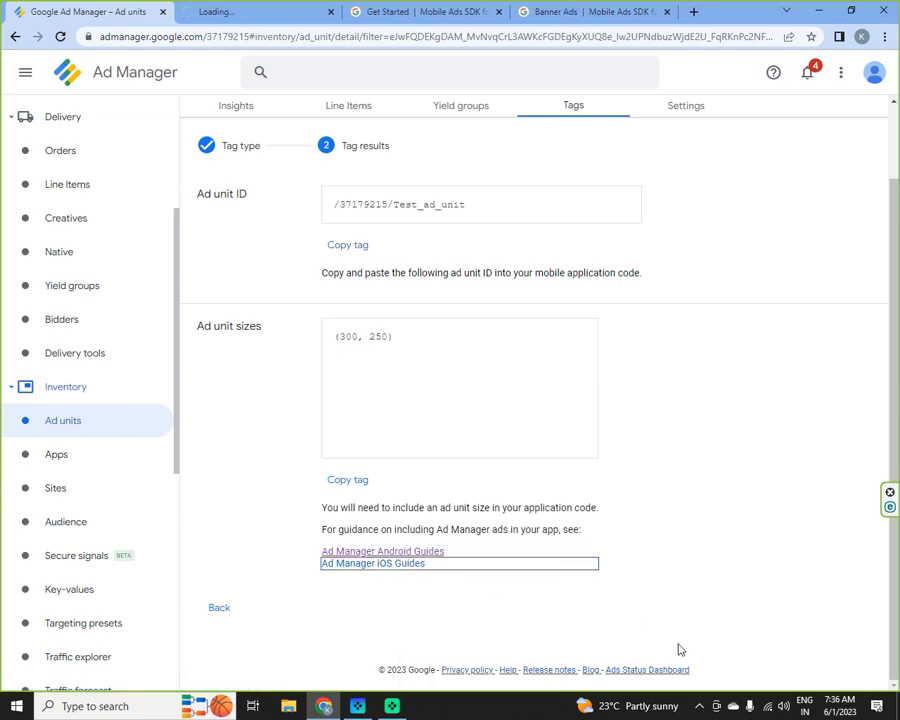
{"action": "left_click", "coordinate": [249, 11]}
{"action": "scroll", "coordinate": [548, 358], "scroll_direction": "down", "scroll_amount": 8}
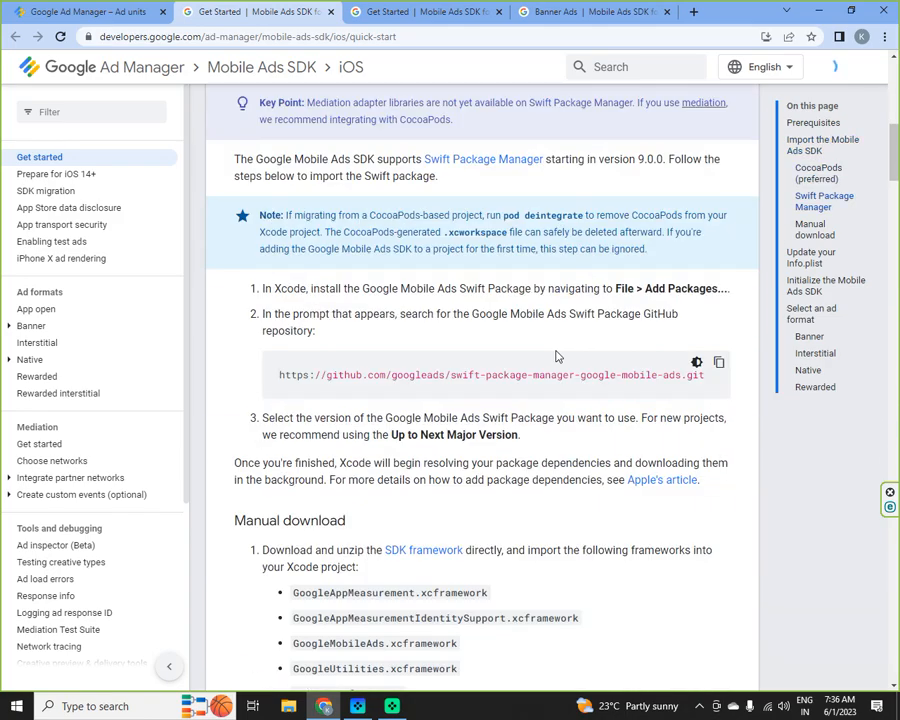
{"action": "scroll", "coordinate": [557, 357], "scroll_direction": "down", "scroll_amount": 10}
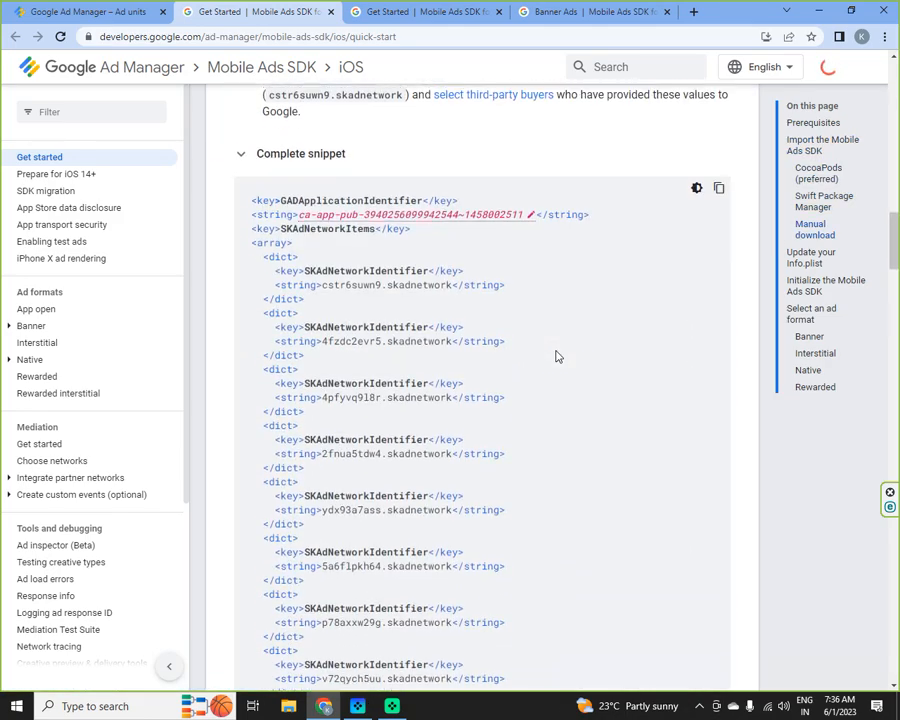
{"action": "scroll", "coordinate": [557, 357], "scroll_direction": "down", "scroll_amount": 10}
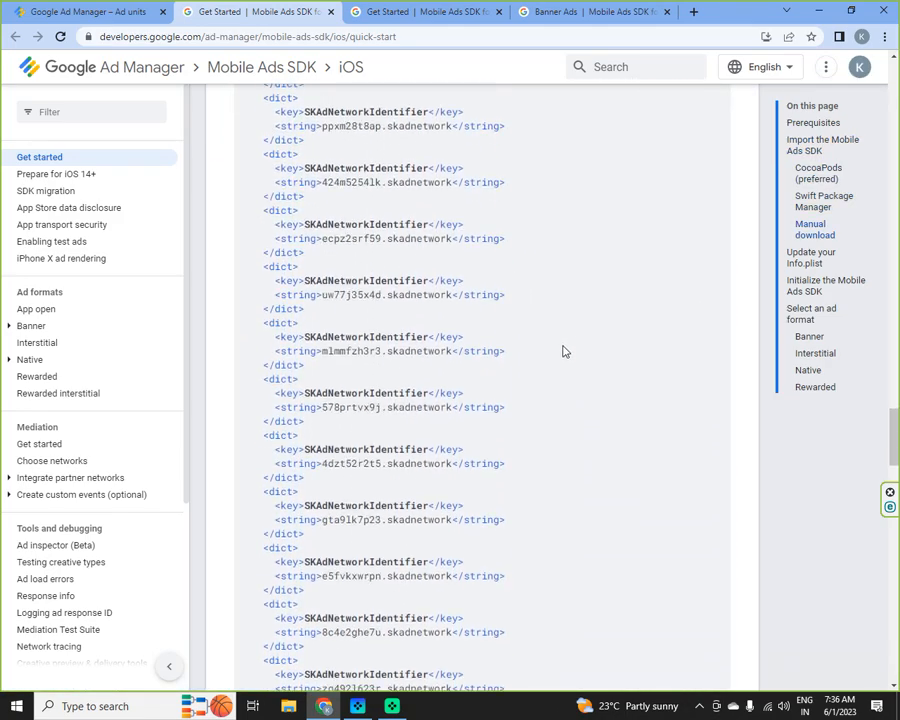
{"action": "scroll", "coordinate": [563, 351], "scroll_direction": "up", "scroll_amount": 15}
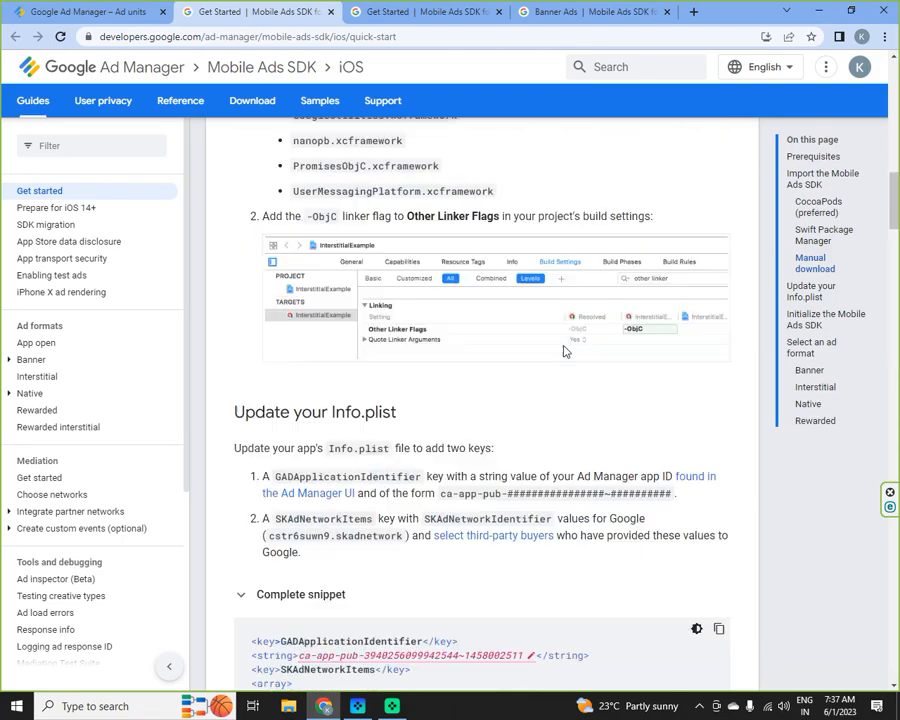
{"action": "scroll", "coordinate": [563, 351], "scroll_direction": "up", "scroll_amount": 1}
{"action": "scroll", "coordinate": [563, 346], "scroll_direction": "up", "scroll_amount": 10}
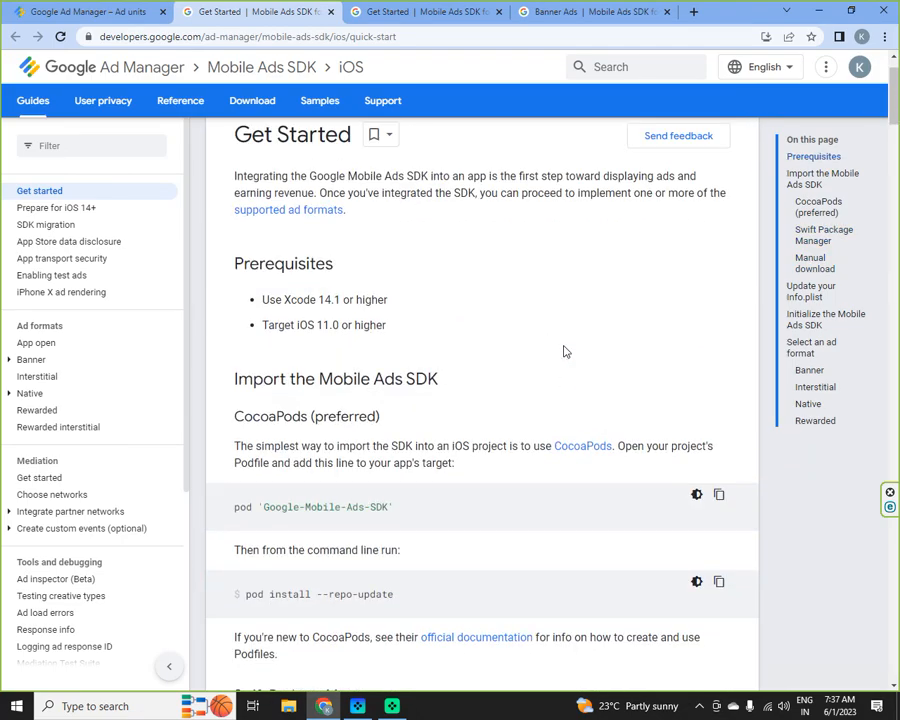
{"action": "scroll", "coordinate": [563, 351], "scroll_direction": "down", "scroll_amount": 15}
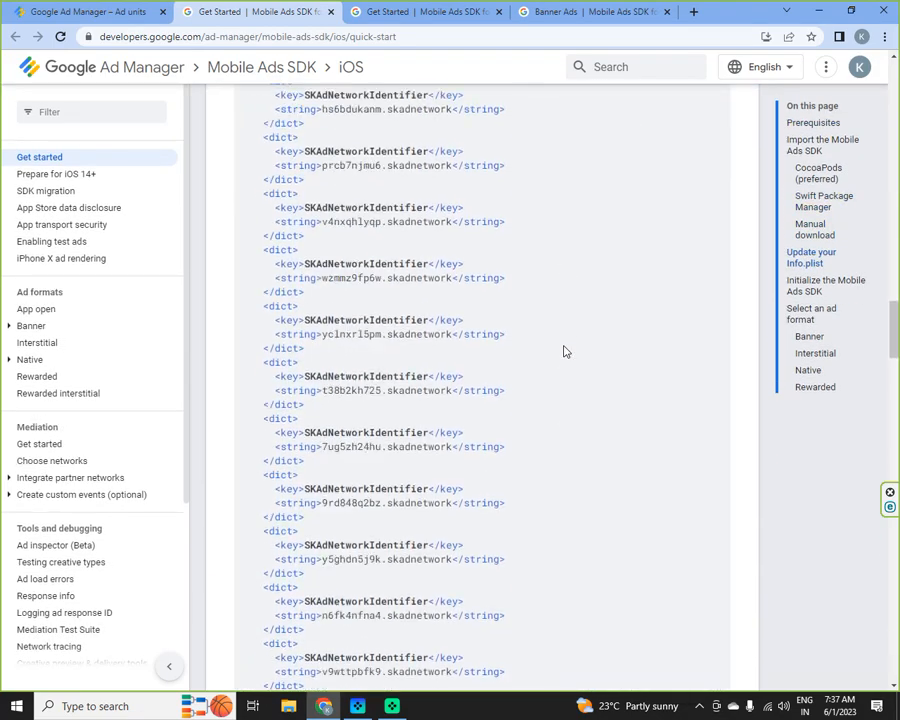
{"action": "scroll", "coordinate": [563, 351], "scroll_direction": "down", "scroll_amount": 15}
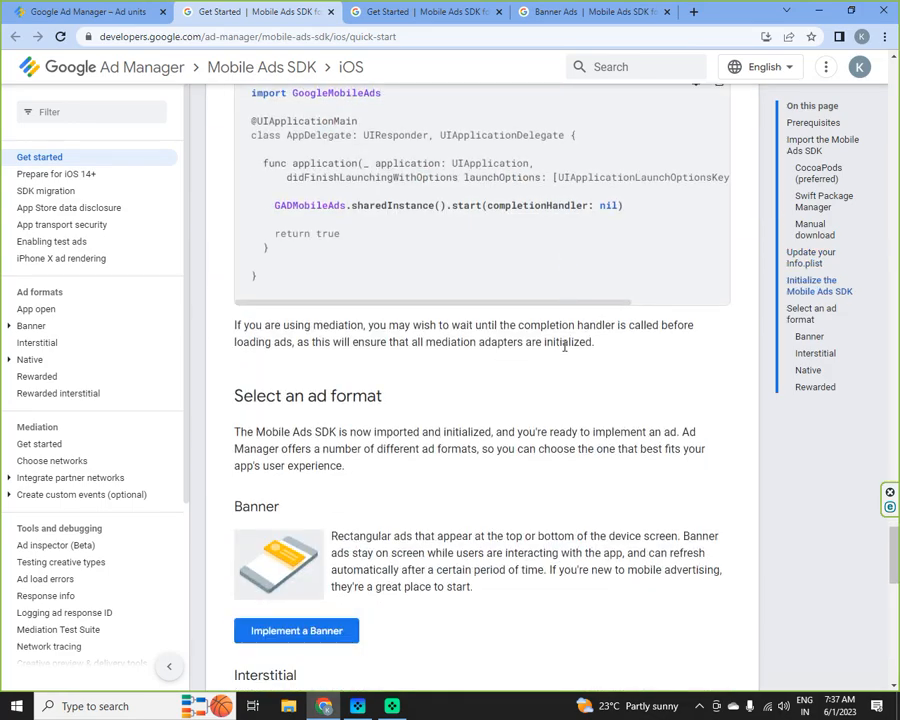
{"action": "scroll", "coordinate": [564, 346], "scroll_direction": "down", "scroll_amount": 4}
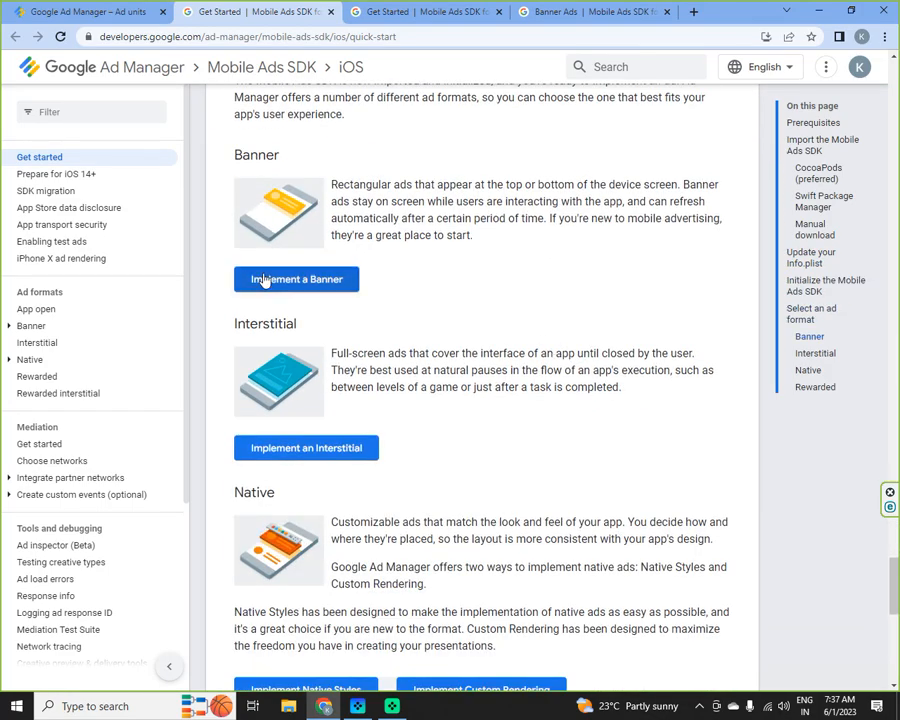
Open the iOS banner implementation guide in a new tab and read down to its Swift GAMBannerView code example.
{"action": "right_click", "coordinate": [307, 291]}
{"action": "left_click", "coordinate": [384, 296]}
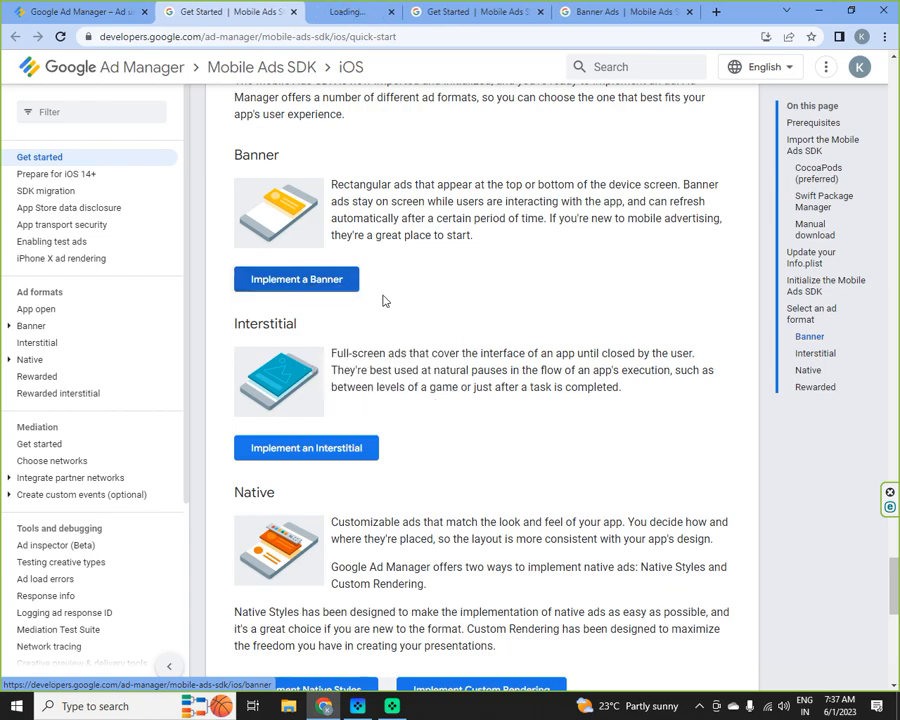
{"action": "left_click", "coordinate": [377, 9]}
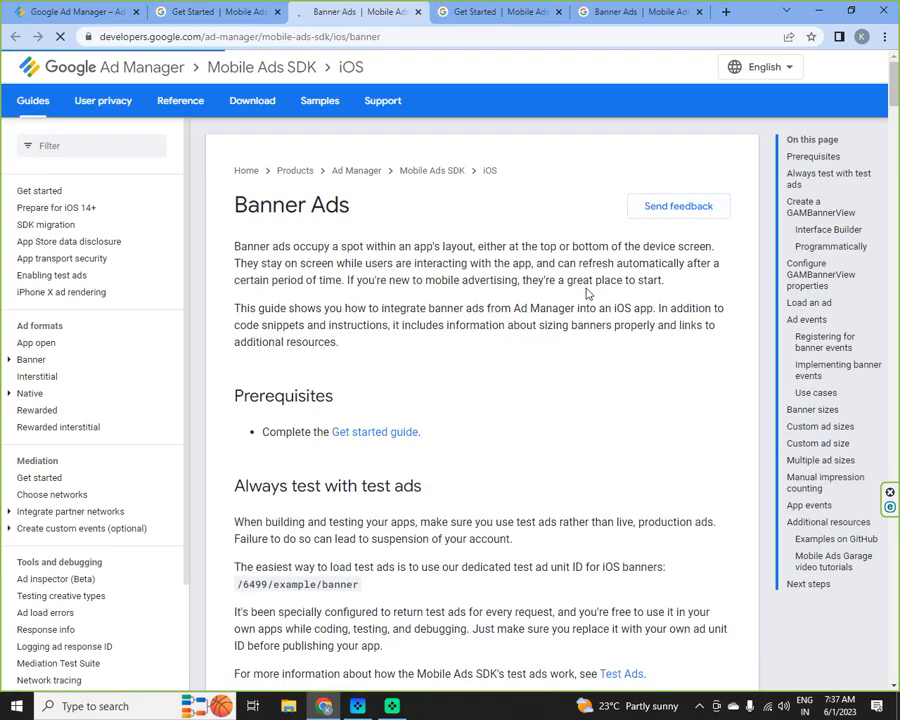
{"action": "scroll", "coordinate": [586, 293], "scroll_direction": "down", "scroll_amount": 4}
{"action": "scroll", "coordinate": [586, 293], "scroll_direction": "down", "scroll_amount": 7}
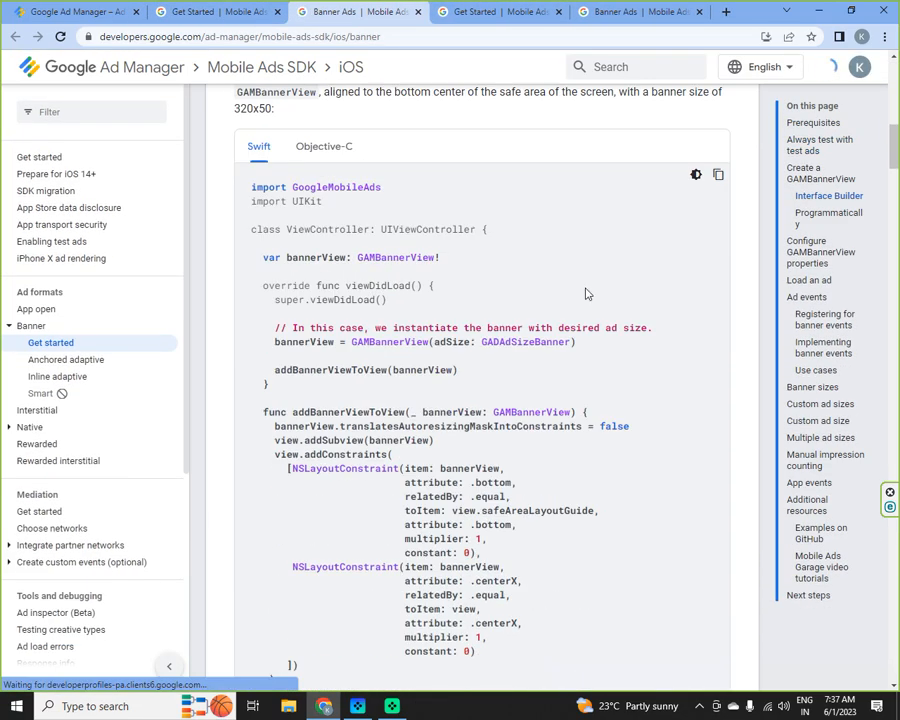
Highlight the Swift code from the bannerView instantiation through the layout constraints in the iOS banner guide.
{"action": "scroll", "coordinate": [586, 293], "scroll_direction": "down", "scroll_amount": 1}
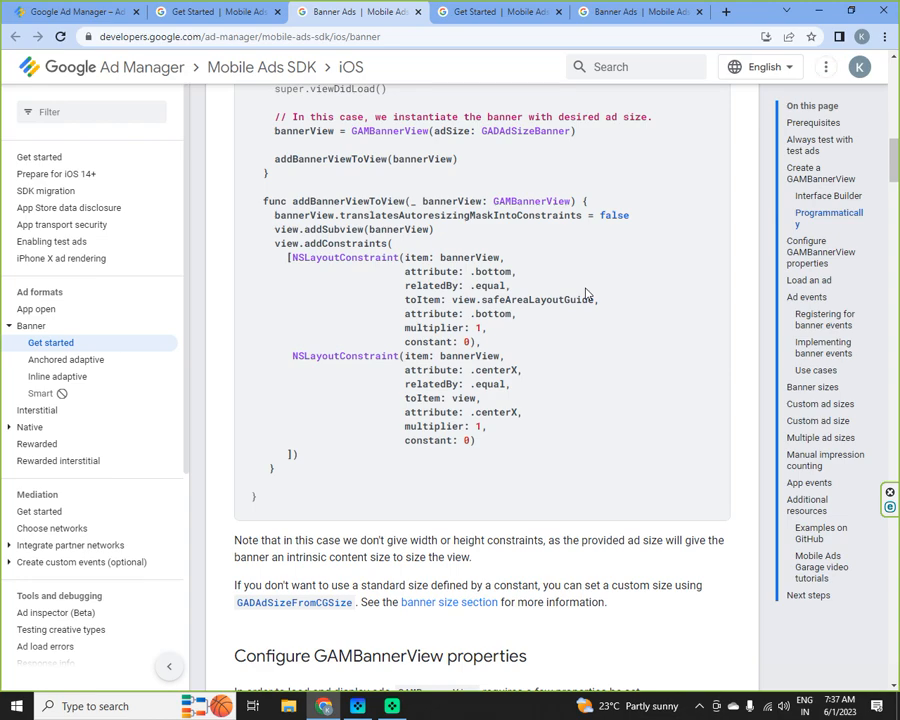
{"action": "scroll", "coordinate": [586, 293], "scroll_direction": "up", "scroll_amount": 4}
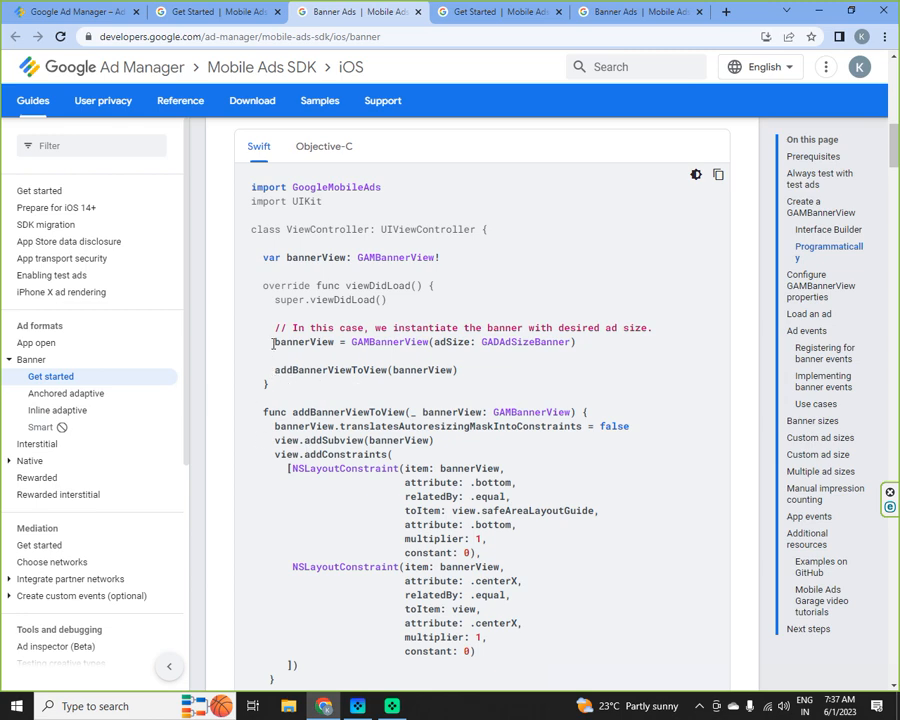
{"action": "left_click_drag", "start_coordinate": [273, 343], "coordinate": [542, 655]}
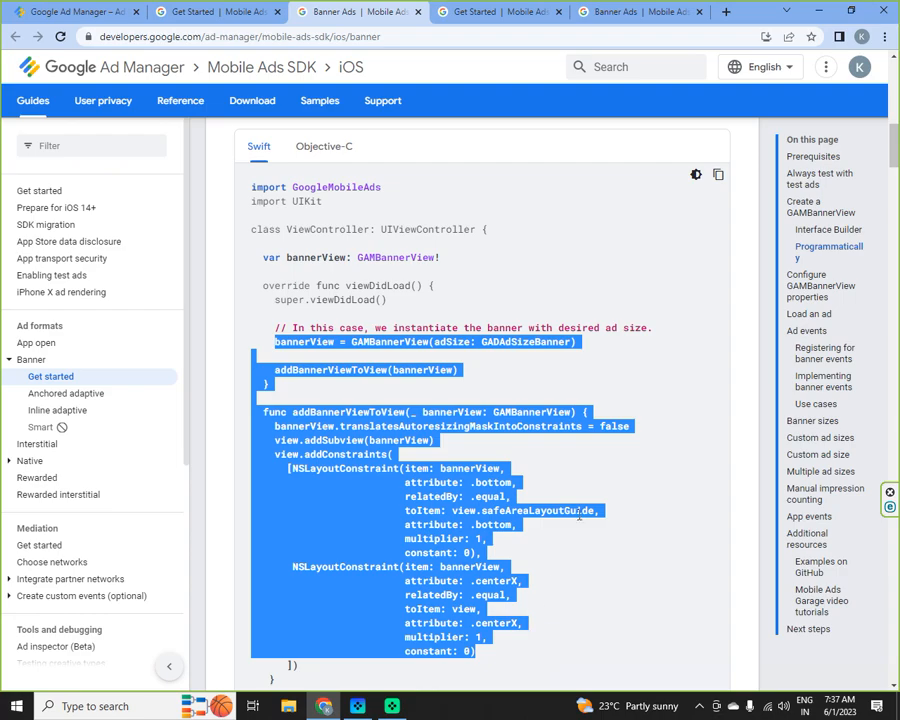
Read the rest of the iOS banner guide from the GAMBannerView properties through ad loading, banner events and ad sizes to App events.
{"action": "scroll", "coordinate": [590, 510], "scroll_direction": "down", "scroll_amount": 3}
{"action": "scroll", "coordinate": [520, 402], "scroll_direction": "up", "scroll_amount": 1}
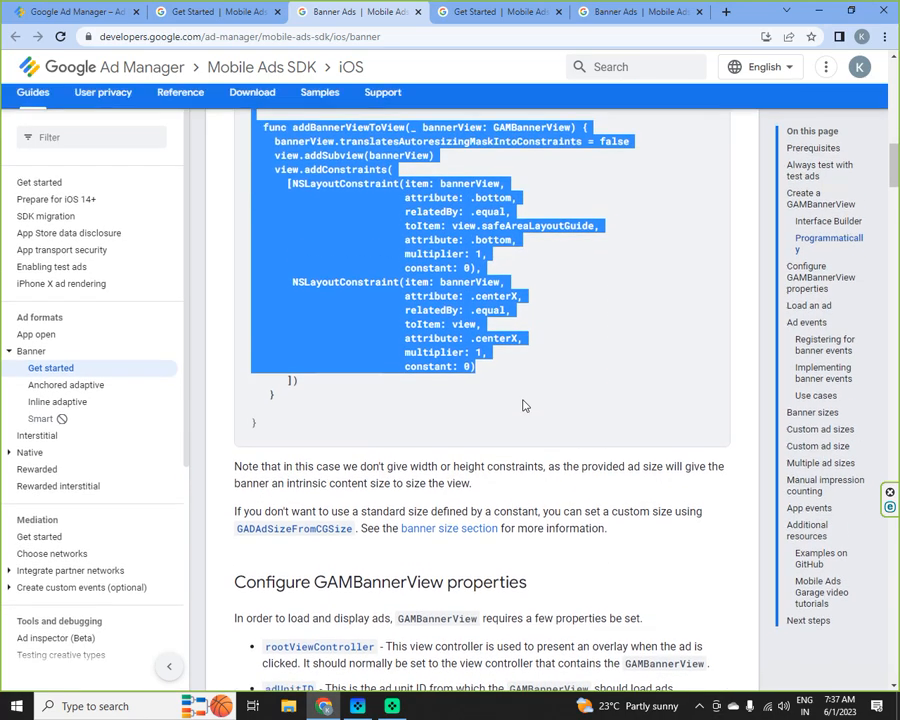
{"action": "scroll", "coordinate": [522, 402], "scroll_direction": "down", "scroll_amount": 9}
{"action": "scroll", "coordinate": [523, 400], "scroll_direction": "up", "scroll_amount": 2}
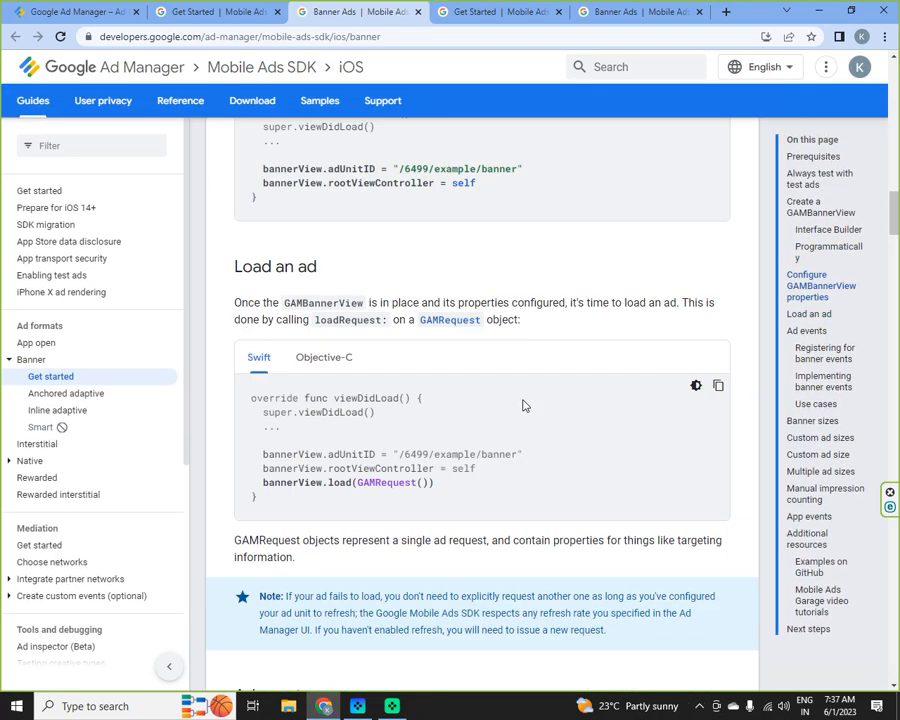
{"action": "scroll", "coordinate": [522, 404], "scroll_direction": "up", "scroll_amount": 1}
{"action": "scroll", "coordinate": [522, 402], "scroll_direction": "down", "scroll_amount": 6}
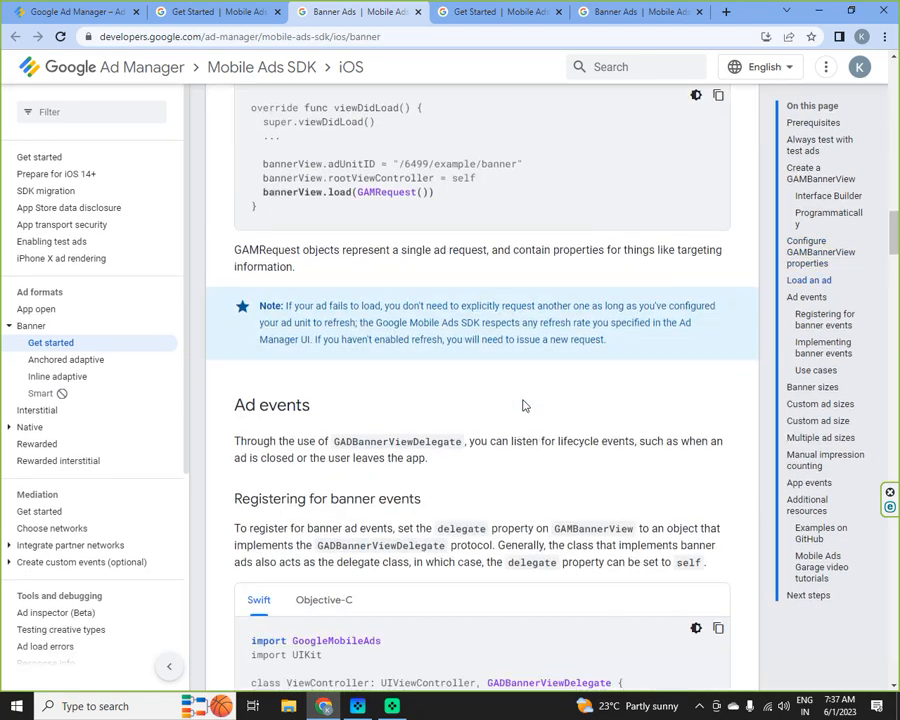
{"action": "scroll", "coordinate": [523, 402], "scroll_direction": "down", "scroll_amount": 2}
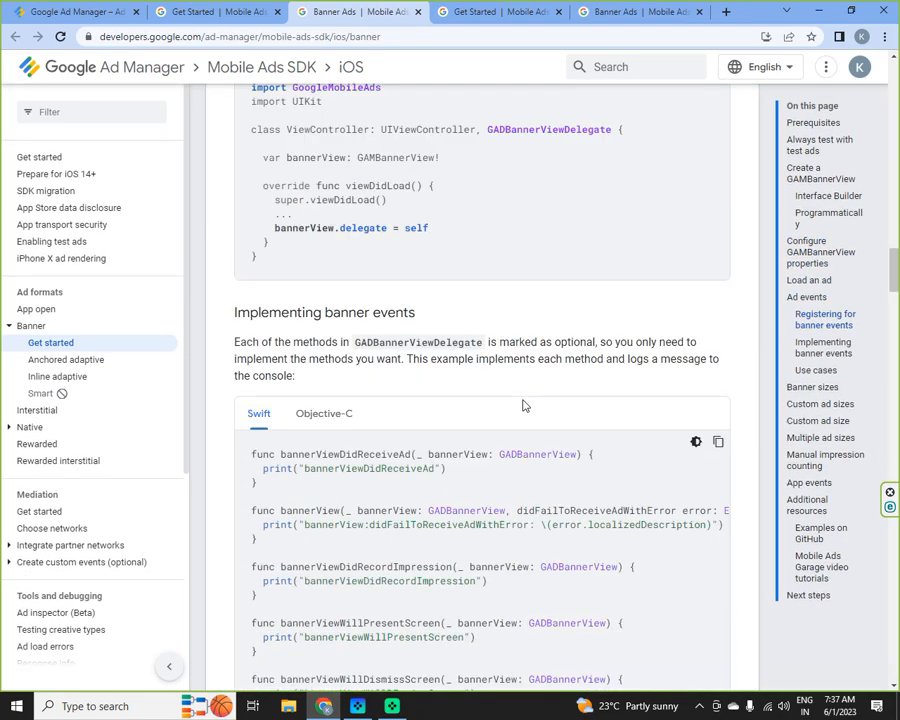
{"action": "scroll", "coordinate": [522, 404], "scroll_direction": "up", "scroll_amount": 2}
{"action": "scroll", "coordinate": [522, 404], "scroll_direction": "down", "scroll_amount": 3}
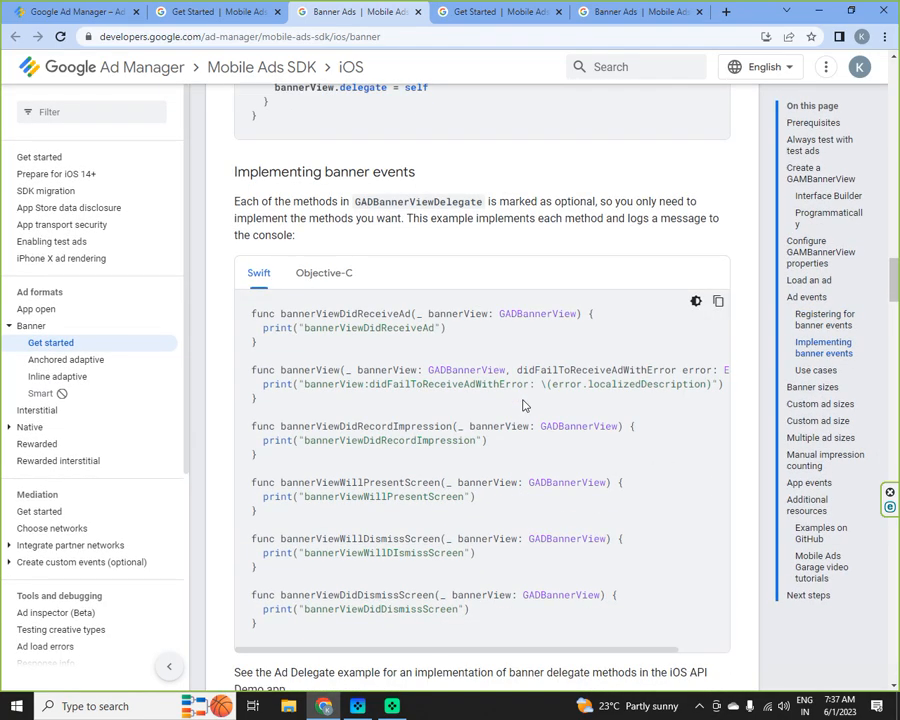
{"action": "scroll", "coordinate": [522, 404], "scroll_direction": "down", "scroll_amount": 4}
{"action": "scroll", "coordinate": [523, 404], "scroll_direction": "down", "scroll_amount": 13}
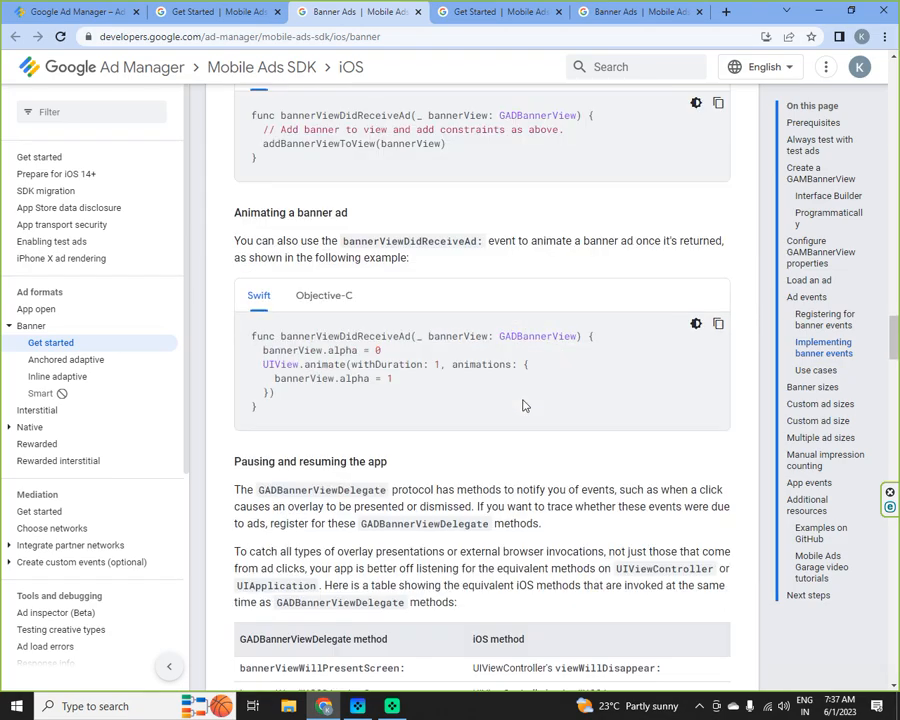
{"action": "scroll", "coordinate": [522, 404], "scroll_direction": "down", "scroll_amount": 8}
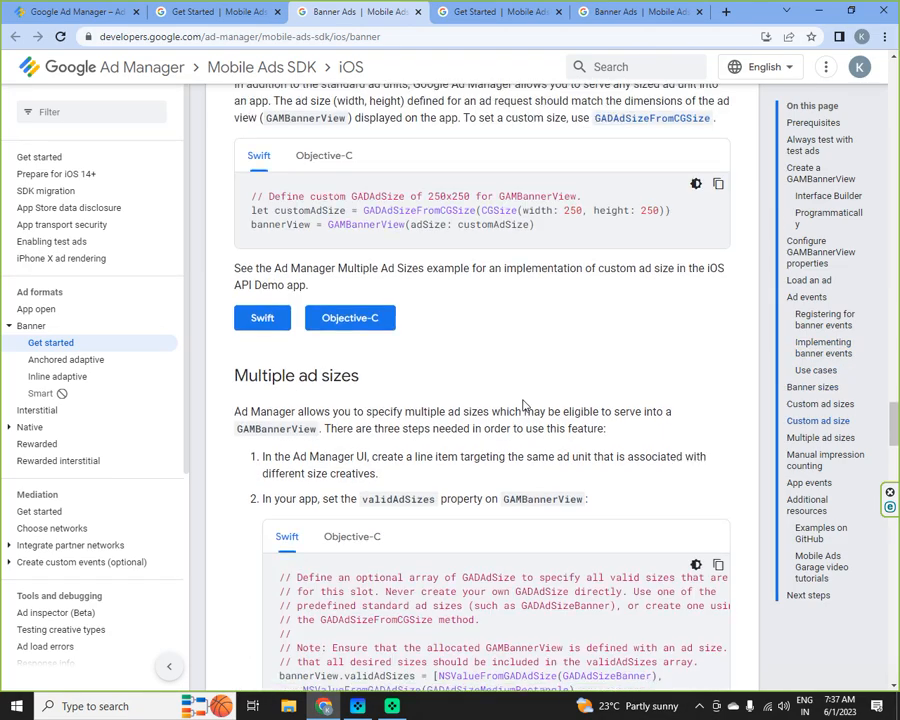
{"action": "scroll", "coordinate": [522, 400], "scroll_direction": "down", "scroll_amount": 3}
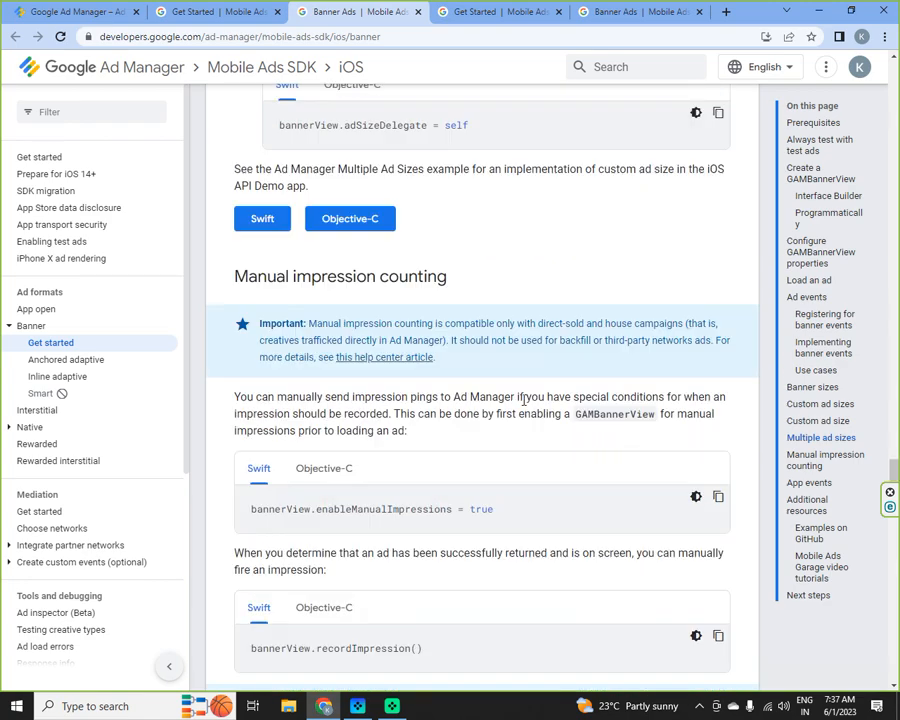
{"action": "scroll", "coordinate": [523, 400], "scroll_direction": "down", "scroll_amount": 4}
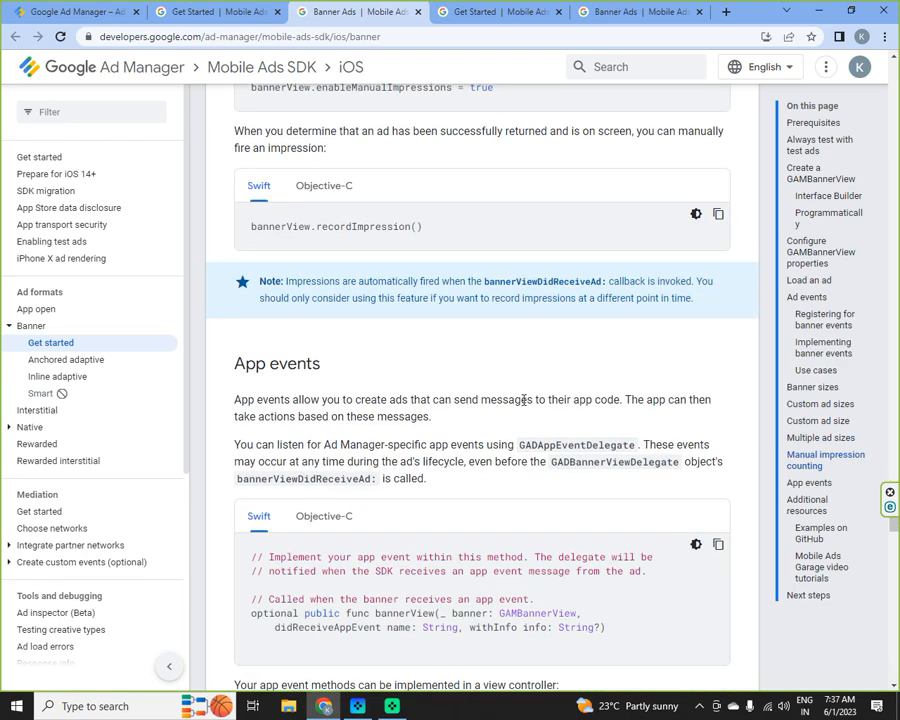
Return to the Ad Manager tab and review Test_ad_unit's settings from sizes and placements down to the refresh rate and labels.
{"action": "left_click", "coordinate": [66, 11]}
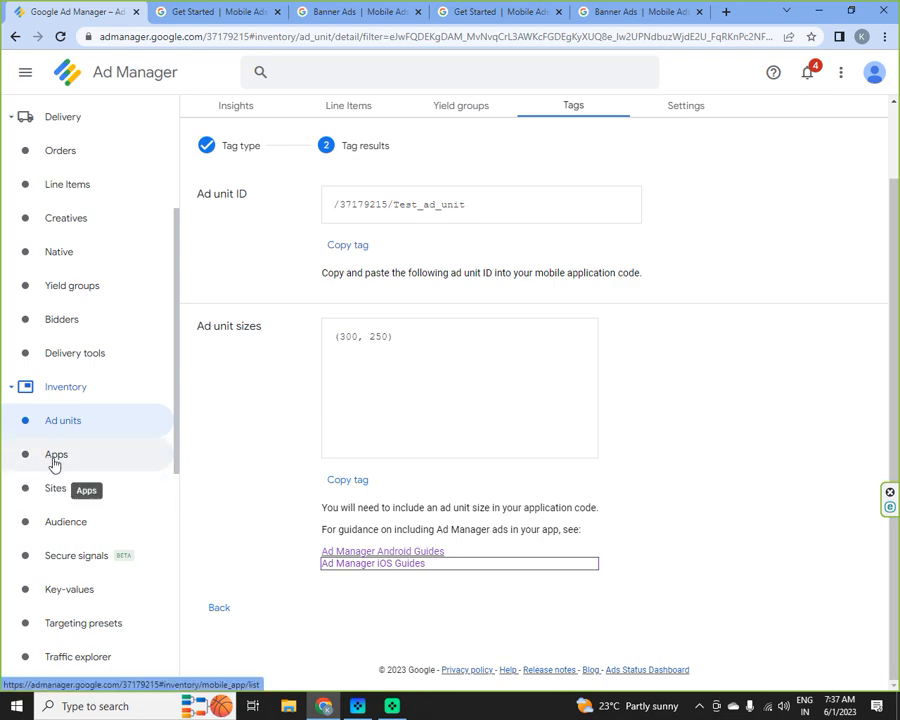
{"action": "left_click", "coordinate": [688, 109]}
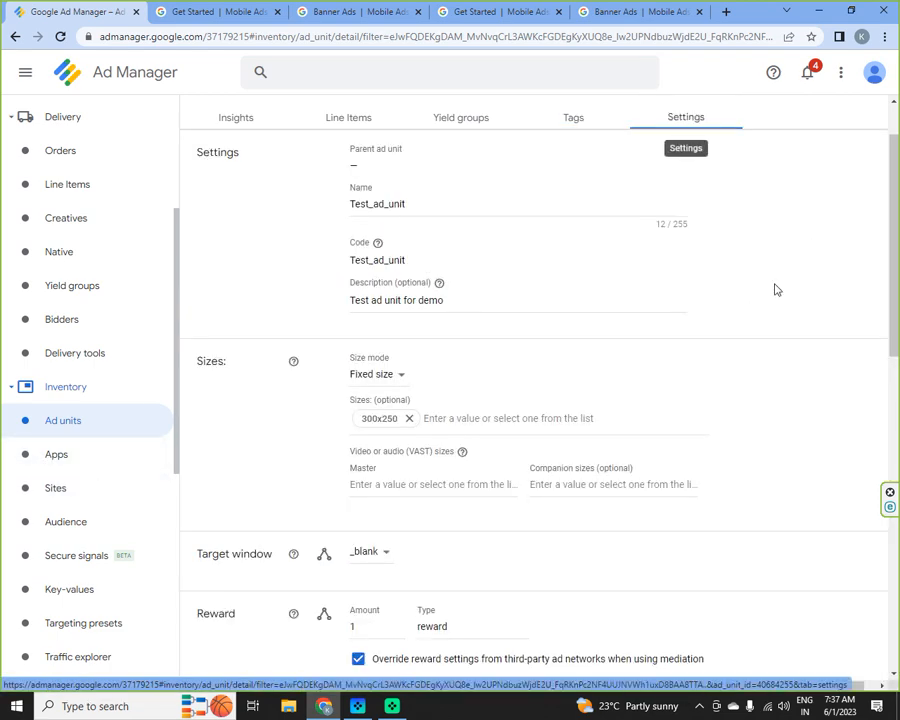
{"action": "scroll", "coordinate": [775, 289], "scroll_direction": "down", "scroll_amount": 1}
{"action": "scroll", "coordinate": [770, 352], "scroll_direction": "down", "scroll_amount": 3}
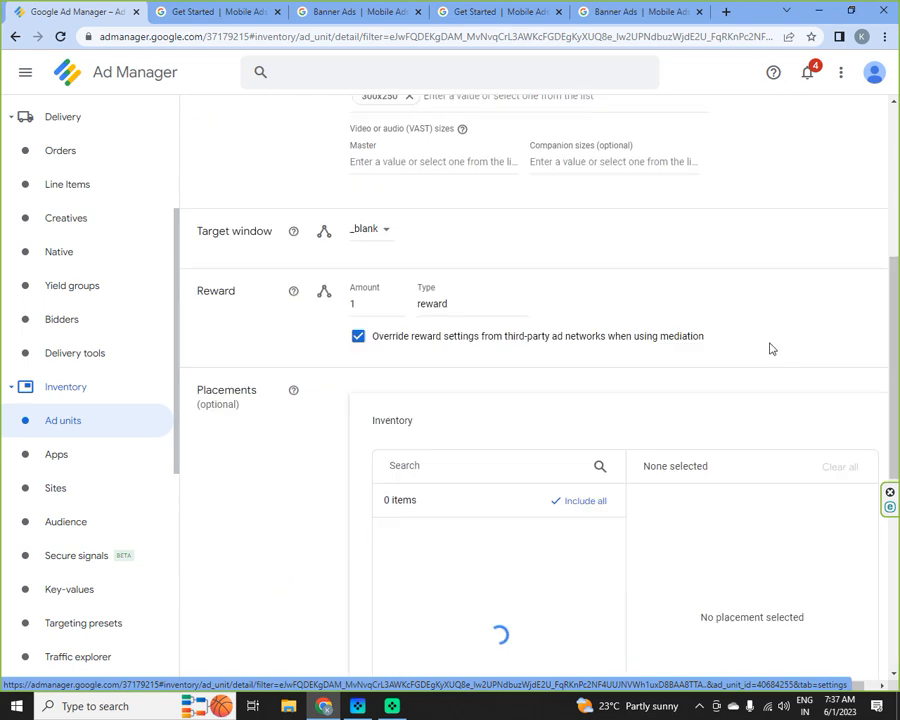
{"action": "scroll", "coordinate": [774, 348], "scroll_direction": "down", "scroll_amount": 4}
{"action": "scroll", "coordinate": [777, 351], "scroll_direction": "down", "scroll_amount": 2}
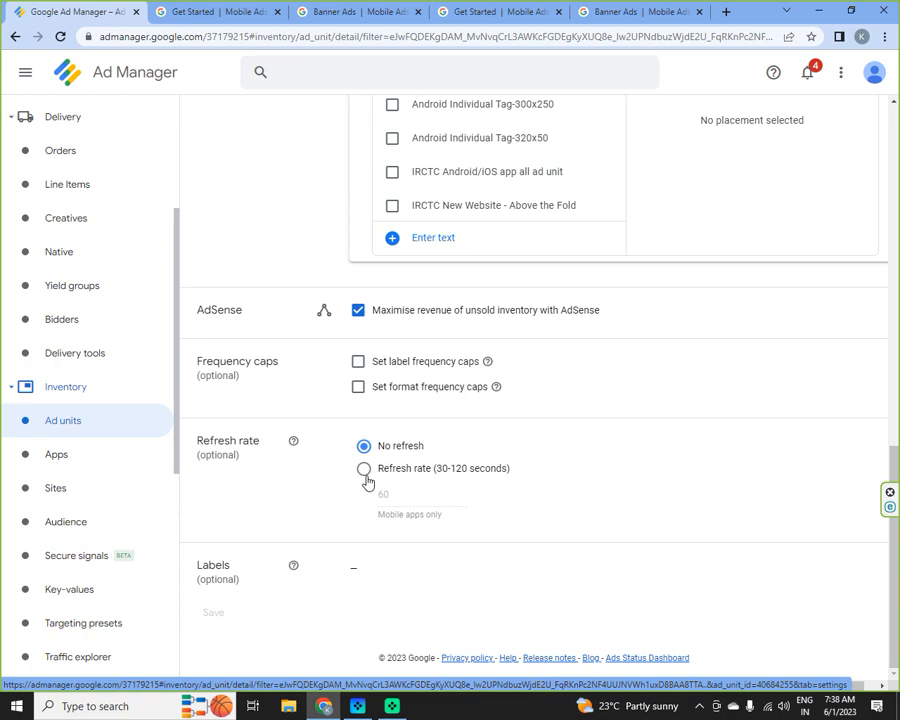
Review the inventory's Apps list with its approval statuses, and open the Sites list.
{"action": "left_click", "coordinate": [52, 455]}
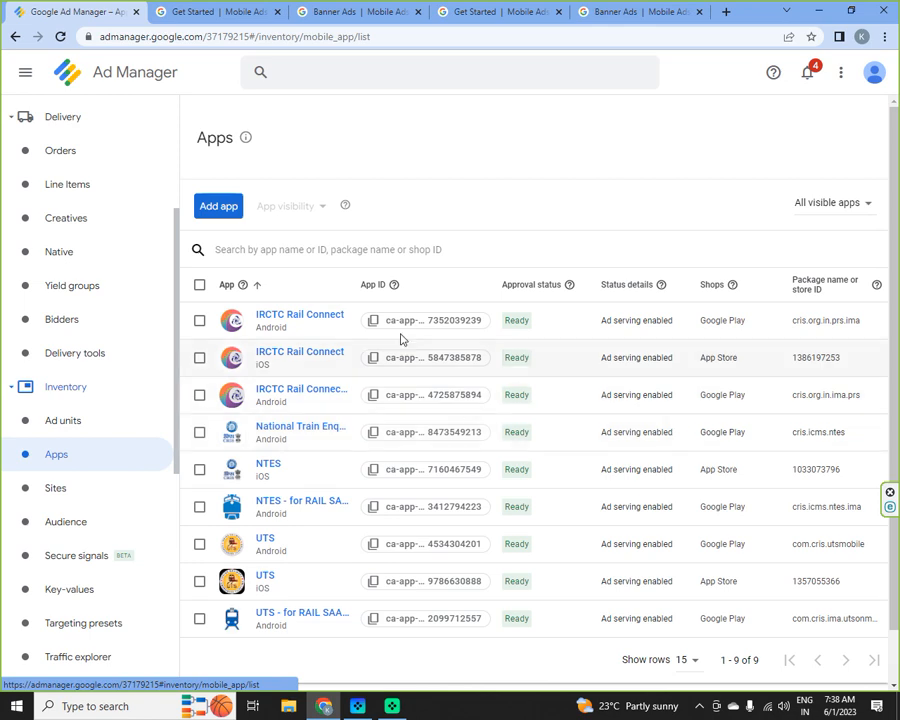
{"action": "scroll", "coordinate": [604, 195], "scroll_direction": "down", "scroll_amount": 1}
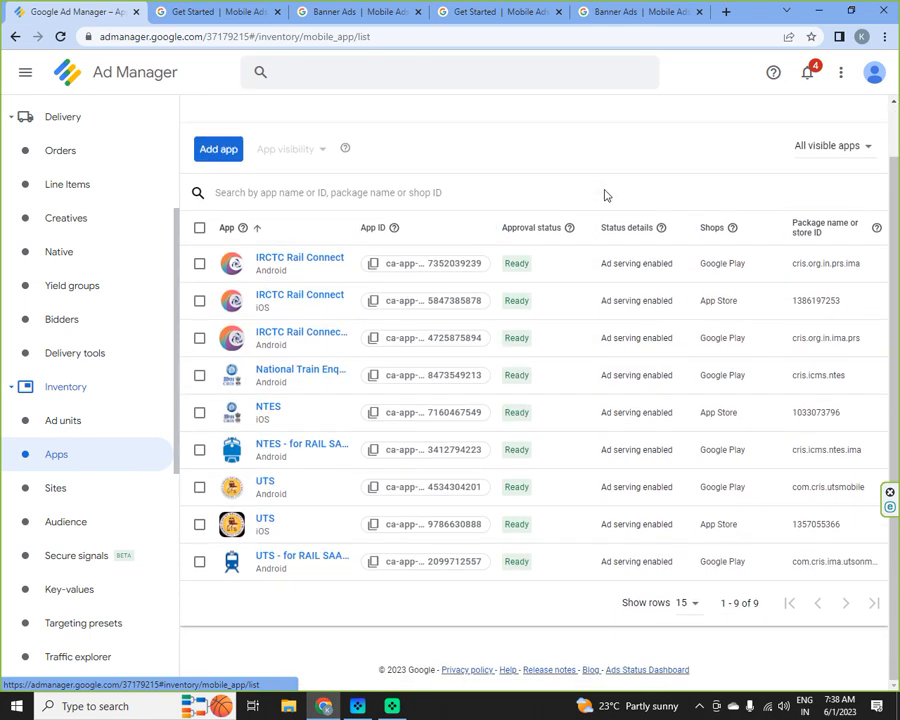
{"action": "left_click", "coordinate": [57, 495]}
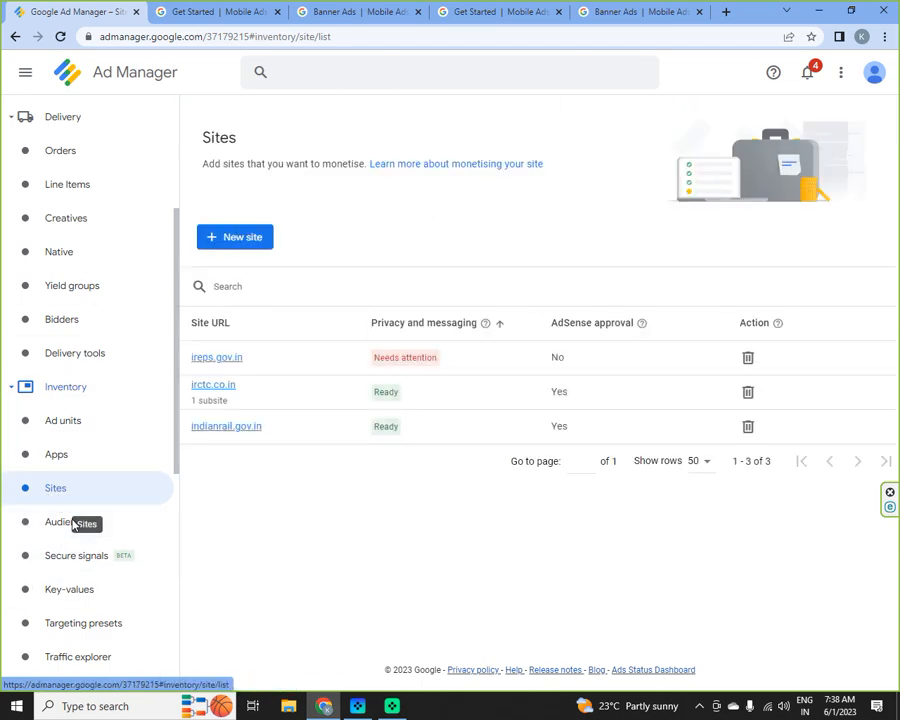
Open the Audience section and look through the active first-party audience segments.
{"action": "left_click", "coordinate": [59, 523]}
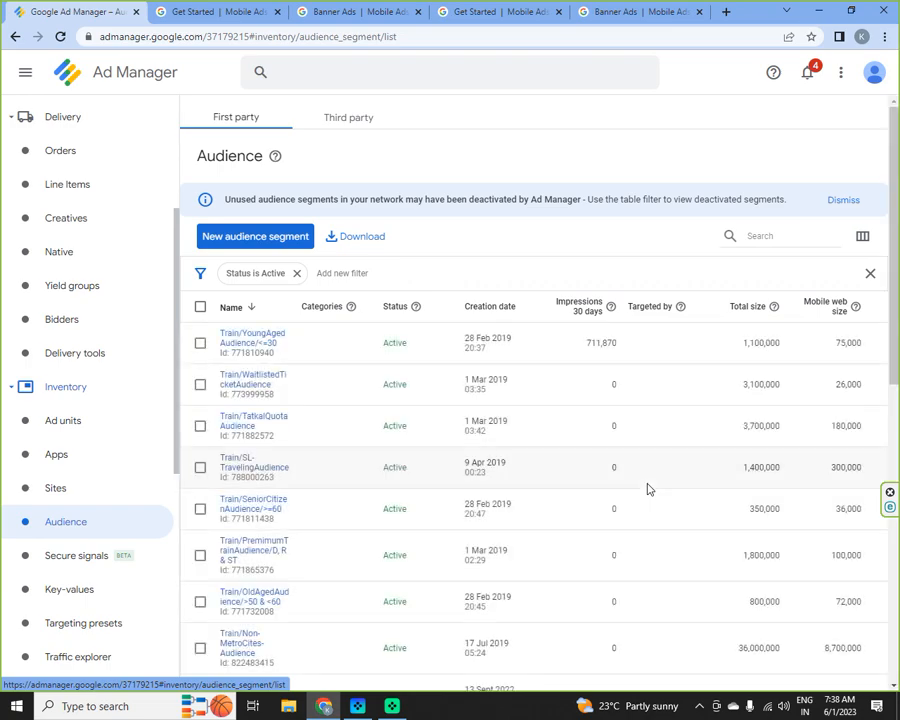
{"action": "scroll", "coordinate": [647, 489], "scroll_direction": "down", "scroll_amount": 8}
{"action": "scroll", "coordinate": [647, 489], "scroll_direction": "up", "scroll_amount": 9}
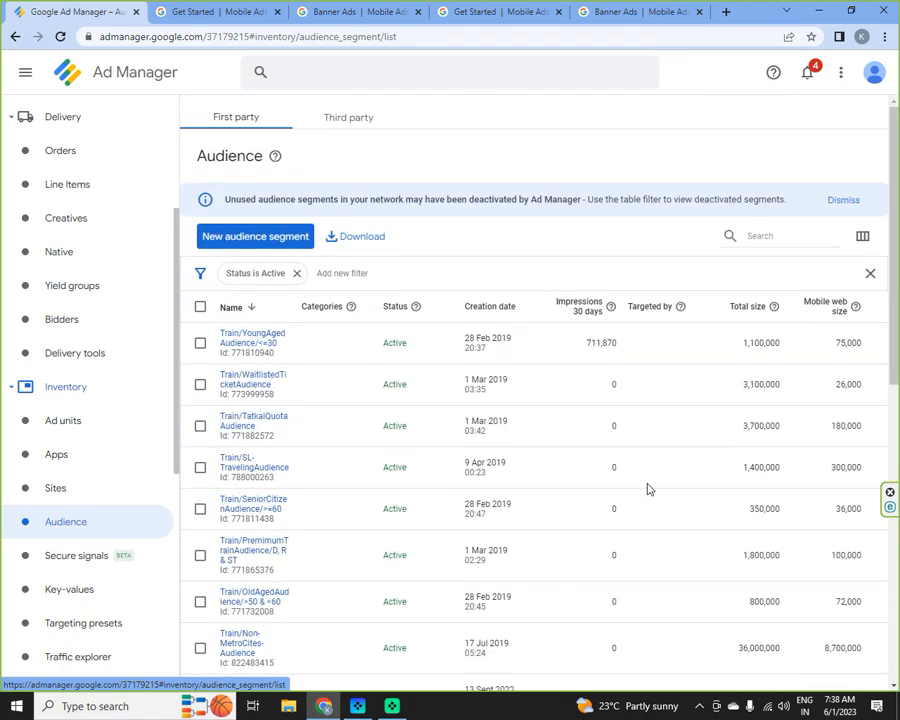
{"action": "scroll", "coordinate": [647, 489], "scroll_direction": "down", "scroll_amount": 2}
{"action": "scroll", "coordinate": [647, 489], "scroll_direction": "down", "scroll_amount": 6}
{"action": "scroll", "coordinate": [647, 489], "scroll_direction": "up", "scroll_amount": 9}
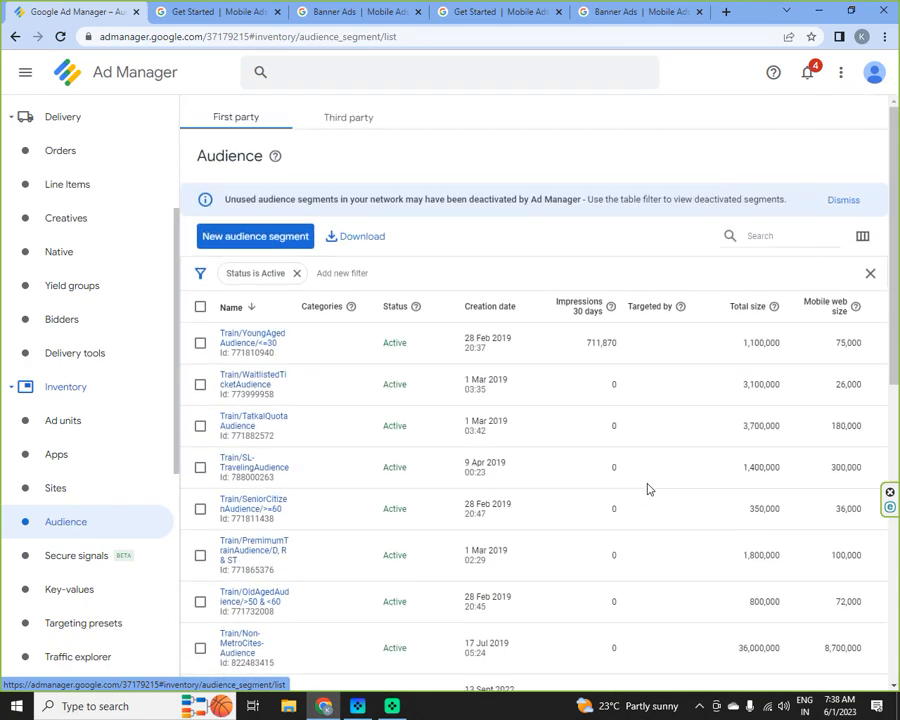
Examine the third-party audience segments and their segment approvals, and return to the first-party segments.
{"action": "left_click", "coordinate": [346, 119]}
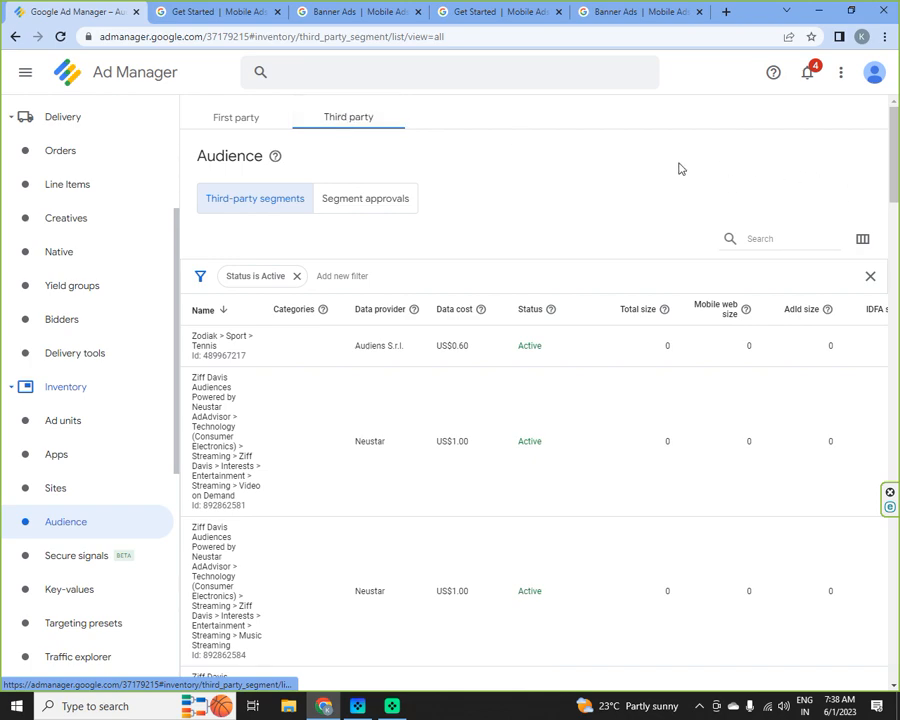
{"action": "left_click", "coordinate": [377, 202]}
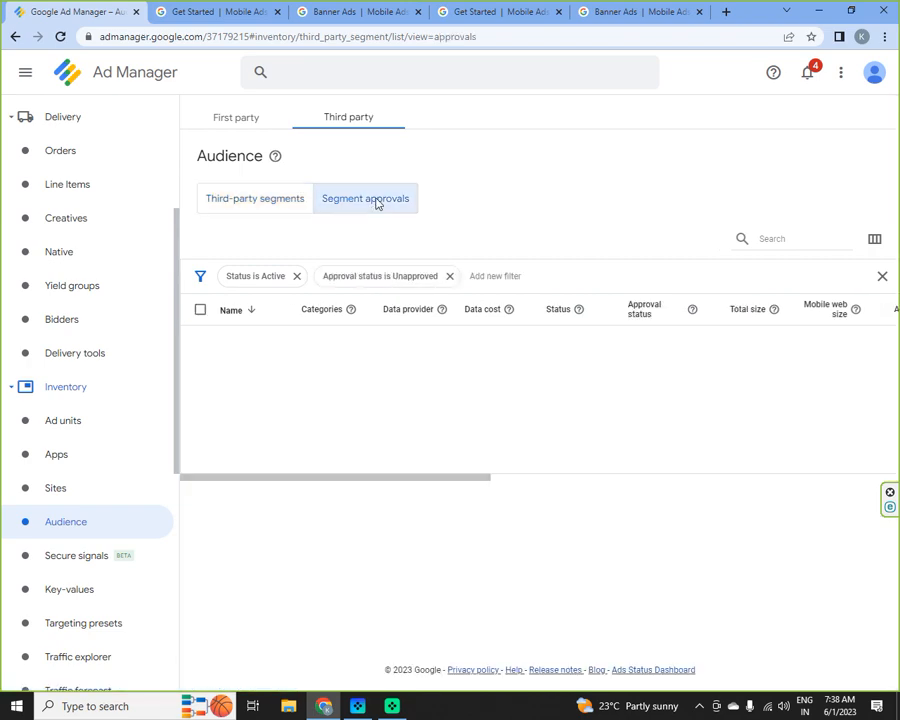
{"action": "left_click", "coordinate": [268, 204]}
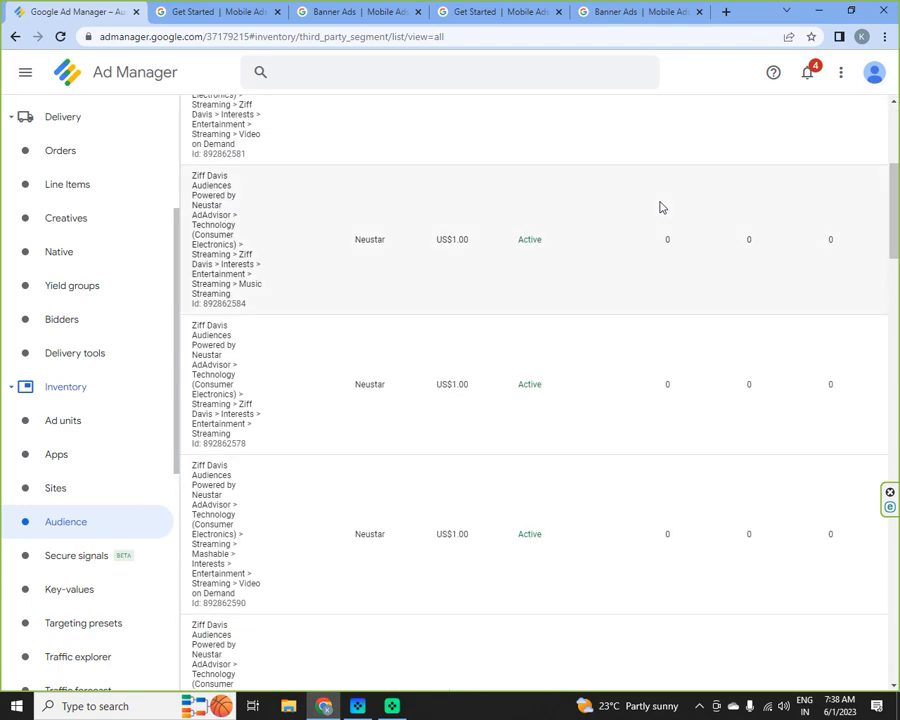
{"action": "scroll", "coordinate": [660, 208], "scroll_direction": "down", "scroll_amount": 5}
{"action": "scroll", "coordinate": [660, 208], "scroll_direction": "up", "scroll_amount": 9}
{"action": "scroll", "coordinate": [660, 208], "scroll_direction": "up", "scroll_amount": 1}
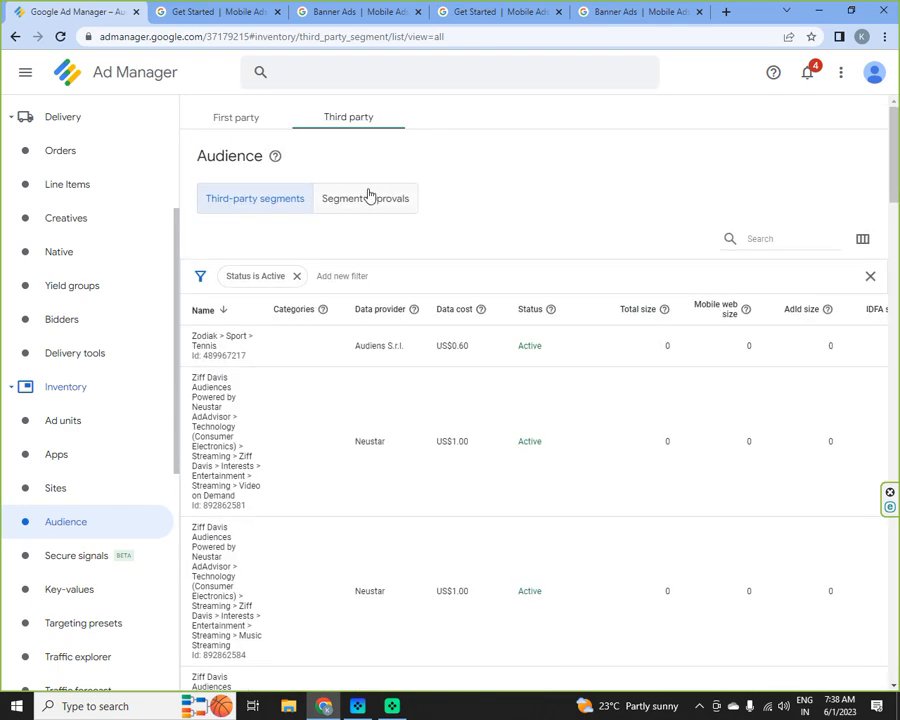
{"action": "left_click", "coordinate": [235, 116]}
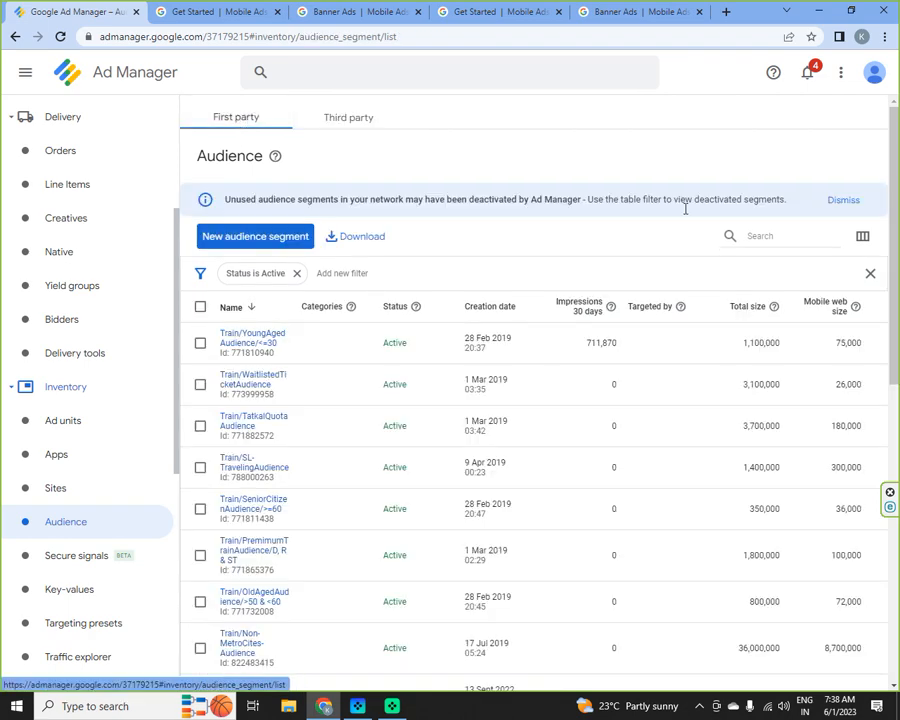
Look through the inventory's Secure signals list and the targeting keys under Key-values.
{"action": "left_click", "coordinate": [70, 566]}
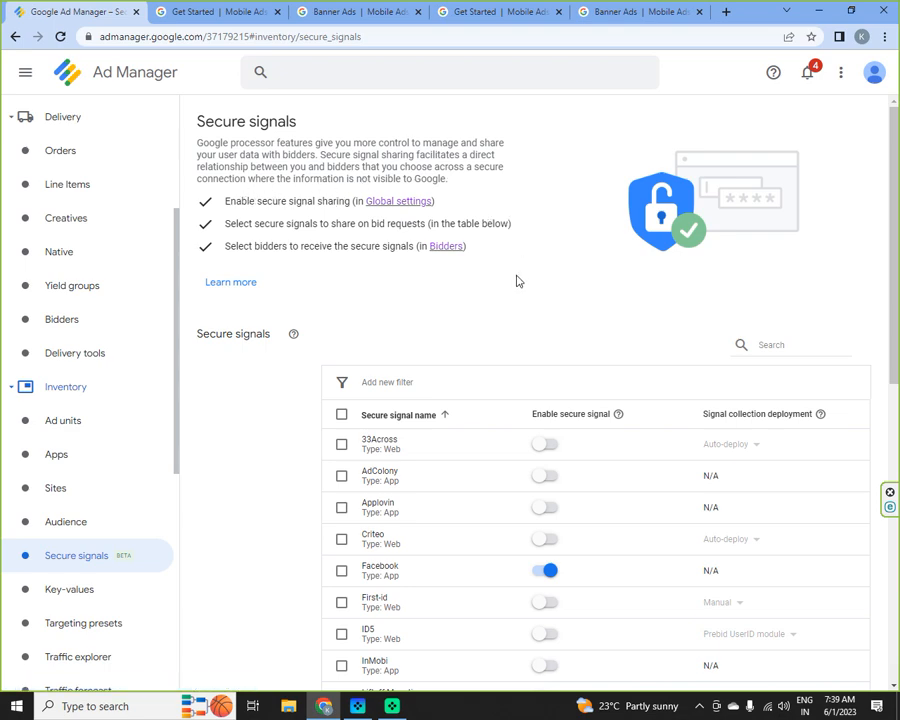
{"action": "scroll", "coordinate": [516, 278], "scroll_direction": "down", "scroll_amount": 3}
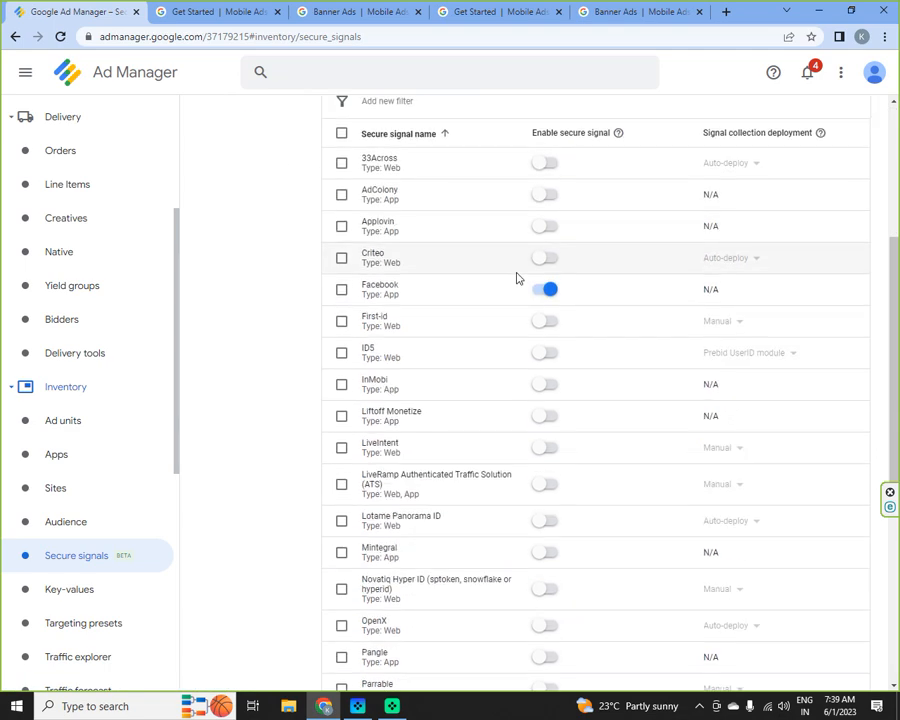
{"action": "left_click", "coordinate": [74, 591]}
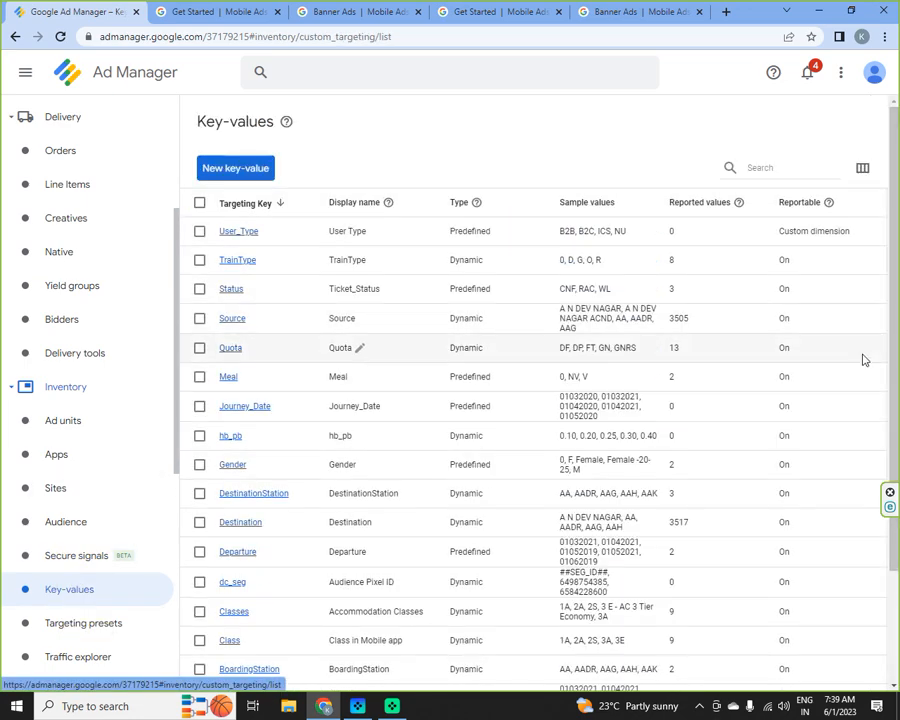
{"action": "scroll", "coordinate": [865, 360], "scroll_direction": "down", "scroll_amount": 1}
{"action": "scroll", "coordinate": [860, 380], "scroll_direction": "down", "scroll_amount": 2}
{"action": "scroll", "coordinate": [844, 430], "scroll_direction": "up", "scroll_amount": 3}
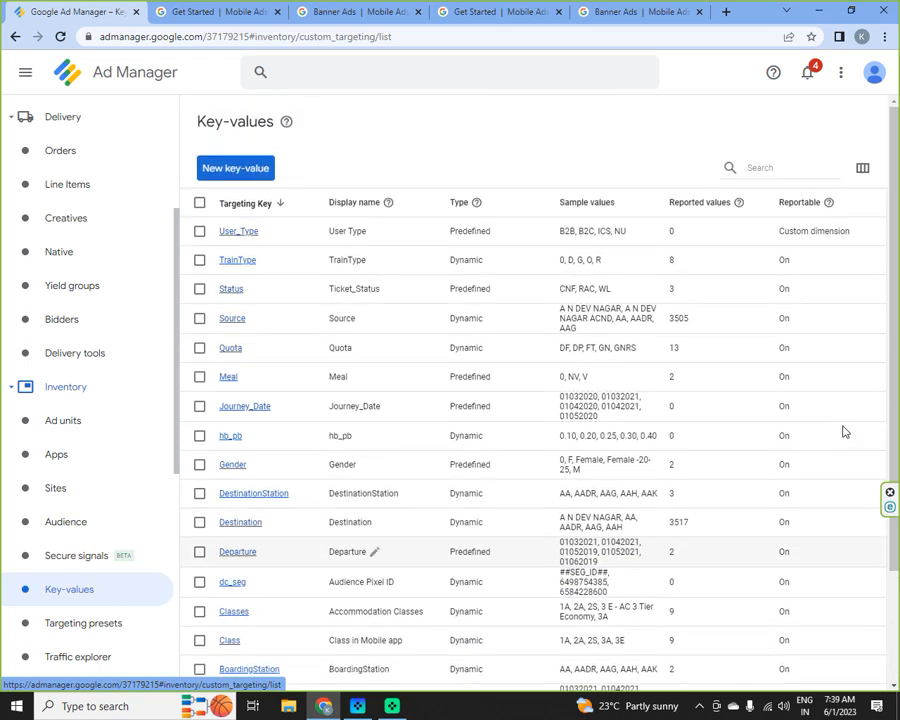
{"action": "scroll", "coordinate": [846, 422], "scroll_direction": "down", "scroll_amount": 3}
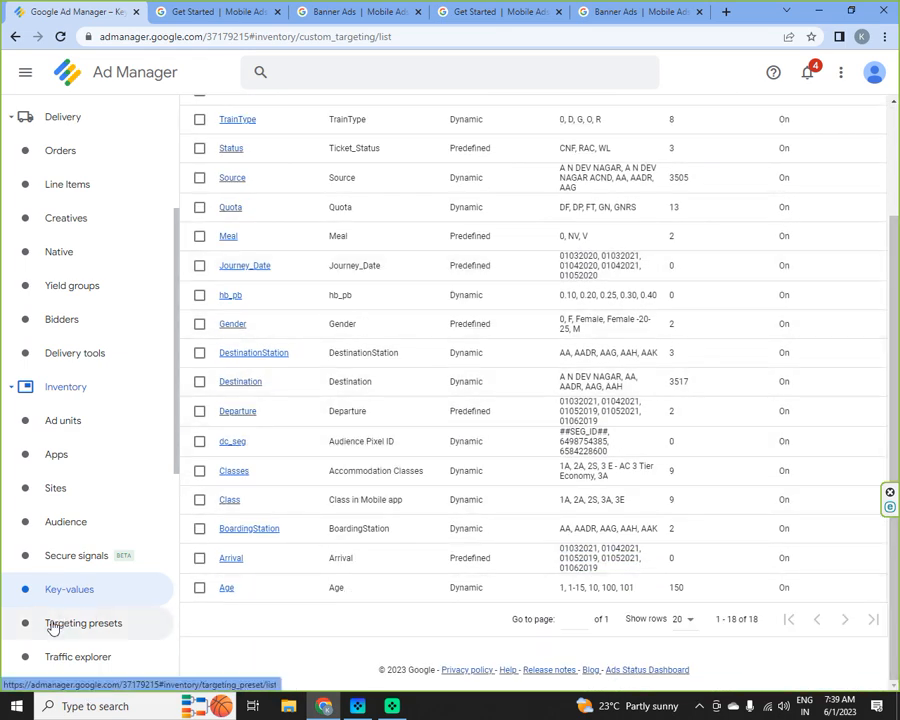
{"action": "scroll", "coordinate": [800, 398], "scroll_direction": "up", "scroll_amount": 3}
{"action": "scroll", "coordinate": [505, 458], "scroll_direction": "down", "scroll_amount": 3}
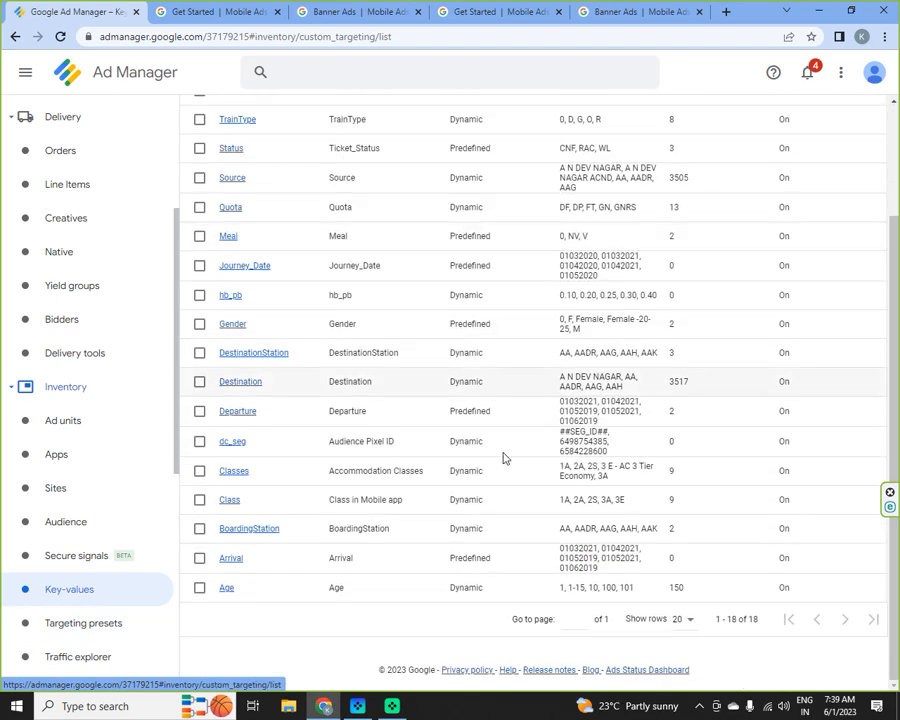
Open the inventory's Targeting presets and look through the targeting criteria available for a new targeting preset.
{"action": "left_click", "coordinate": [94, 632]}
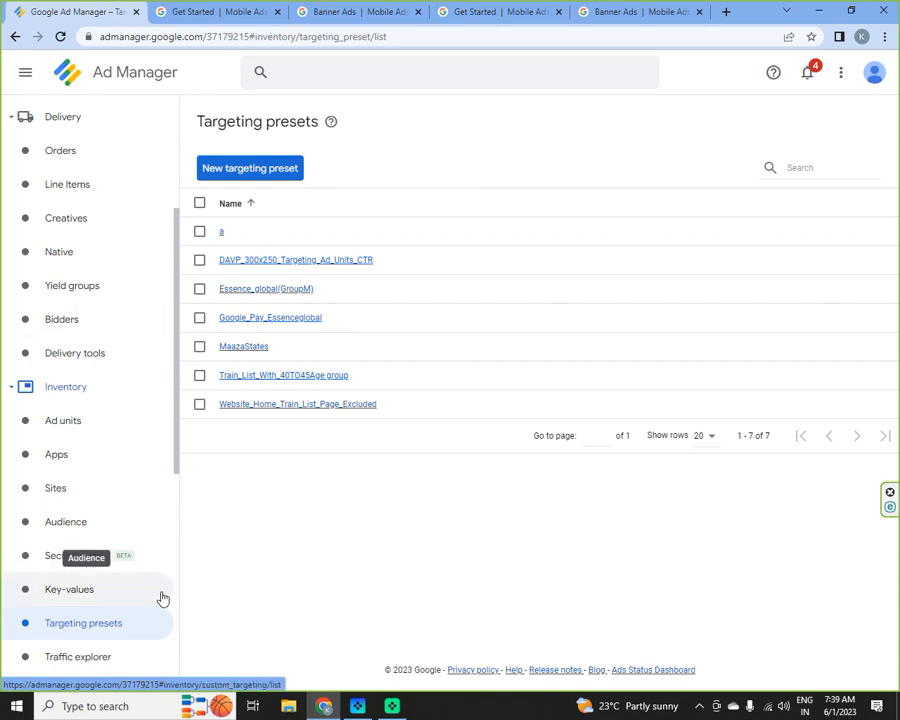
{"action": "left_click", "coordinate": [286, 171]}
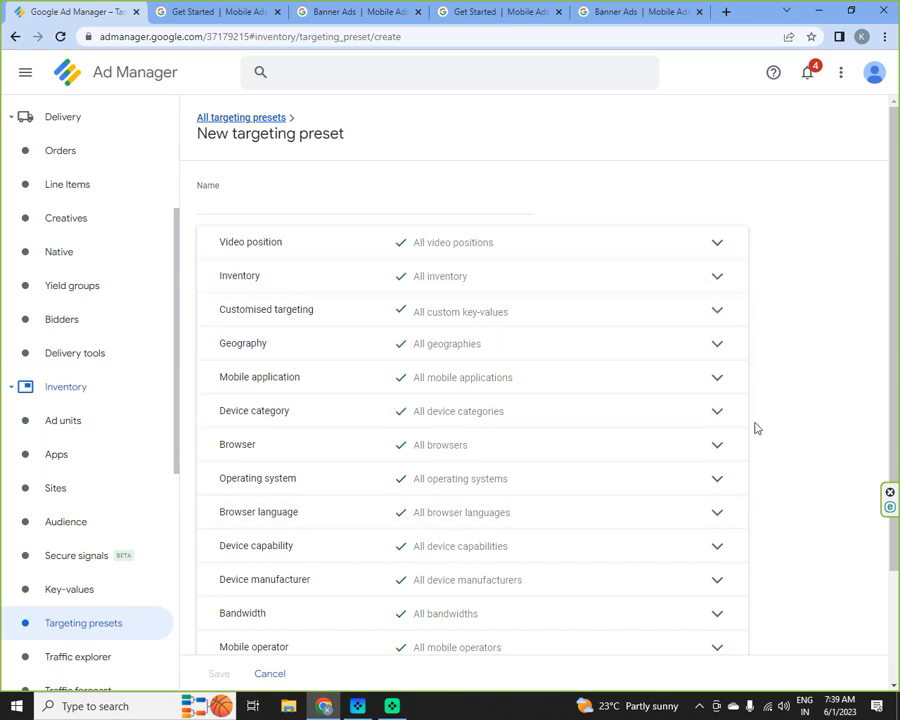
{"action": "scroll", "coordinate": [789, 398], "scroll_direction": "down", "scroll_amount": 3}
{"action": "scroll", "coordinate": [787, 392], "scroll_direction": "up", "scroll_amount": 3}
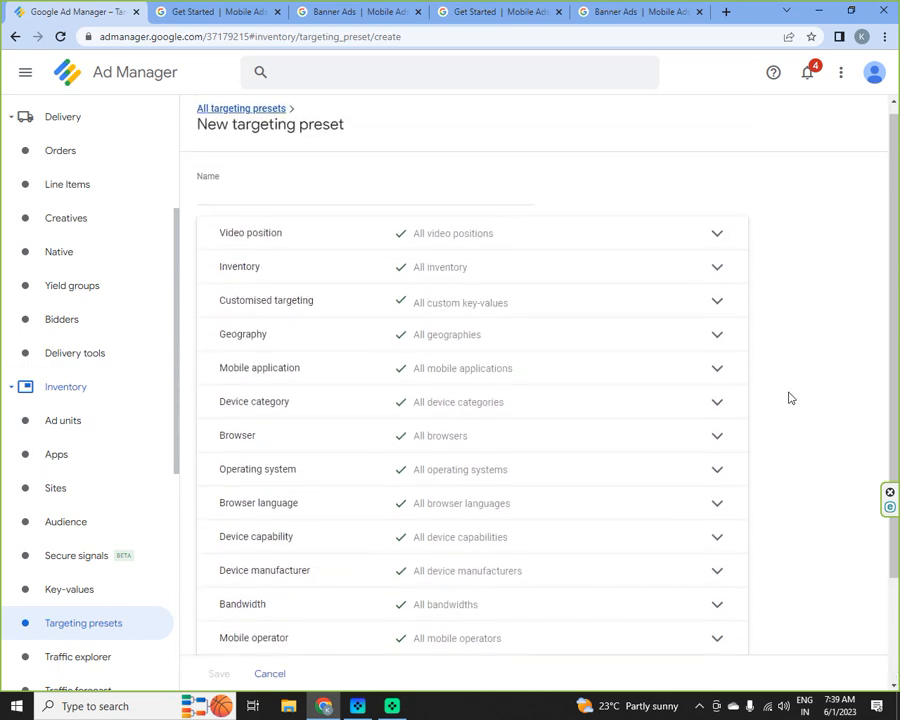
{"action": "scroll", "coordinate": [786, 392], "scroll_direction": "down", "scroll_amount": 3}
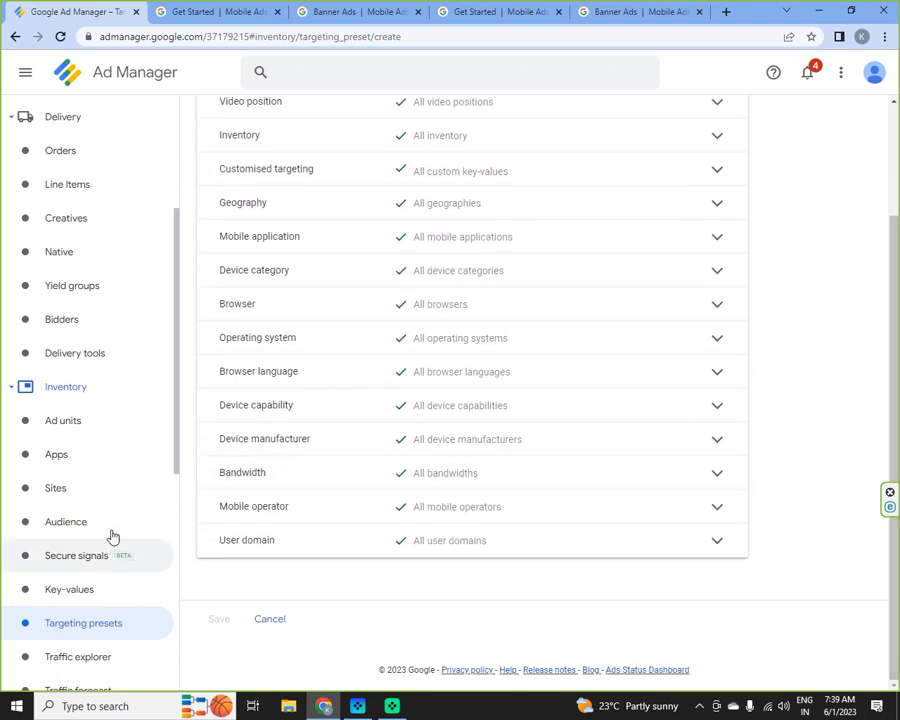
Open the Traffic explorer and look through its geography, device, platform, browser, audience segment and ad unit charts.
{"action": "scroll", "coordinate": [124, 482], "scroll_direction": "down", "scroll_amount": 3}
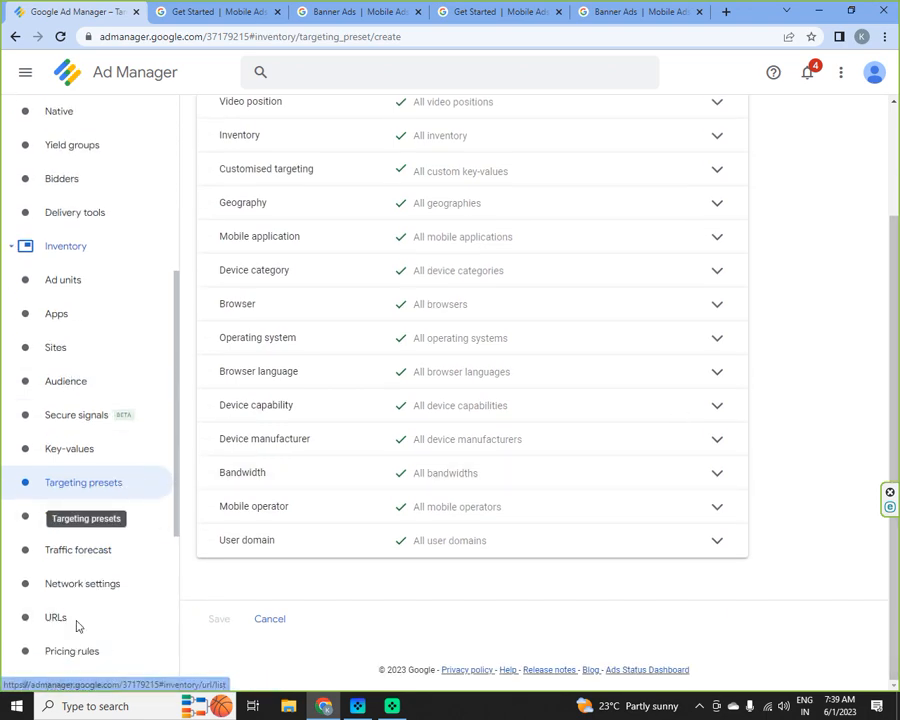
{"action": "left_click", "coordinate": [95, 521]}
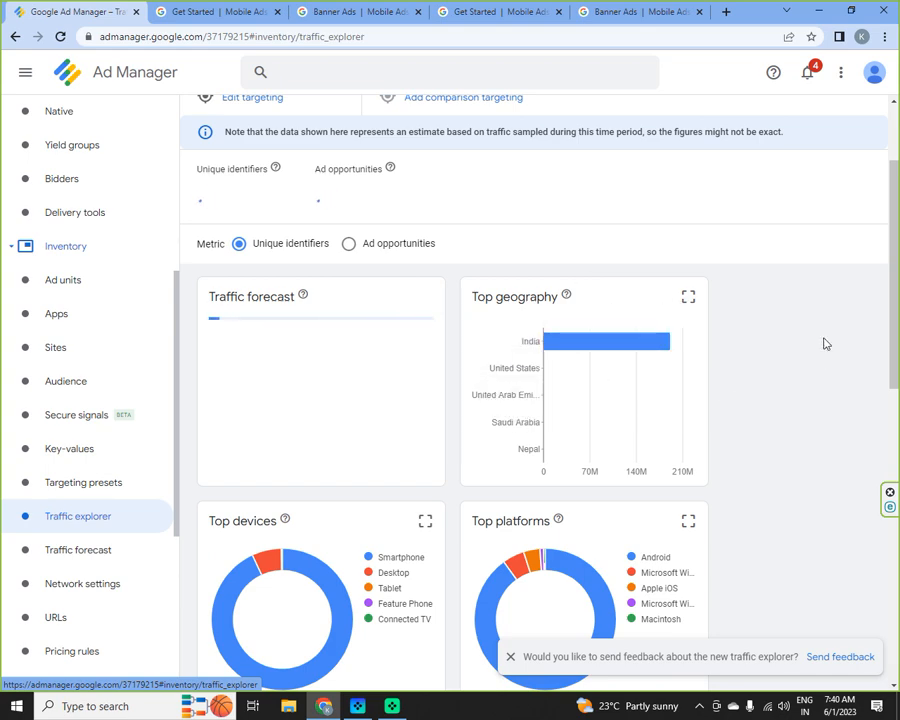
{"action": "scroll", "coordinate": [823, 343], "scroll_direction": "down", "scroll_amount": 2}
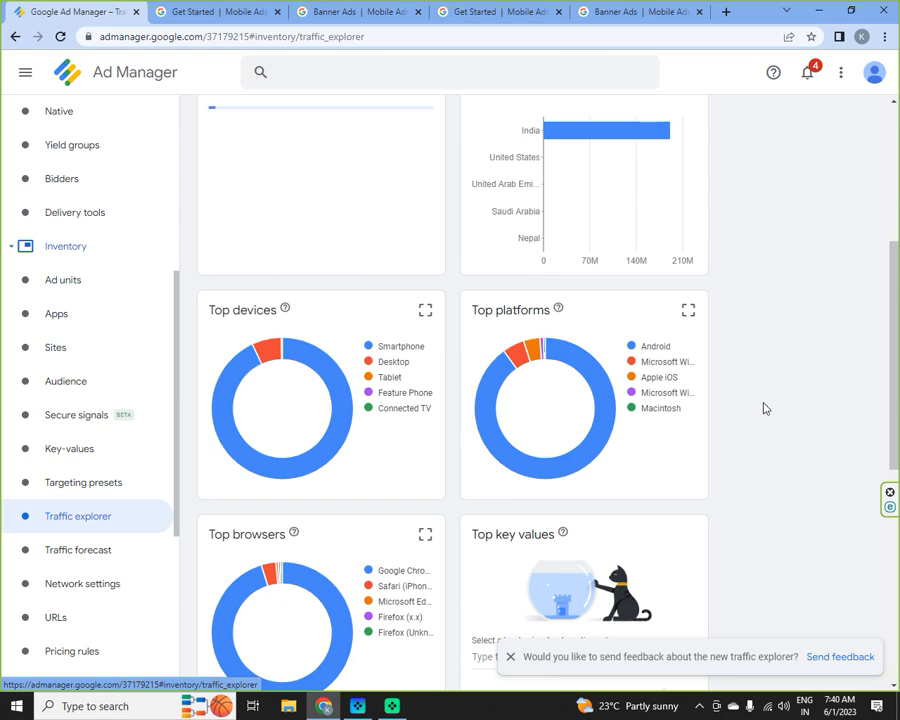
{"action": "scroll", "coordinate": [756, 404], "scroll_direction": "down", "scroll_amount": 1}
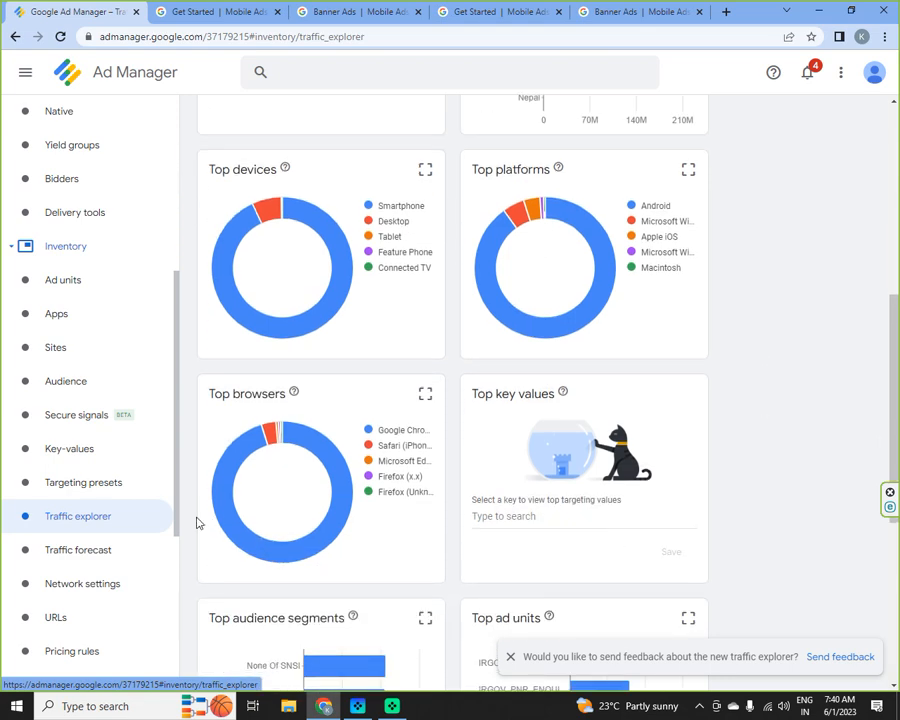
{"action": "scroll", "coordinate": [801, 390], "scroll_direction": "down", "scroll_amount": 2}
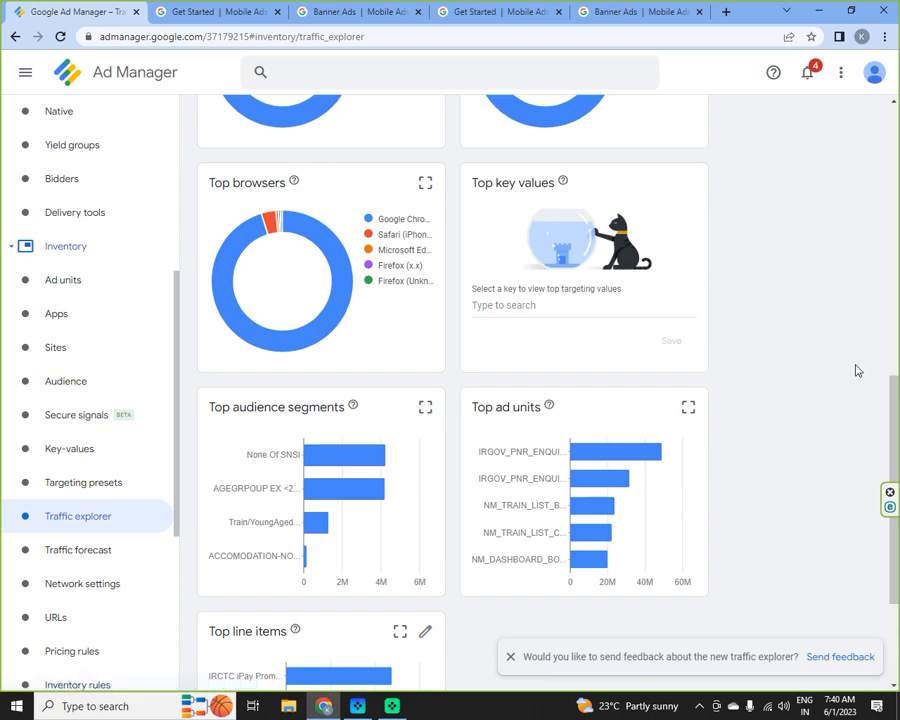
{"action": "scroll", "coordinate": [856, 371], "scroll_direction": "up", "scroll_amount": 7}
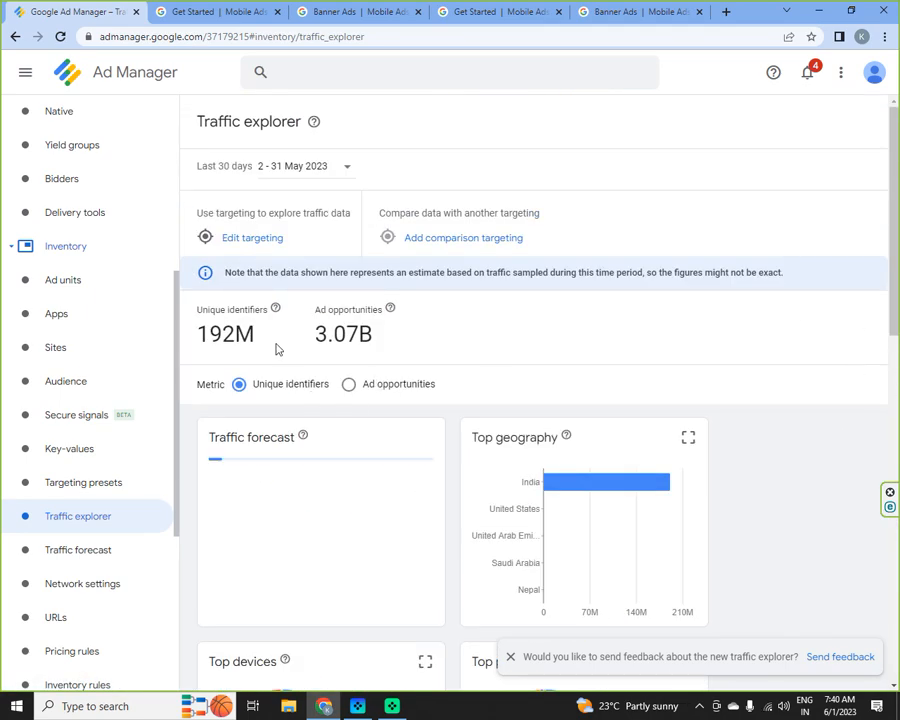
Read the help notes for Unique identifiers and Ad opportunities, and examine the remaining charts down to Top line items.
{"action": "mouse_move", "coordinate": [275, 311]}
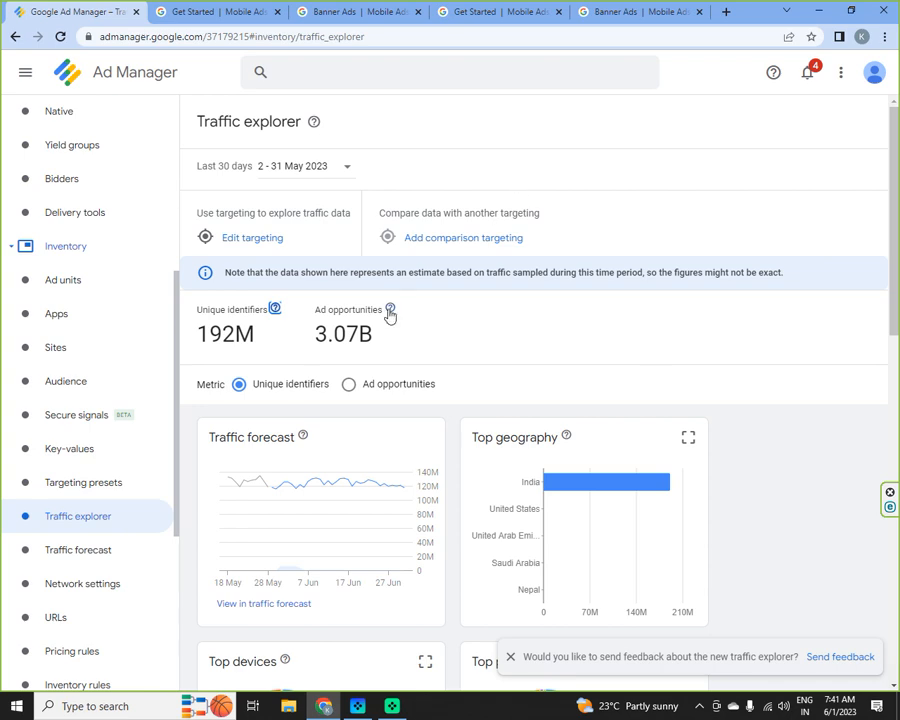
{"action": "mouse_move", "coordinate": [389, 315]}
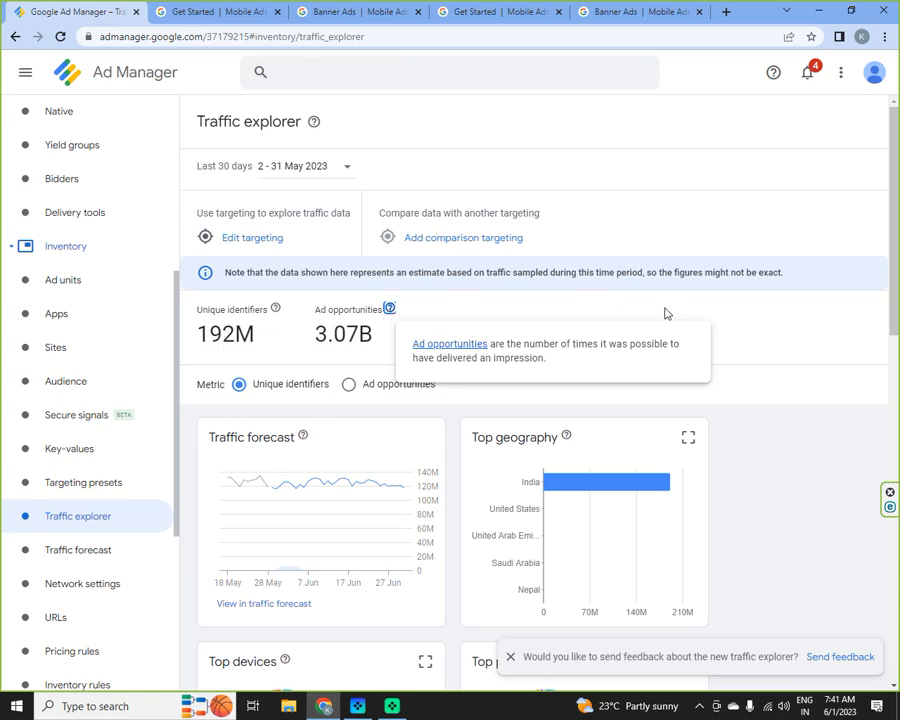
{"action": "scroll", "coordinate": [707, 339], "scroll_direction": "down", "scroll_amount": 7}
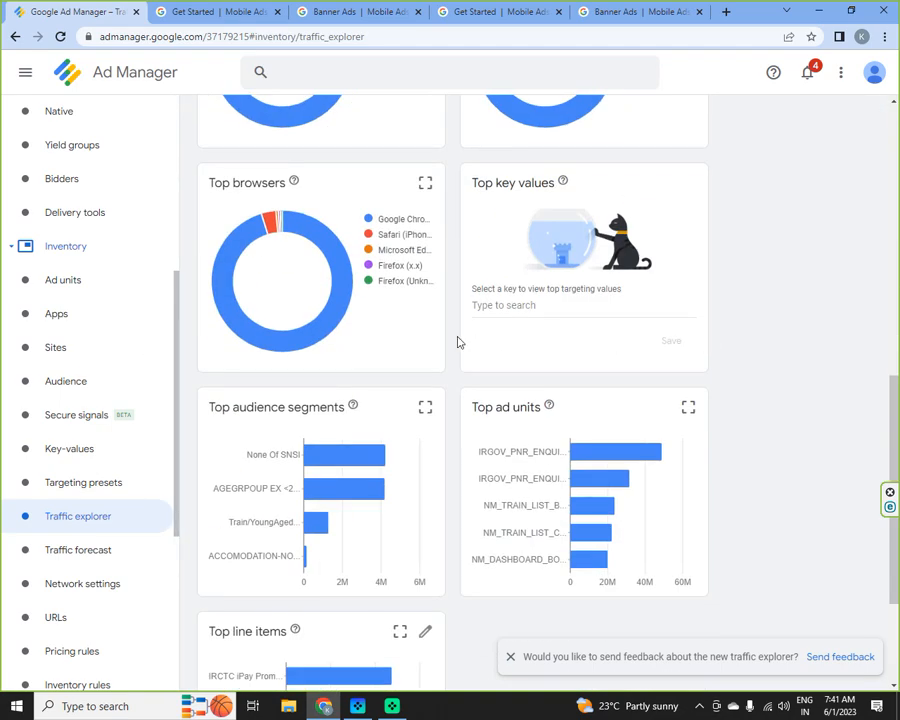
{"action": "scroll", "coordinate": [792, 346], "scroll_direction": "down", "scroll_amount": 2}
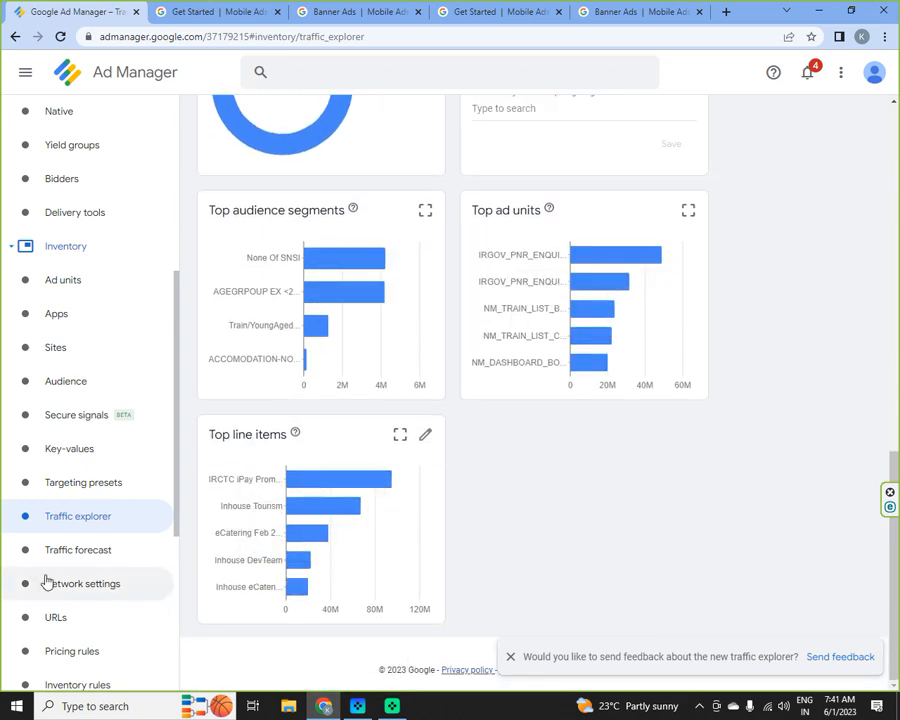
Open the Traffic forecast and examine its targeting criteria and date range without changing them.
{"action": "left_click", "coordinate": [78, 551]}
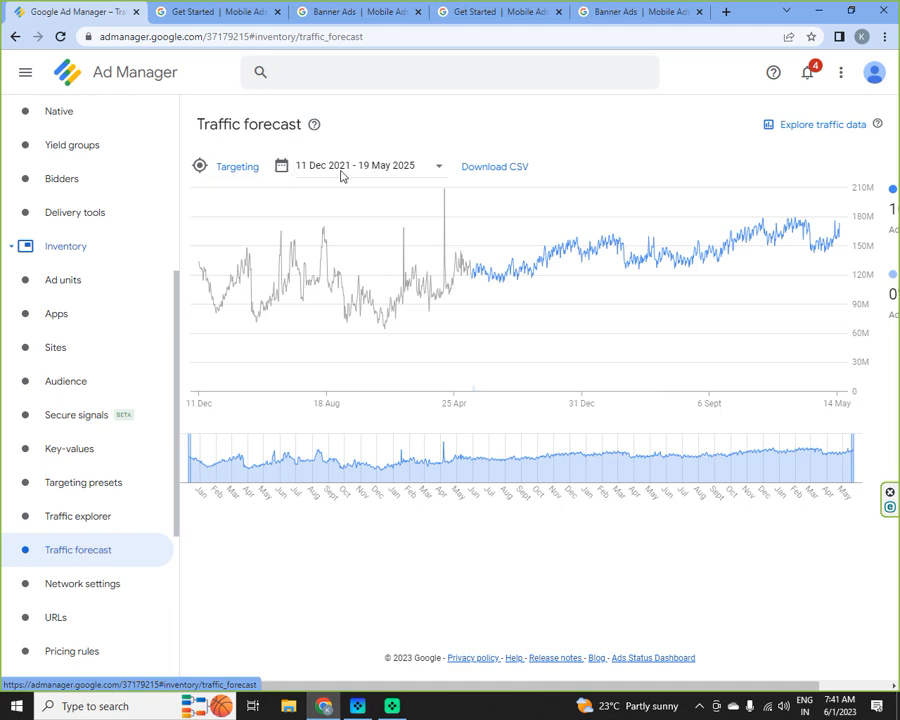
{"action": "left_click", "coordinate": [235, 168]}
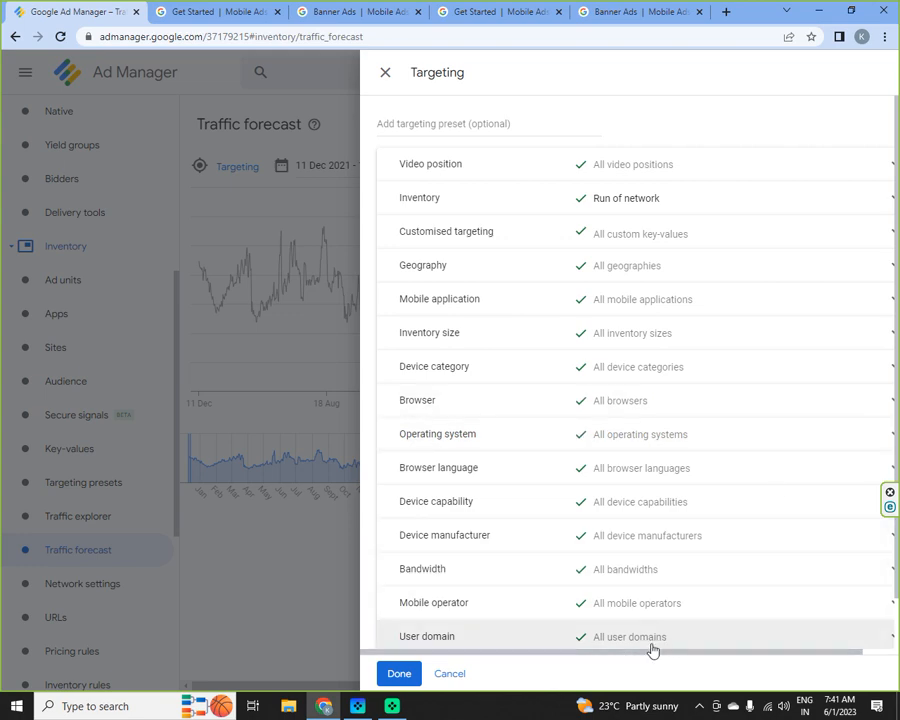
{"action": "left_click", "coordinate": [385, 75]}
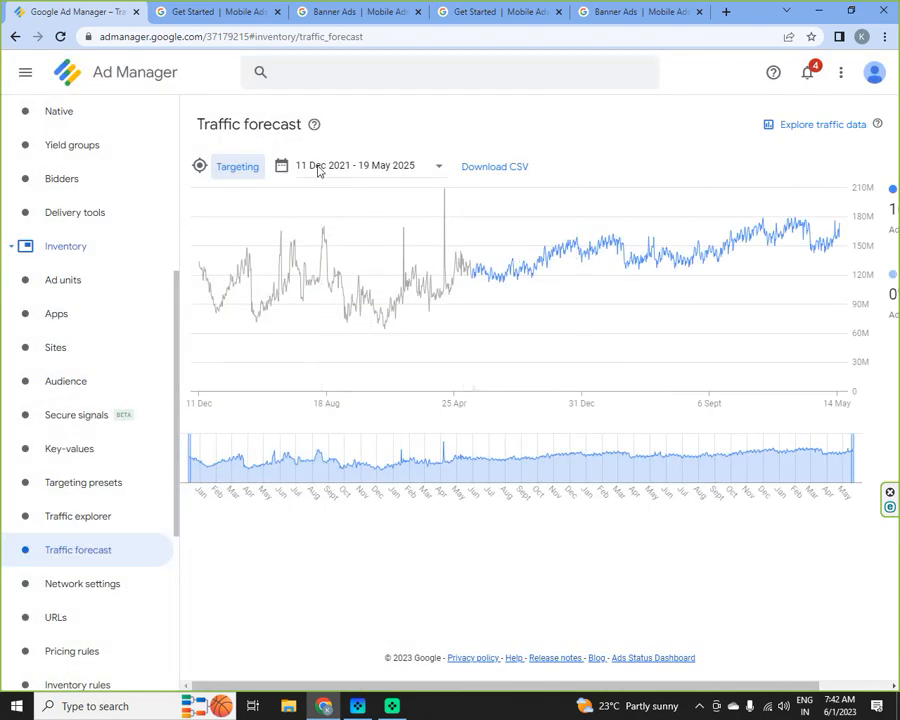
{"action": "left_click", "coordinate": [366, 168]}
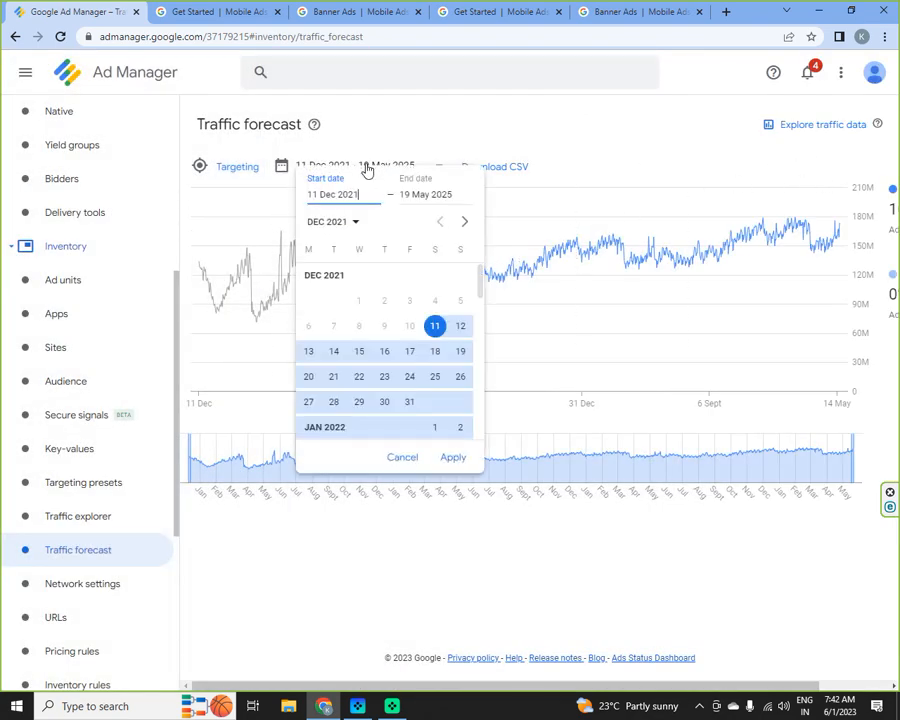
{"action": "left_click", "coordinate": [533, 133]}
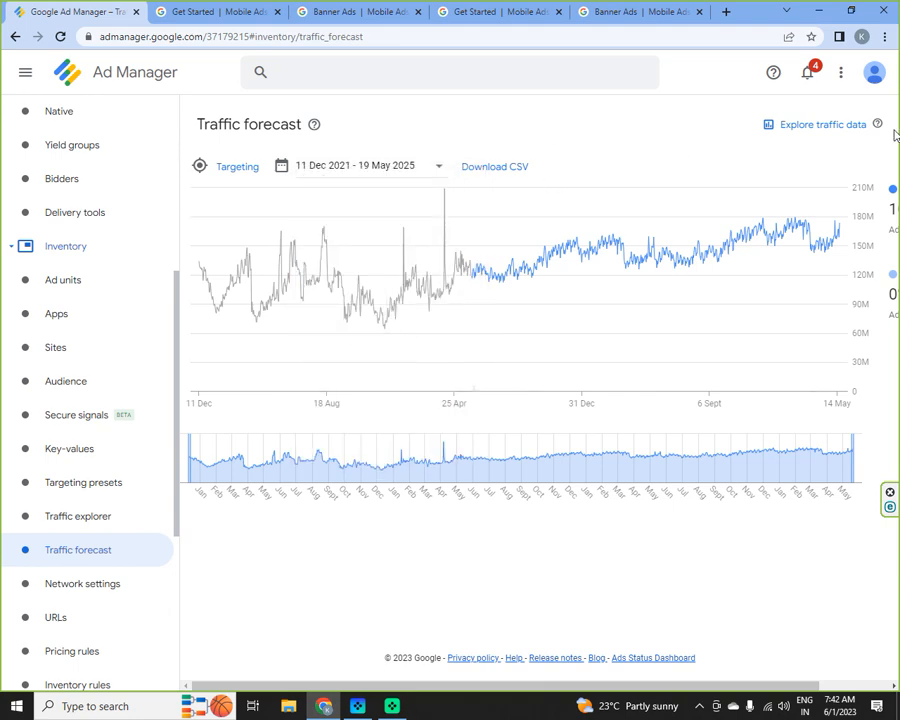
Explore the traffic data behind the forecast in Traffic explorer, and return to the Traffic forecast.
{"action": "left_click", "coordinate": [816, 126]}
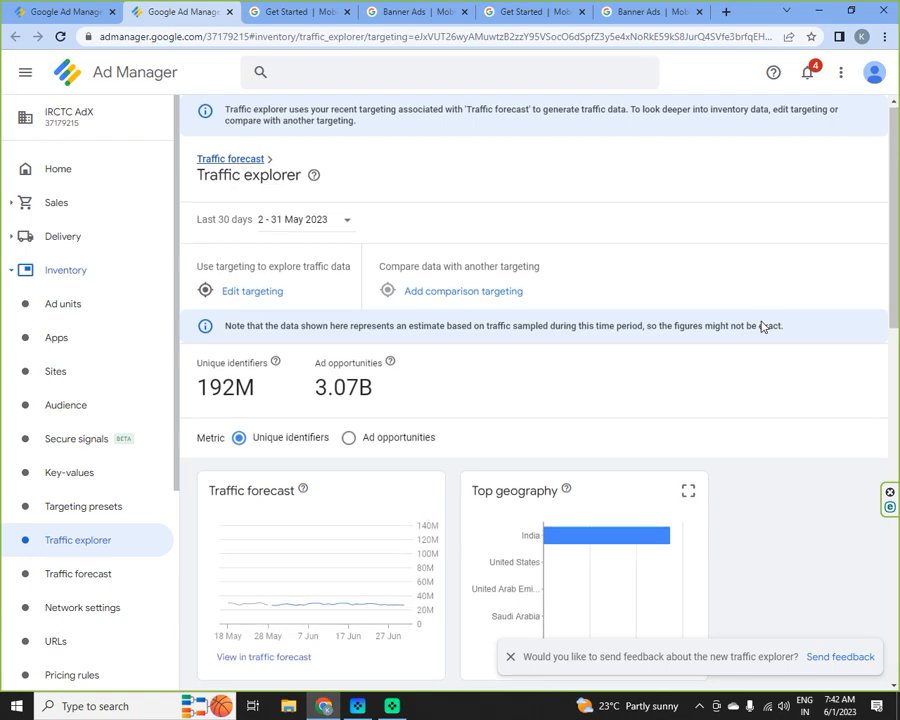
{"action": "scroll", "coordinate": [762, 327], "scroll_direction": "down", "scroll_amount": 3}
{"action": "left_click", "coordinate": [78, 580]}
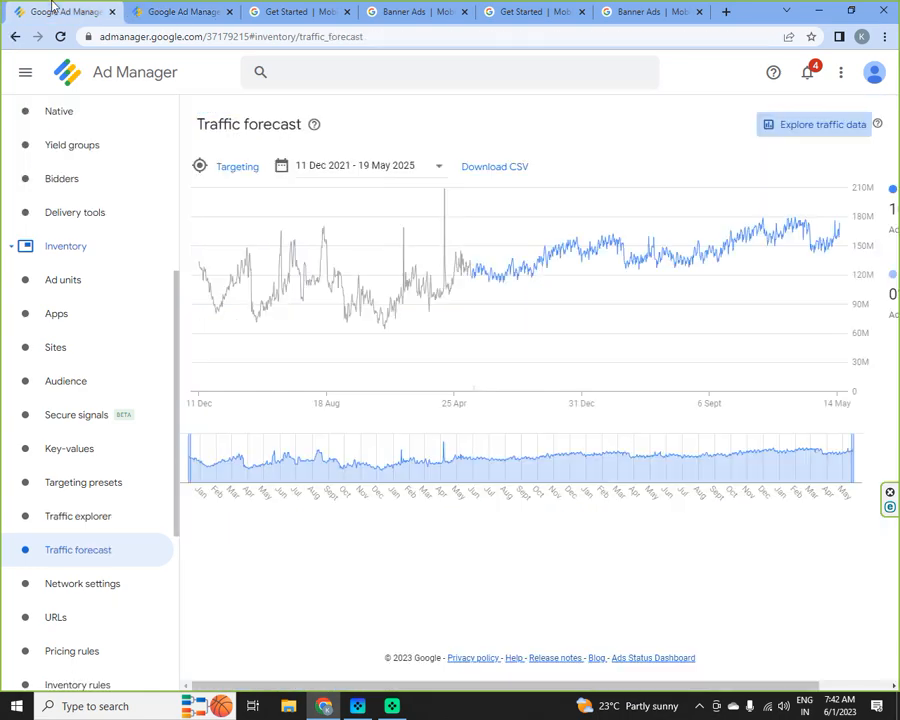
Review the inventory's Network settings and open the list of active URLs.
{"action": "left_click", "coordinate": [78, 584]}
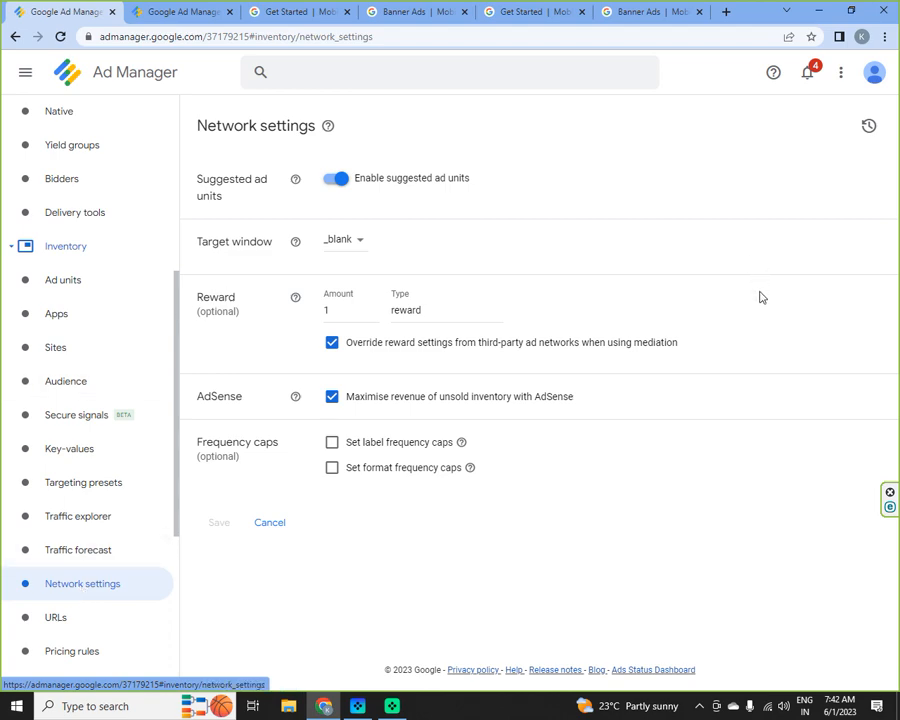
{"action": "scroll", "coordinate": [90, 500], "scroll_direction": "down", "scroll_amount": 2}
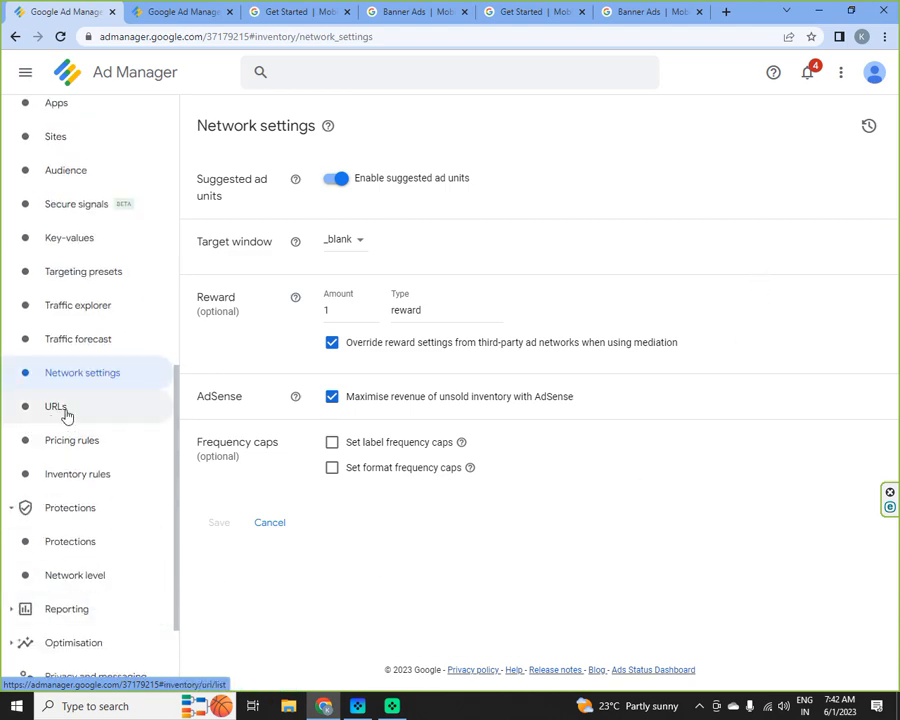
{"action": "left_click", "coordinate": [56, 407]}
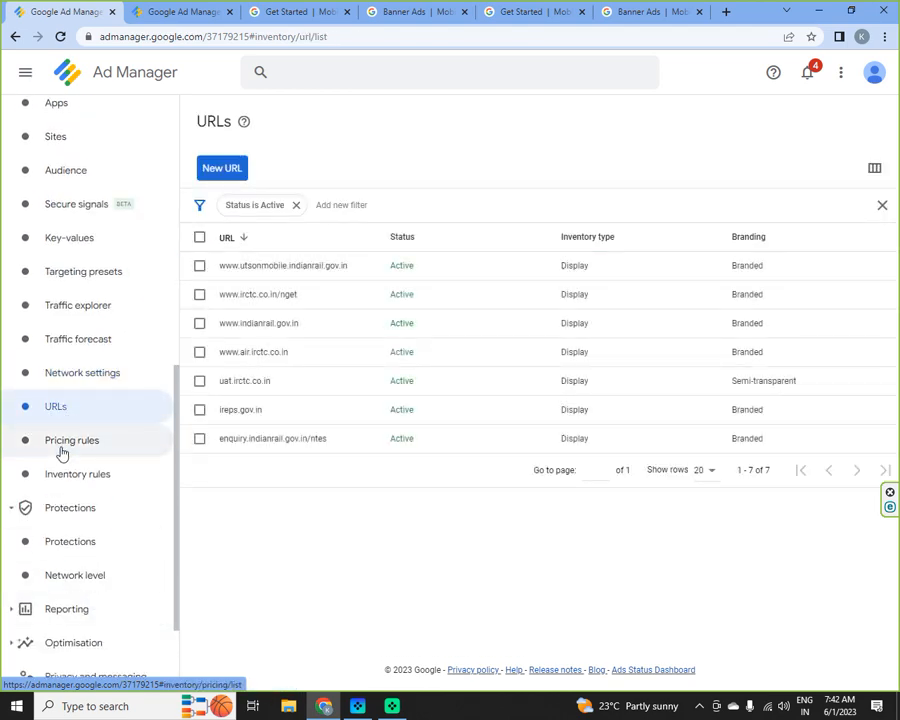
Open the Pricing rules and look through the unified pricing rules and the opportunity and experiment suggestions.
{"action": "left_click", "coordinate": [66, 444]}
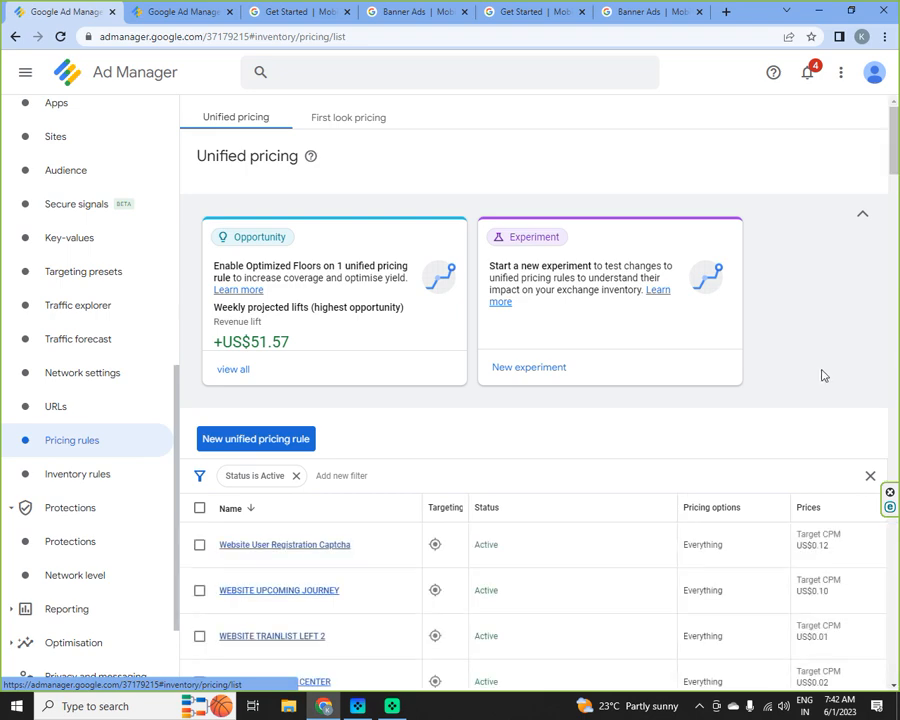
{"action": "scroll", "coordinate": [820, 372], "scroll_direction": "down", "scroll_amount": 3}
{"action": "scroll", "coordinate": [823, 370], "scroll_direction": "up", "scroll_amount": 3}
{"action": "scroll", "coordinate": [438, 562], "scroll_direction": "down", "scroll_amount": 2}
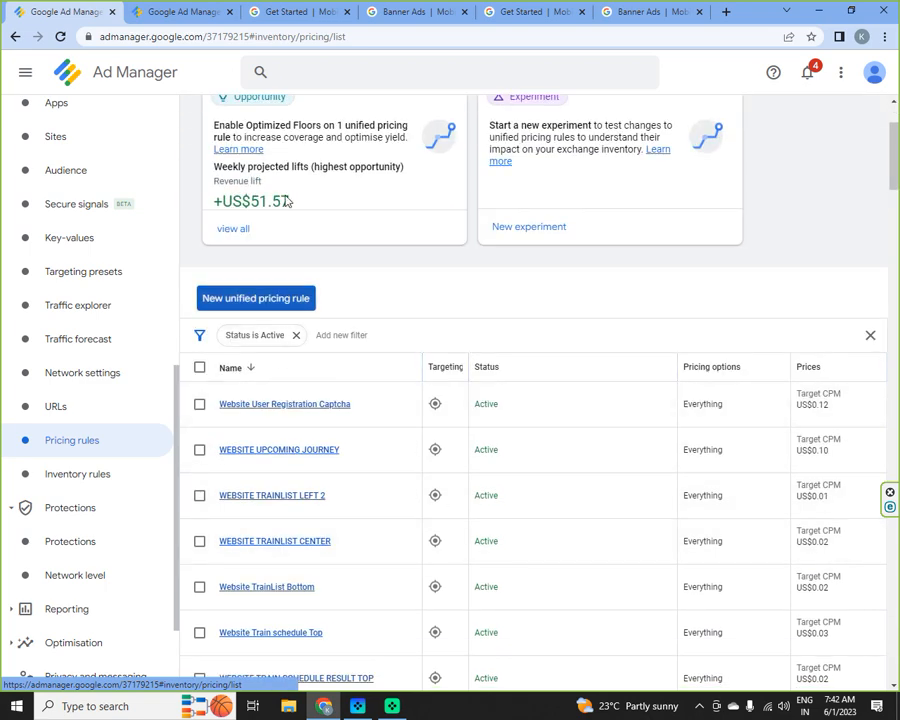
{"action": "scroll", "coordinate": [416, 276], "scroll_direction": "up", "scroll_amount": 2}
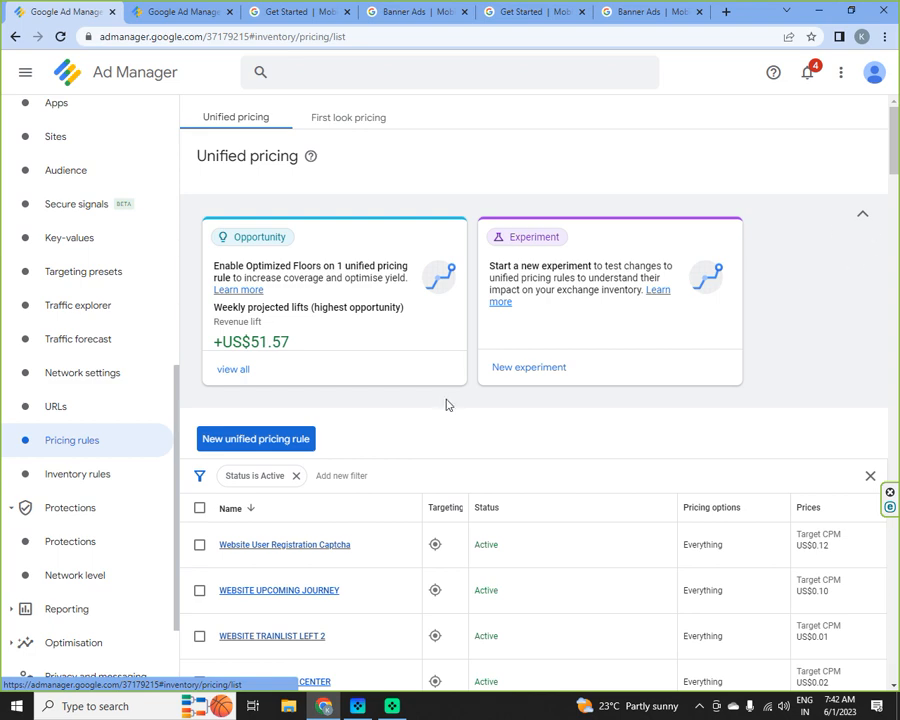
Start a new unified pricing rules experiment for GPT NWEB PASSENGER TOP with the Everything pricing option.
{"action": "left_click", "coordinate": [542, 369]}
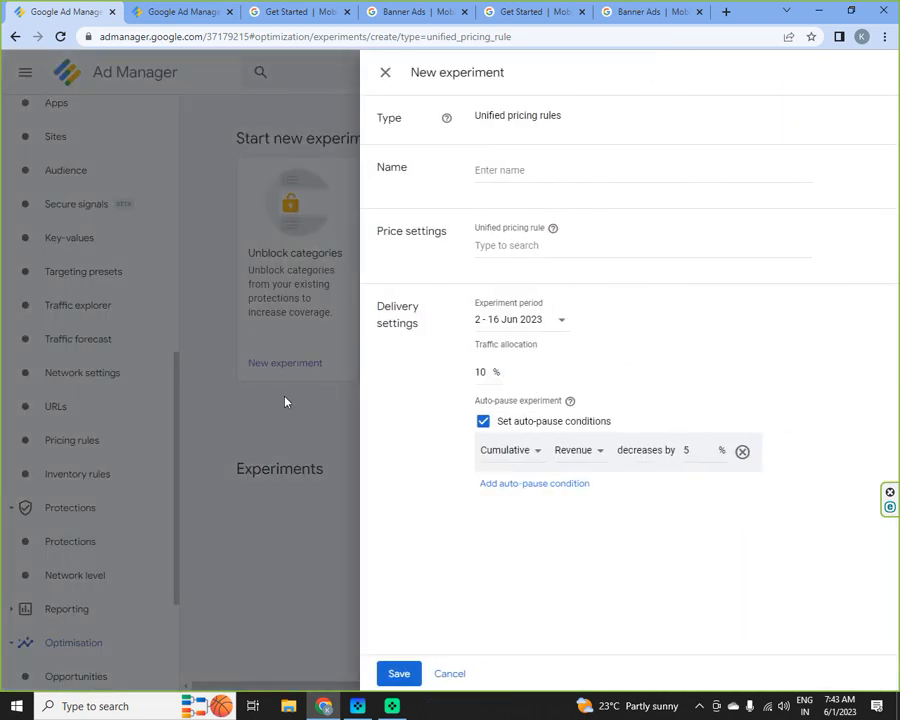
{"action": "left_click", "coordinate": [503, 245]}
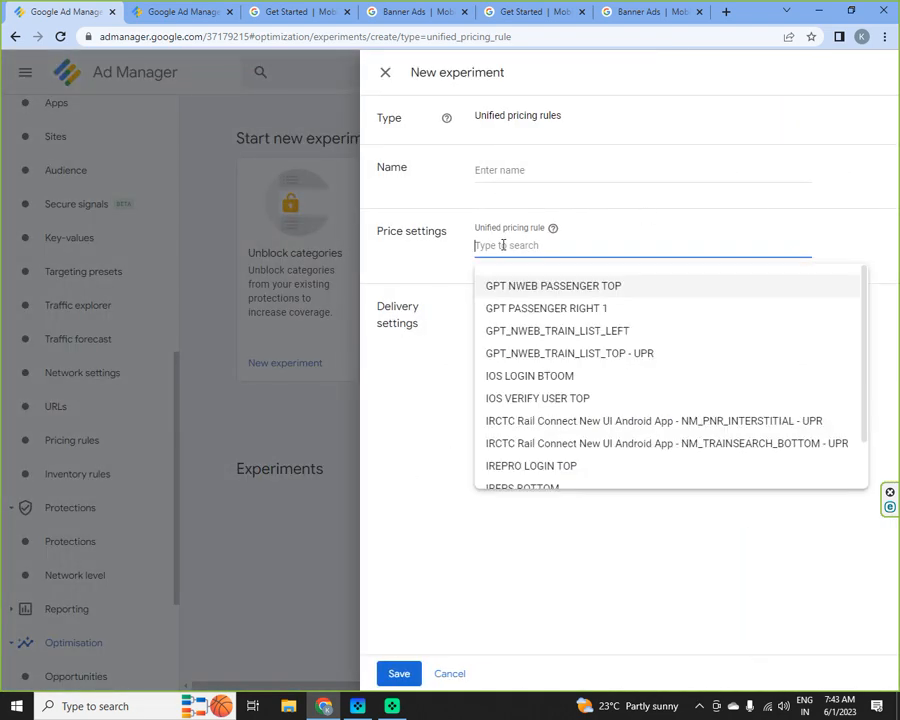
{"action": "left_click", "coordinate": [581, 288]}
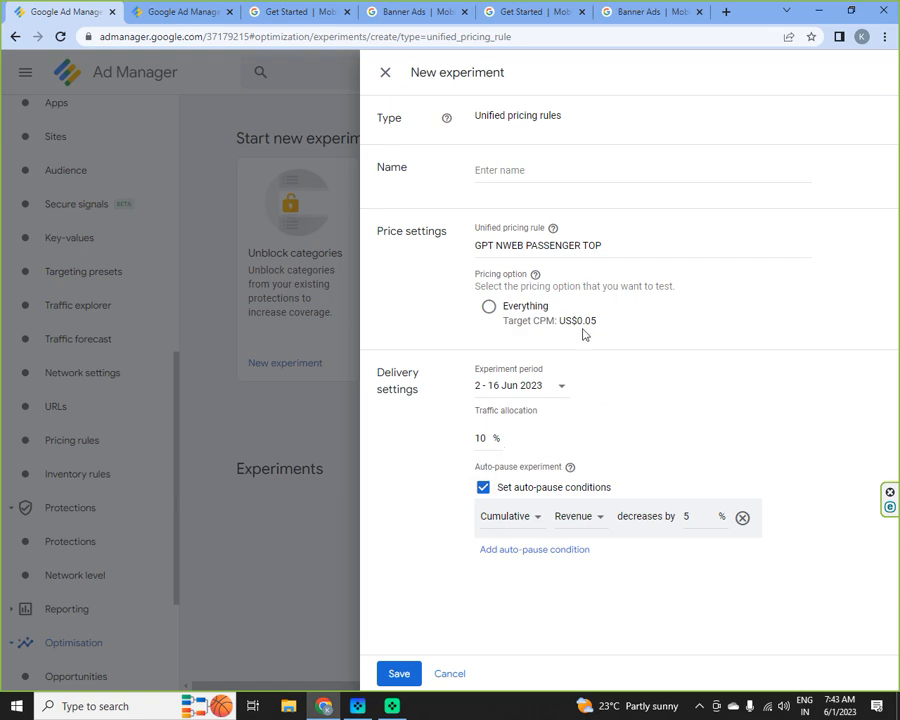
{"action": "left_click", "coordinate": [488, 307]}
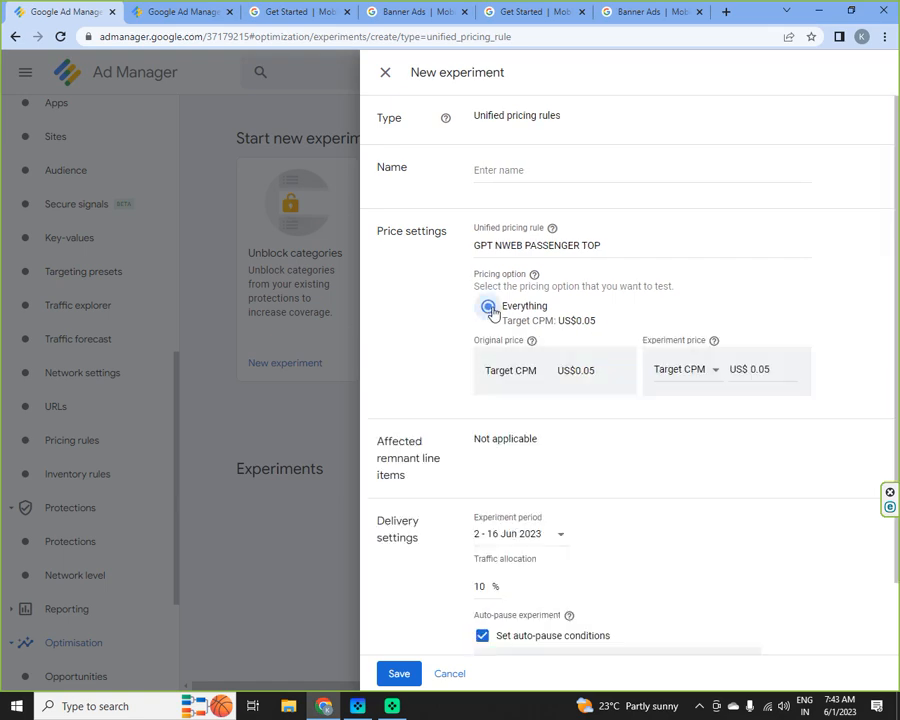
Set the experiment price to a target CPM of US$0.08 and the traffic allocation to 40%, and discard the unsaved experiment.
{"action": "left_click", "coordinate": [775, 371]}
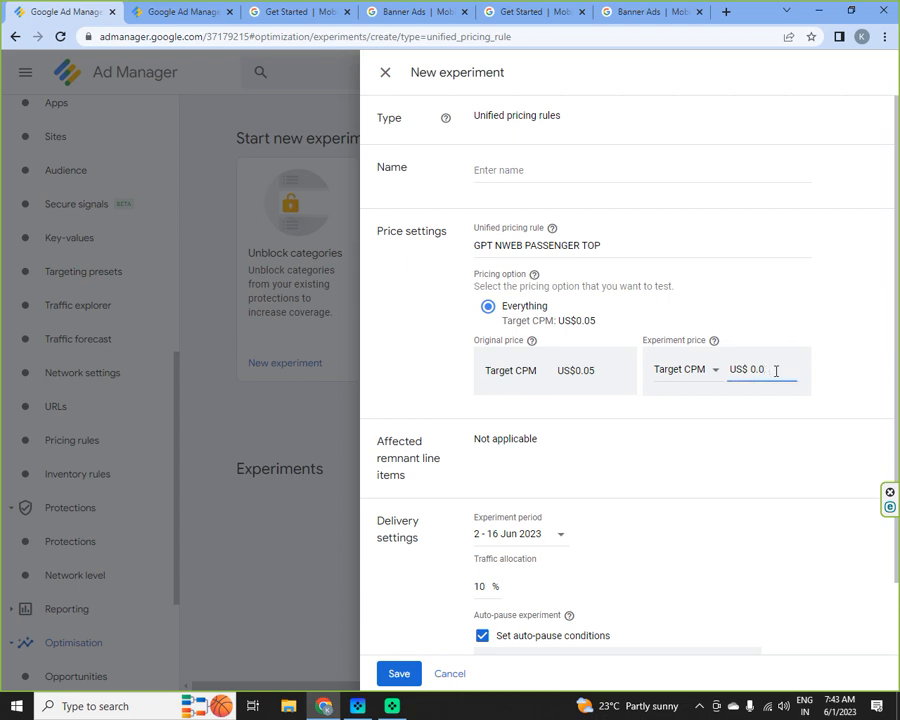
{"action": "left_click", "coordinate": [777, 285]}
{"action": "key", "text": "BackSpace"}
{"action": "type", "text": "4"}
{"action": "scroll", "coordinate": [770, 534], "scroll_direction": "down", "scroll_amount": 1}
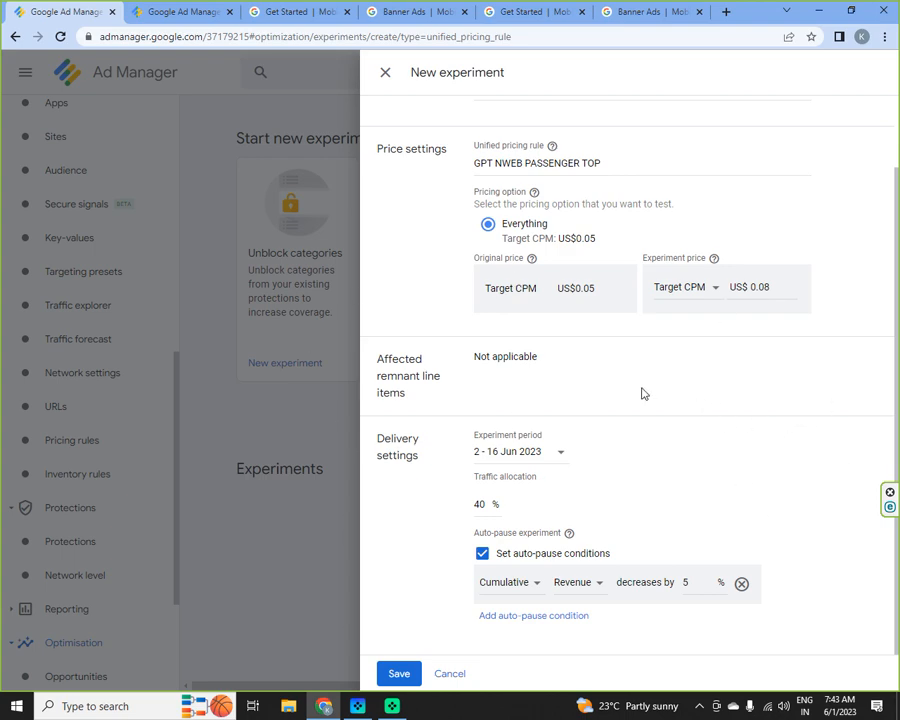
{"action": "left_click", "coordinate": [384, 72]}
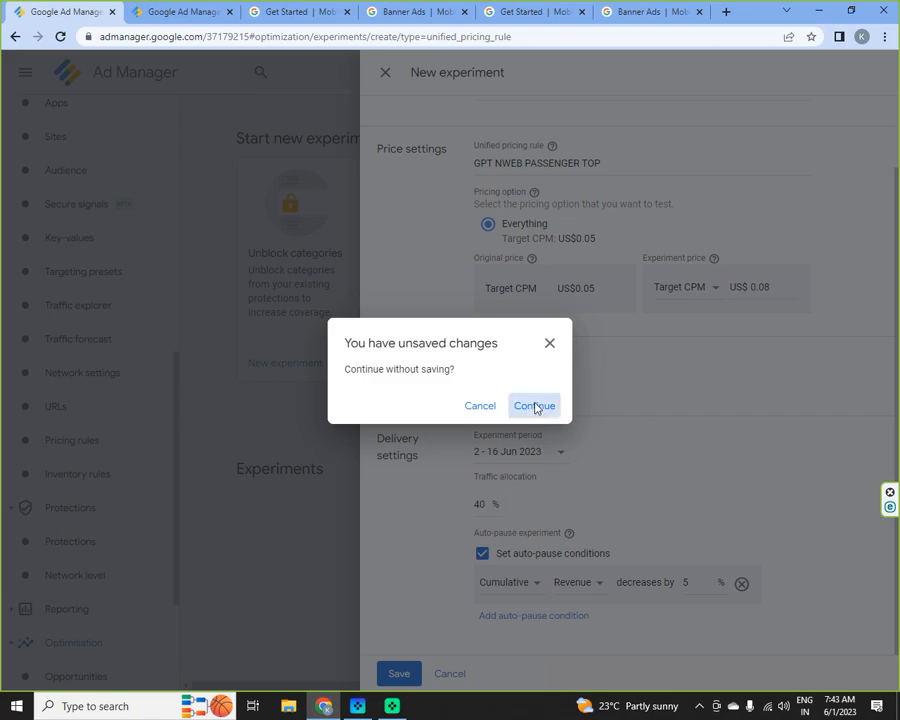
{"action": "left_click", "coordinate": [531, 406]}
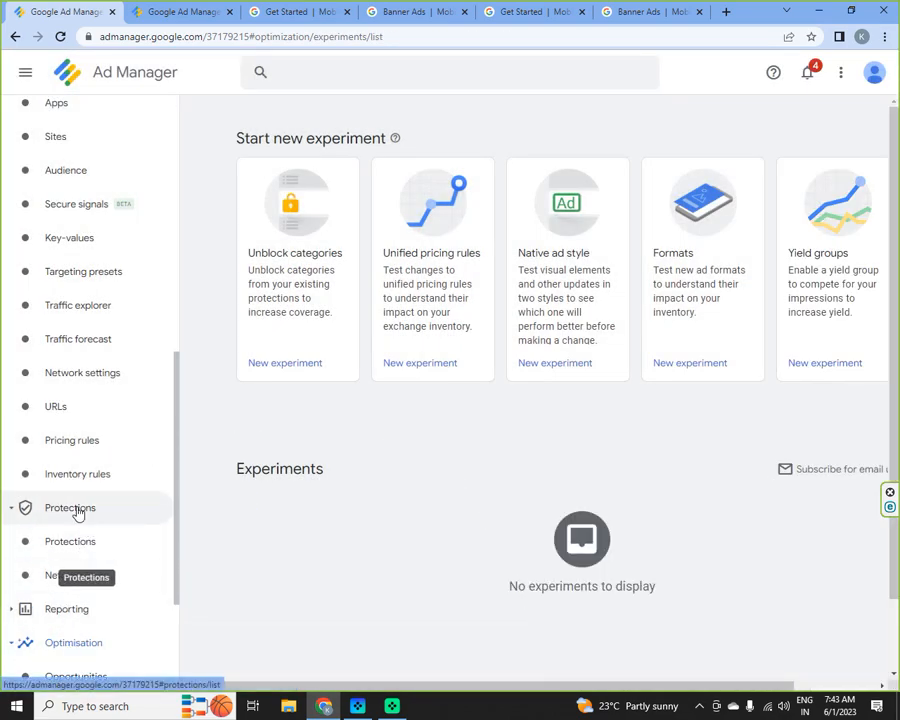
Open the Pricing rules and start a new unified pricing rule named "test rule".
{"action": "left_click", "coordinate": [74, 448]}
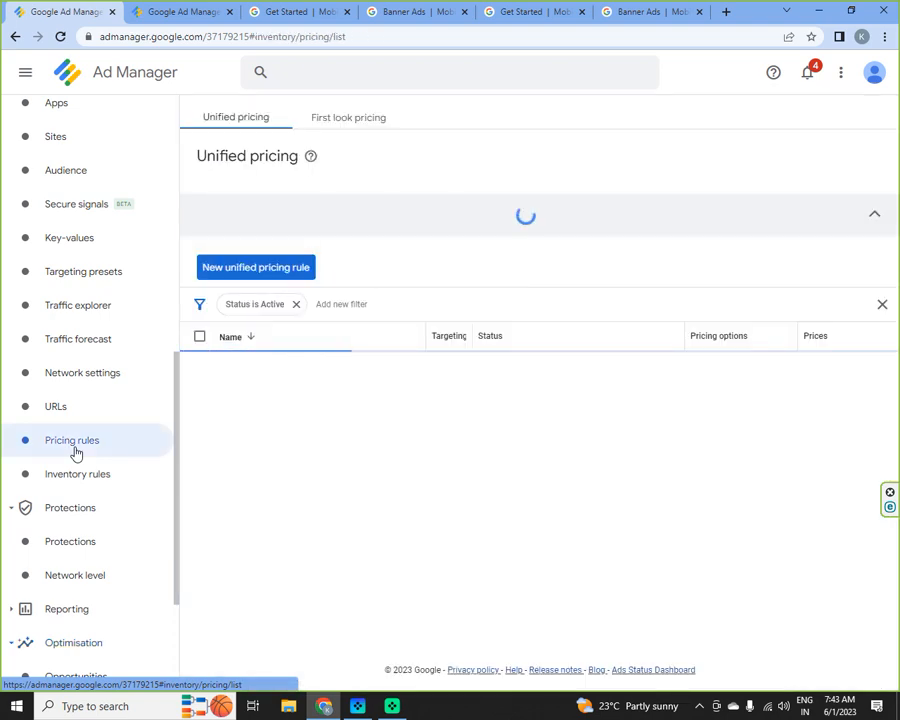
{"action": "scroll", "coordinate": [583, 479], "scroll_direction": "down", "scroll_amount": 2}
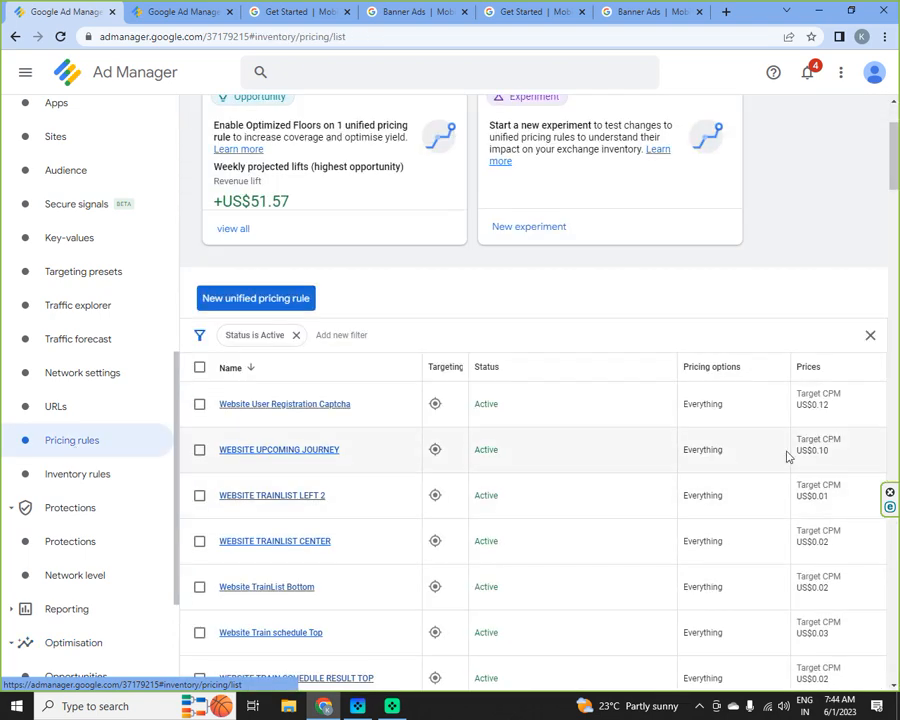
{"action": "left_click", "coordinate": [266, 300]}
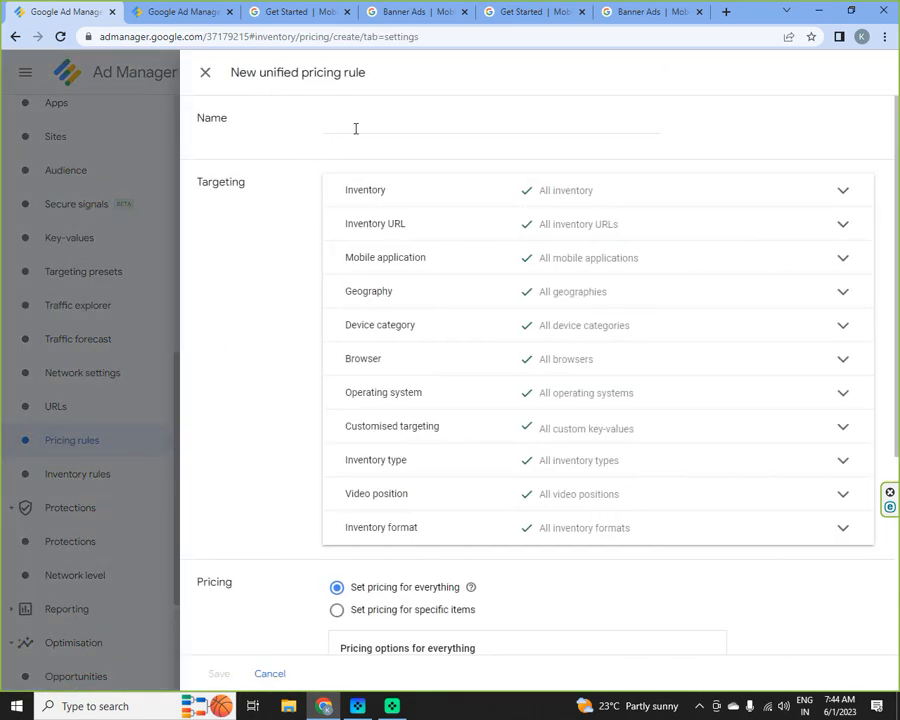
{"action": "left_click", "coordinate": [355, 129]}
{"action": "type", "text": "test rule"}
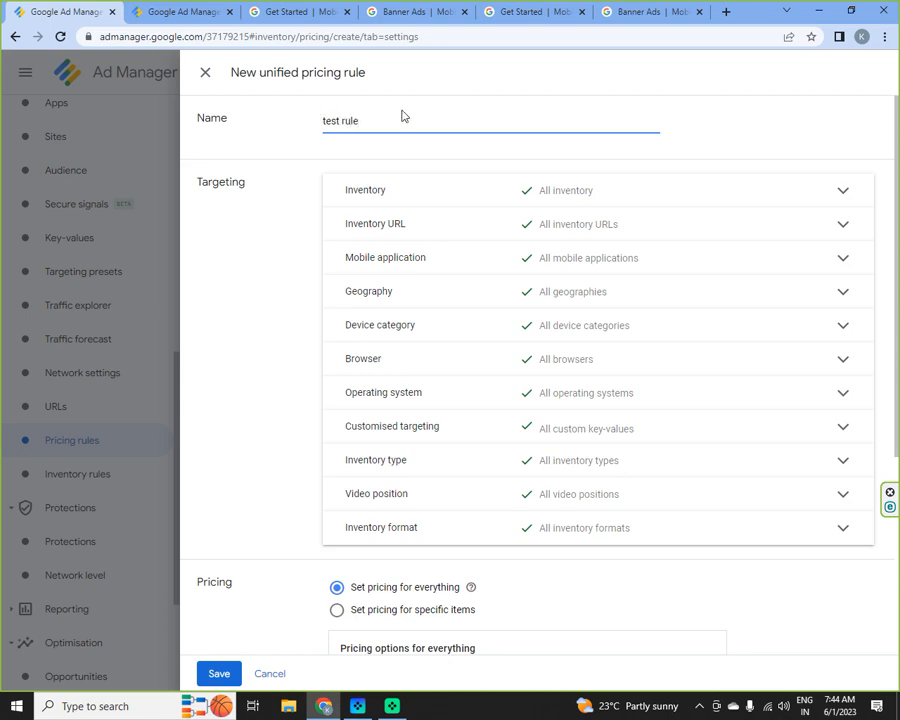
Search the rule's inventory targeting for "nm_das" and include the ad unit NM_DASHBOARD_BOTTOM_300x250.
{"action": "left_click", "coordinate": [610, 193]}
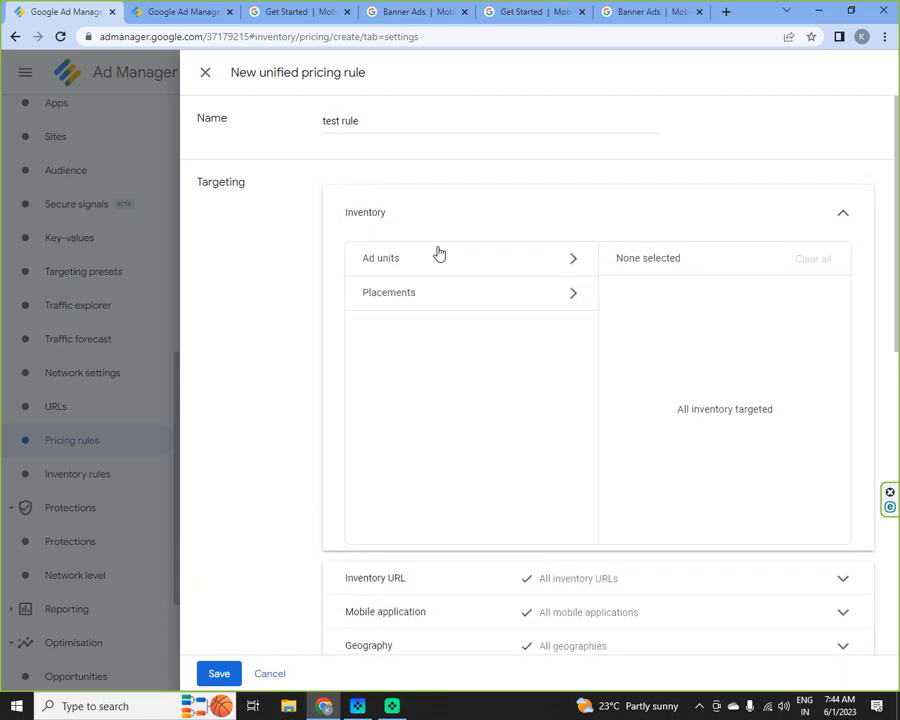
{"action": "left_click", "coordinate": [438, 257]}
{"action": "left_click", "coordinate": [402, 293]}
{"action": "type", "text": "r"}
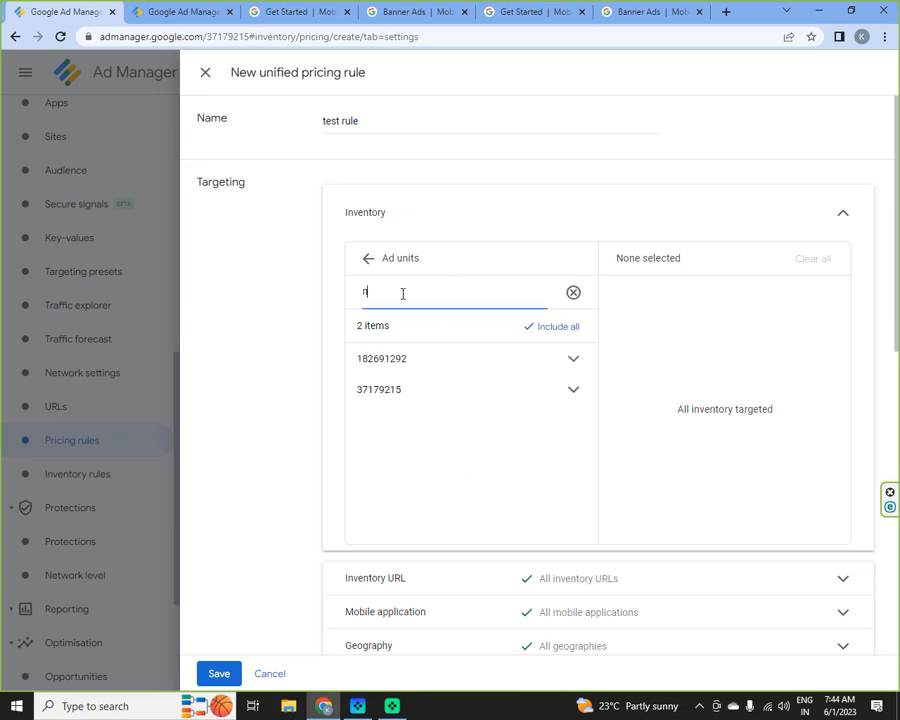
{"action": "type", "text": "m_das"}
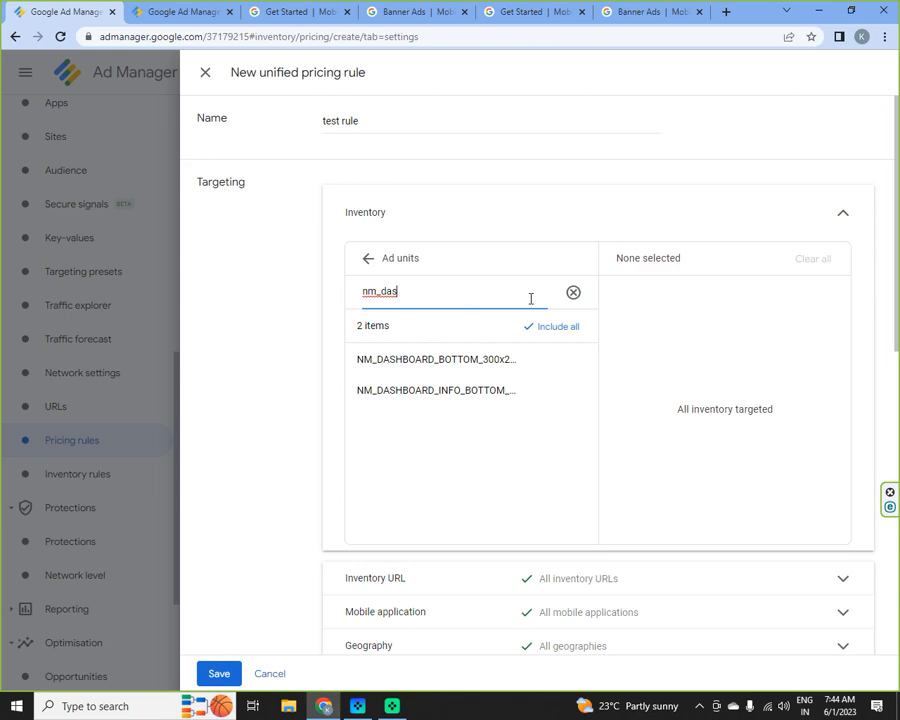
{"action": "left_click", "coordinate": [528, 360]}
Review the new rule's remaining targeting criteria and its pricing options for everything, and discard the unsaved rule.
{"action": "scroll", "coordinate": [870, 282], "scroll_direction": "down", "scroll_amount": 3}
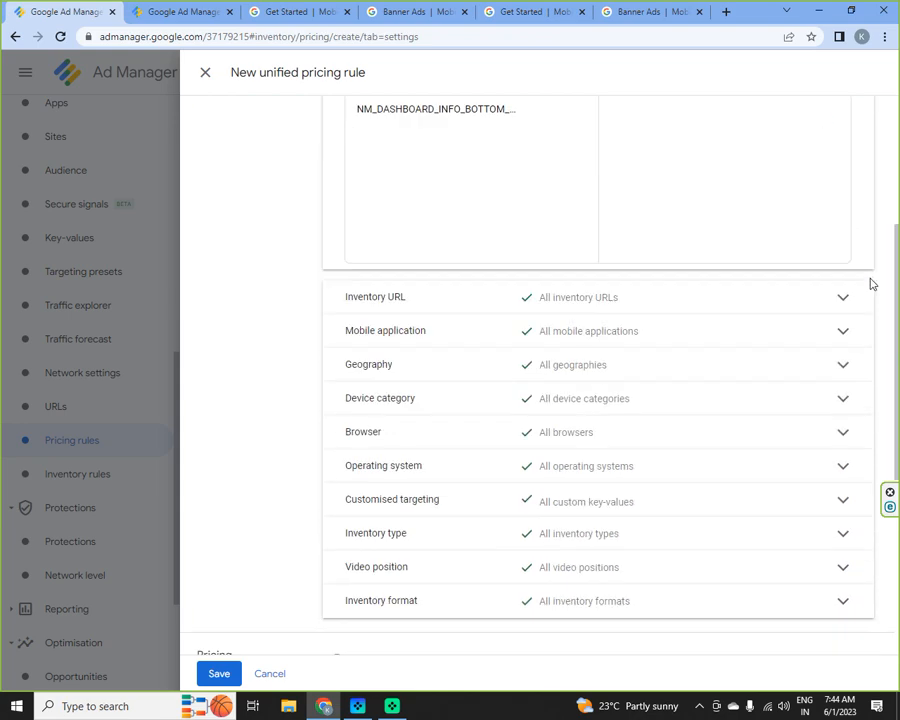
{"action": "scroll", "coordinate": [870, 284], "scroll_direction": "down", "scroll_amount": 4}
{"action": "scroll", "coordinate": [870, 284], "scroll_direction": "up", "scroll_amount": 4}
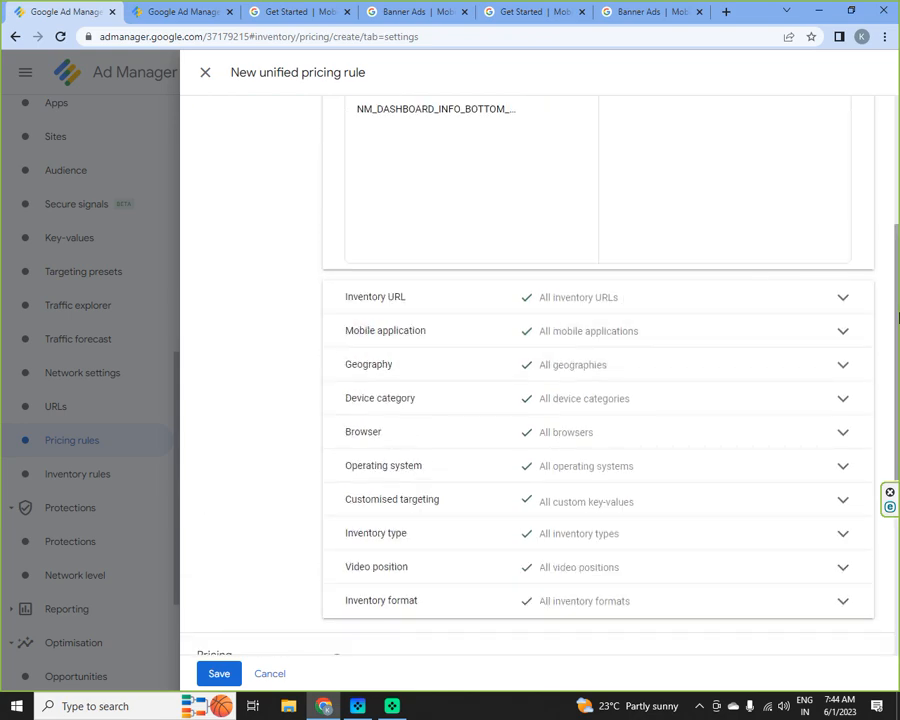
{"action": "scroll", "coordinate": [898, 292], "scroll_direction": "down", "scroll_amount": 2}
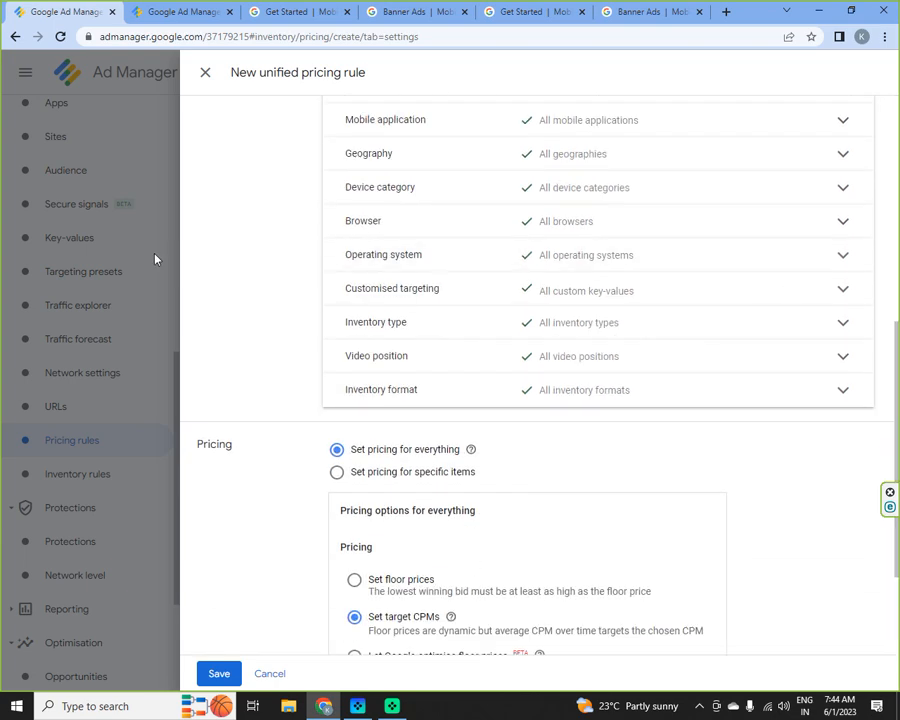
{"action": "scroll", "coordinate": [818, 452], "scroll_direction": "down", "scroll_amount": 2}
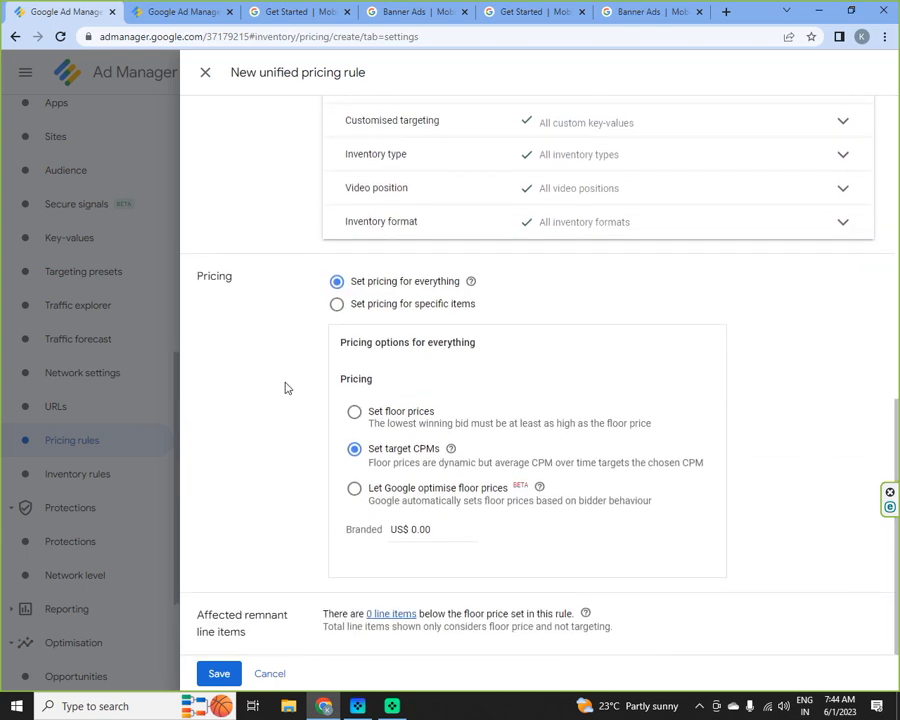
{"action": "left_click", "coordinate": [441, 528]}
{"action": "scroll", "coordinate": [352, 543], "scroll_direction": "up", "scroll_amount": 7}
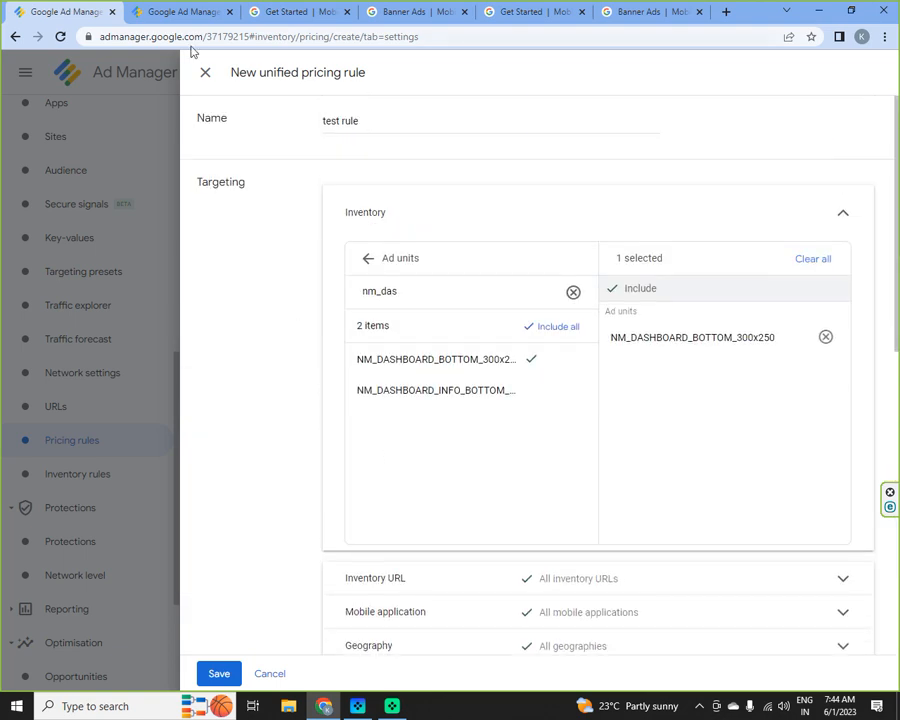
{"action": "left_click", "coordinate": [206, 73]}
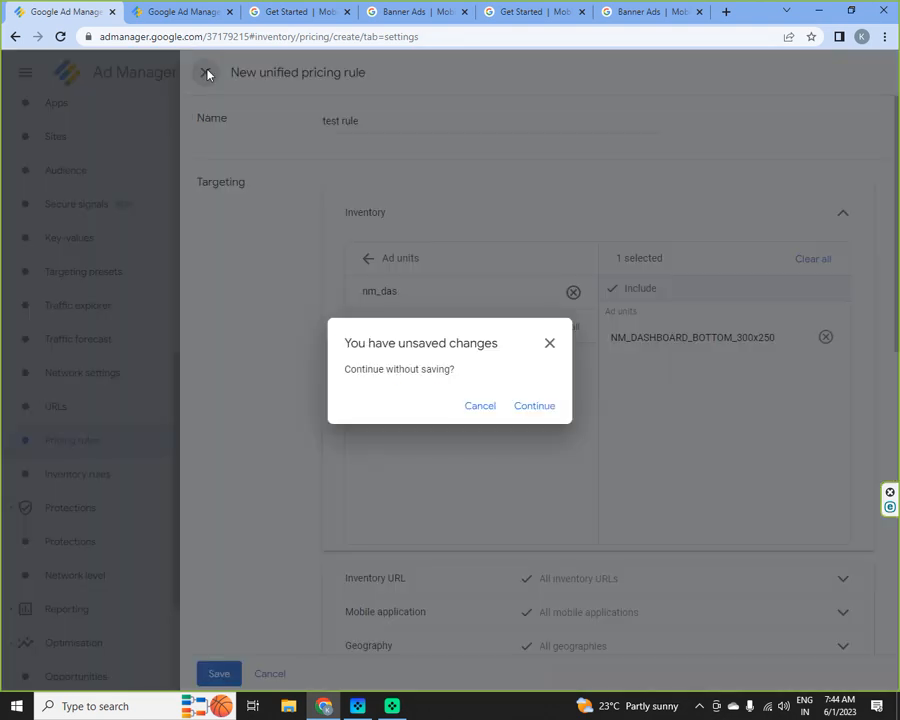
{"action": "left_click", "coordinate": [530, 407]}
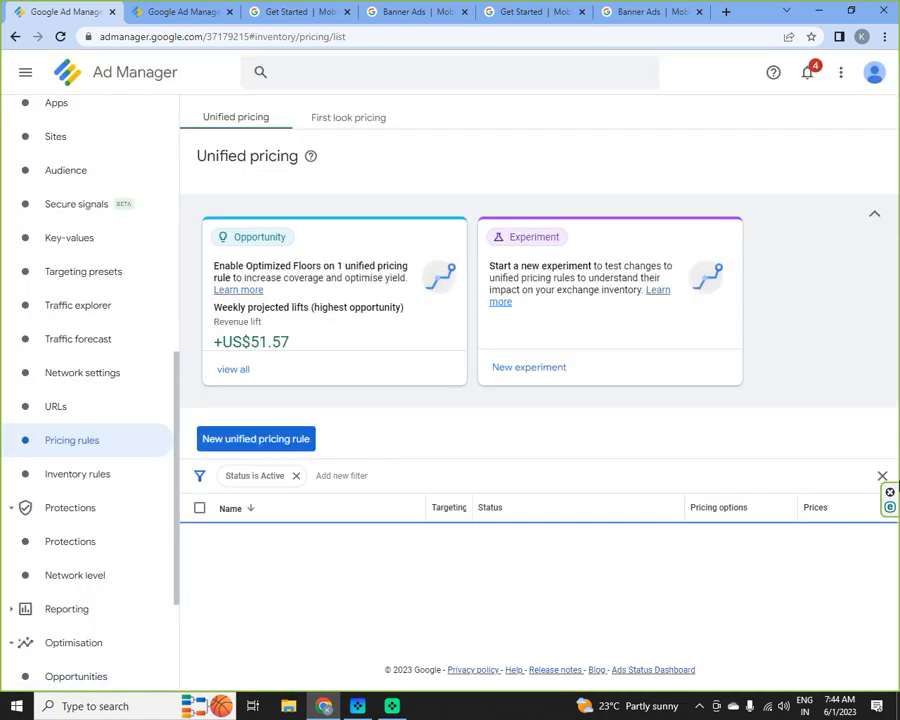
Look through the Inventory rules, covering channels, ad types and backup ads, video settings and publisher declarations.
{"action": "scroll", "coordinate": [852, 310], "scroll_direction": "down", "scroll_amount": 2}
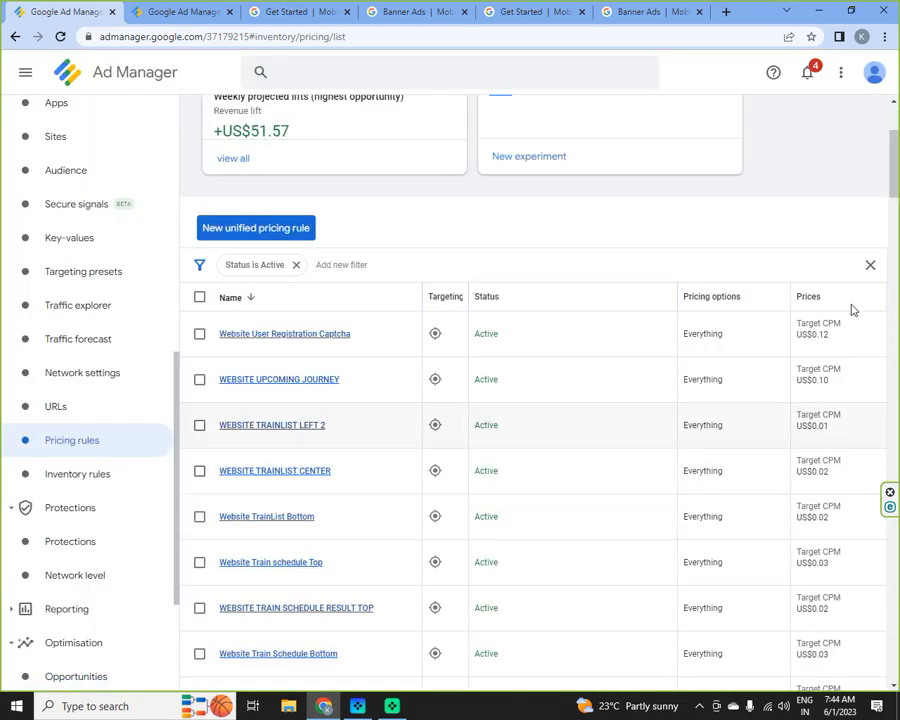
{"action": "scroll", "coordinate": [854, 312], "scroll_direction": "down", "scroll_amount": 1}
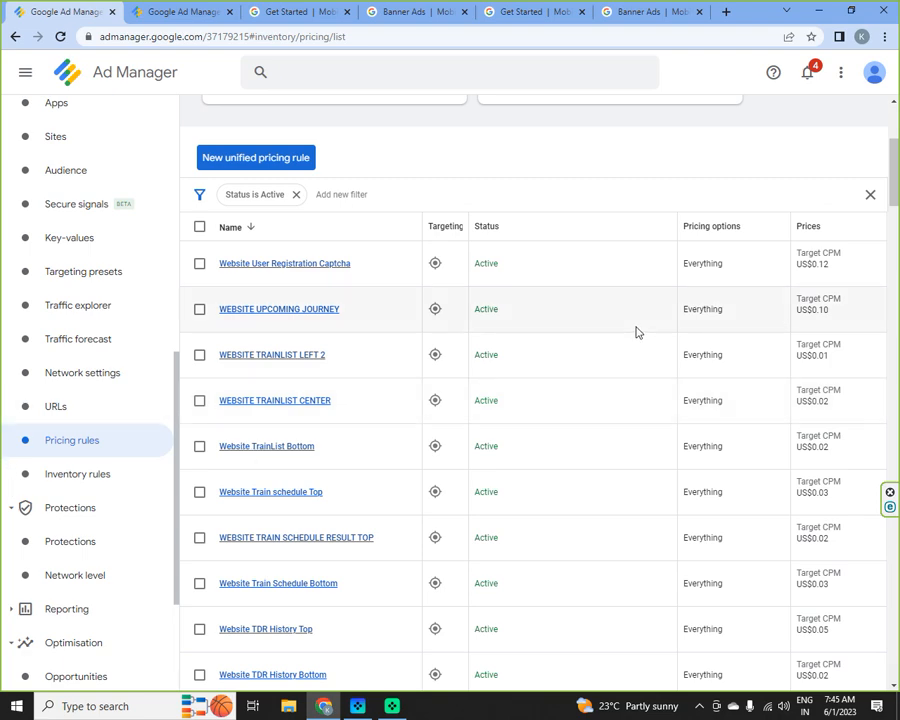
{"action": "left_click", "coordinate": [85, 476]}
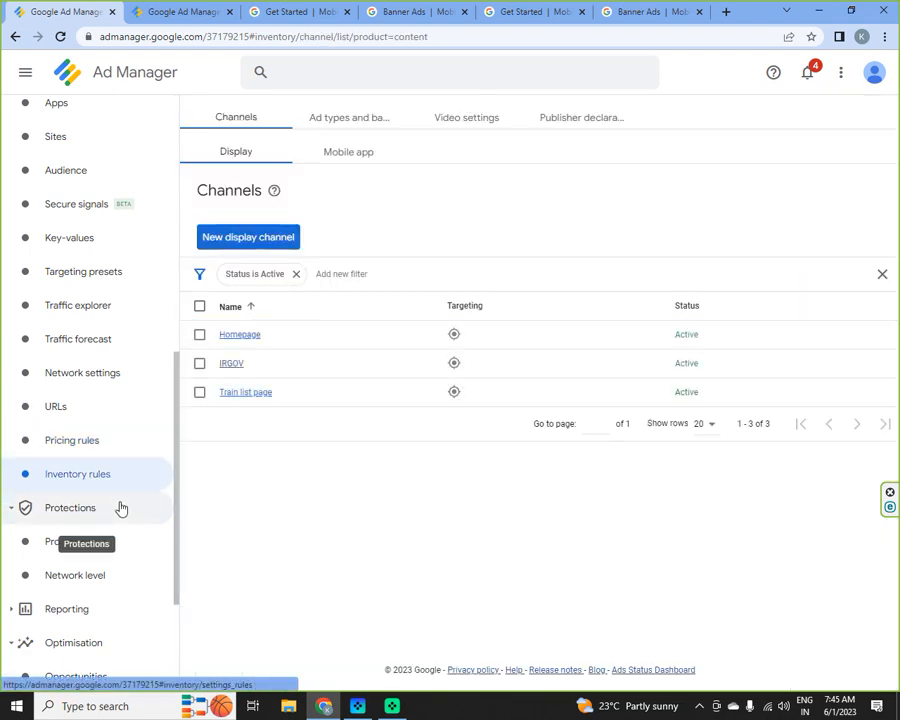
{"action": "left_click", "coordinate": [347, 122]}
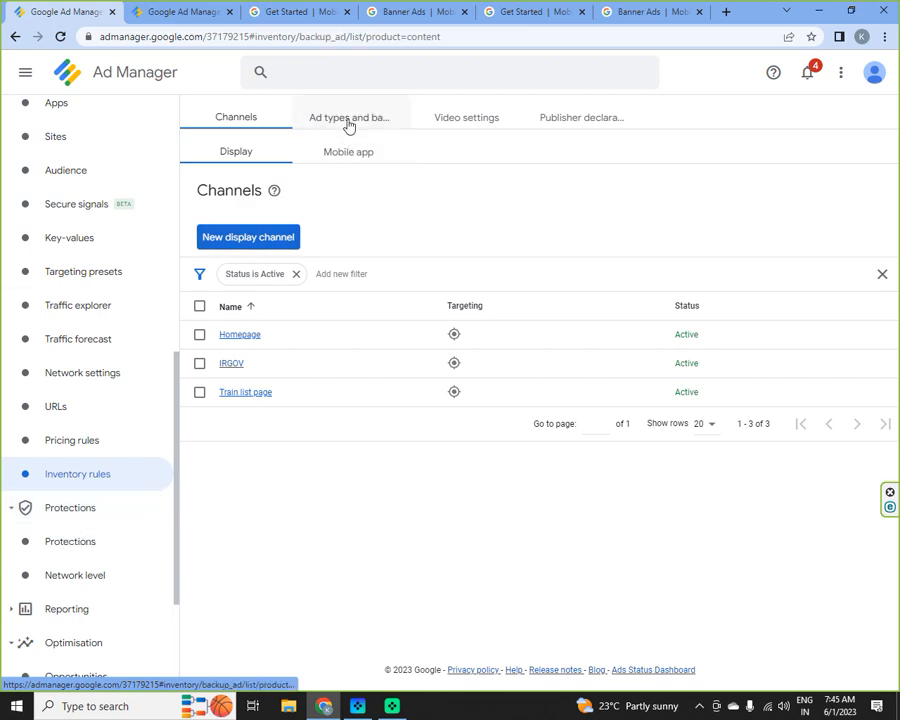
{"action": "left_click", "coordinate": [476, 121]}
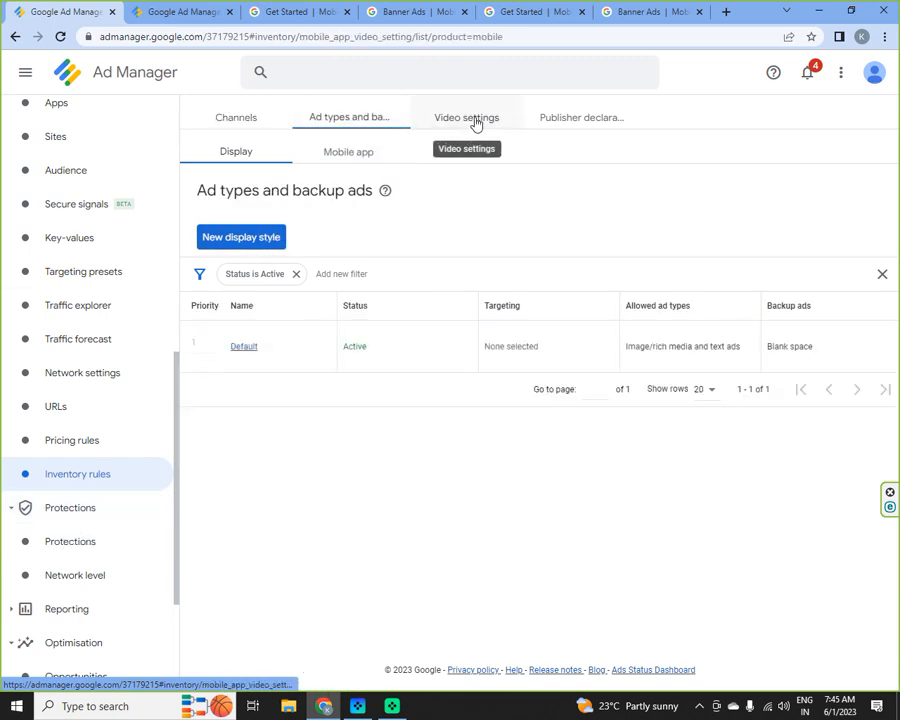
{"action": "left_click", "coordinate": [356, 118]}
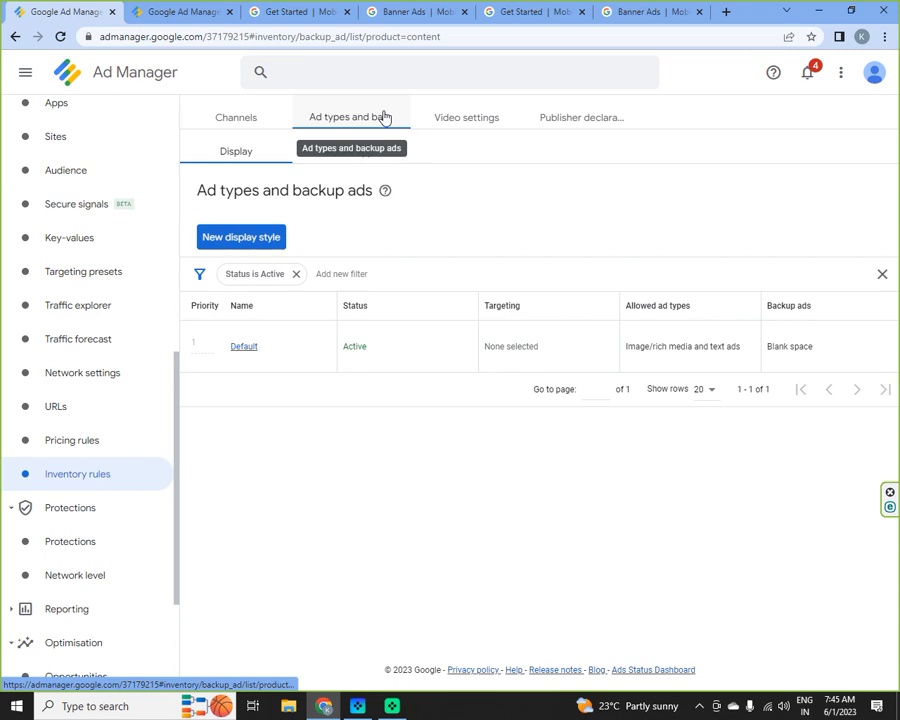
{"action": "left_click", "coordinate": [481, 128]}
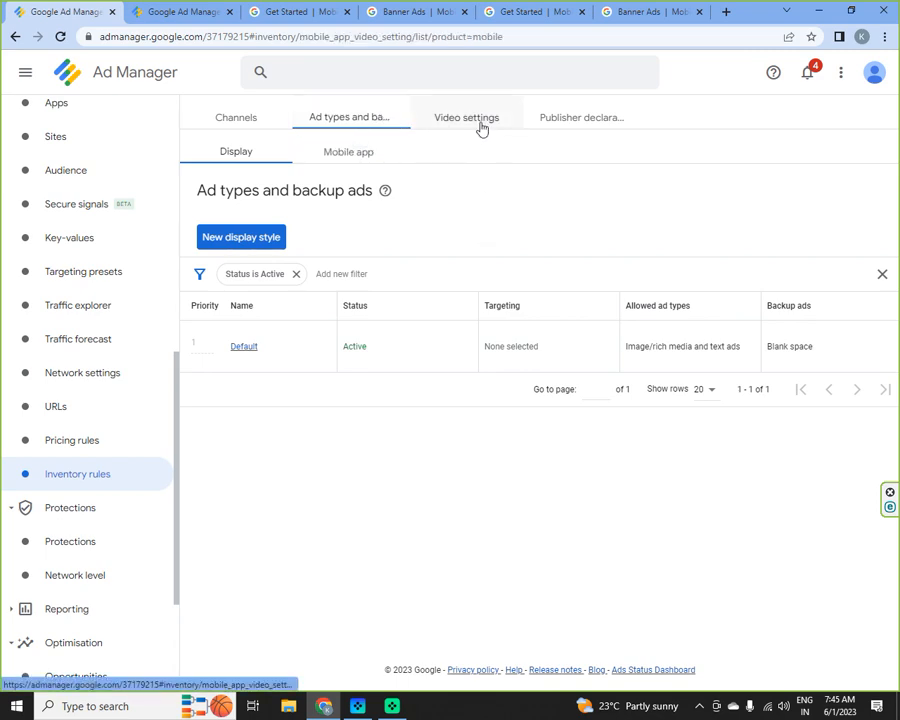
{"action": "left_click", "coordinate": [575, 123]}
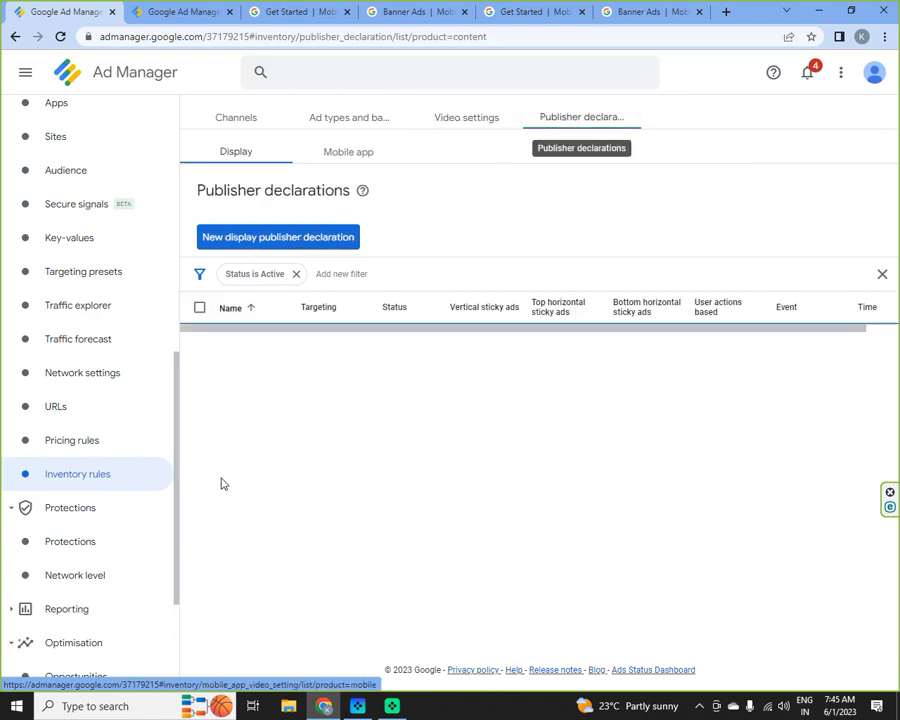
Open the list of active Protections and view the details of the "Everything rule: Content Block" protection.
{"action": "left_click", "coordinate": [66, 516]}
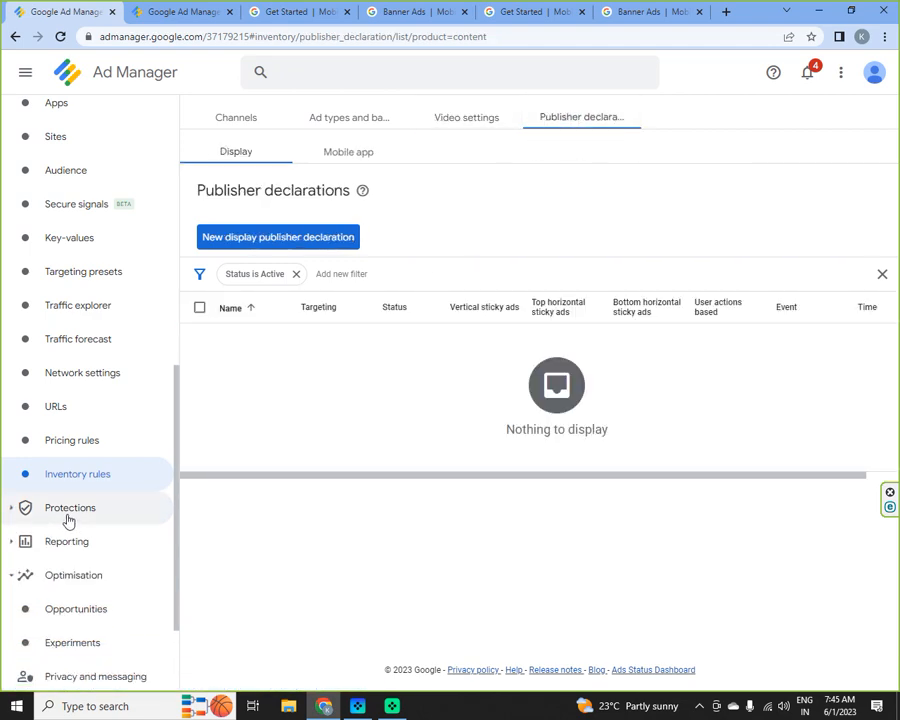
{"action": "left_click", "coordinate": [67, 519]}
{"action": "left_click", "coordinate": [73, 539]}
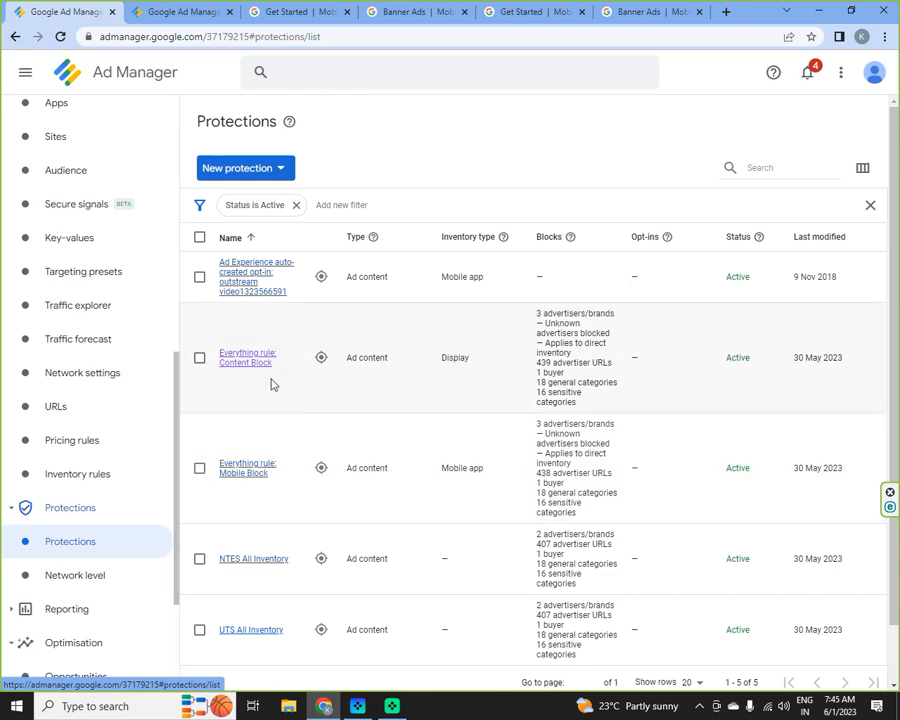
{"action": "left_click", "coordinate": [237, 360]}
{"action": "left_click", "coordinate": [237, 360]}
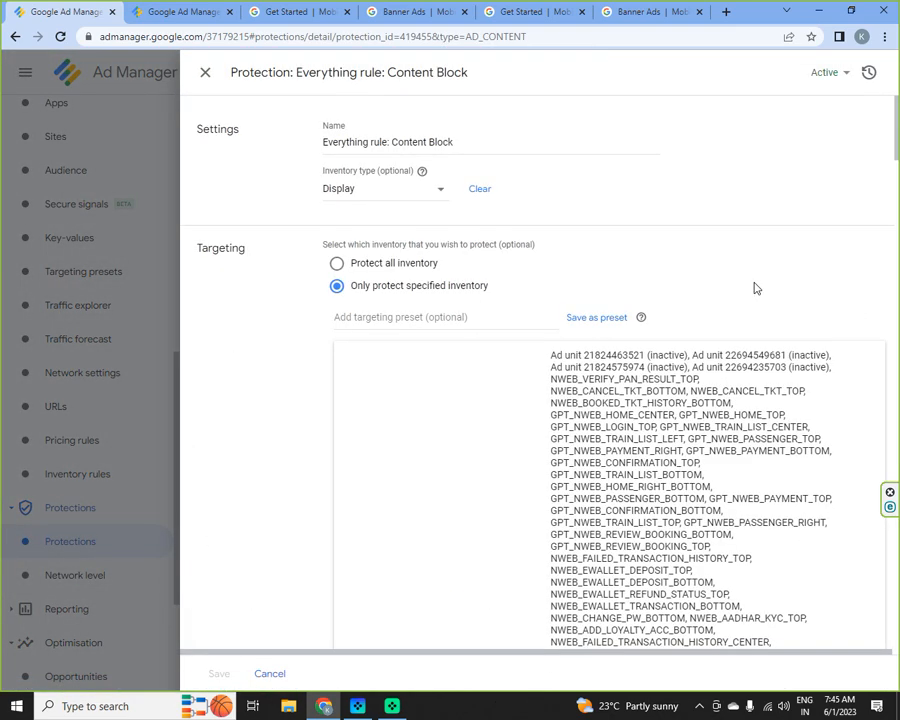
Examine the protection's targeted ad units and its blocks for advertisers, general and sensitive categories, buyers and advertiser URLs.
{"action": "scroll", "coordinate": [755, 288], "scroll_direction": "down", "scroll_amount": 20}
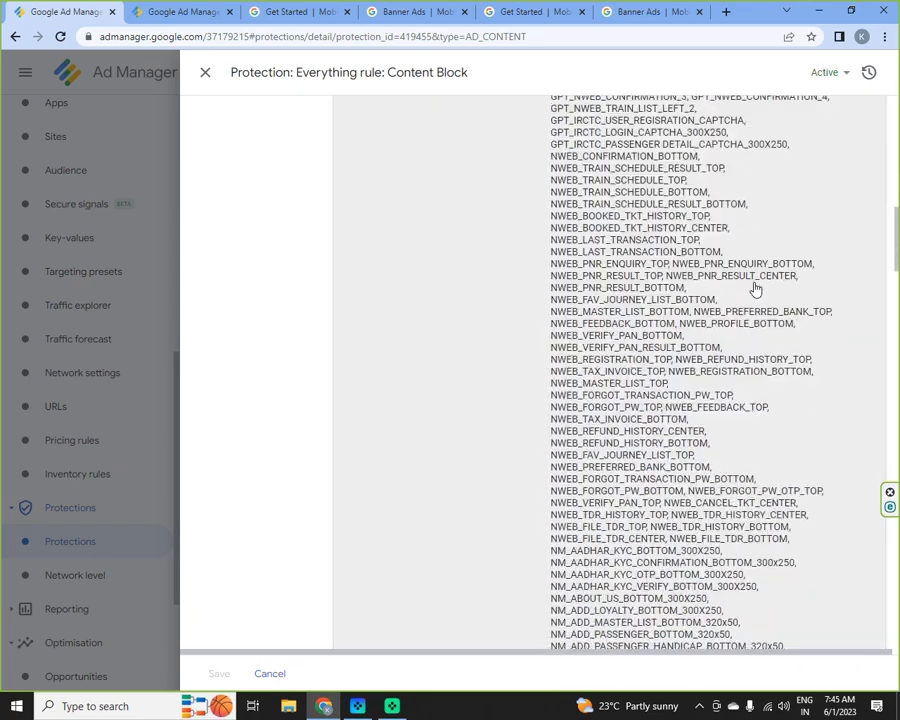
{"action": "scroll", "coordinate": [755, 288], "scroll_direction": "down", "scroll_amount": 20}
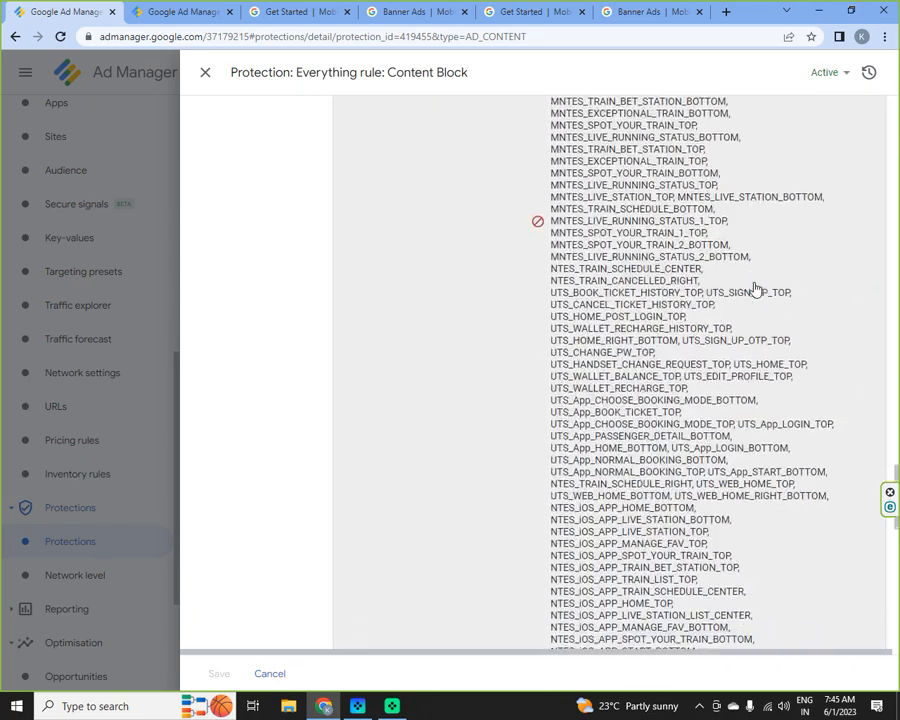
{"action": "scroll", "coordinate": [752, 287], "scroll_direction": "down", "scroll_amount": 4}
{"action": "scroll", "coordinate": [750, 286], "scroll_direction": "up", "scroll_amount": 2}
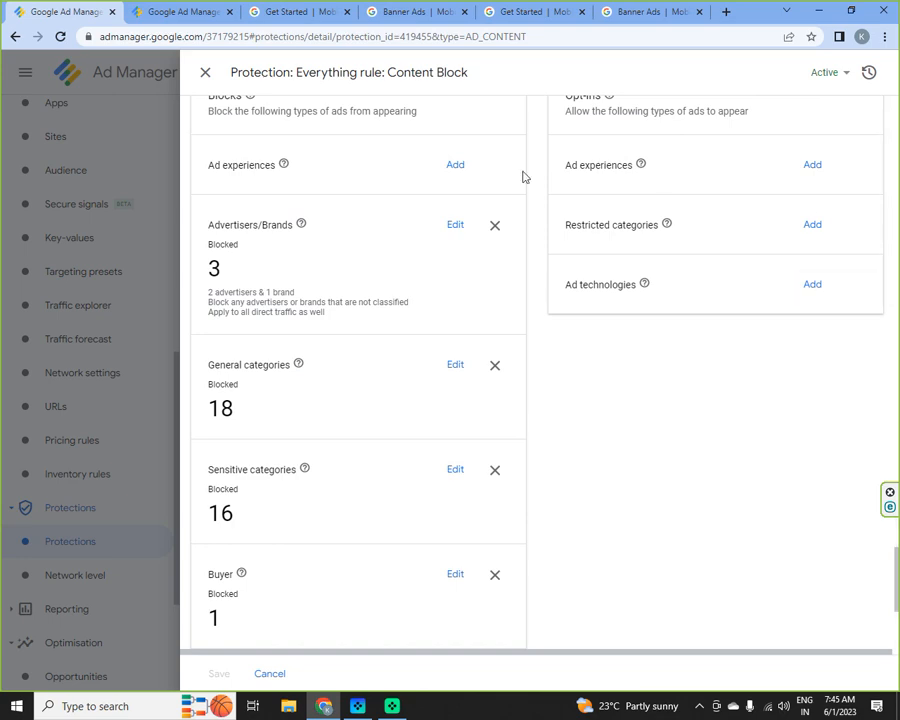
{"action": "scroll", "coordinate": [352, 298], "scroll_direction": "up", "scroll_amount": 1}
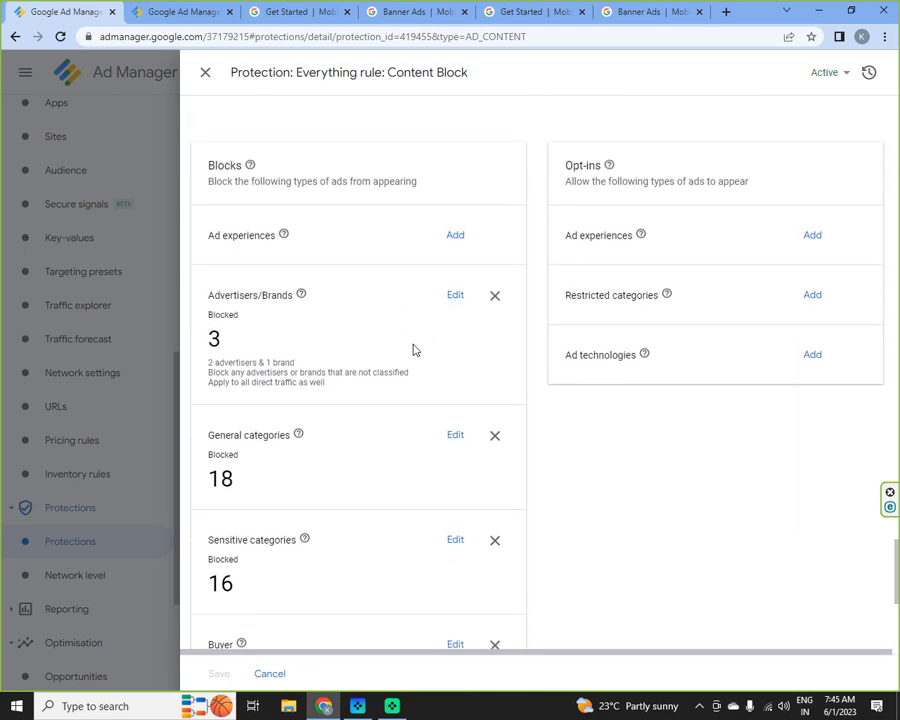
{"action": "scroll", "coordinate": [270, 436], "scroll_direction": "down", "scroll_amount": 2}
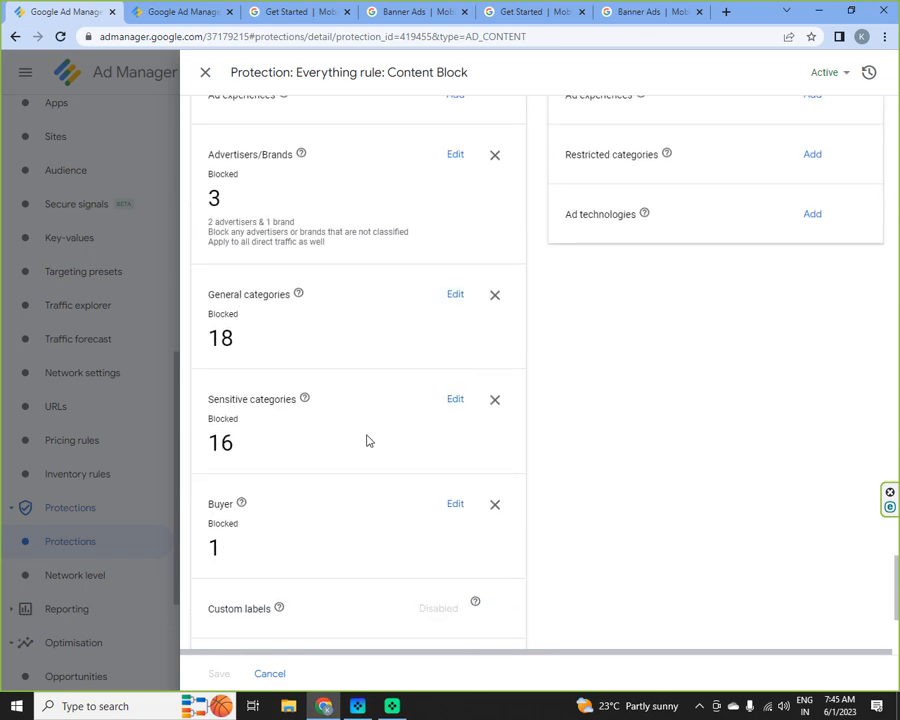
{"action": "scroll", "coordinate": [367, 441], "scroll_direction": "down", "scroll_amount": 2}
{"action": "scroll", "coordinate": [343, 438], "scroll_direction": "down", "scroll_amount": 2}
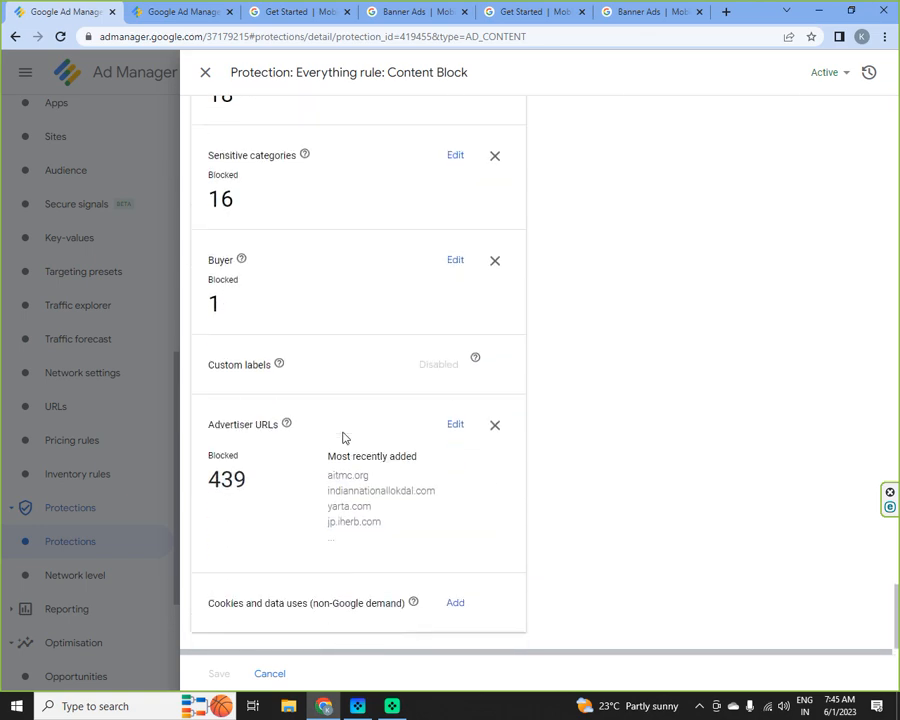
View the Content Block protection's blocked advertiser URLs and return to the Protections list without changing anything.
{"action": "left_click", "coordinate": [455, 425]}
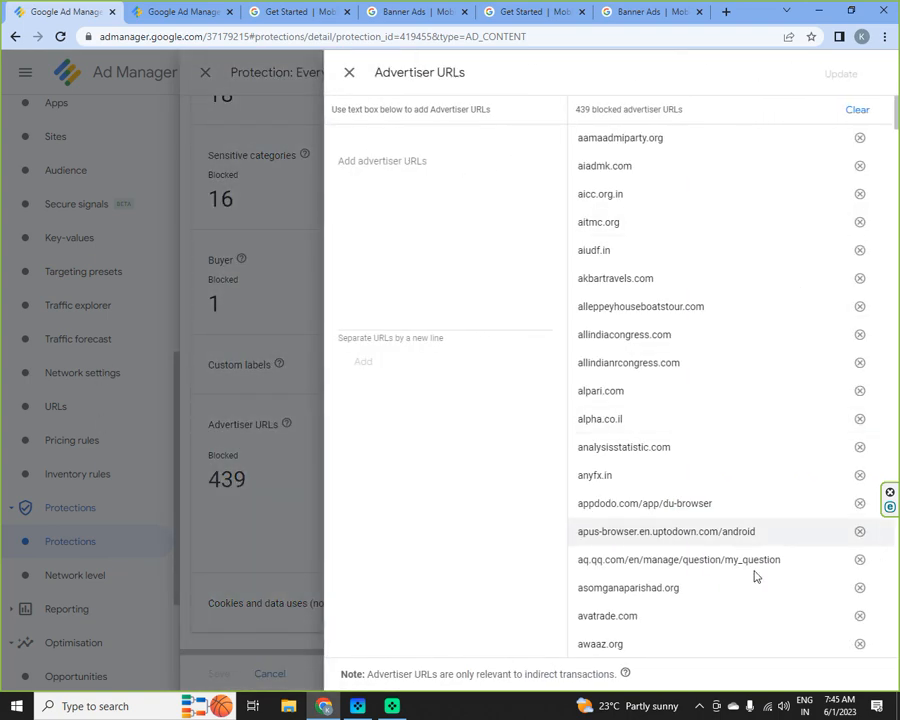
{"action": "left_click", "coordinate": [347, 75]}
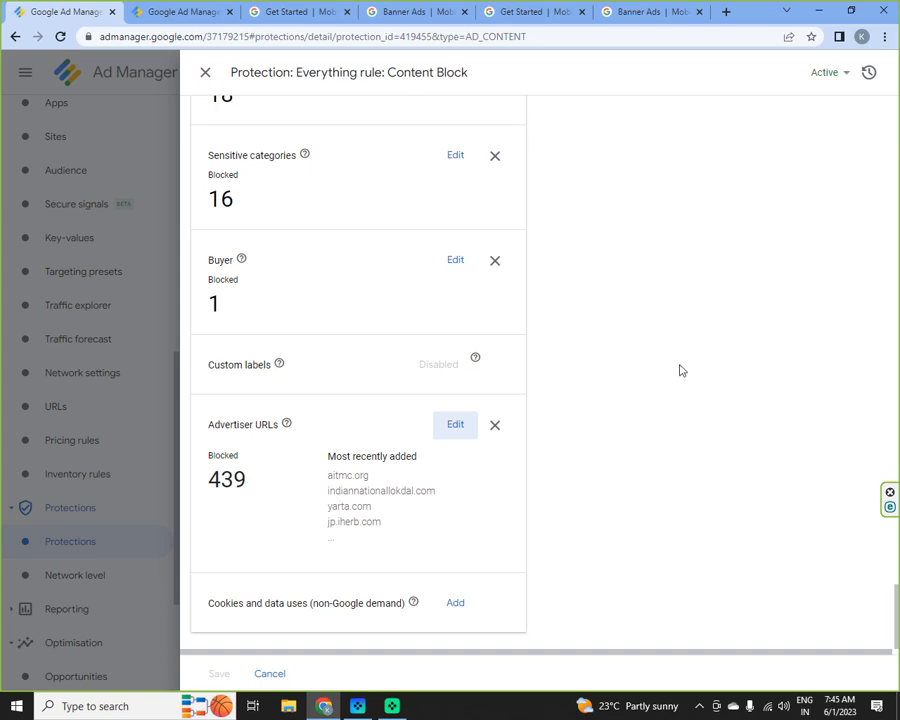
{"action": "left_click", "coordinate": [203, 75]}
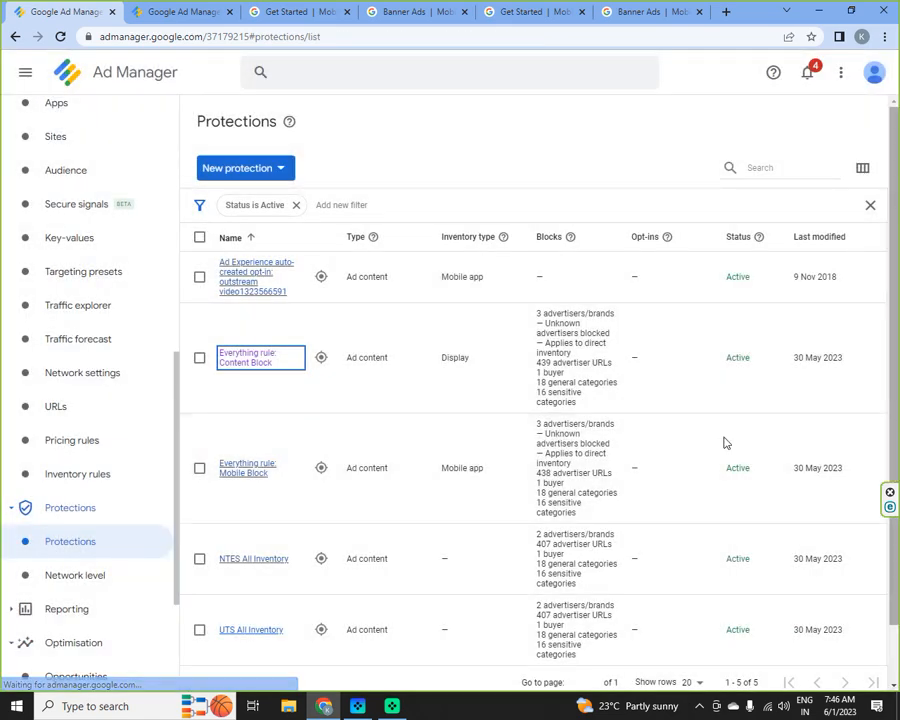
{"action": "scroll", "coordinate": [81, 566], "scroll_direction": "down", "scroll_amount": 3}
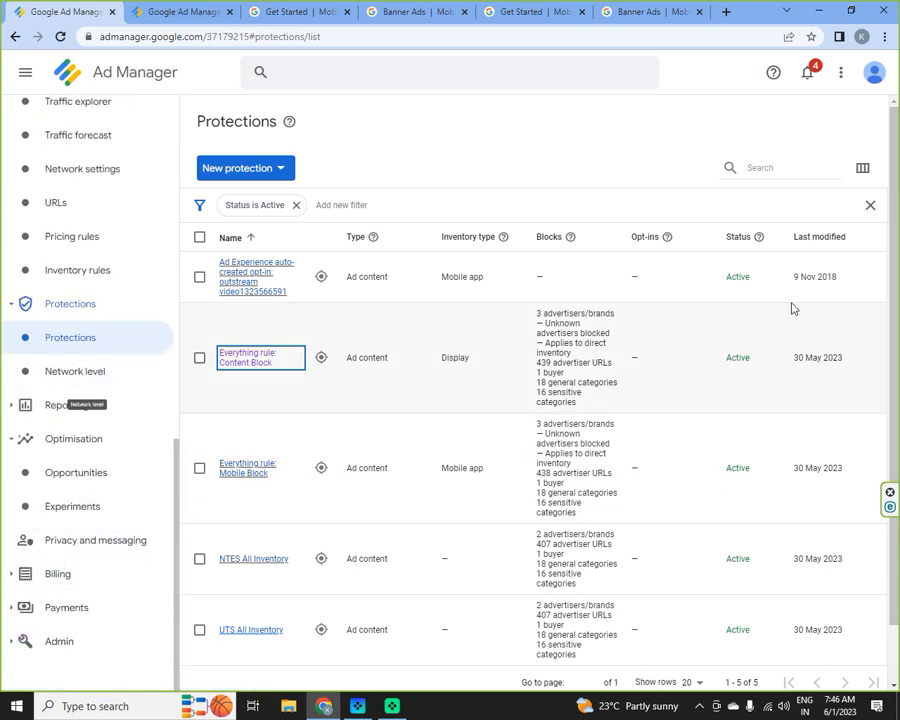
View the network-level remarketing settings for Display and Mobile app, and look through the list of existing reports.
{"action": "left_click", "coordinate": [83, 376]}
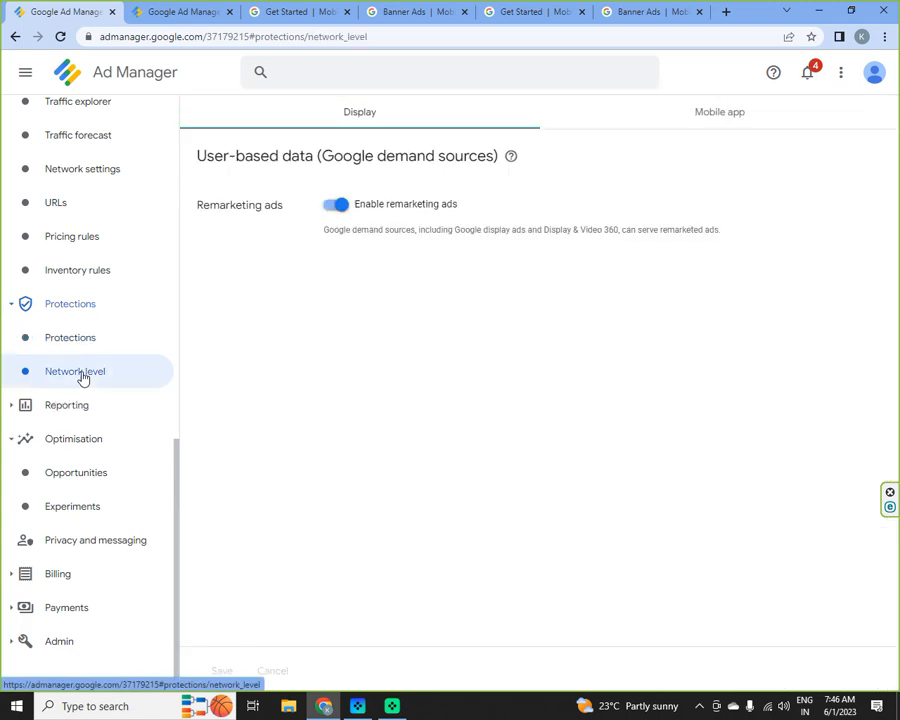
{"action": "left_click", "coordinate": [714, 116]}
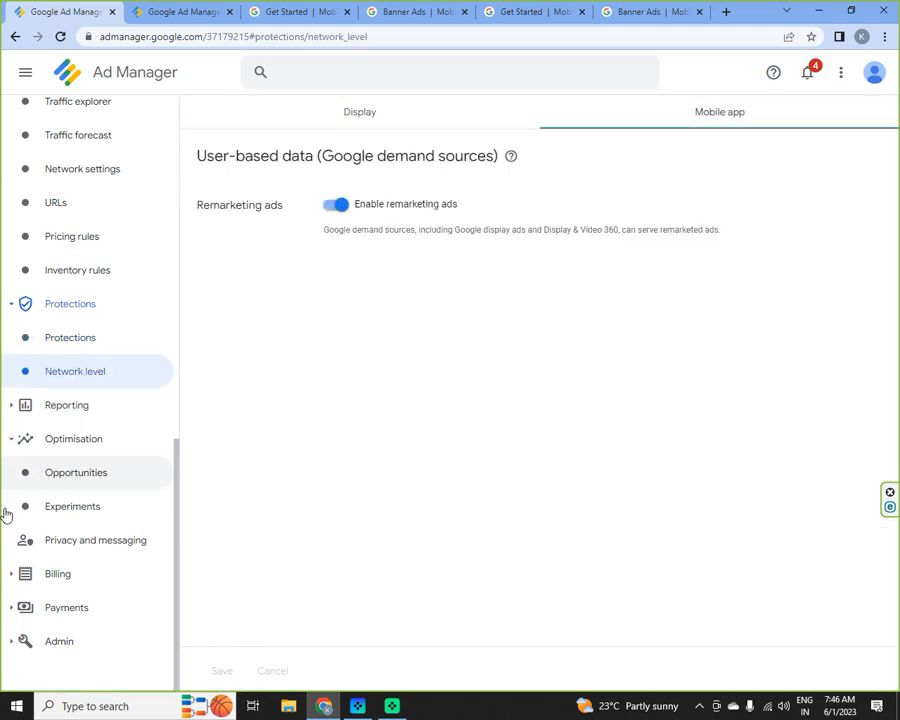
{"action": "left_click", "coordinate": [82, 415]}
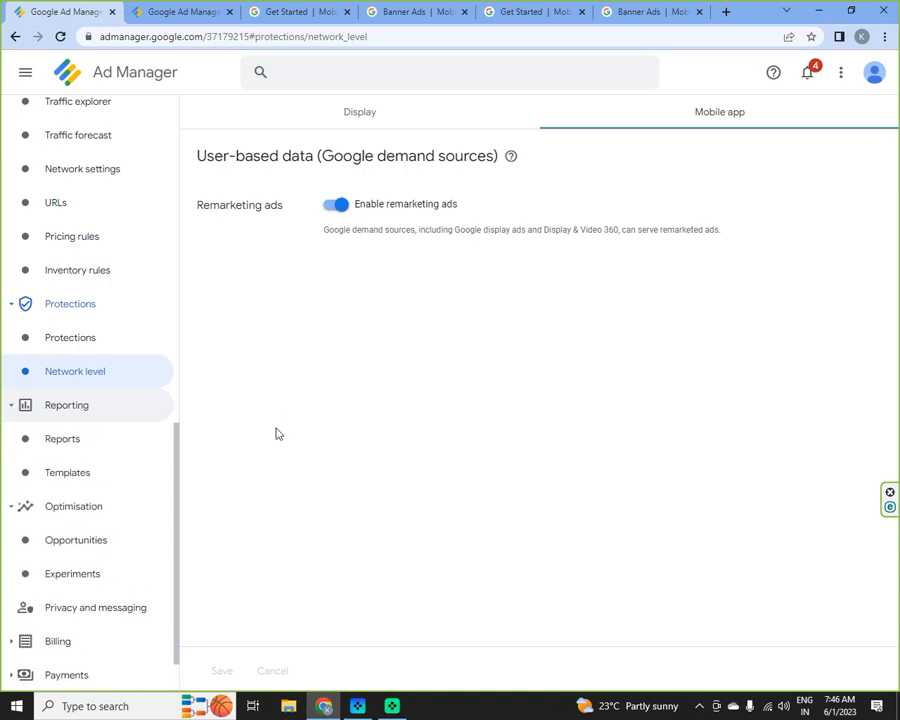
{"action": "left_click", "coordinate": [70, 445]}
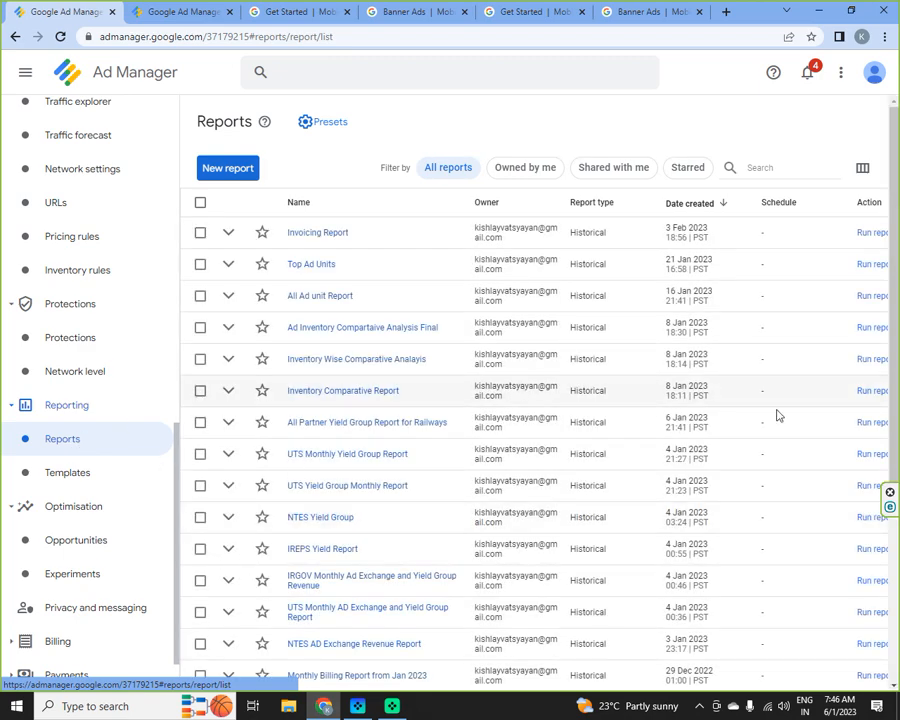
{"action": "scroll", "coordinate": [494, 394], "scroll_direction": "down", "scroll_amount": 5}
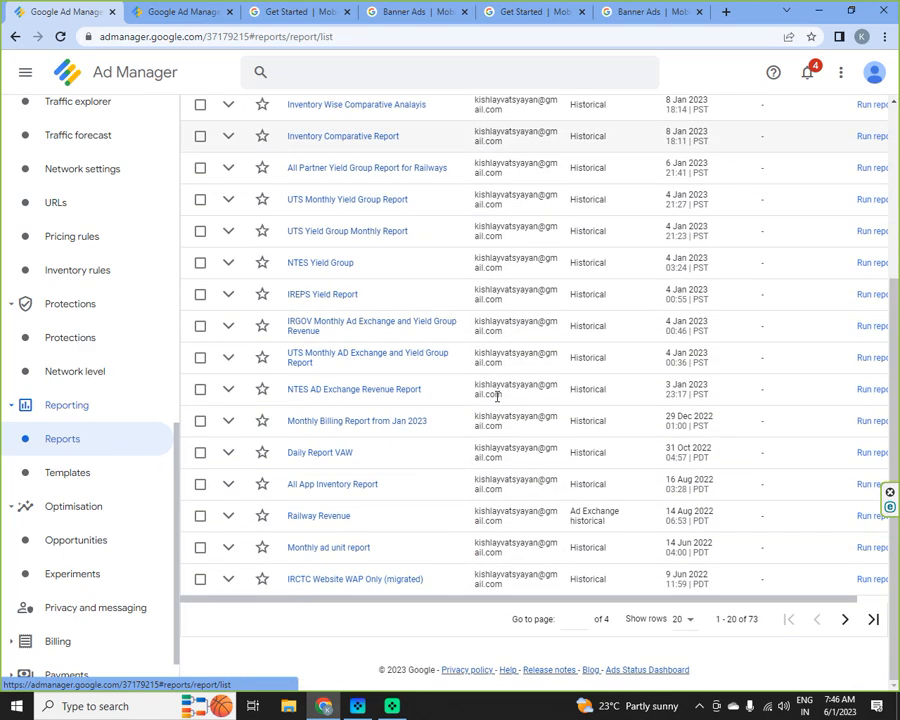
{"action": "scroll", "coordinate": [495, 395], "scroll_direction": "up", "scroll_amount": 5}
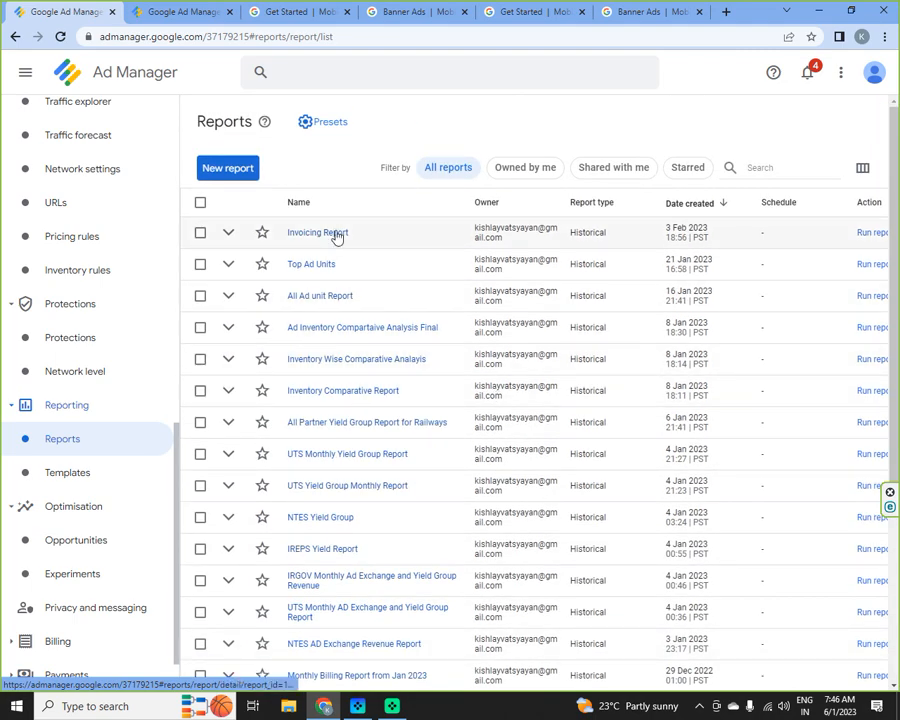
Start a new historical report and set its dynamic date range to Last 7 days.
{"action": "left_click", "coordinate": [232, 170]}
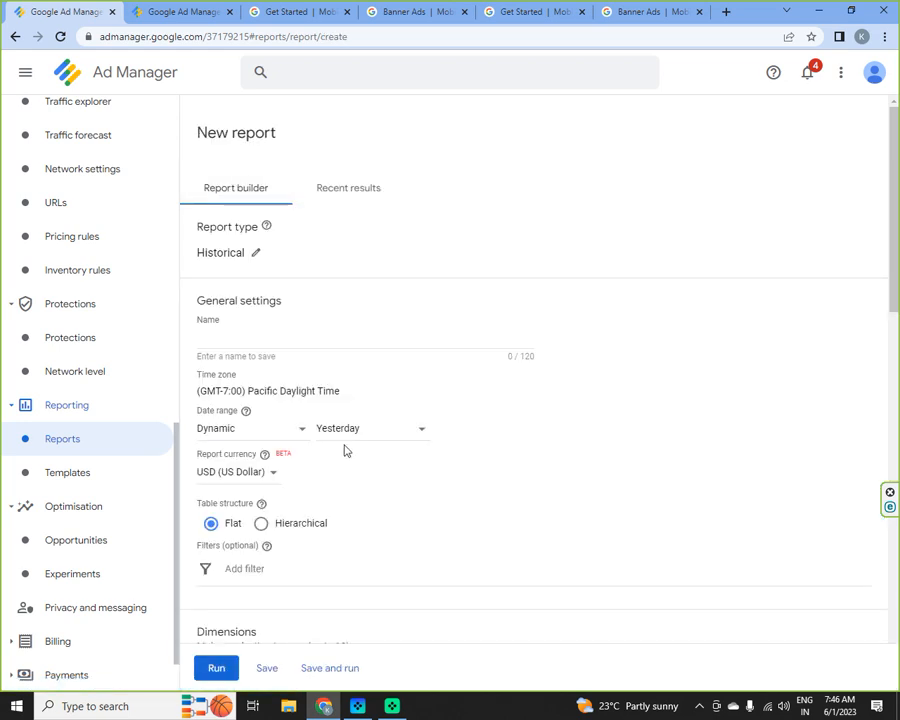
{"action": "left_click", "coordinate": [395, 438]}
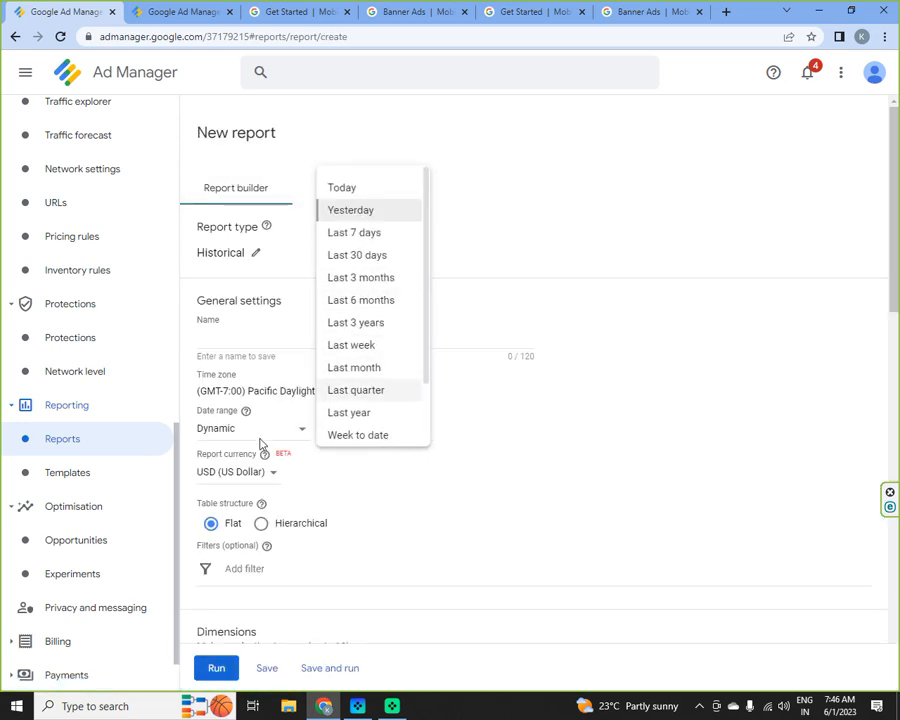
{"action": "left_click", "coordinate": [248, 431]}
{"action": "left_click", "coordinate": [246, 432]}
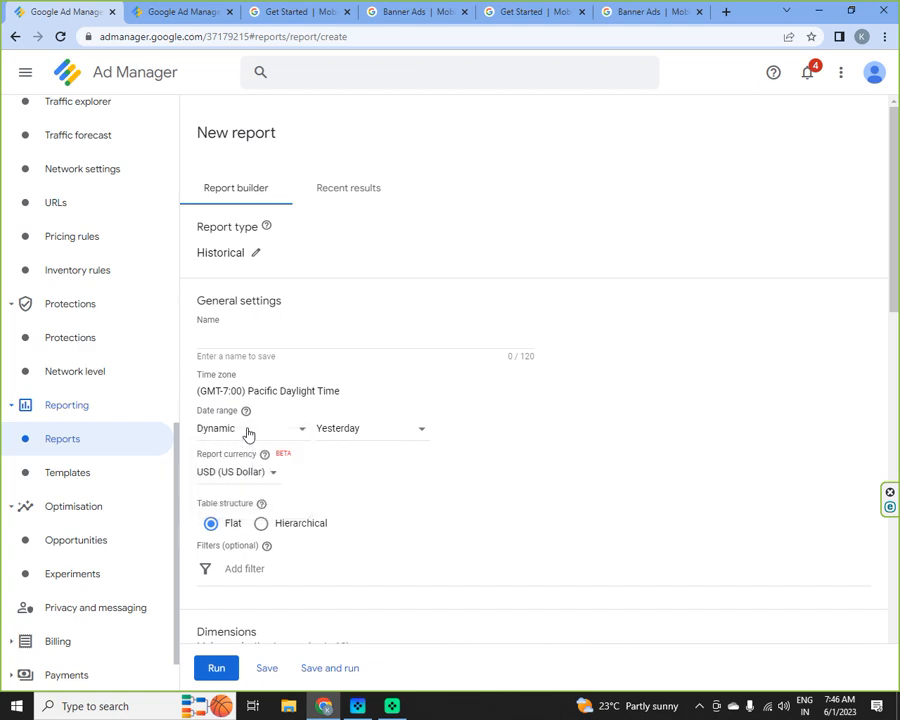
{"action": "left_click", "coordinate": [372, 430]}
{"action": "left_click", "coordinate": [372, 235]}
{"action": "left_click", "coordinate": [275, 338]}
Filter the report by Ad unit (show child ad units) is any of NM_DASHBOARD_BOTTOM_300x250, searching for "nm_das".
{"action": "scroll", "coordinate": [508, 518], "scroll_direction": "down", "scroll_amount": 3}
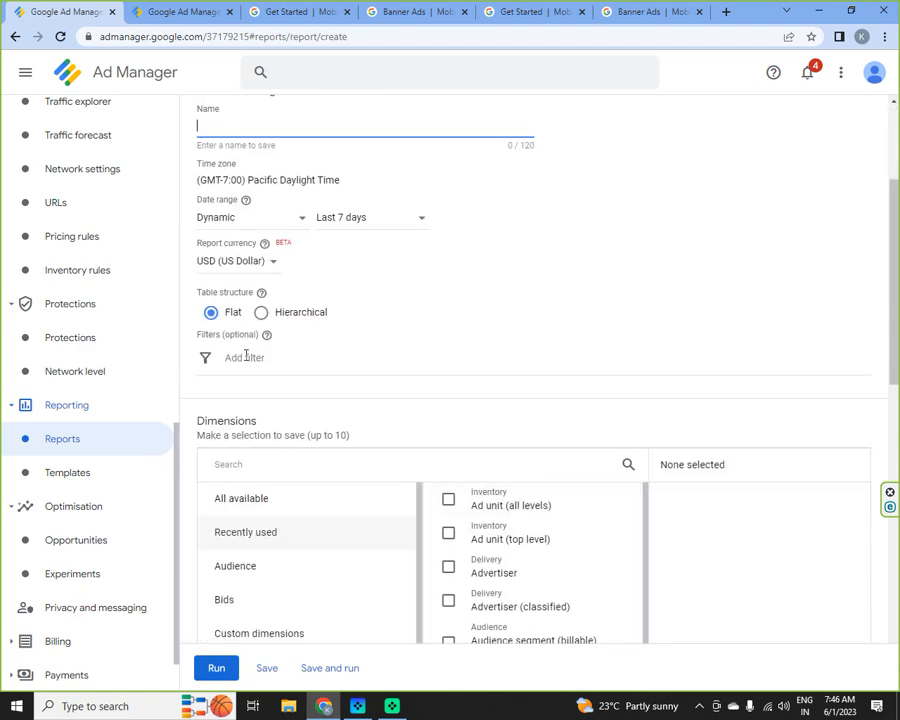
{"action": "left_click", "coordinate": [246, 357]}
{"action": "left_click", "coordinate": [334, 623]}
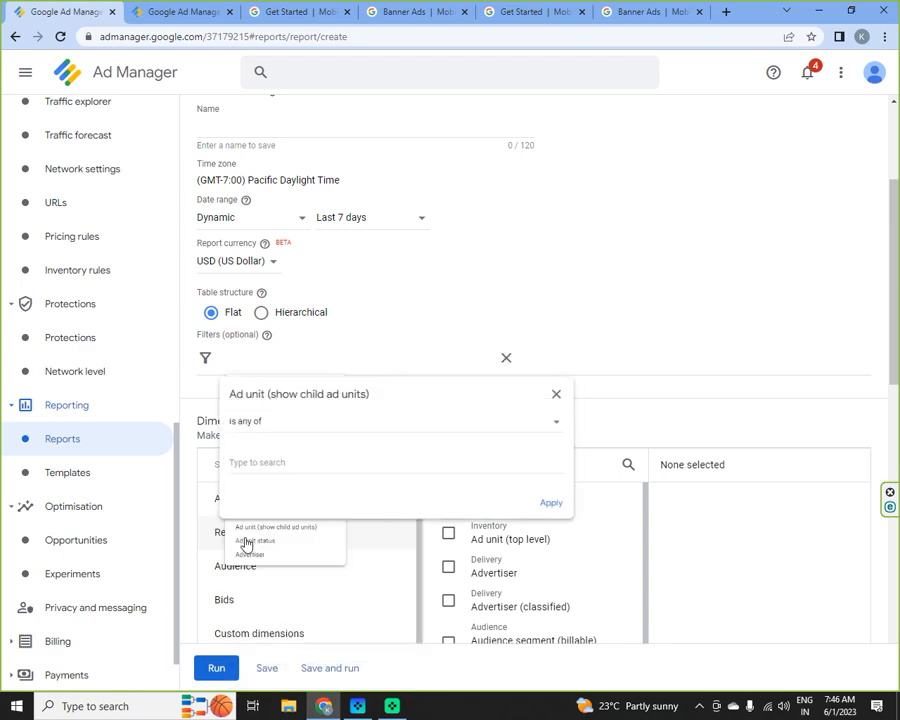
{"action": "left_click", "coordinate": [283, 475]}
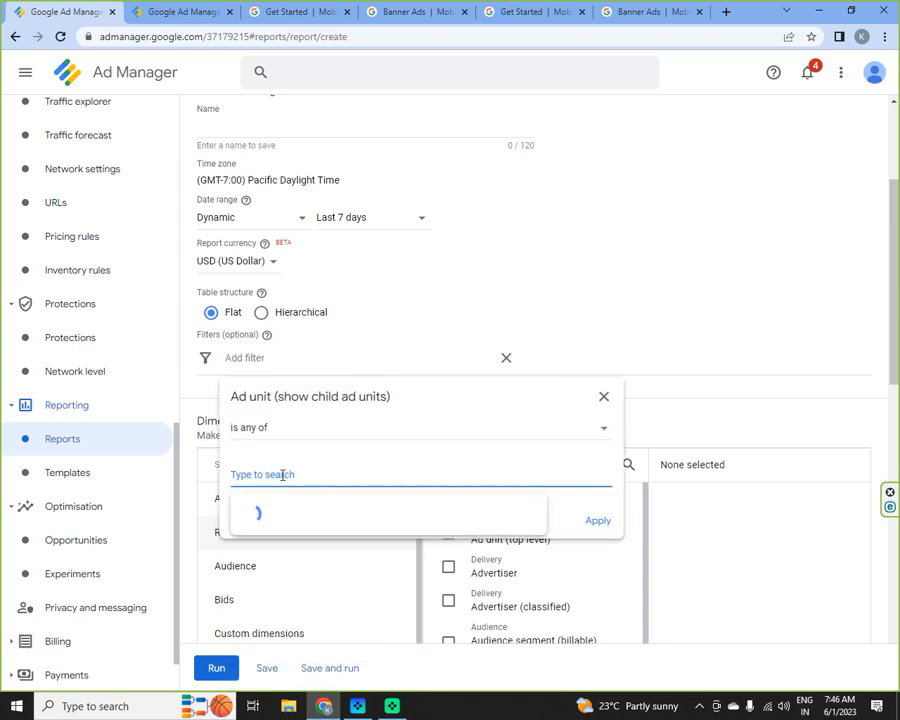
{"action": "type", "text": "nm_das"}
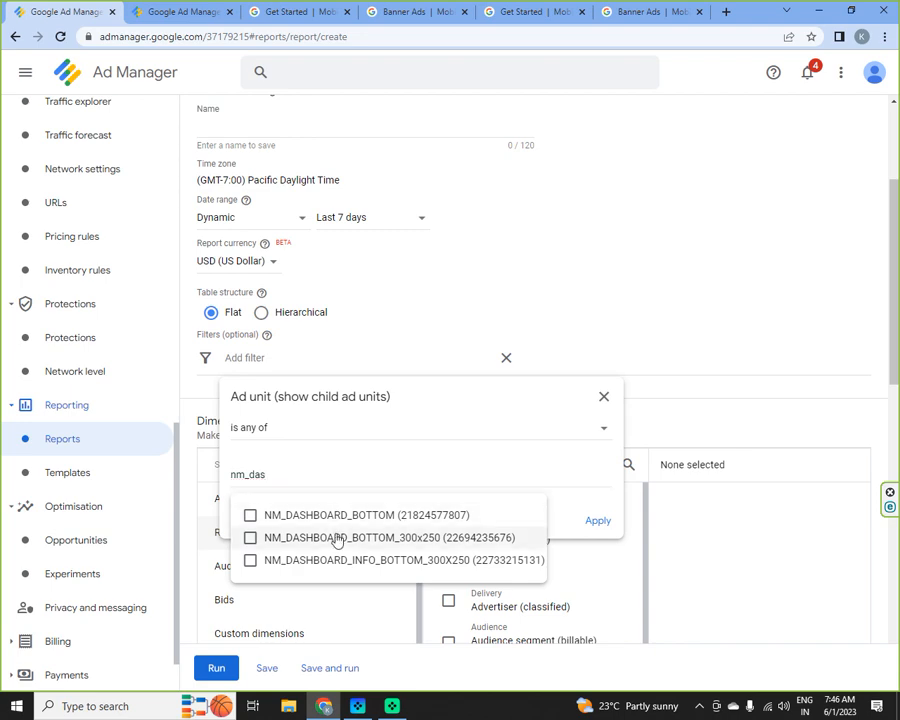
{"action": "left_click", "coordinate": [339, 538]}
{"action": "left_click", "coordinate": [598, 527]}
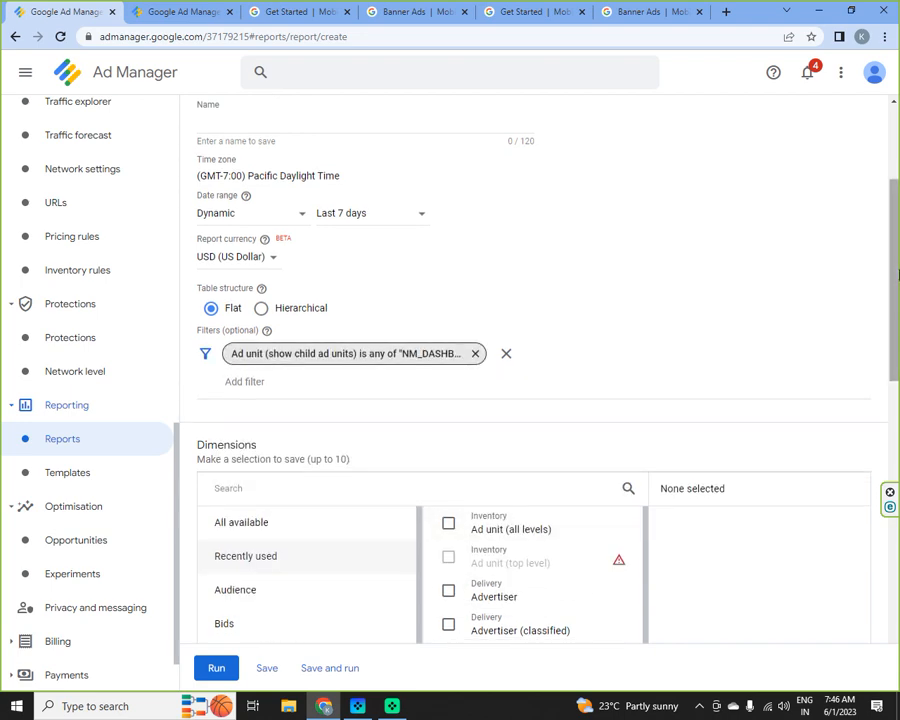
Add the Ad unit (all levels) dimension and the Total impressions metric, and run the report.
{"action": "left_click_drag", "start_coordinate": [897, 210], "coordinate": [897, 330]}
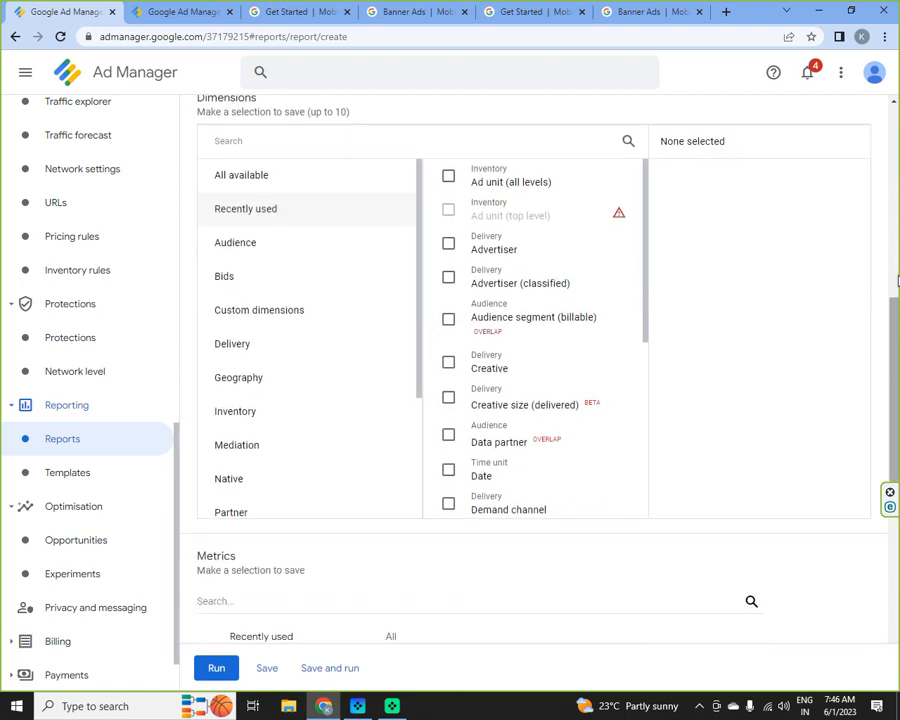
{"action": "left_click", "coordinate": [453, 179]}
{"action": "left_click_drag", "start_coordinate": [897, 372], "coordinate": [897, 494]}
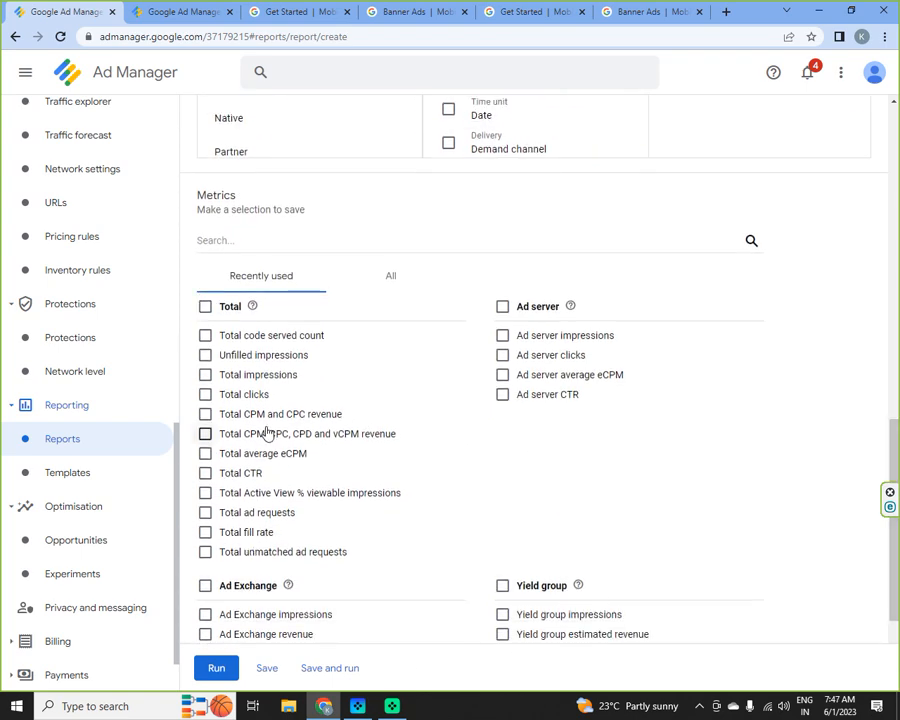
{"action": "left_click", "coordinate": [205, 374]}
{"action": "left_click", "coordinate": [225, 667]}
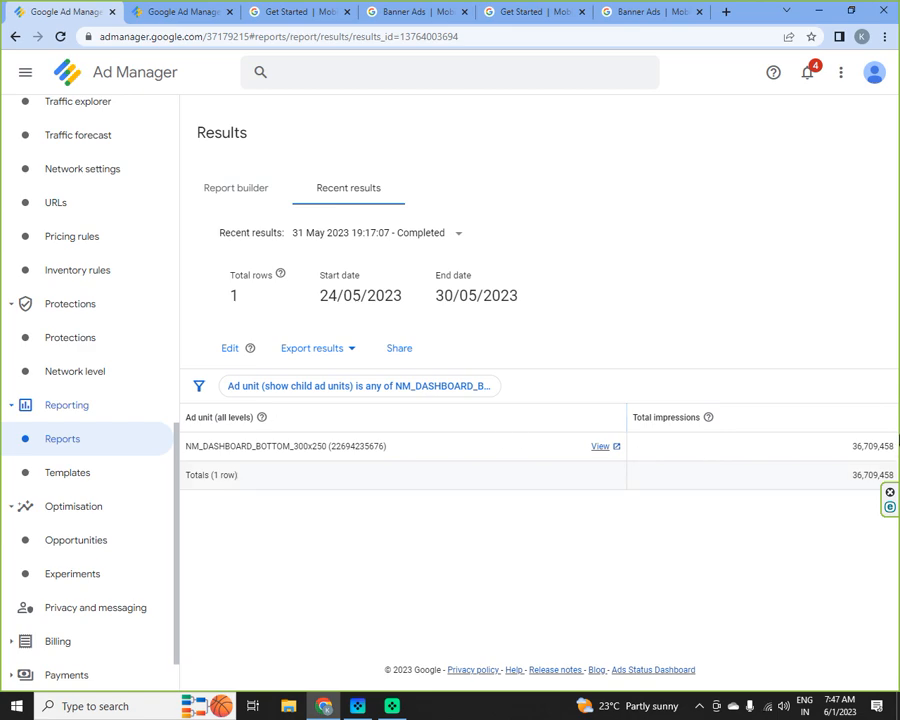
Look through the list of available report templates and their types.
{"action": "left_click", "coordinate": [52, 477]}
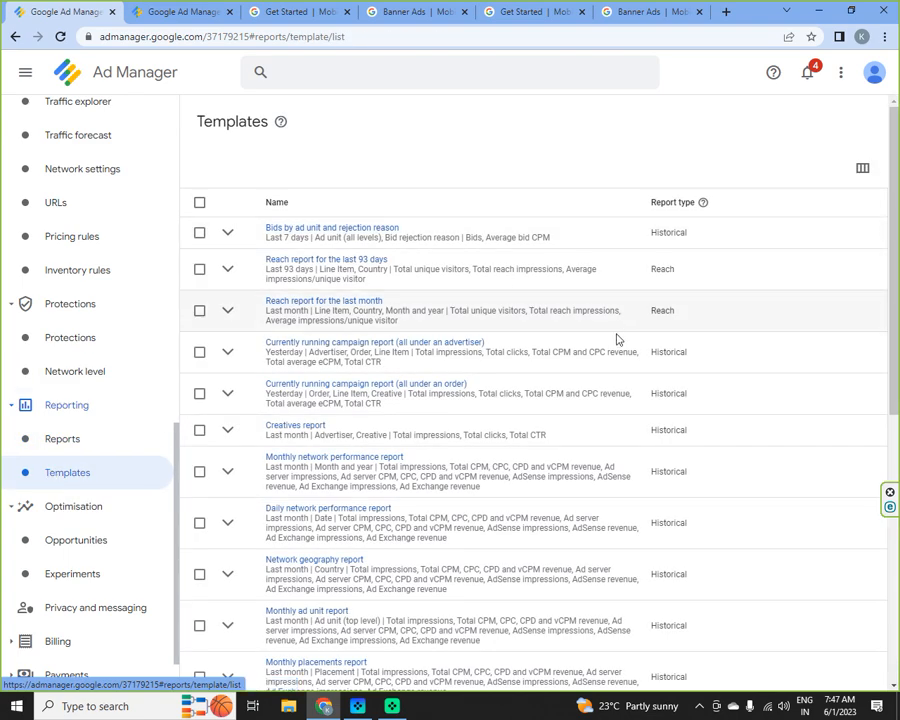
{"action": "scroll", "coordinate": [633, 364], "scroll_direction": "down", "scroll_amount": 5}
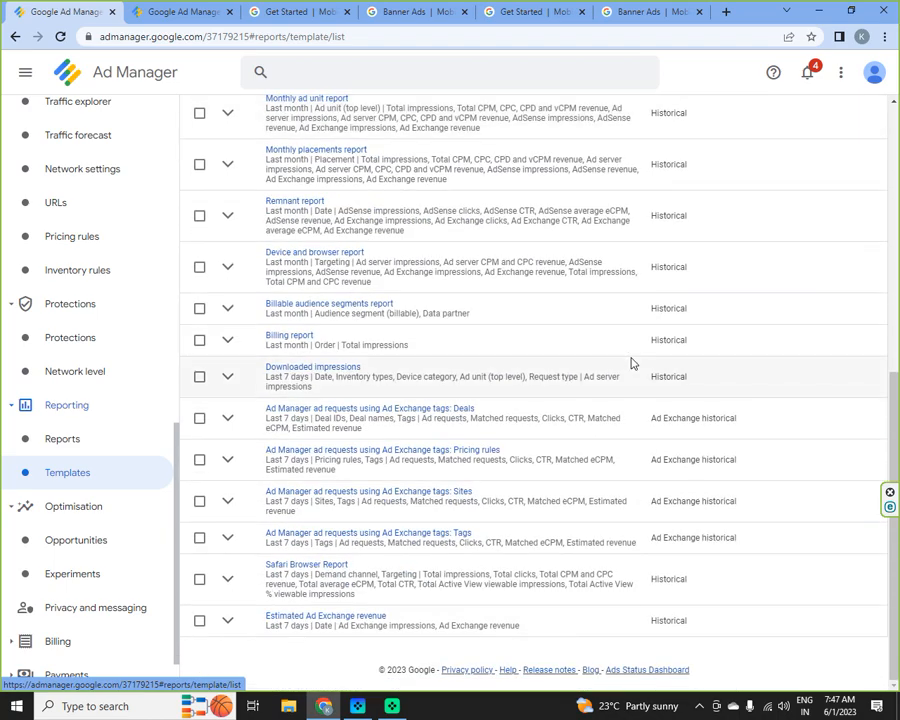
{"action": "scroll", "coordinate": [631, 364], "scroll_direction": "up", "scroll_amount": 8}
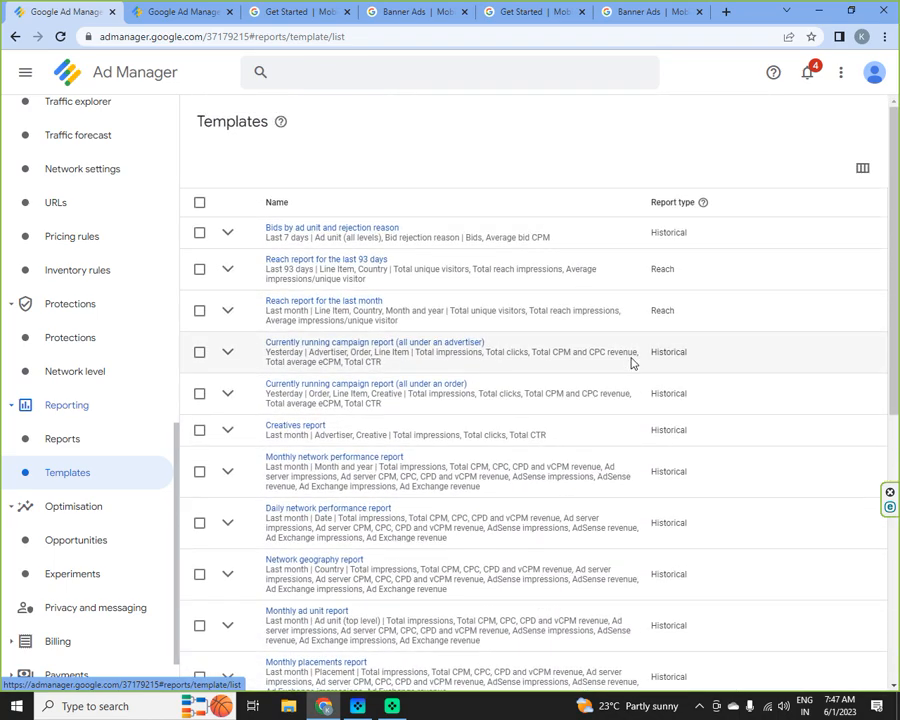
{"action": "scroll", "coordinate": [631, 364], "scroll_direction": "down", "scroll_amount": 4}
{"action": "scroll", "coordinate": [631, 364], "scroll_direction": "down", "scroll_amount": 1}
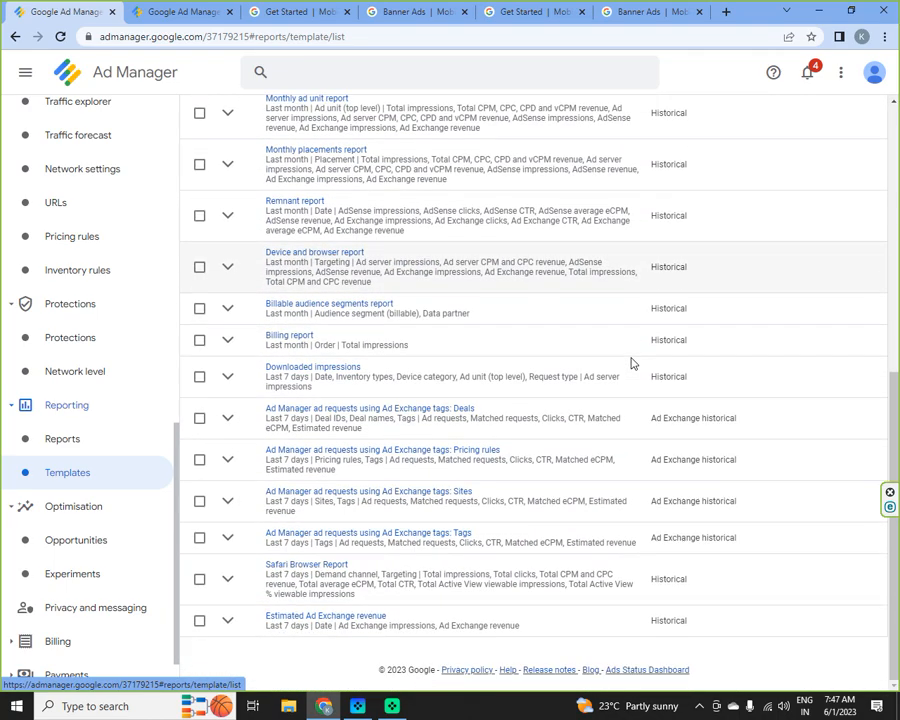
View the optimisation Opportunities and the types of Experiments that can be started.
{"action": "left_click", "coordinate": [91, 510]}
{"action": "left_click", "coordinate": [91, 510]}
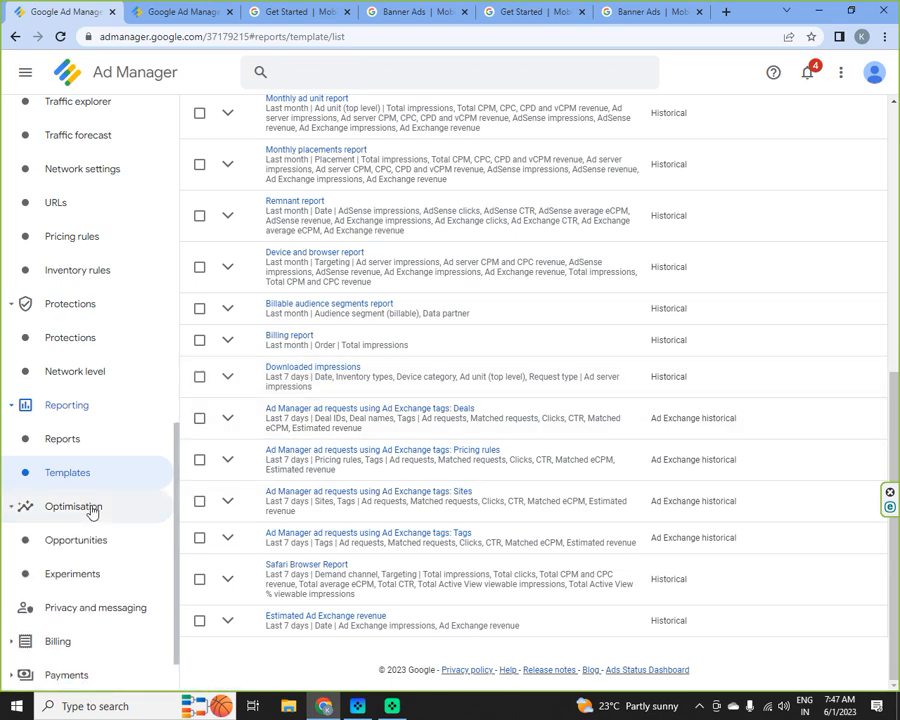
{"action": "left_click", "coordinate": [74, 552]}
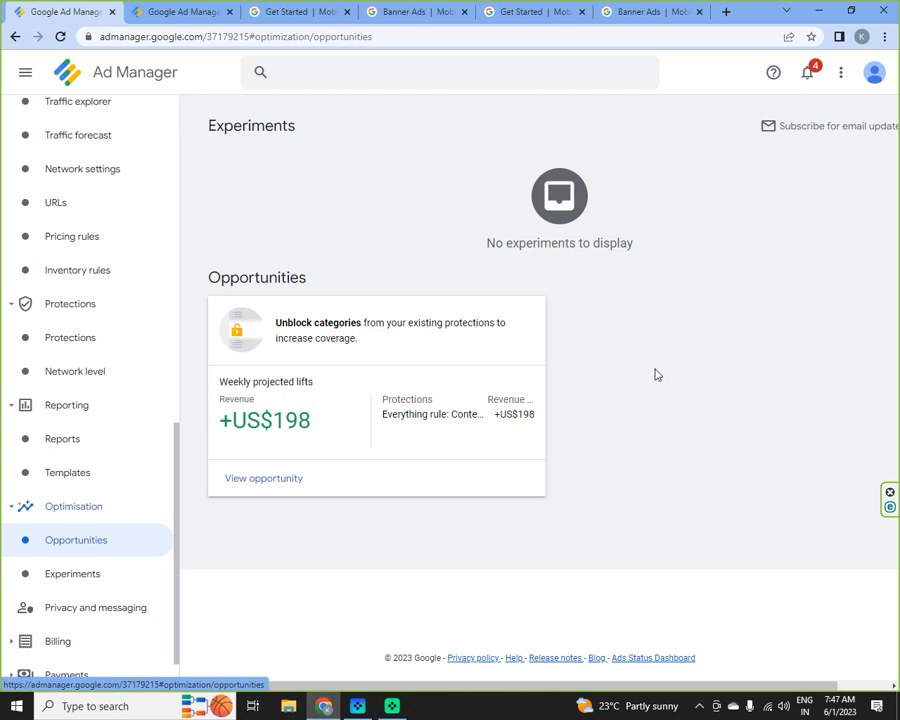
{"action": "left_click", "coordinate": [95, 581]}
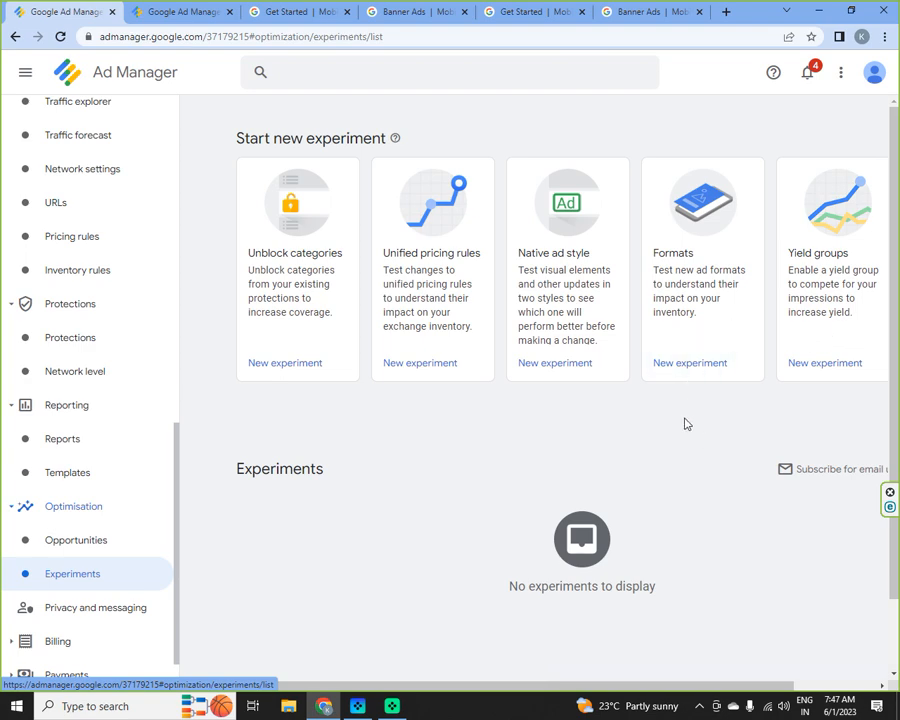
View the Privacy and messaging overview with its GDPR and CPRA message options.
{"action": "left_click", "coordinate": [137, 616]}
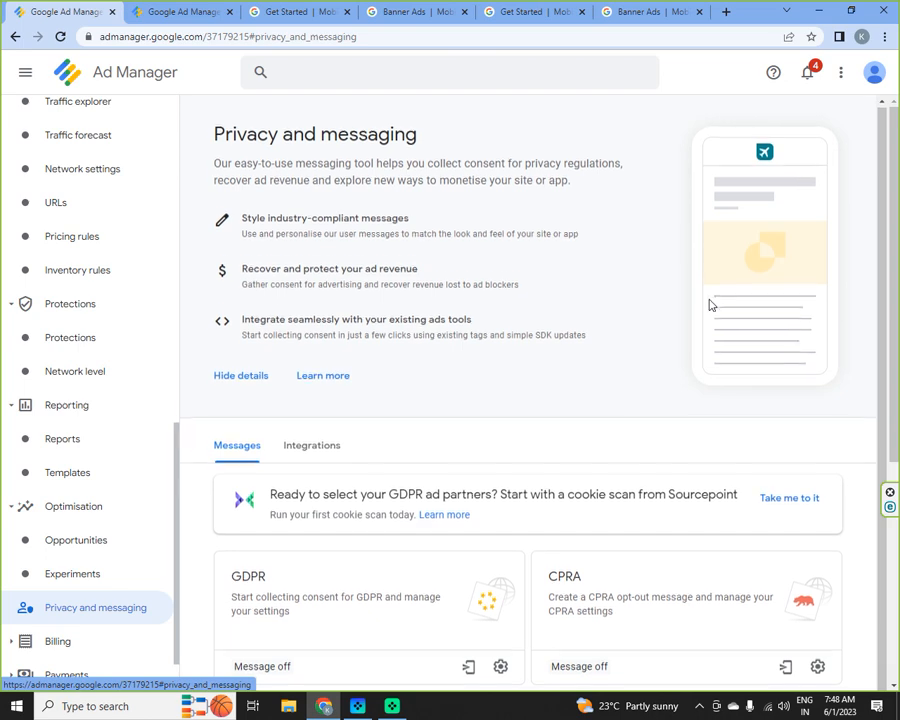
{"action": "scroll", "coordinate": [709, 304], "scroll_direction": "down", "scroll_amount": 1}
{"action": "scroll", "coordinate": [100, 610], "scroll_direction": "down", "scroll_amount": 2}
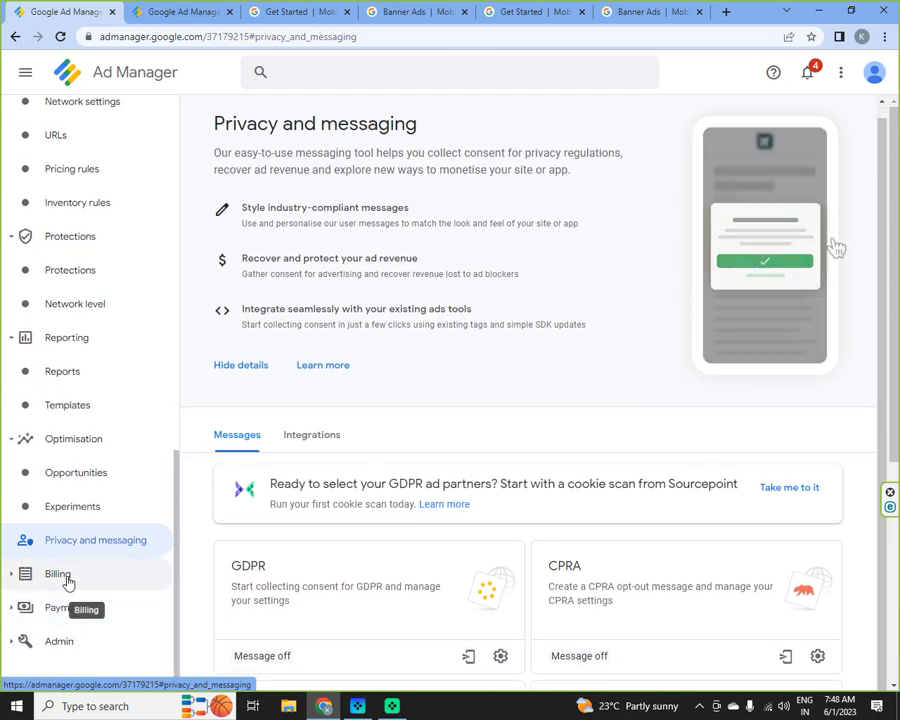
Expand the Billing section to view its Invoices, Transactions and Invoice settings entries.
{"action": "left_click", "coordinate": [66, 579]}
{"action": "scroll", "coordinate": [120, 630], "scroll_direction": "down", "scroll_amount": 3}
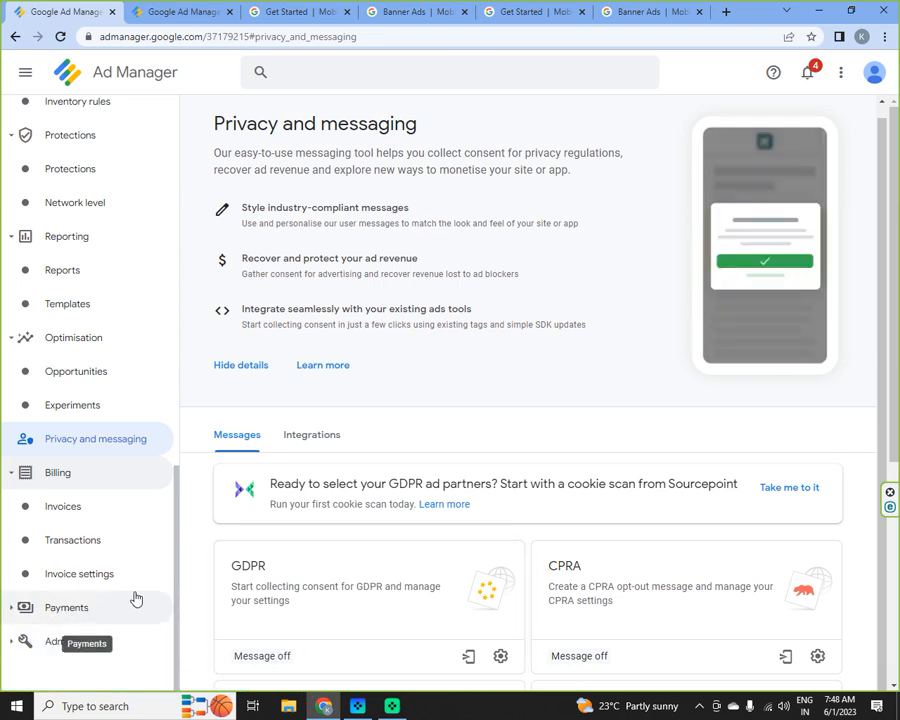
{"action": "scroll", "coordinate": [134, 594], "scroll_direction": "up", "scroll_amount": 3}
{"action": "scroll", "coordinate": [134, 598], "scroll_direction": "down", "scroll_amount": 3}
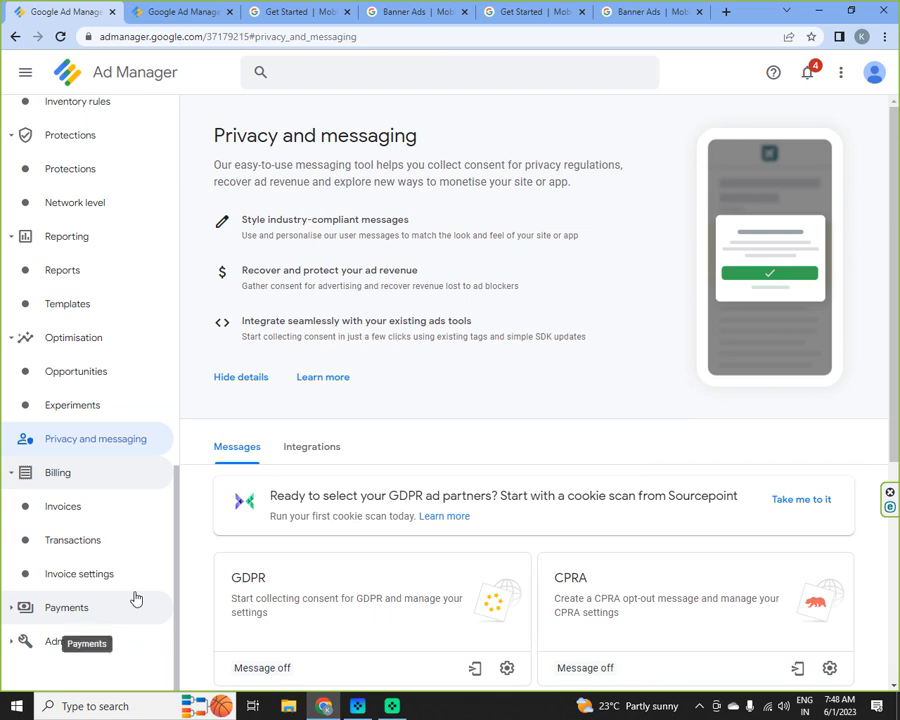
Review the Inventory, Delivery and Sales sections of the navigation and return to the Home overview.
{"action": "scroll", "coordinate": [136, 598], "scroll_direction": "up", "scroll_amount": 3}
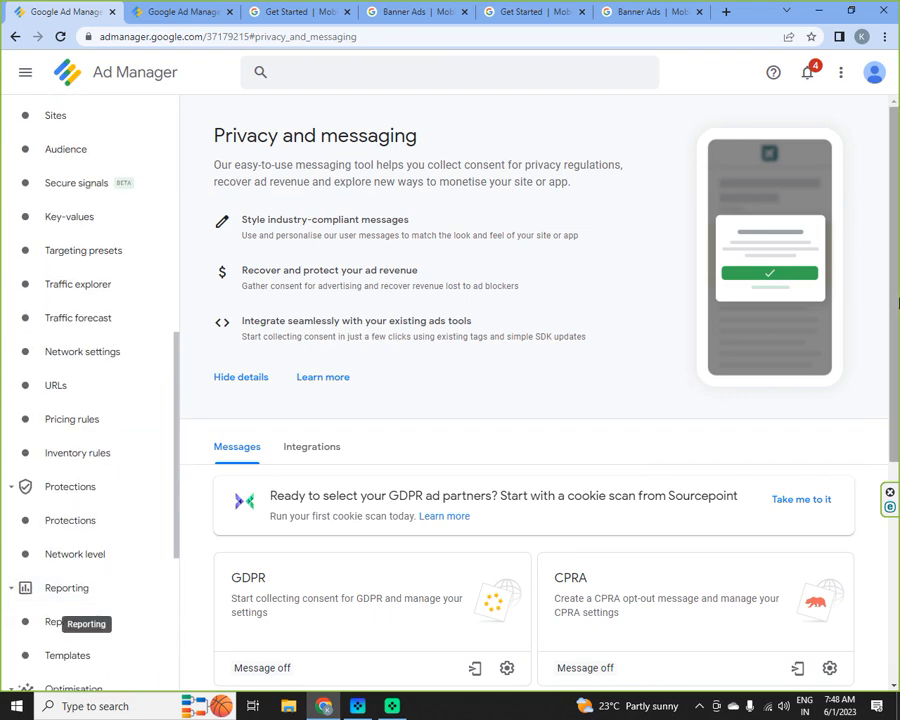
{"action": "scroll", "coordinate": [58, 343], "scroll_direction": "up", "scroll_amount": 3}
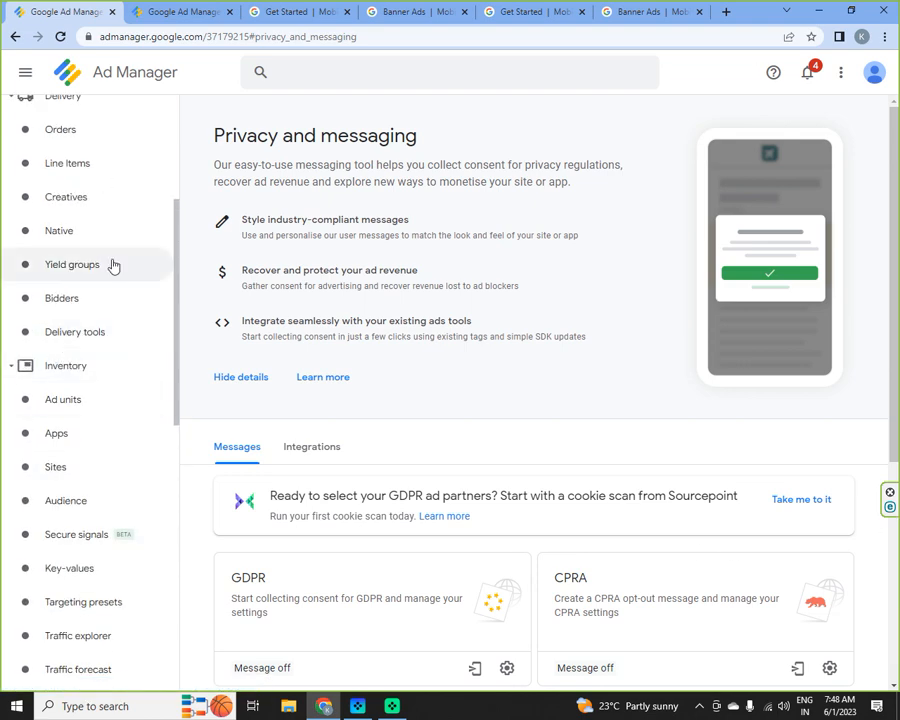
{"action": "scroll", "coordinate": [112, 264], "scroll_direction": "up", "scroll_amount": 3}
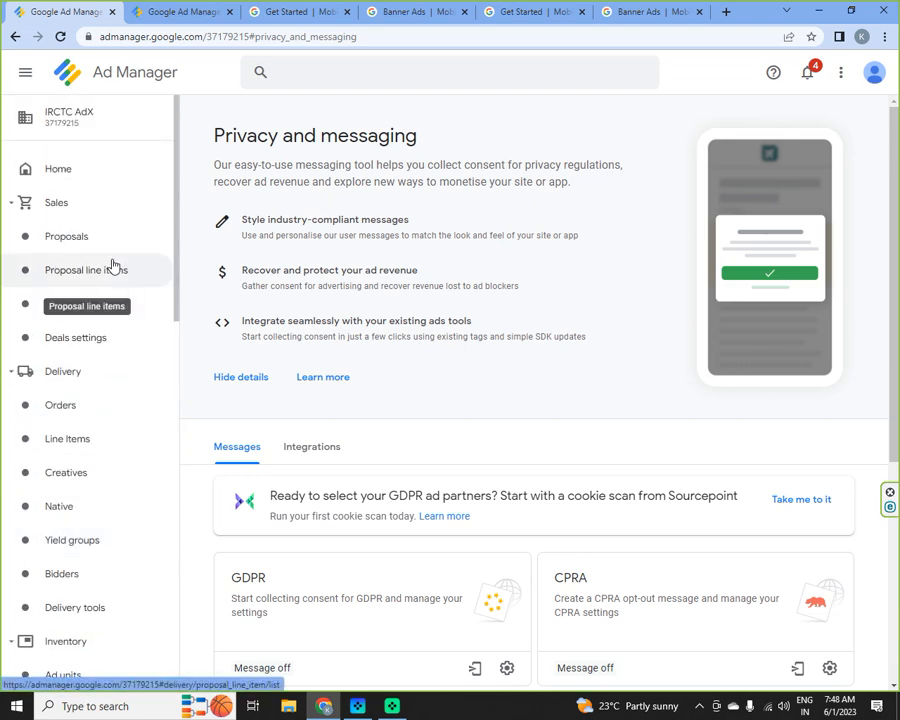
{"action": "scroll", "coordinate": [85, 185], "scroll_direction": "down", "scroll_amount": 3}
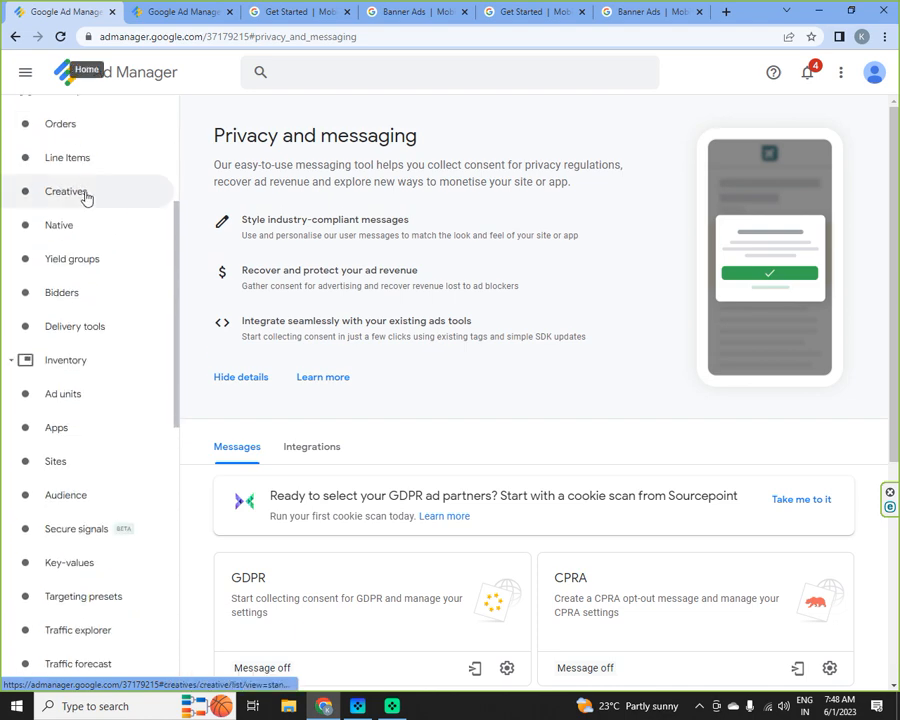
{"action": "scroll", "coordinate": [85, 197], "scroll_direction": "up", "scroll_amount": 3}
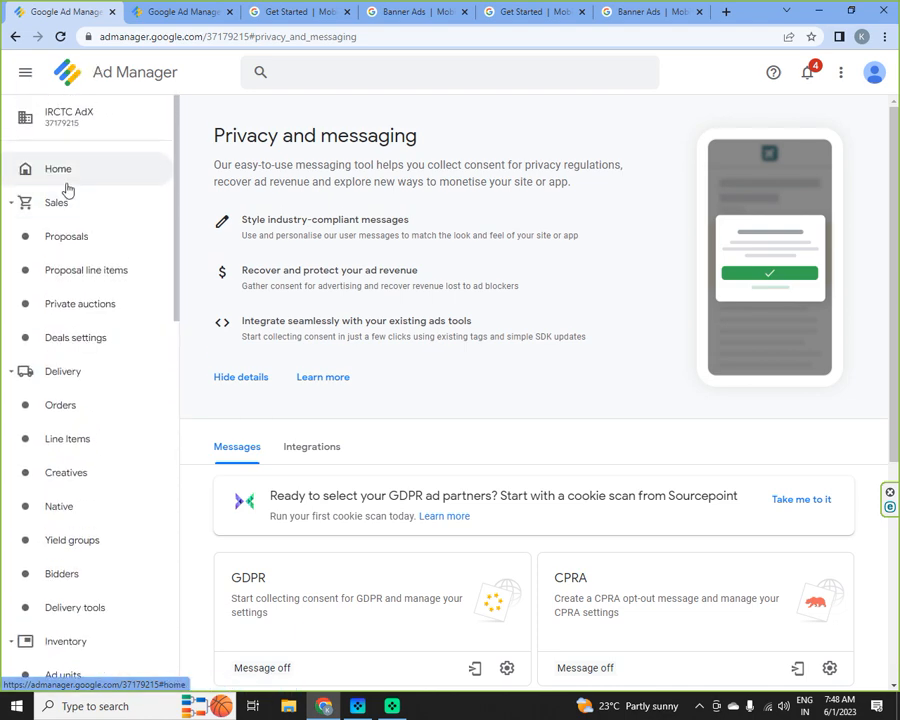
{"action": "scroll", "coordinate": [66, 190], "scroll_direction": "down", "scroll_amount": 1}
{"action": "left_click", "coordinate": [57, 103]}
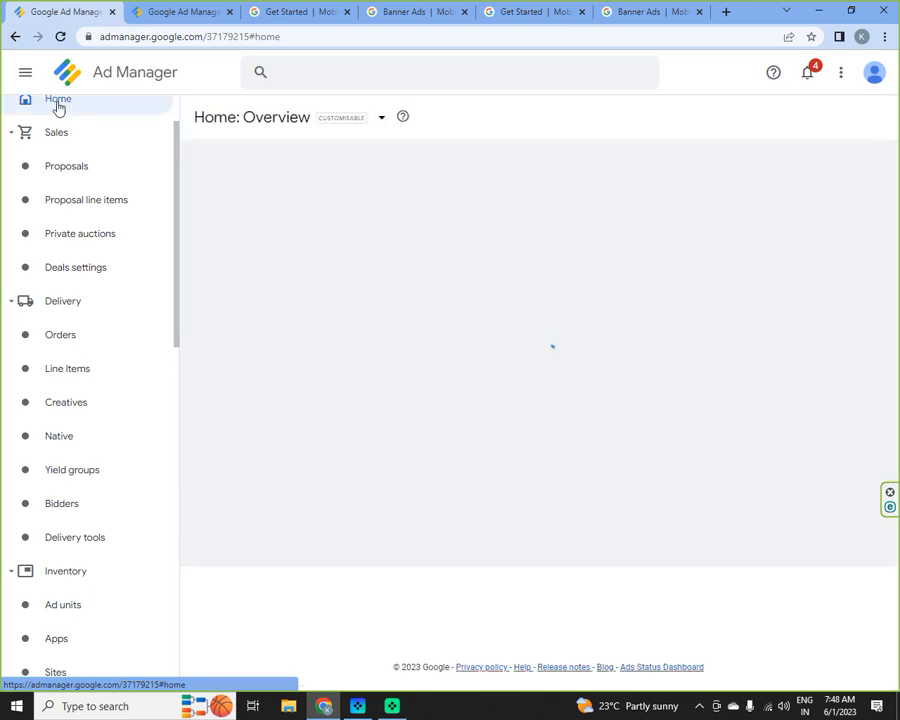